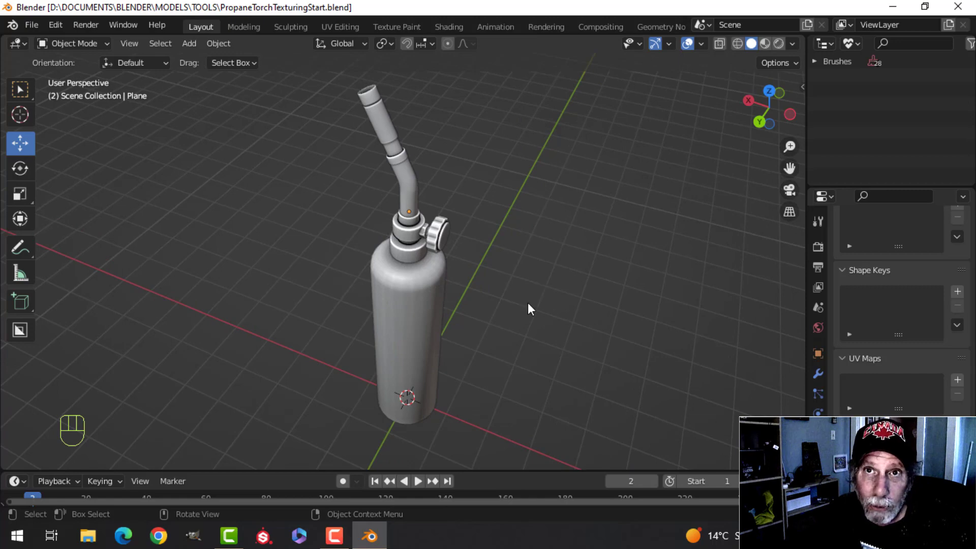
pyautogui.press('alt')
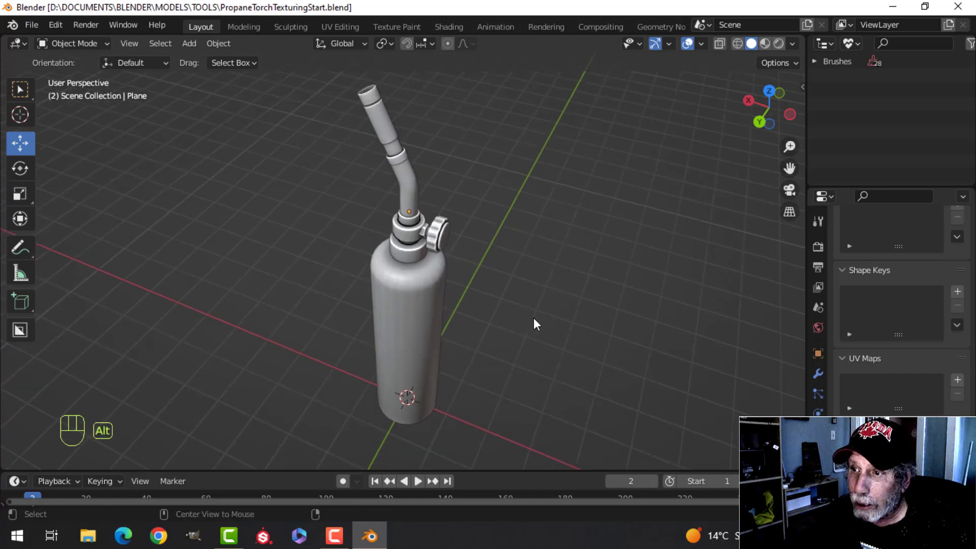
pyautogui.keyDown('alt'); pyautogui.moveTo(534, 320); pyautogui.dragTo(509, 326, button='middle'); pyautogui.keyUp('alt')
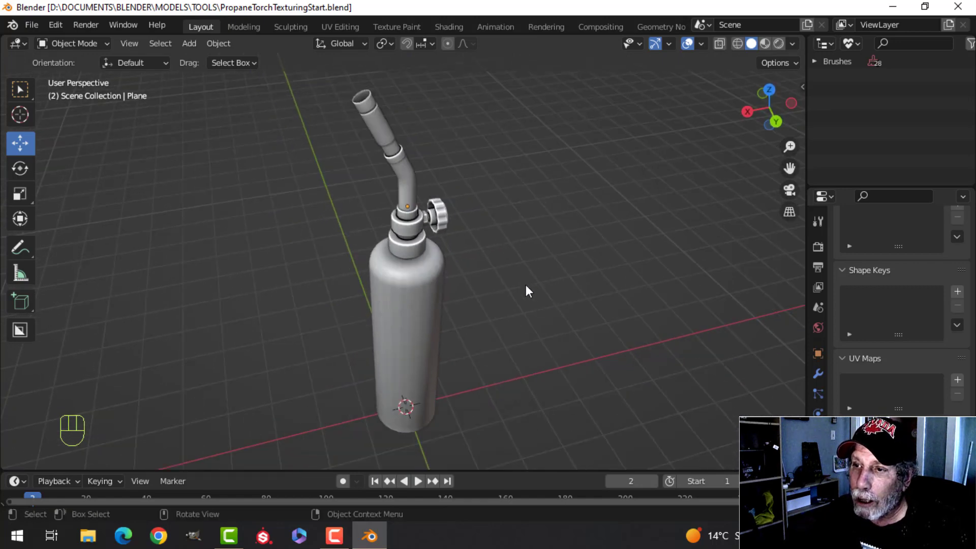
pyautogui.keyDown('shift'); pyautogui.moveTo(525, 289); pyautogui.dragTo(560, 288, button='middle'); pyautogui.keyUp('shift')
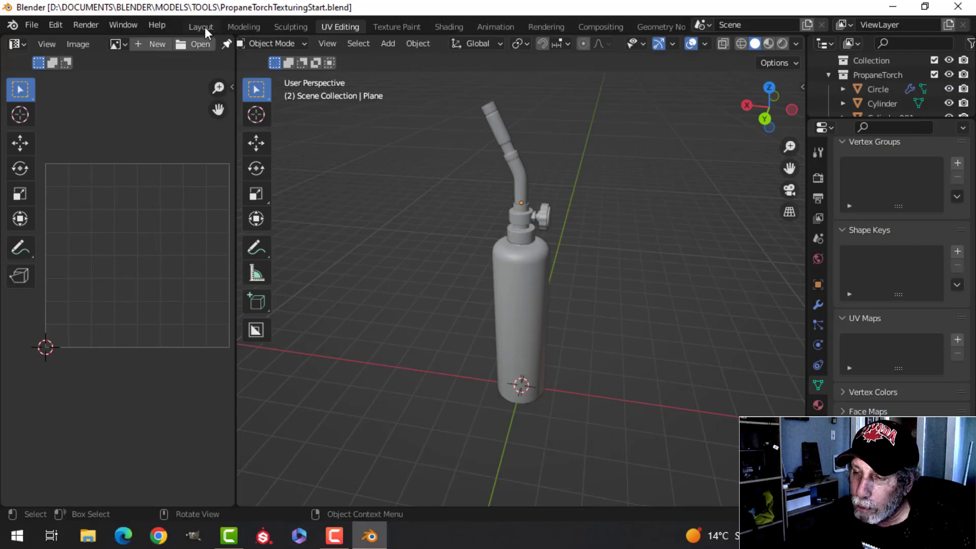
# Return to the Layout workspace and hide all the propane torch objects
pyautogui.click(205, 28)
pyautogui.keyDown('shift'); pyautogui.moveTo(430, 195); pyautogui.dragTo(468, 193); pyautogui.keyUp('shift')
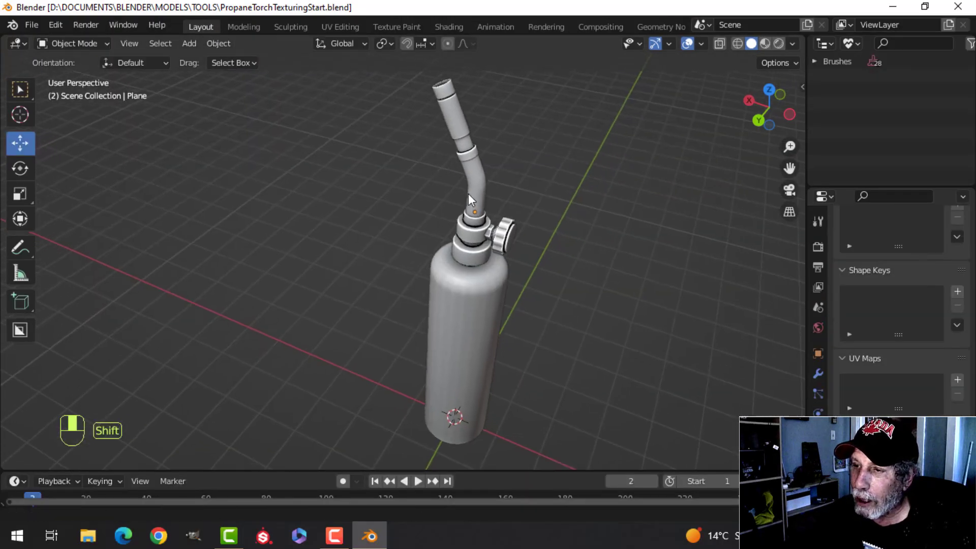
pyautogui.keyDown('shift'); pyautogui.moveTo(468, 193); pyautogui.dragTo(475, 207, button='middle'); pyautogui.keyUp('shift')
pyautogui.scroll(-3, 584, 226)
pyautogui.press('a')
pyautogui.press('h')
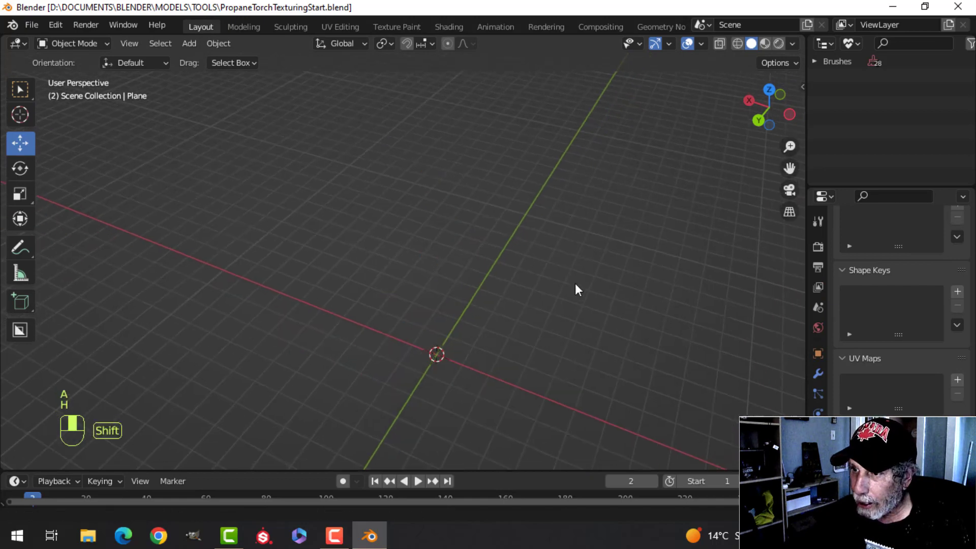
# Add a mesh cylinder at the origin with 16 vertices
pyautogui.moveTo(575, 283); pyautogui.dragTo(587, 263, button='middle')
pyautogui.hotkey('shift', 'a')
pyautogui.moveTo(541, 214)
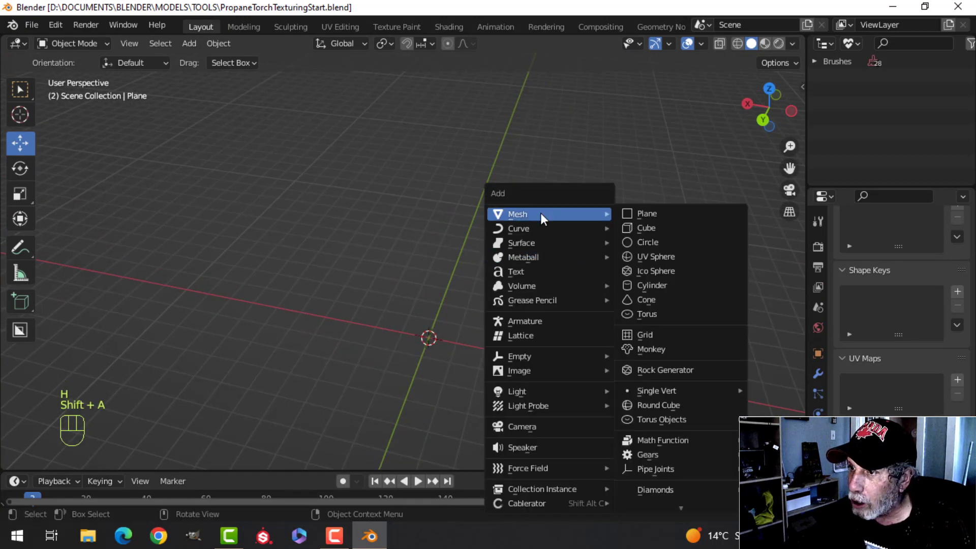
pyautogui.click(657, 285)
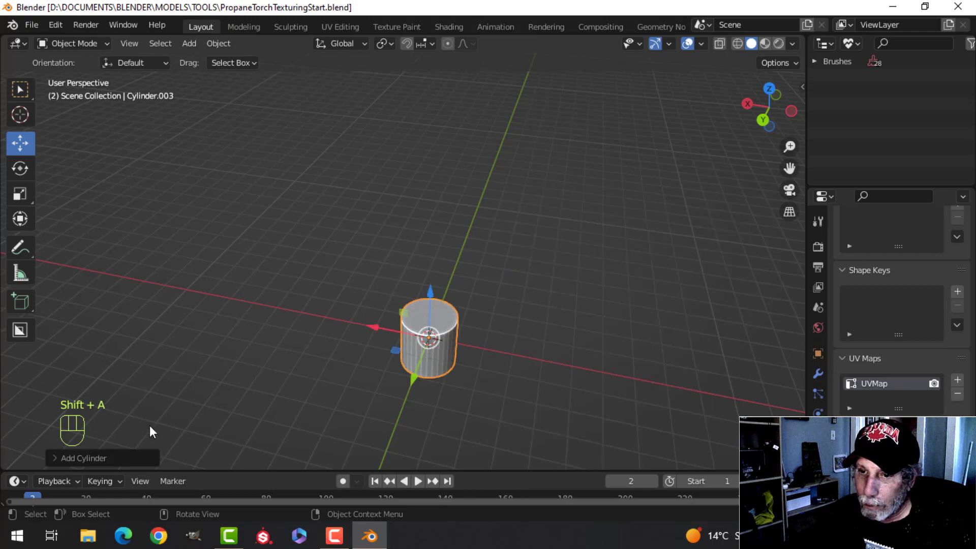
pyautogui.click(101, 465)
pyautogui.click(218, 286)
pyautogui.write('1')
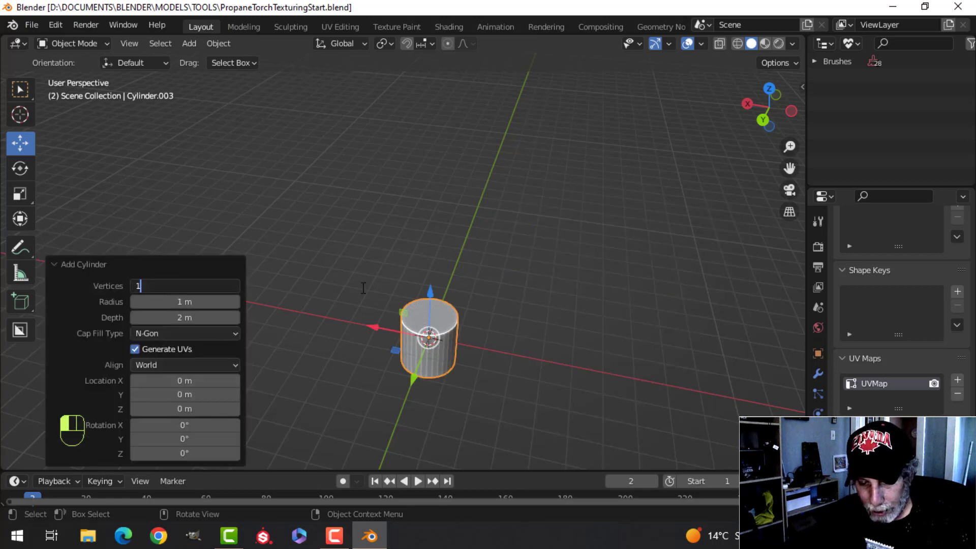
pyautogui.write('2')
pyautogui.press('Return')
# In Edit Mode, scale the cylinder mesh along the Z axis to nearly twice its height
pyautogui.scroll(2, 497, 301)
pyautogui.press('Tab')
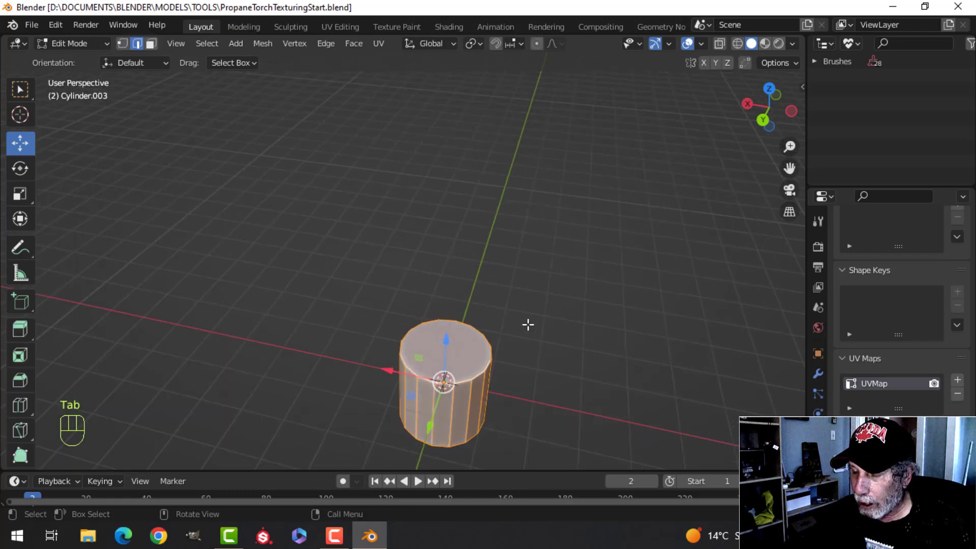
pyautogui.moveTo(528, 325); pyautogui.dragTo(525, 246, button='middle')
pyautogui.press('s')
pyautogui.press('z')
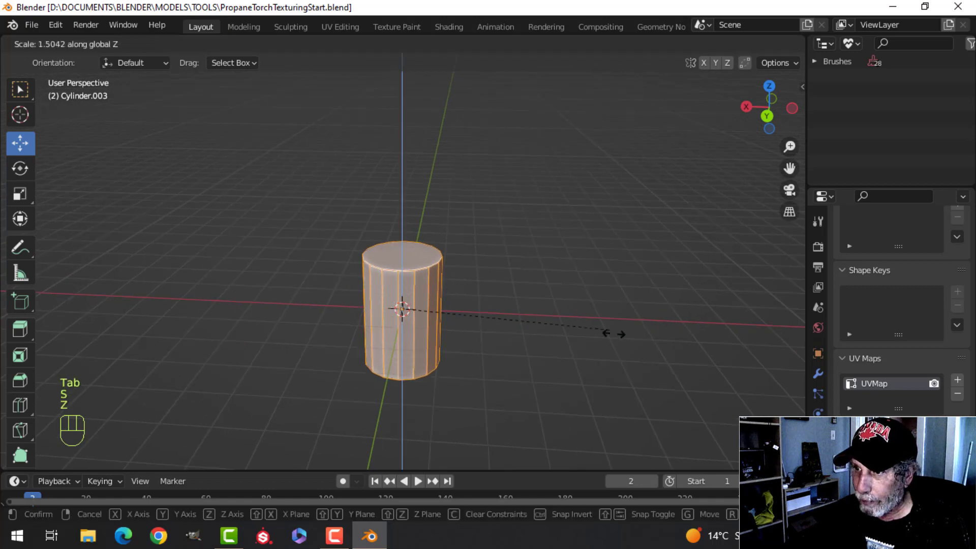
pyautogui.click(614, 333)
# Switch to the UV Editing workspace and widen the UV editor
pyautogui.moveTo(590, 348); pyautogui.dragTo(595, 248, button='middle')
pyautogui.click(341, 27)
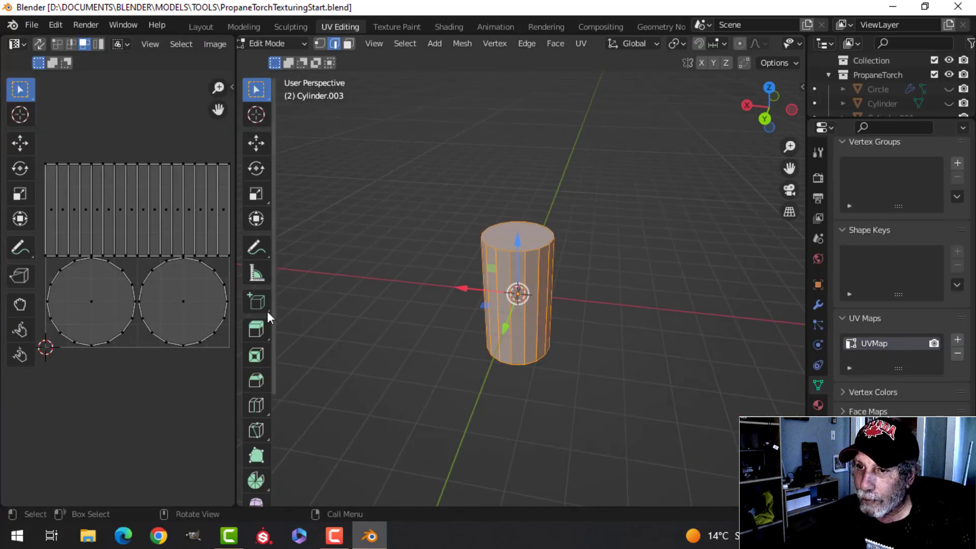
pyautogui.moveTo(238, 299); pyautogui.dragTo(334, 298)
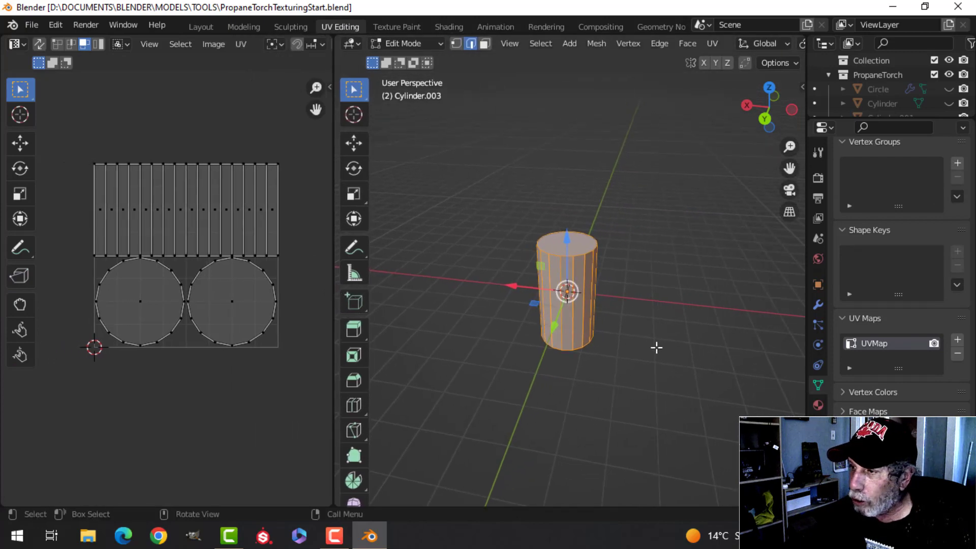
# Delete the cylinder's default UV map in Object Mode and go back to editing its mesh
pyautogui.press('Tab')
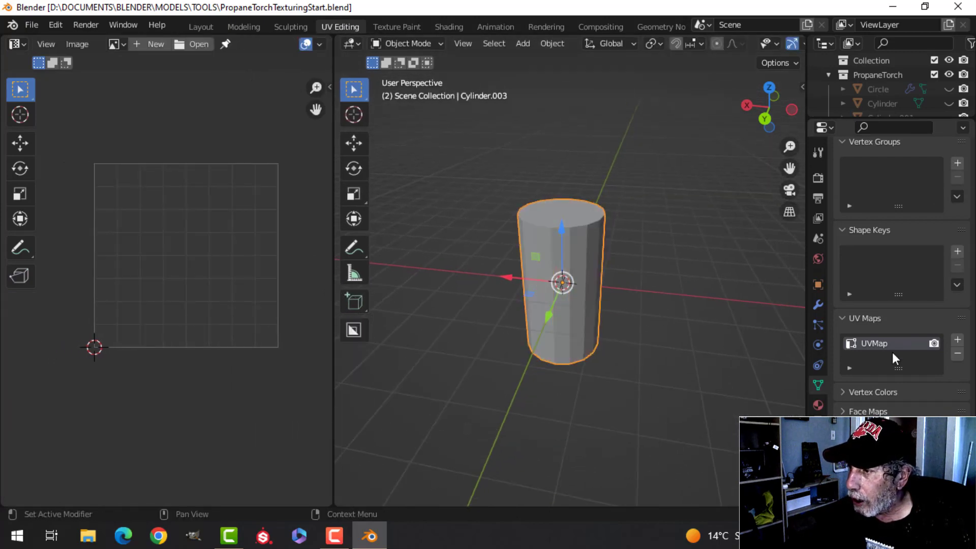
pyautogui.click(957, 353)
pyautogui.press('Tab')
pyautogui.scroll(3, 645, 331)
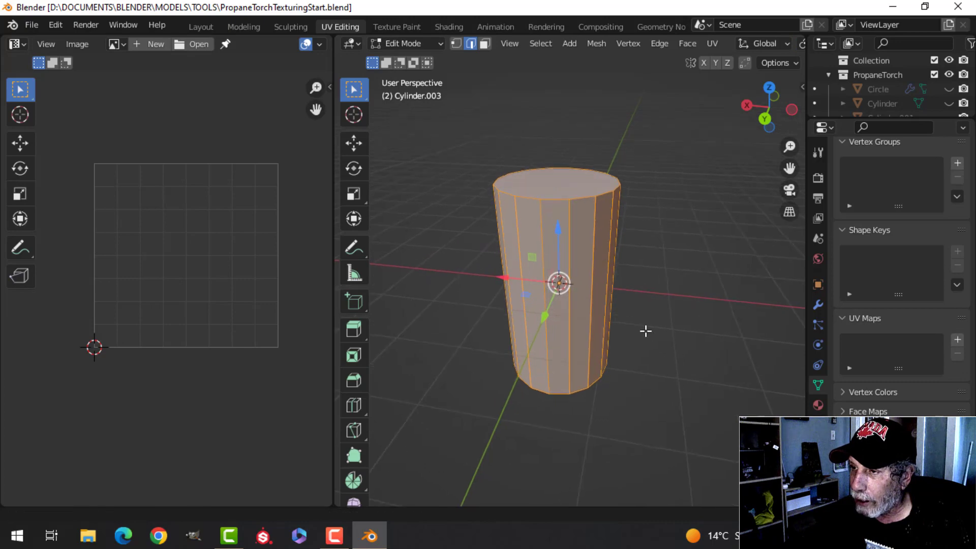
# Unwrap the whole cylinder without any seams, then deselect the mesh
pyautogui.moveTo(635, 320)
pyautogui.mouseDown(button='middle')
pyautogui.moveTo(599, 312)
pyautogui.moveTo(625, 270)
pyautogui.moveTo(630, 317)
pyautogui.mouseUp(button='middle')
pyautogui.press('u')
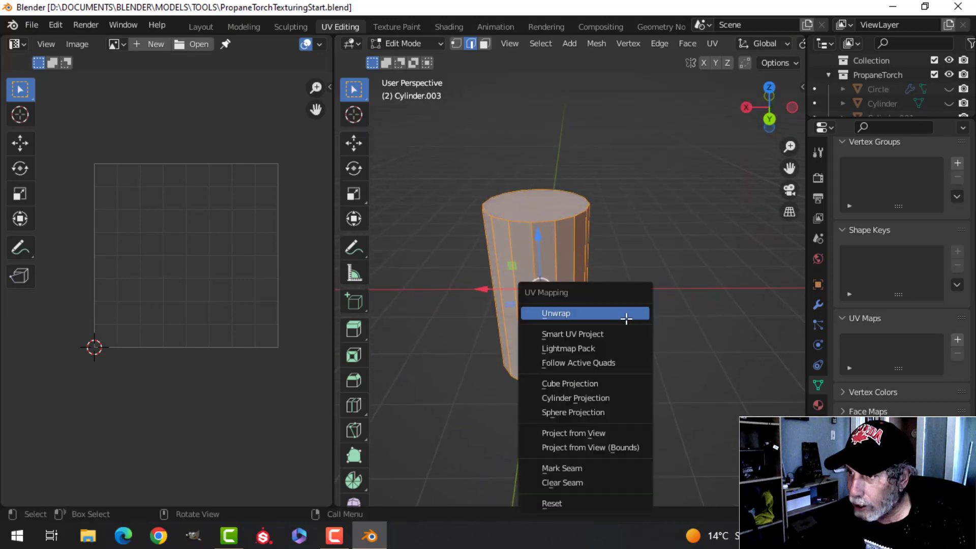
pyautogui.click(626, 314)
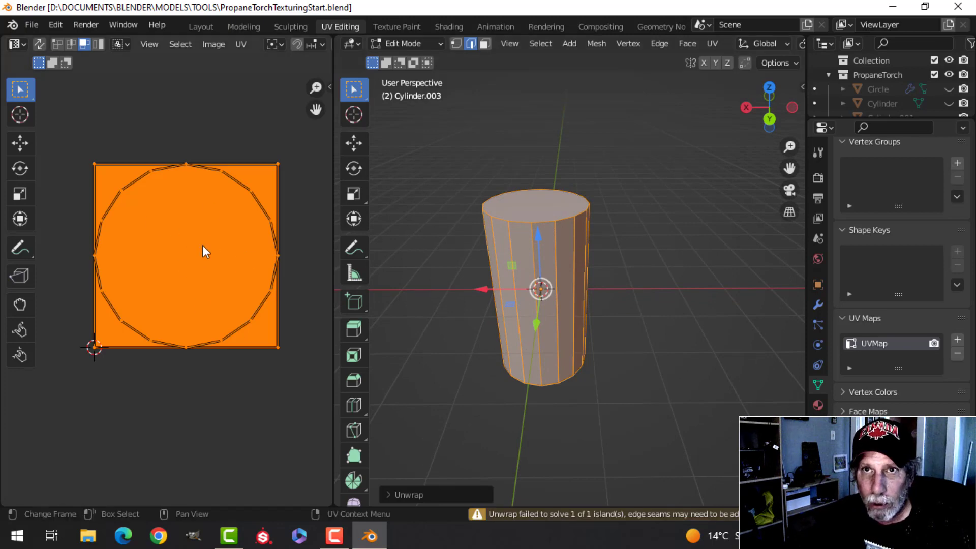
pyautogui.click(622, 253)
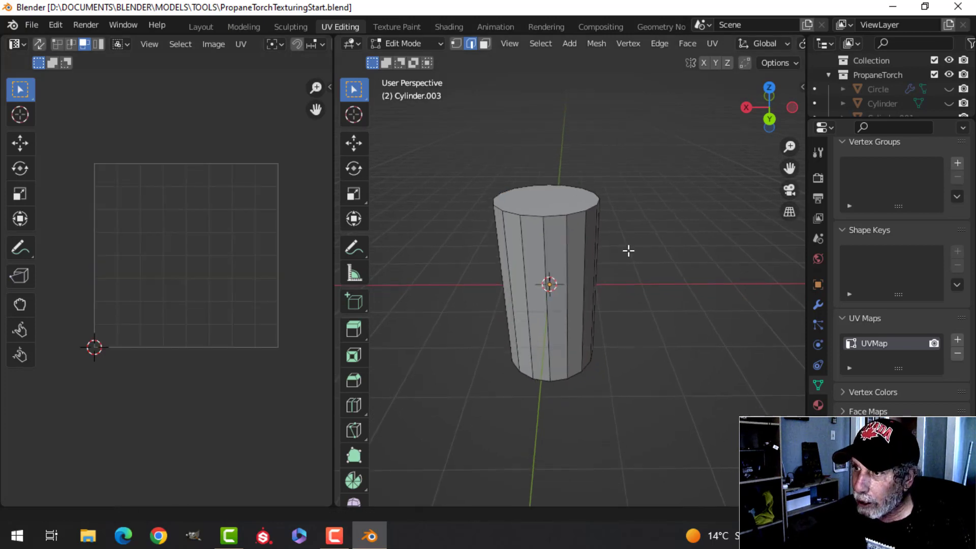
# Mark one vertical edge at the middle of the cylinder's back side as a seam
pyautogui.moveTo(627, 253)
pyautogui.mouseDown(button='middle')
pyautogui.moveTo(600, 257)
pyautogui.moveTo(577, 244)
pyautogui.moveTo(606, 255)
pyautogui.moveTo(587, 274)
pyautogui.moveTo(626, 263)
pyautogui.mouseUp(button='middle')
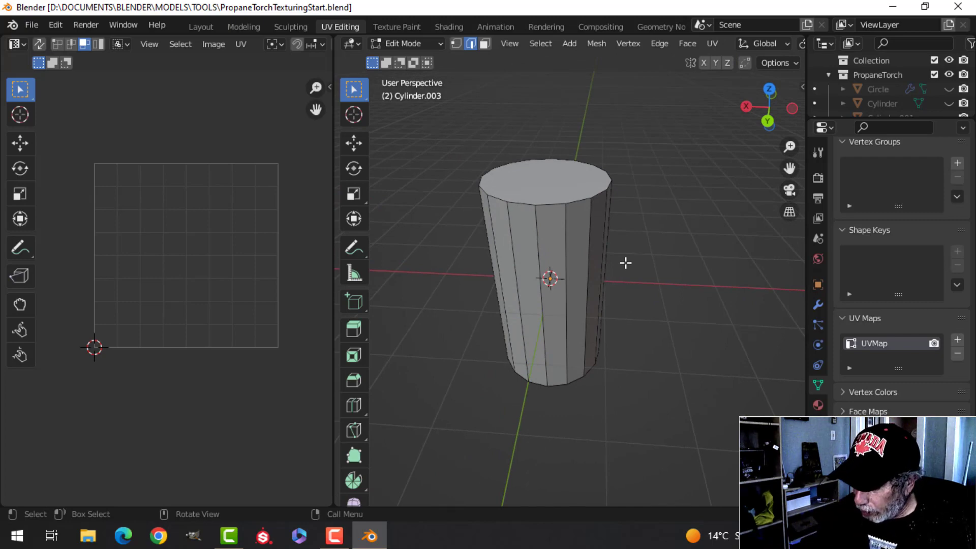
pyautogui.press('KP_1')
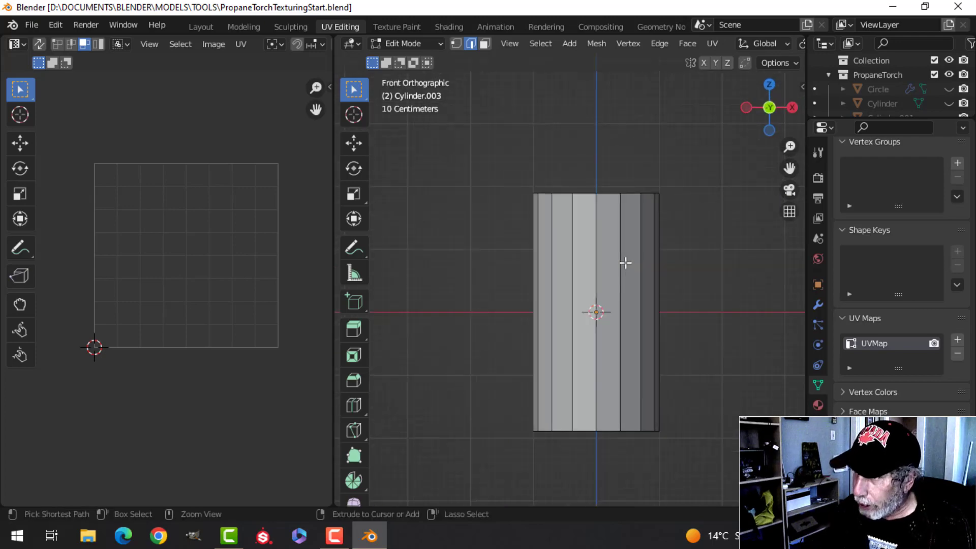
pyautogui.press('ctrl+KP_1')
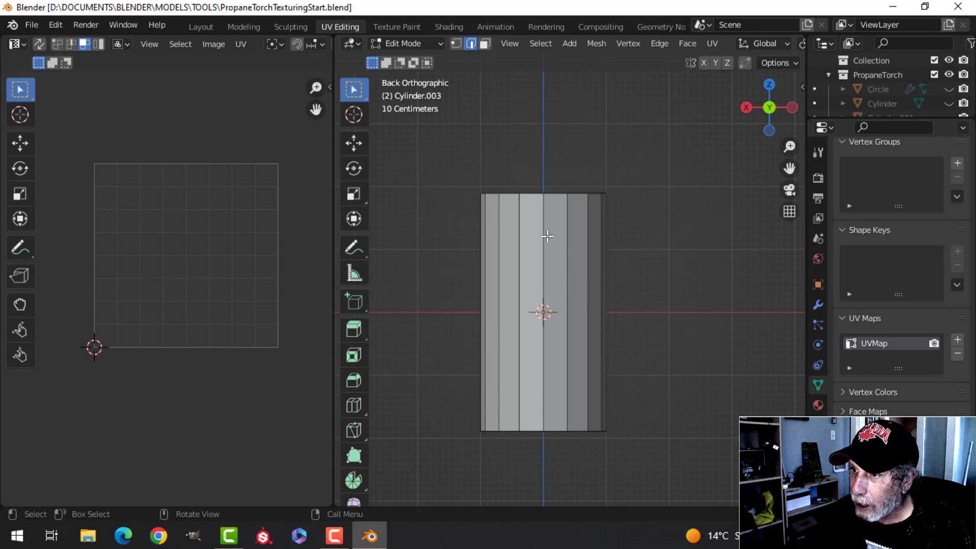
pyautogui.moveTo(666, 264); pyautogui.dragTo(630, 275, button='middle')
pyautogui.hotkey('ctrl', 'e')
pyautogui.click(611, 287)
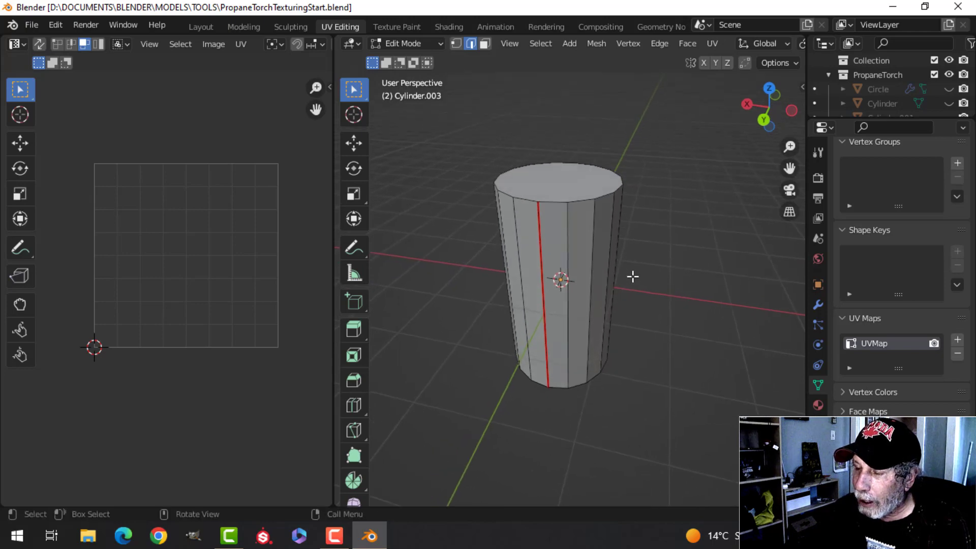
# Select the whole cylinder mesh and unwrap it using the single vertical seam
pyautogui.press('a')
pyautogui.press('u')
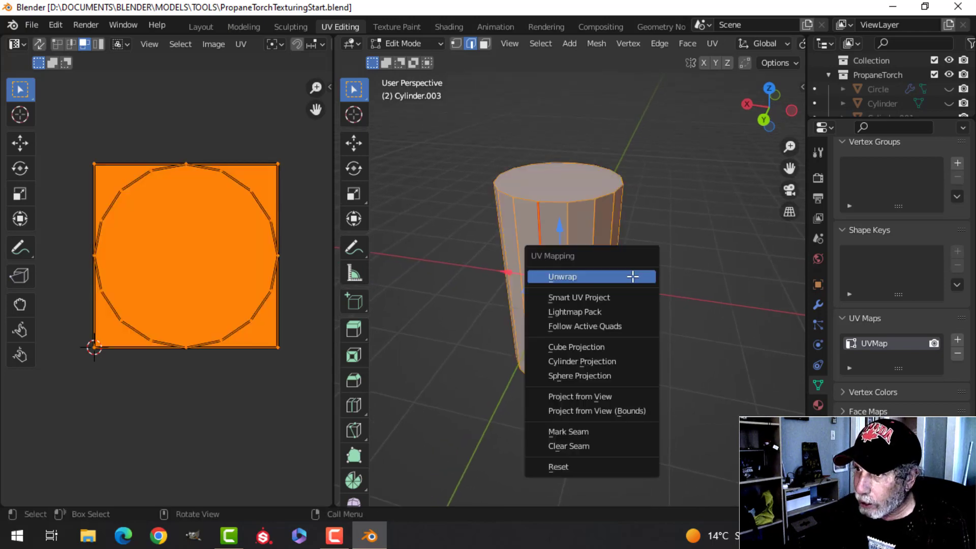
pyautogui.click(635, 282)
pyautogui.scroll(3, 118, 279)
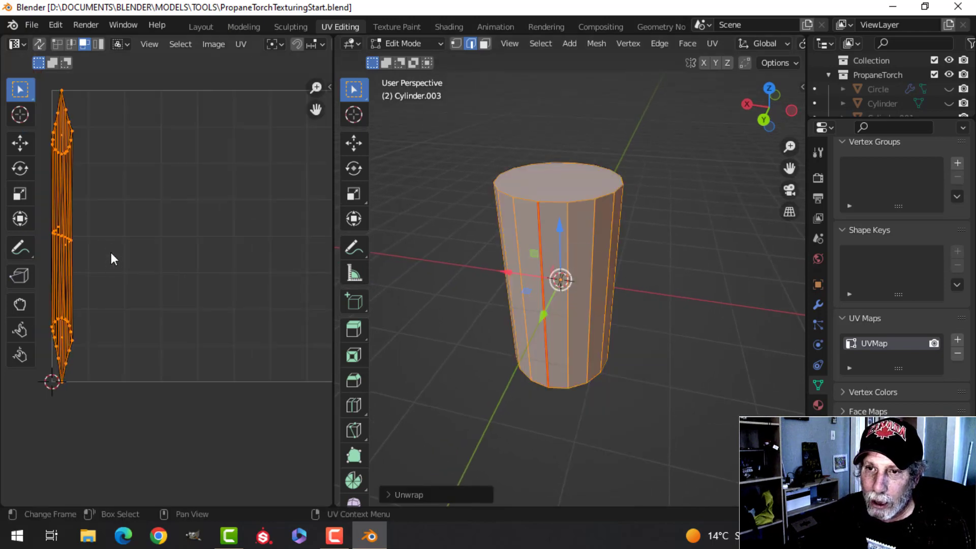
pyautogui.moveTo(112, 257); pyautogui.dragTo(211, 263, button='middle')
pyautogui.scroll(2, 173, 251)
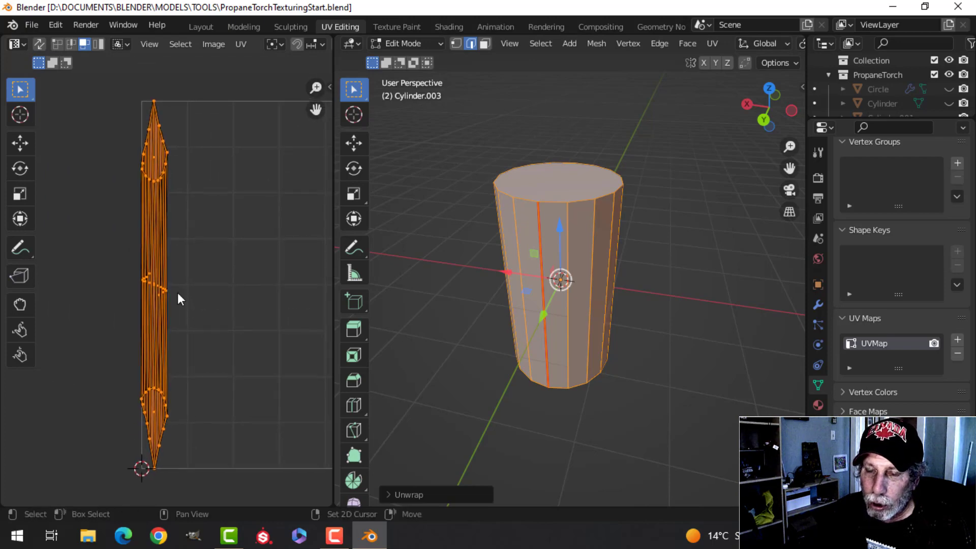
# Select the cylinder's top and bottom cap faces in face select mode and hide them
pyautogui.moveTo(638, 279); pyautogui.dragTo(584, 291, button='middle')
pyautogui.scroll(2, 591, 288)
pyautogui.hotkey('alt', 'a')
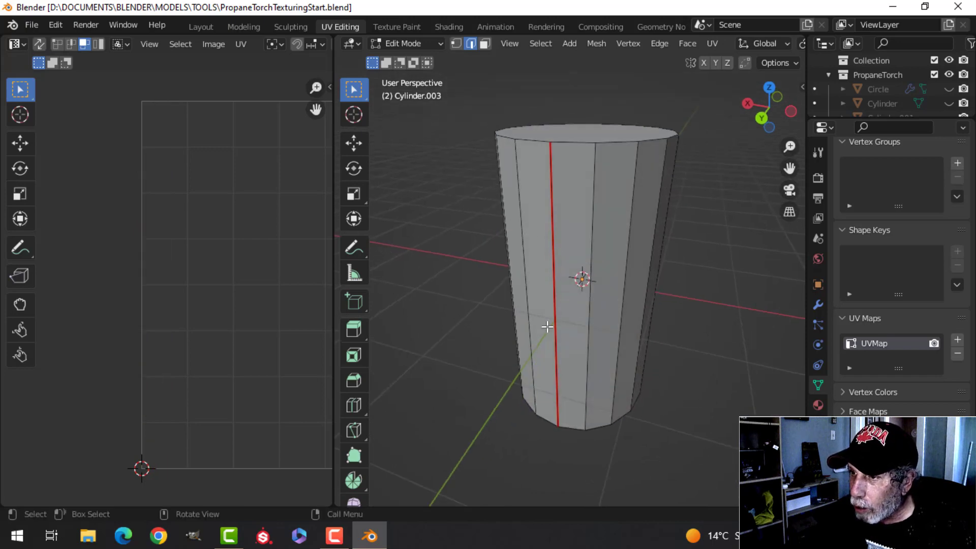
pyautogui.moveTo(552, 152); pyautogui.dragTo(527, 120, button='middle')
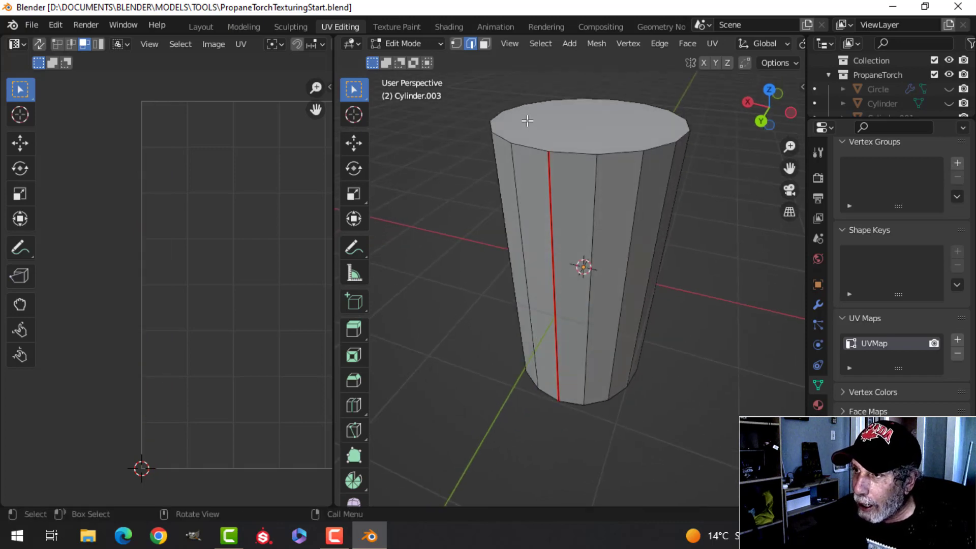
pyautogui.moveTo(605, 220); pyautogui.dragTo(614, 468, button='middle')
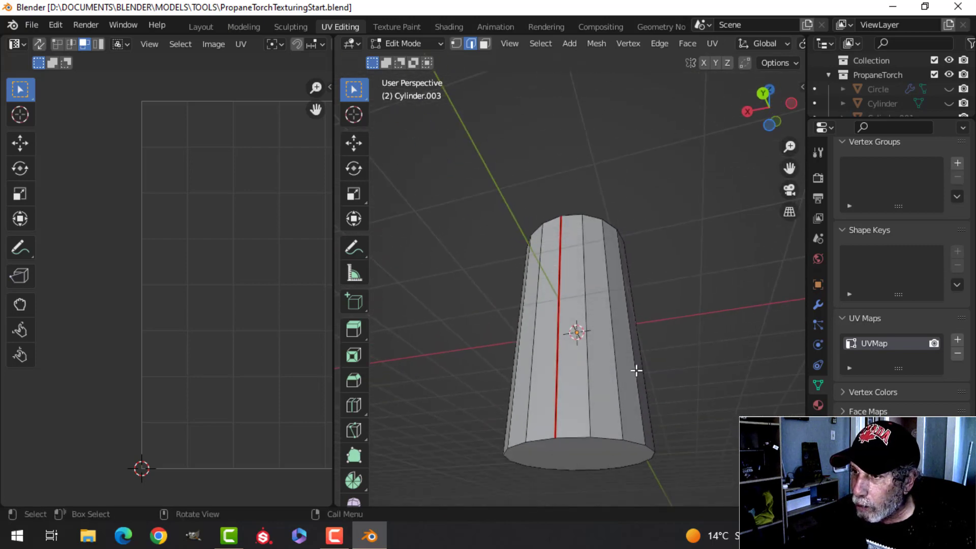
pyautogui.moveTo(636, 370); pyautogui.dragTo(616, 322, button='middle')
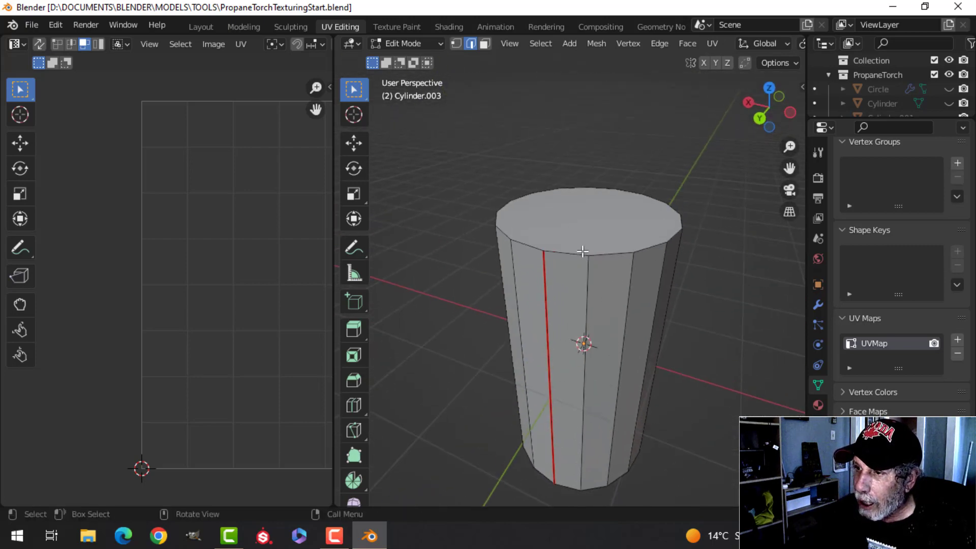
pyautogui.press('3')
pyautogui.click(575, 230)
pyautogui.moveTo(641, 460); pyautogui.dragTo(669, 407, button='middle')
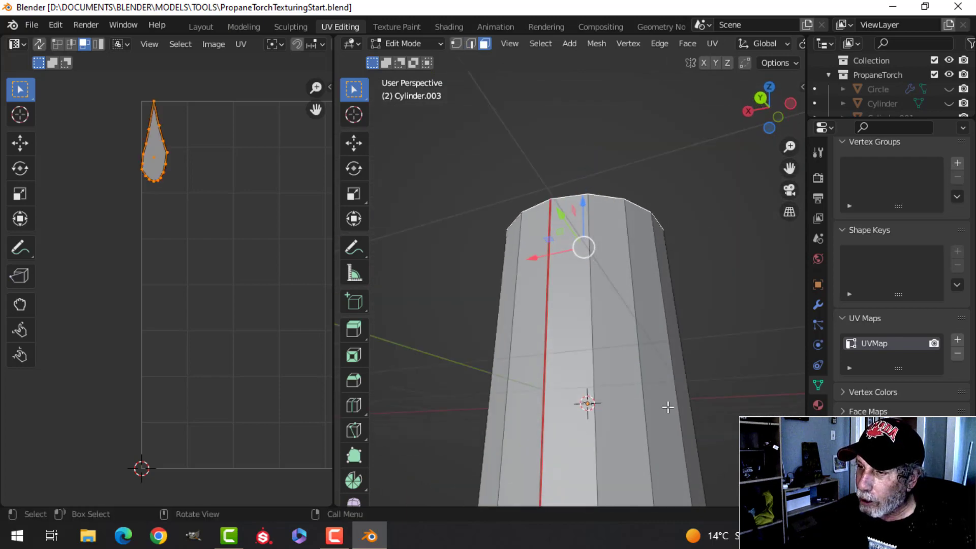
pyautogui.keyDown('shift'); pyautogui.moveTo(646, 501); pyautogui.dragTo(608, 355, button='middle'); pyautogui.keyUp('shift')
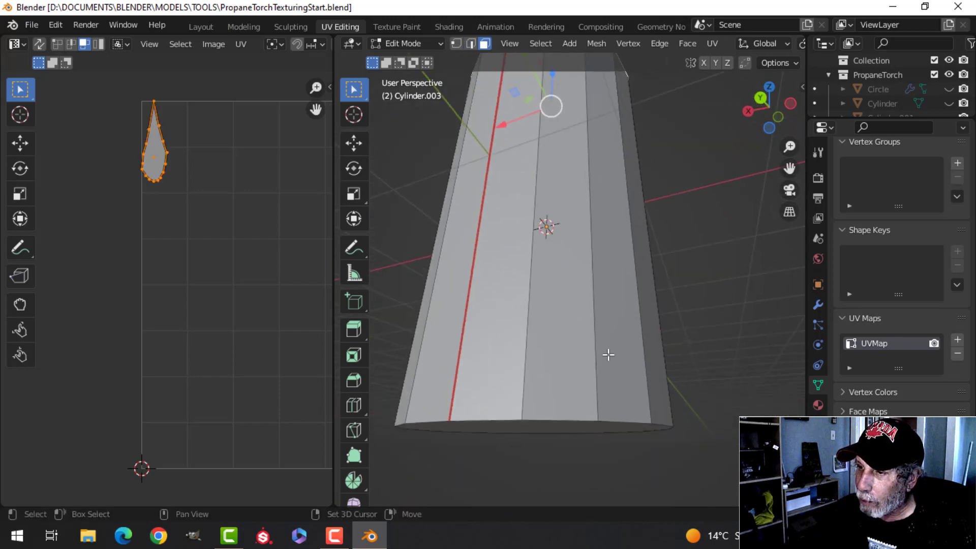
pyautogui.keyDown('shift'); pyautogui.click(541, 430); pyautogui.keyUp('shift')
pyautogui.press('h')
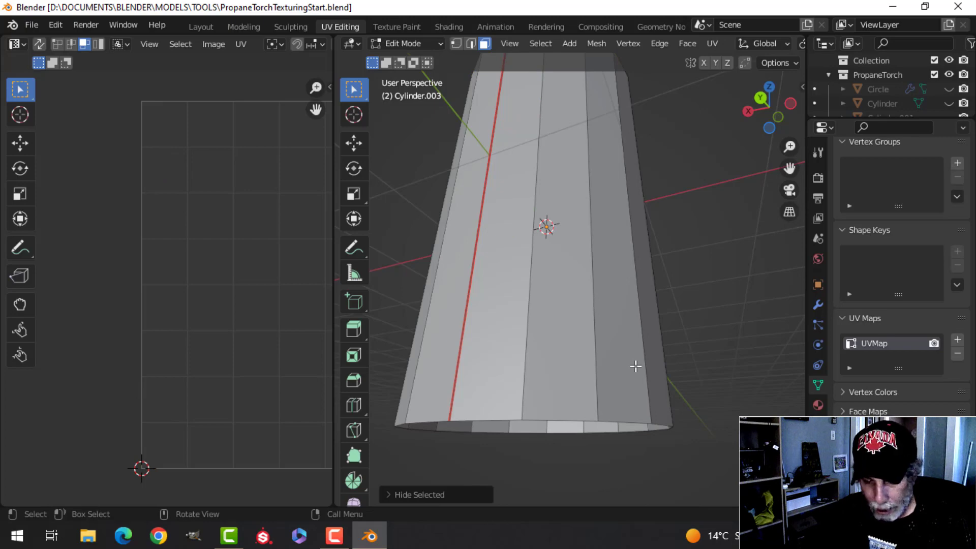
# Select all the remaining side faces and unwrap them along the vertical seam
pyautogui.press('a')
pyautogui.press('u')
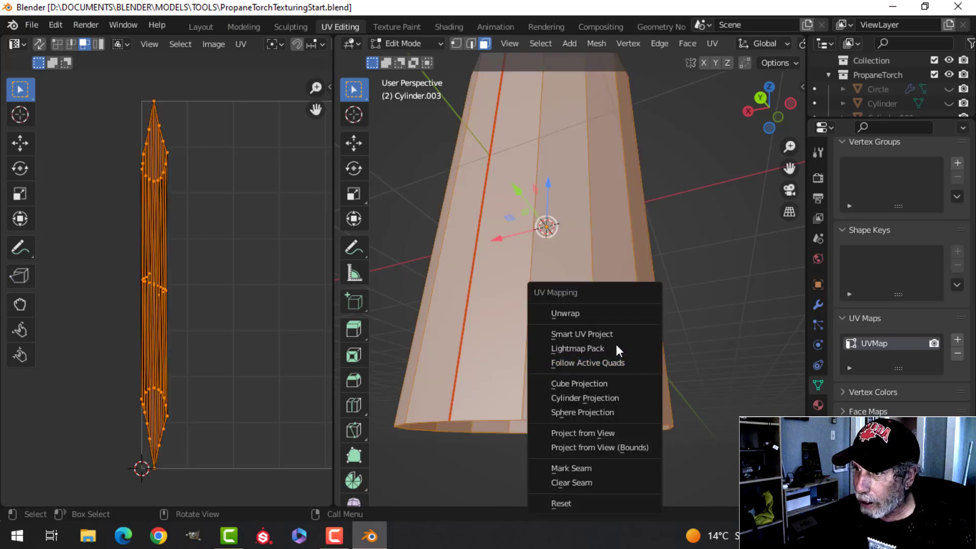
pyautogui.click(603, 314)
pyautogui.moveTo(271, 285); pyautogui.dragTo(242, 282, button='middle')
pyautogui.scroll(2, 169, 285)
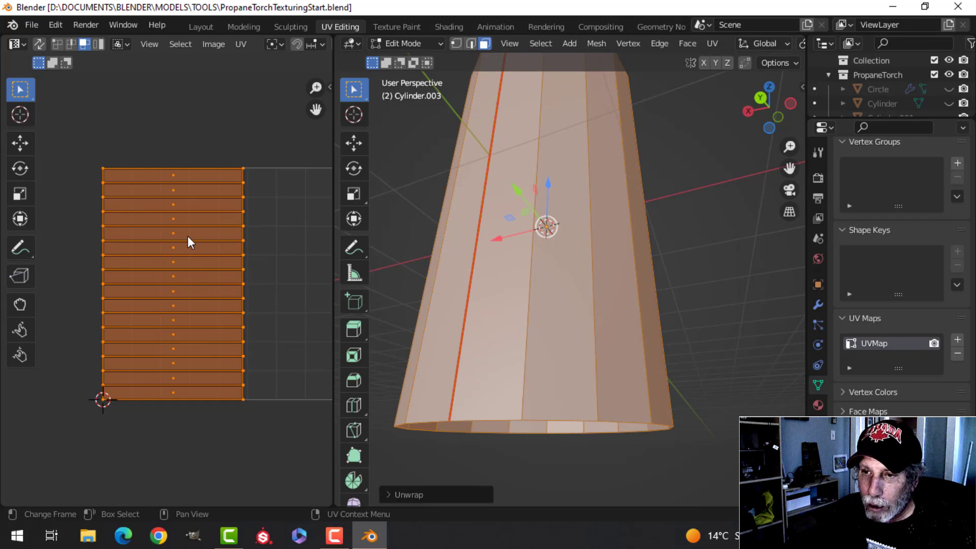
# Reveal the hidden cap faces and select the cylinder's entire mesh
pyautogui.moveTo(569, 305); pyautogui.dragTo(563, 268, button='middle')
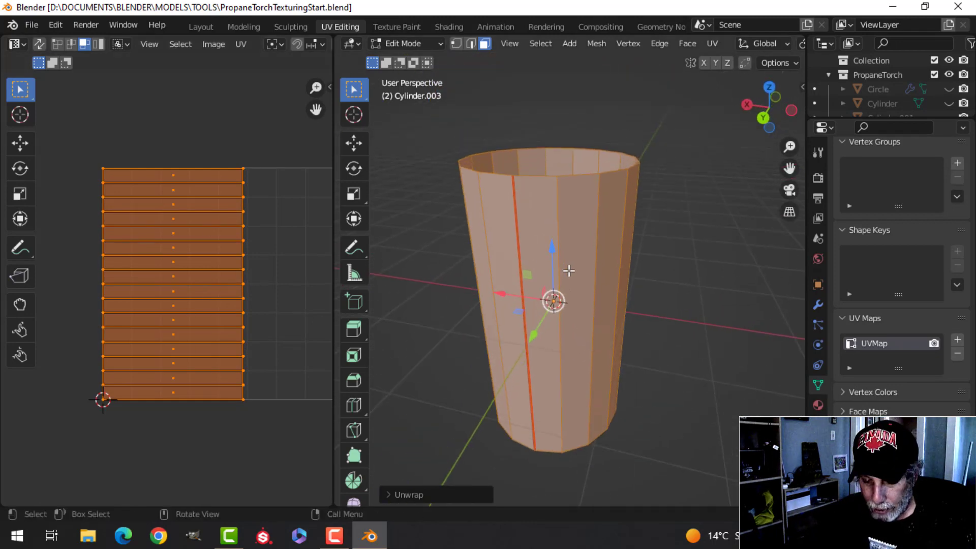
pyautogui.hotkey('alt', 'h')
pyautogui.hotkey('alt', 'a')
pyautogui.moveTo(621, 231); pyautogui.dragTo(617, 242, button='middle')
pyautogui.press('a')
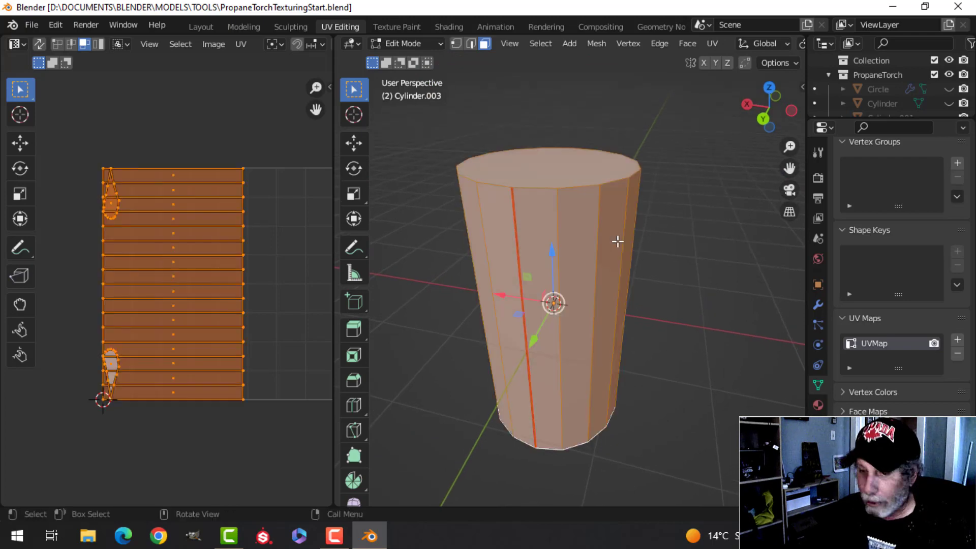
# Unwrap the entire cylinder, caps included, using only the vertical side seam, and clear the selection
pyautogui.press('u')
pyautogui.click(617, 242)
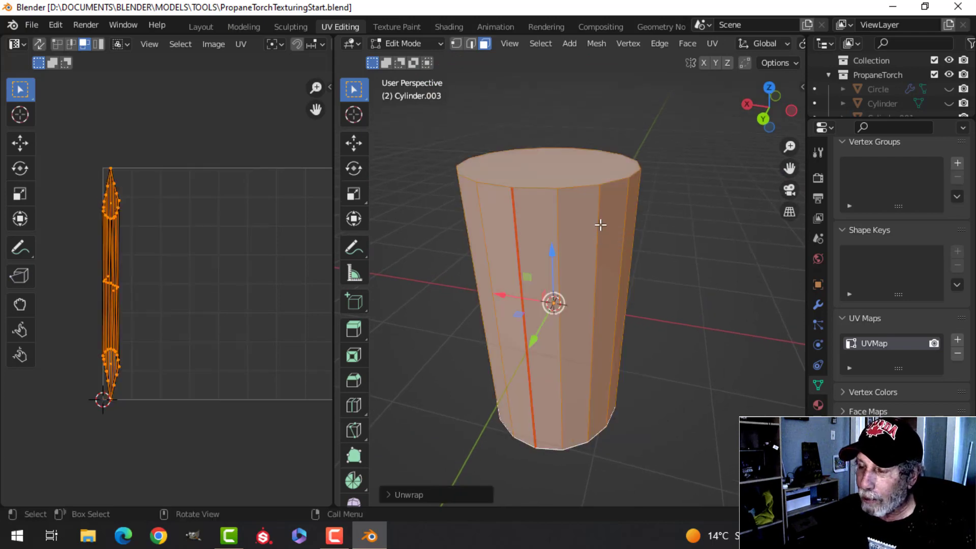
pyautogui.moveTo(600, 225); pyautogui.dragTo(579, 249, button='middle')
pyautogui.hotkey('alt', 'a')
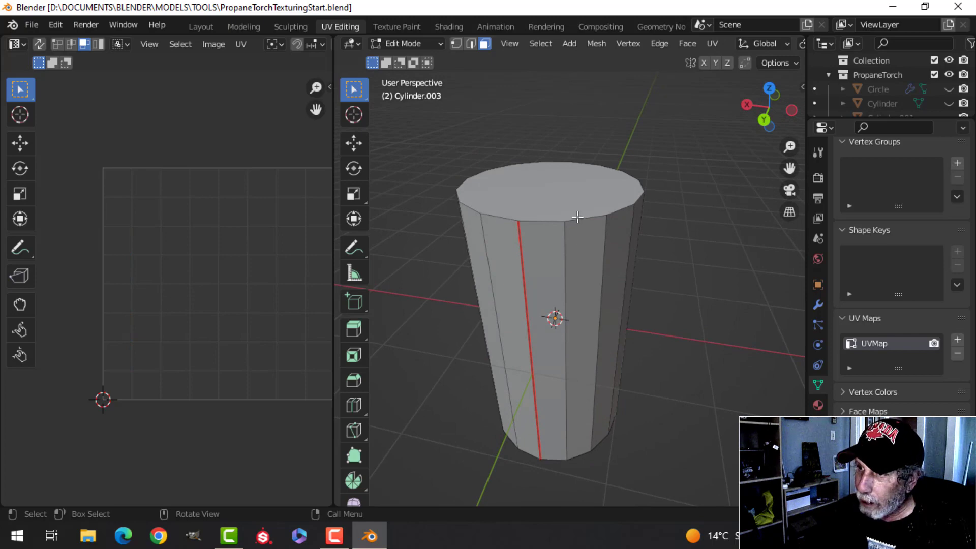
# Select the edge loops around the cylinder's top and bottom caps in edge select mode and mark them as seams
pyautogui.click(595, 285)
pyautogui.hotkey('alt', 'a')
pyautogui.press('2')
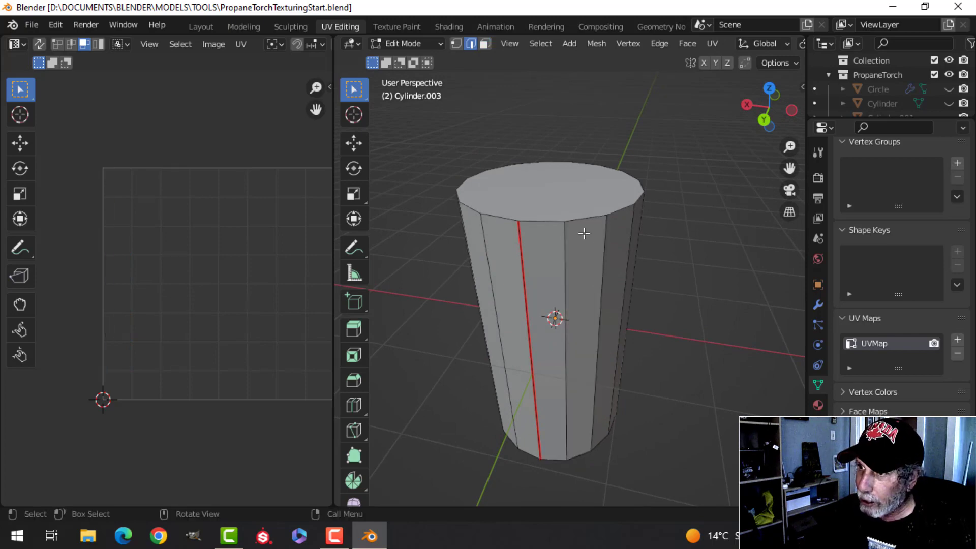
pyautogui.keyDown('alt'); pyautogui.click(584, 233); pyautogui.keyUp('alt')
pyautogui.moveTo(614, 327); pyautogui.dragTo(607, 239, button='middle')
pyautogui.keyDown('alt'); pyautogui.keyDown('shift'); pyautogui.click(628, 361); pyautogui.keyUp('shift'); pyautogui.keyUp('alt')
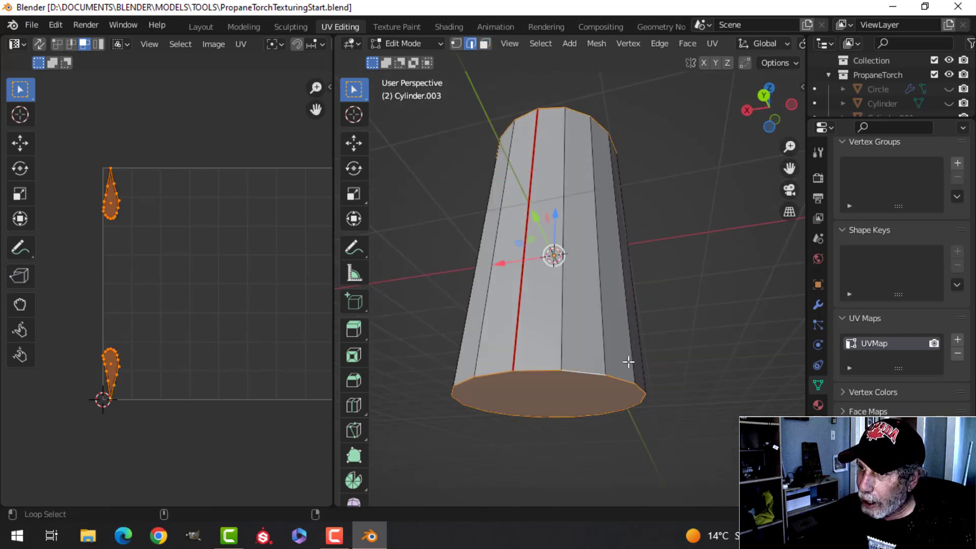
pyautogui.hotkey('ctrl', 'e')
pyautogui.click(635, 352)
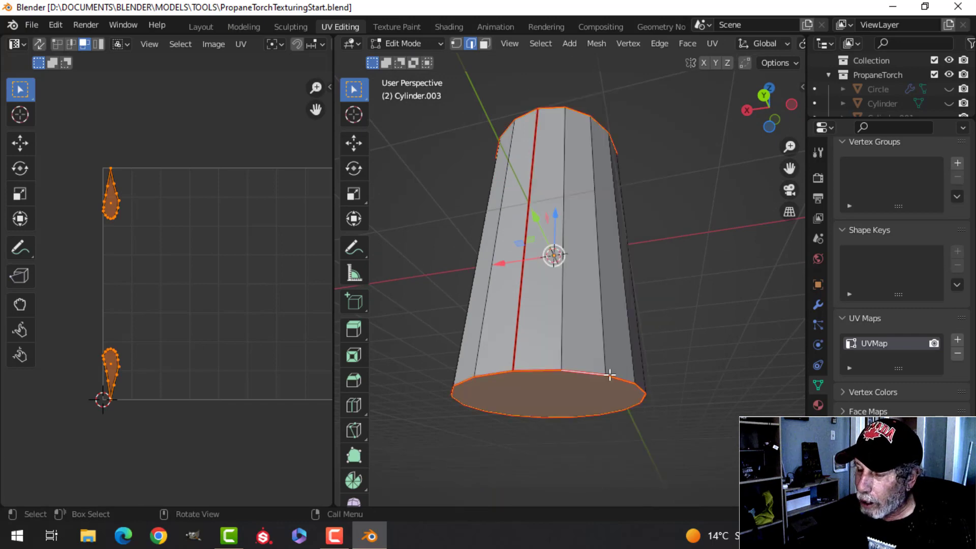
pyautogui.hotkey('alt', 'a')
pyautogui.moveTo(609, 351); pyautogui.dragTo(559, 358, button='middle')
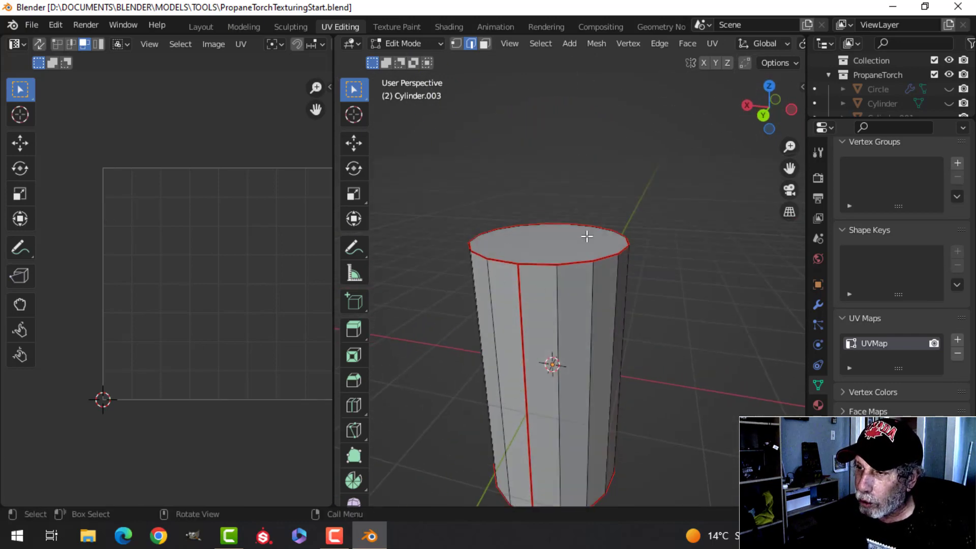
# Select the whole cylinder and unwrap it using the vertical seam and both cap rim seams
pyautogui.press('a')
pyautogui.press('u')
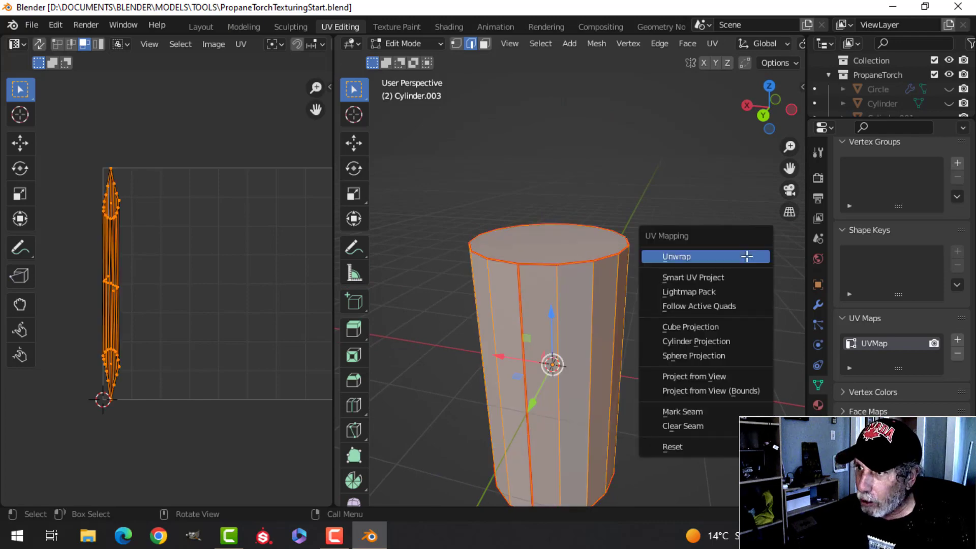
pyautogui.click(746, 256)
# Examine the unwrapped side strip and the two cap islands in the UV layout with the whole mesh selected
pyautogui.scroll(1, 273, 290)
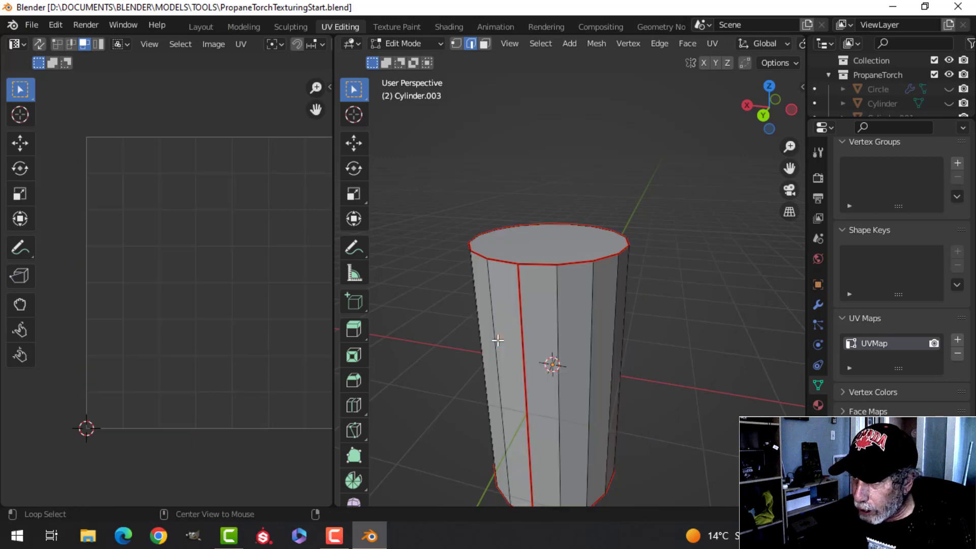
pyautogui.hotkey('alt', 'a')
pyautogui.press('a')
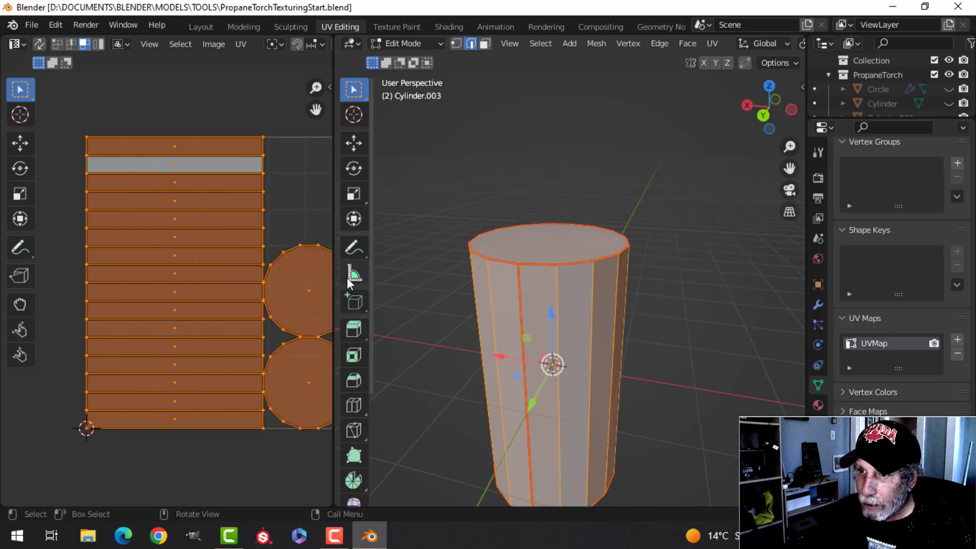
pyautogui.scroll(1, 206, 257)
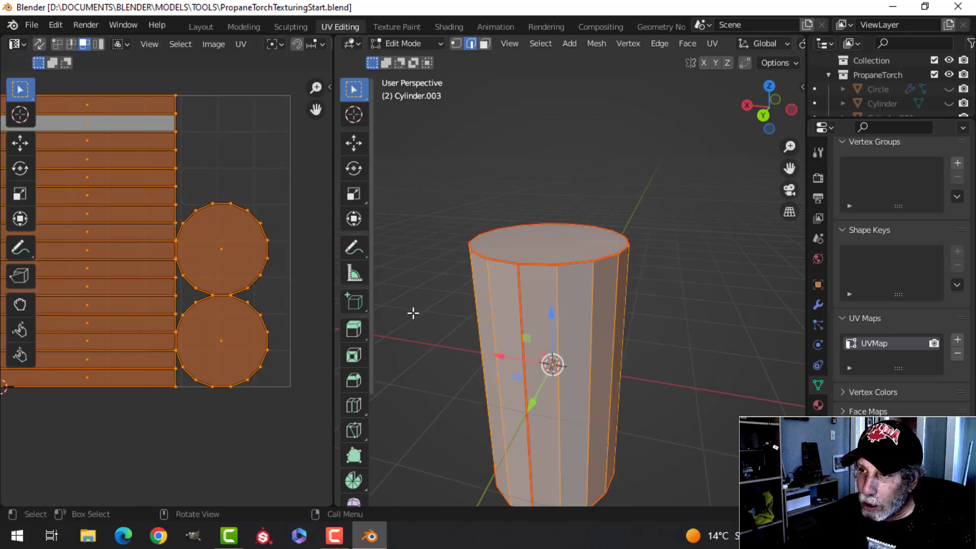
pyautogui.scroll(-3, 575, 300)
pyautogui.scroll(-2, 238, 305)
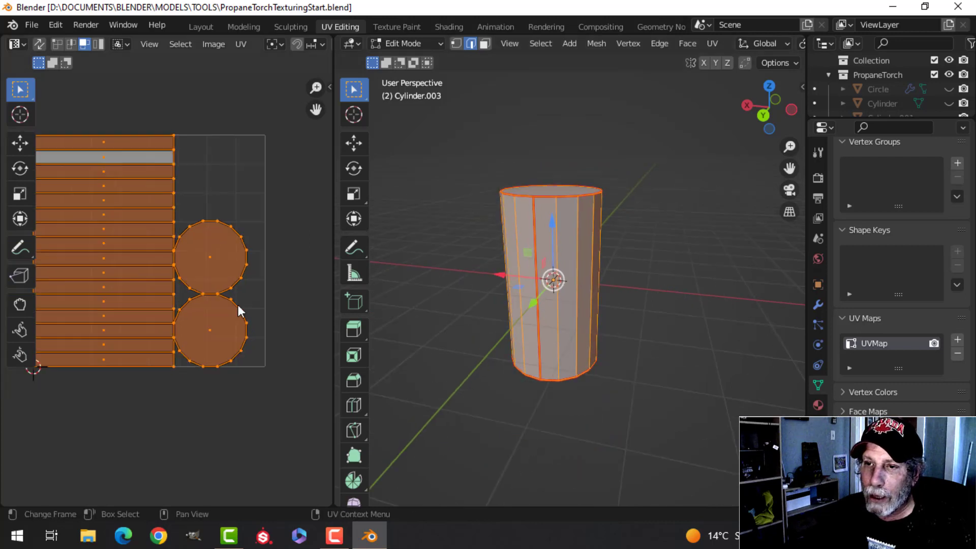
pyautogui.scroll(2, 264, 313)
pyautogui.scroll(1, 264, 313)
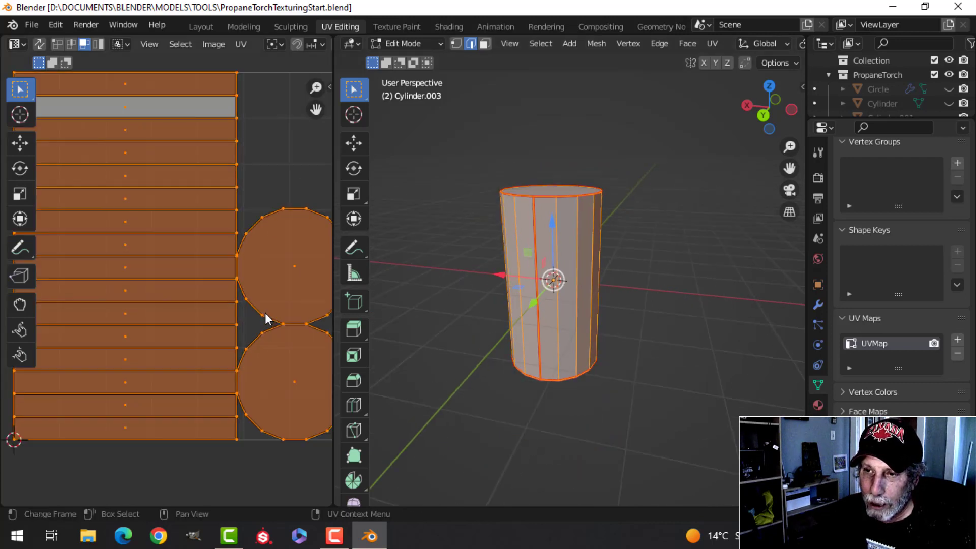
pyautogui.scroll(-1, 258, 309)
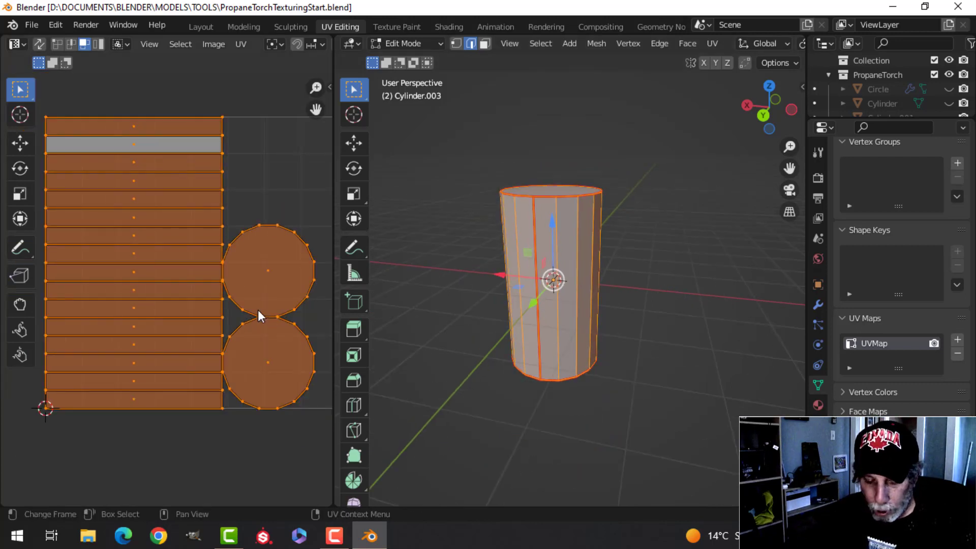
pyautogui.scroll(-1, 281, 277)
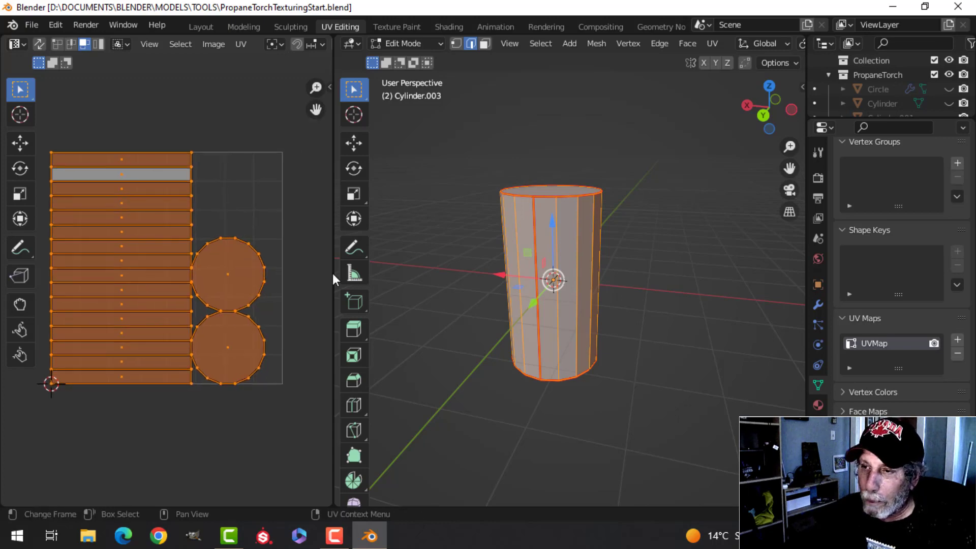
# Select the whole cylinder and clear all of its seams
pyautogui.scroll(1, 536, 305)
pyautogui.hotkey('alt', 'a')
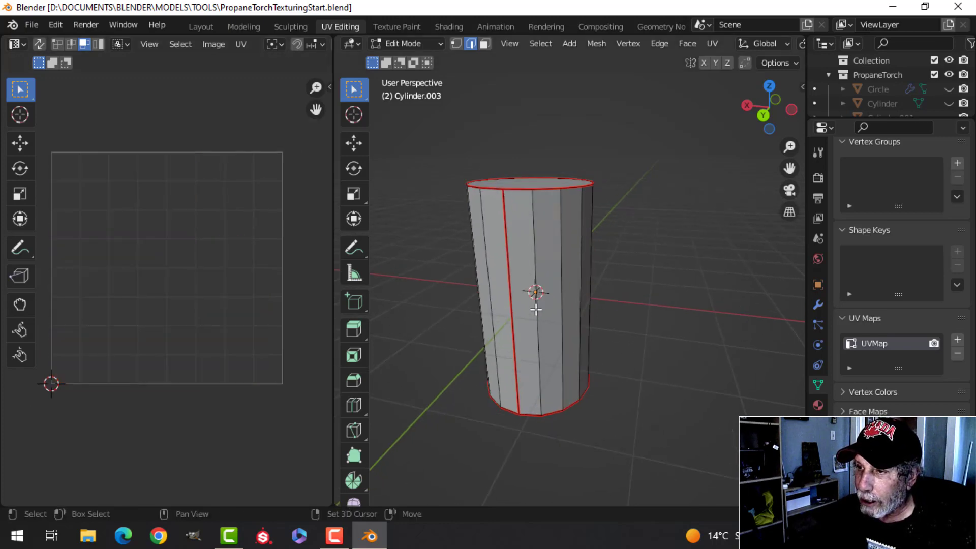
pyautogui.press('a')
pyautogui.hotkey('ctrl', 'e')
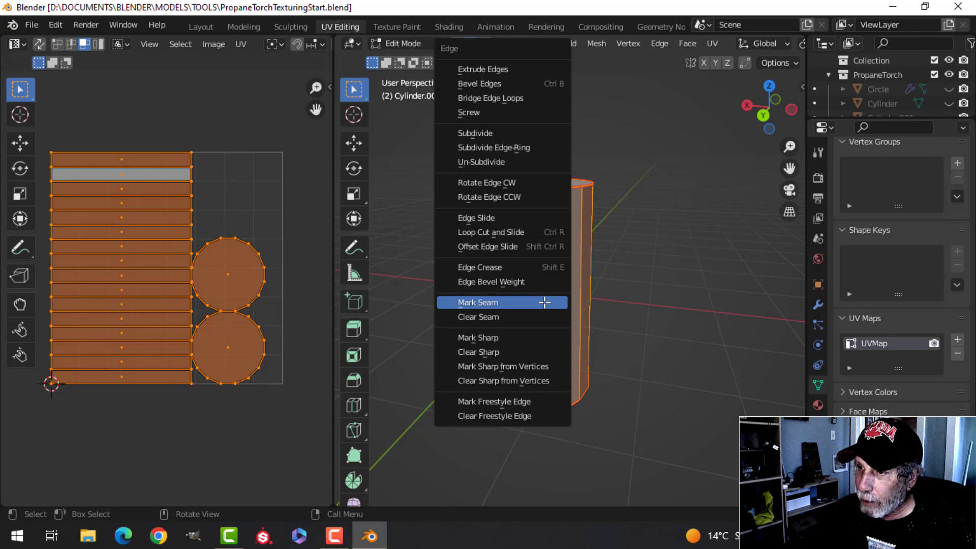
pyautogui.click(538, 317)
# Add a horizontal loop cut around the cylinder's middle and bevel it by about 0.47 m into a band of faces
pyautogui.hotkey('ctrl', 'r')
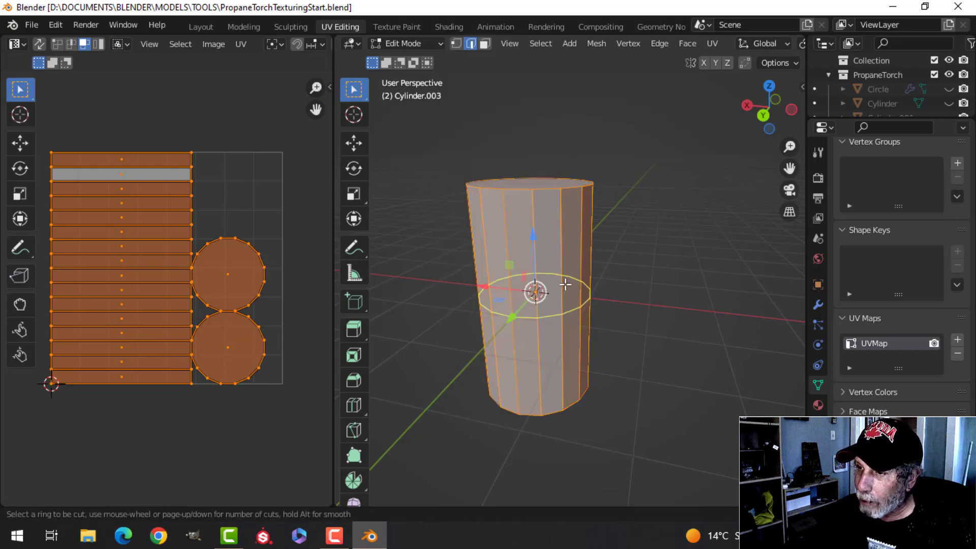
pyautogui.click(564, 283)
pyautogui.click(584, 279)
pyautogui.moveTo(584, 279); pyautogui.dragTo(615, 260, button='middle')
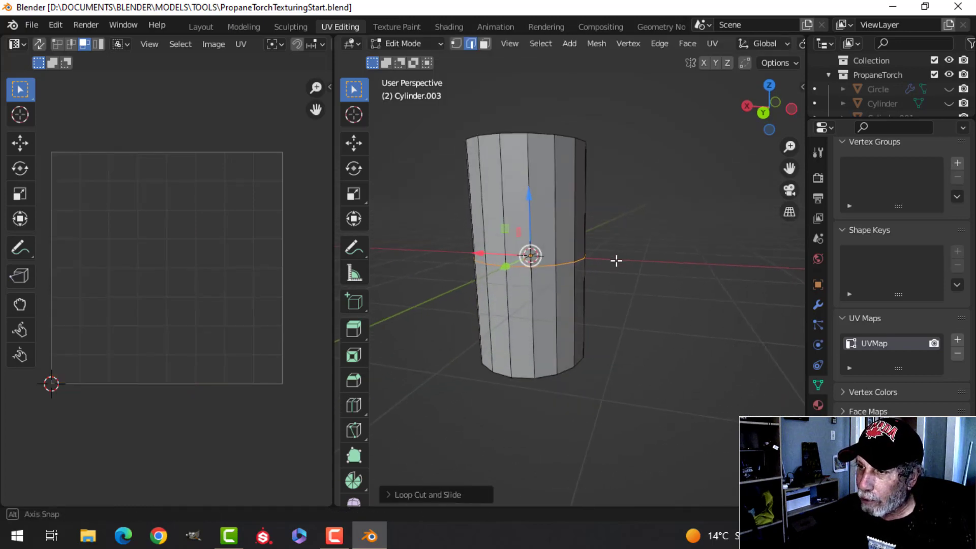
pyautogui.hotkey('ctrl', 'b')
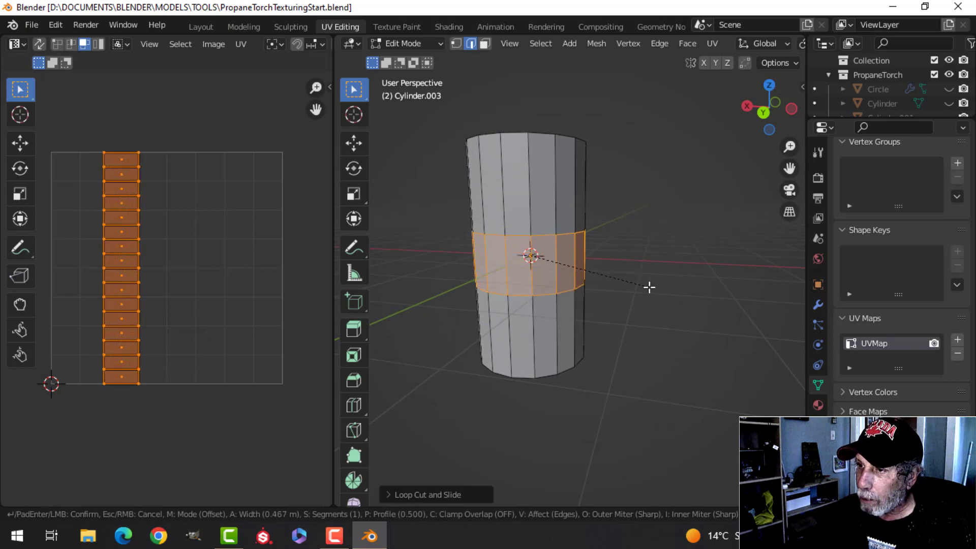
pyautogui.click(649, 287)
# Extrude the middle band of faces in place and fatten it outward into a raised collar
pyautogui.press('e')
pyautogui.rightClick(649, 287)
pyautogui.hotkey('alt', 's')
pyautogui.click(650, 278)
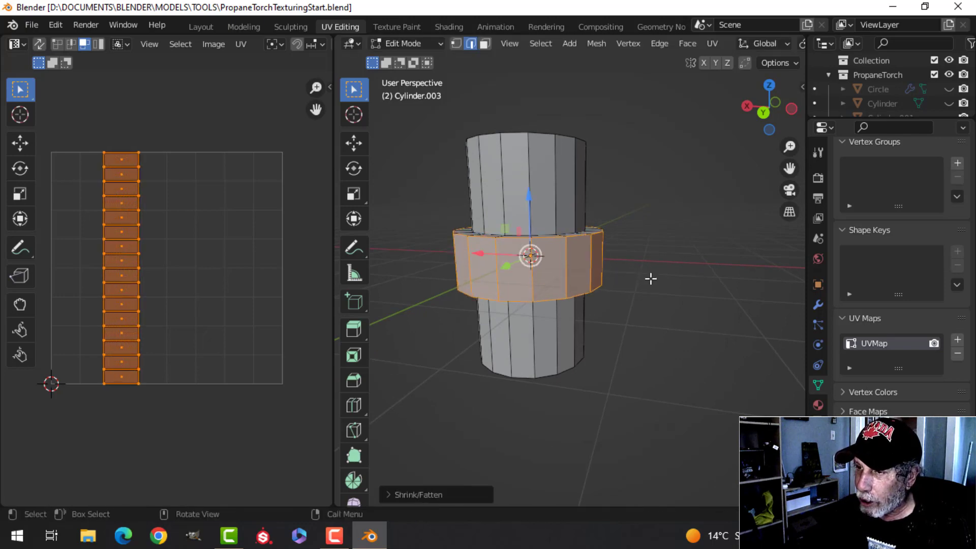
# Try to unwrap the entire collared cylinder without any seams
pyautogui.hotkey('alt', 'a')
pyautogui.moveTo(632, 270)
pyautogui.mouseDown(button='middle')
pyautogui.moveTo(620, 283)
pyautogui.moveTo(638, 266)
pyautogui.mouseUp(button='middle')
pyautogui.press('a')
pyautogui.press('u')
pyautogui.click(613, 265)
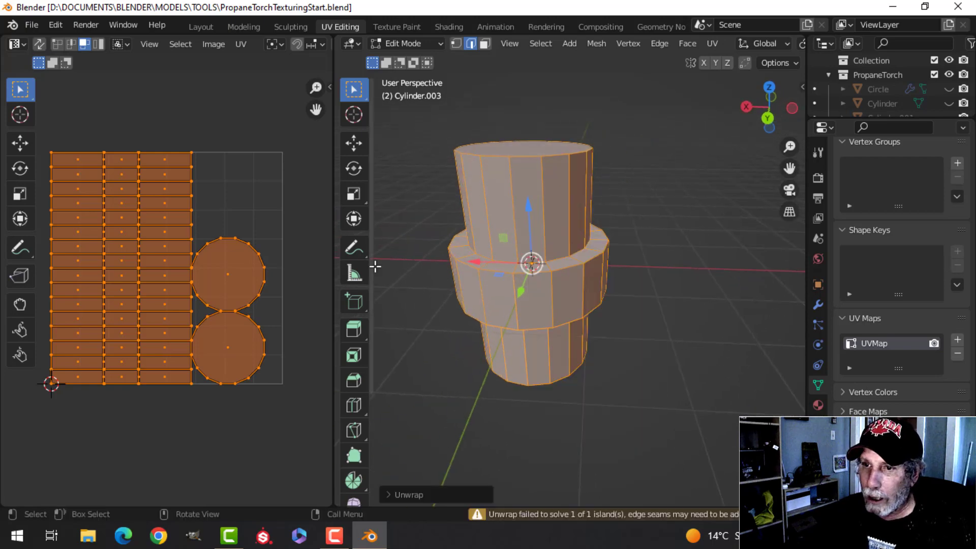
# Delete the mesh's UV map, unwrap the entire seamless mesh from scratch, and clear the selection
pyautogui.hotkey('alt', 'a')
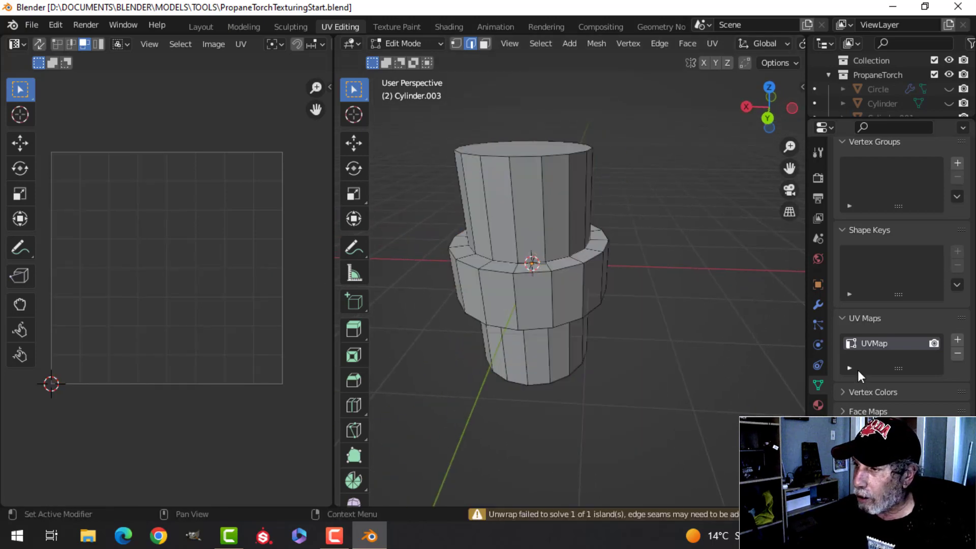
pyautogui.click(957, 354)
pyautogui.press('a')
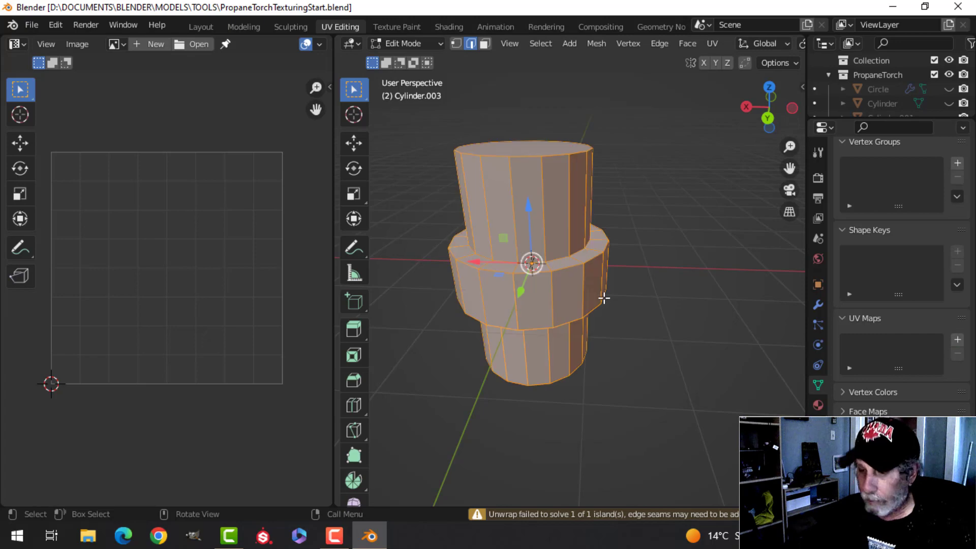
pyautogui.press('u')
pyautogui.click(602, 297)
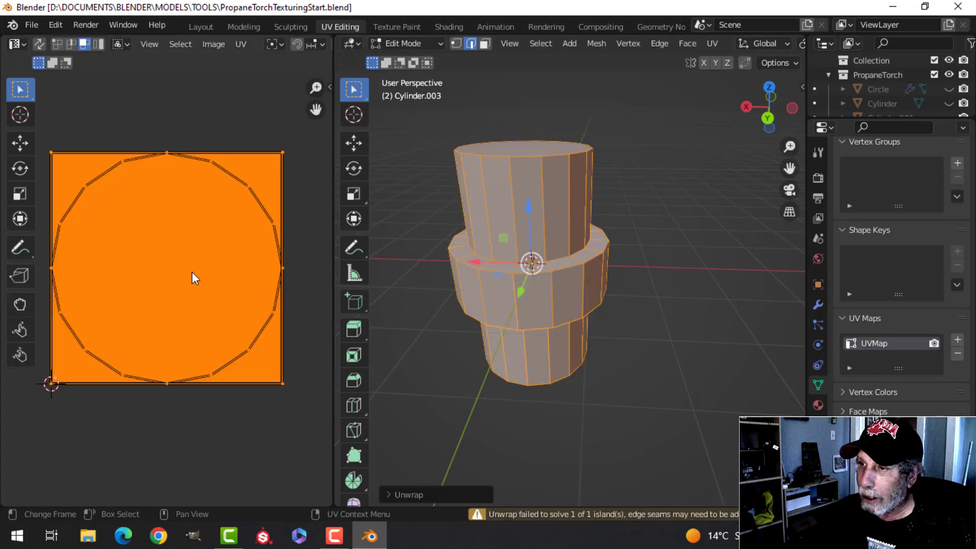
pyautogui.hotkey('alt', 'a')
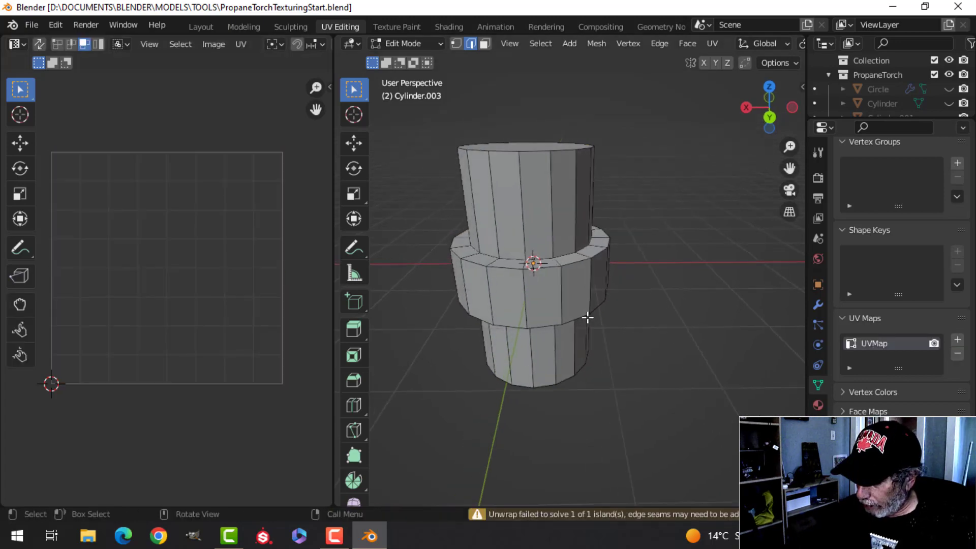
# From the back view, select a vertical edge line running the full height over the collar and mark it as a seam
pyautogui.press('ctrl+KP_1')
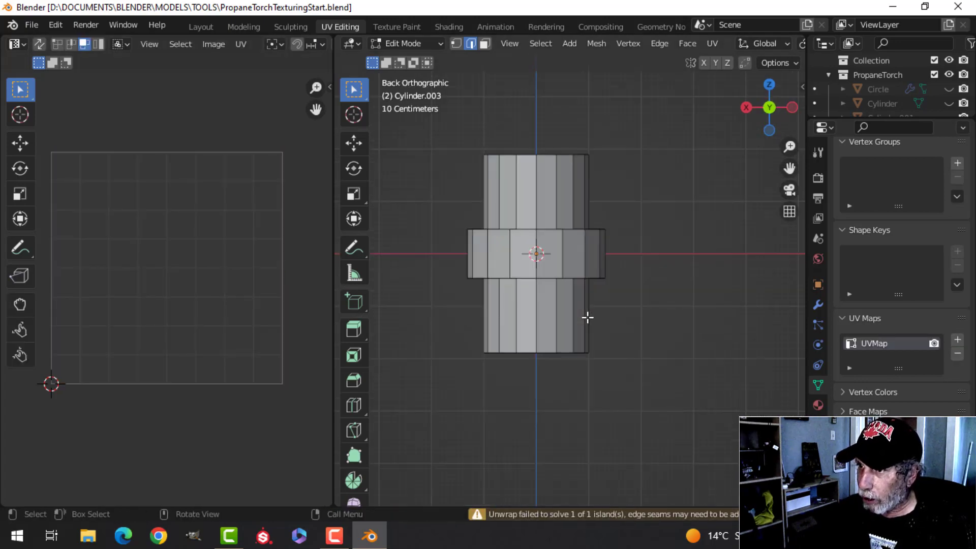
pyautogui.keyDown('alt'); pyautogui.click(535, 305); pyautogui.keyUp('alt')
pyautogui.moveTo(642, 261); pyautogui.dragTo(632, 327, button='middle')
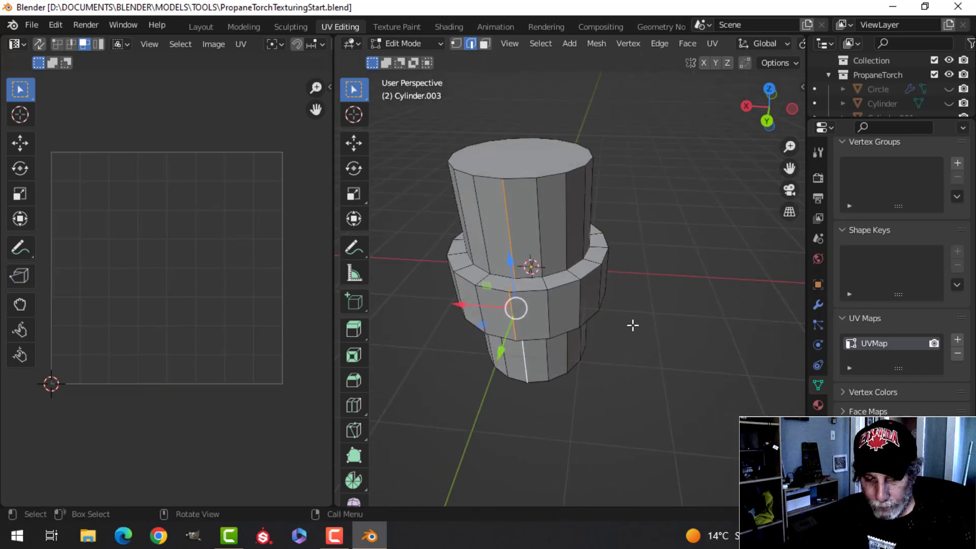
pyautogui.hotkey('ctrl', 'e')
pyautogui.click(584, 311)
# Select the whole collared cylinder and unwrap it using the single vertical seam
pyautogui.scroll(4, 562, 310)
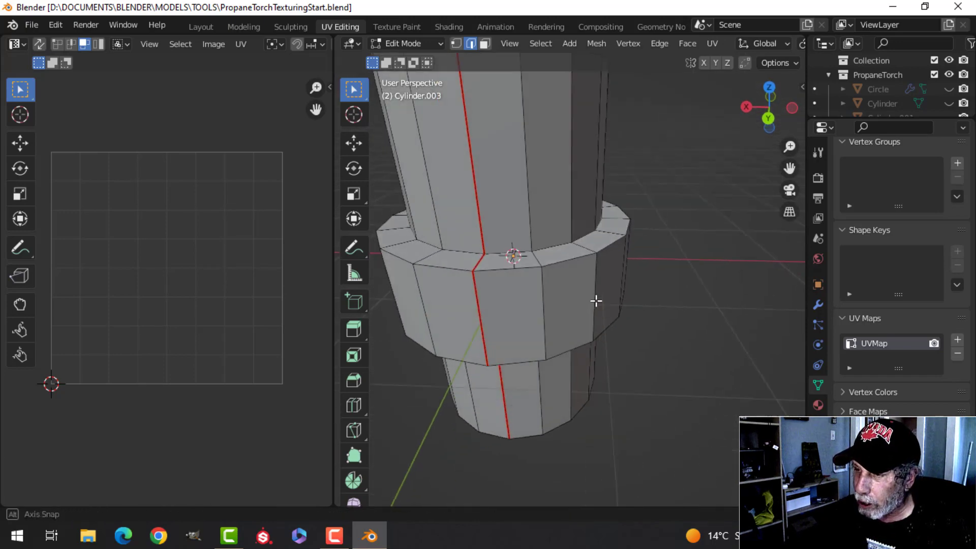
pyautogui.moveTo(593, 301)
pyautogui.mouseDown(button='middle')
pyautogui.moveTo(608, 283)
pyautogui.moveTo(581, 314)
pyautogui.moveTo(602, 286)
pyautogui.moveTo(580, 303)
pyautogui.mouseUp(button='middle')
pyautogui.scroll(-3, 572, 312)
pyautogui.press('a')
pyautogui.press('u')
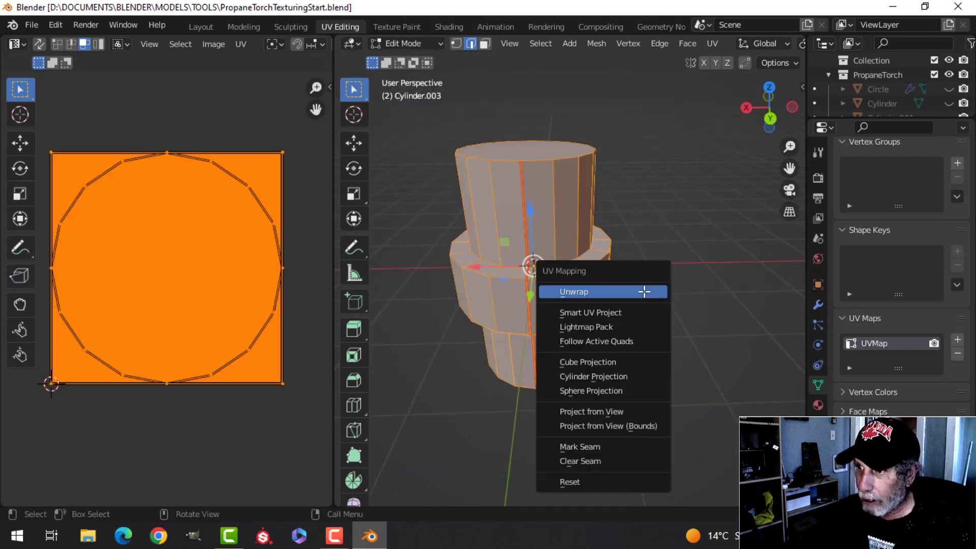
pyautogui.click(629, 292)
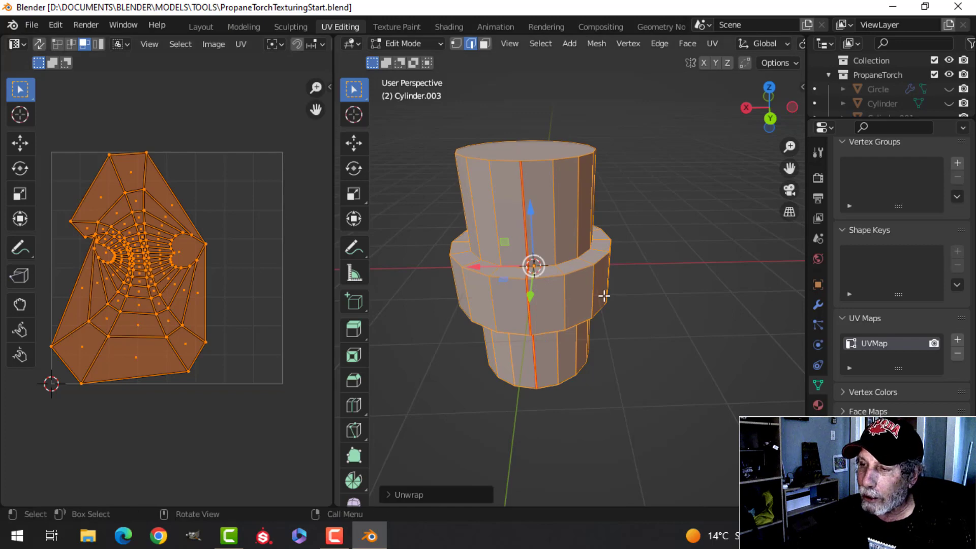
# Clear the selection, select the edge loops around the cylinder's top and bottom caps, and mark them as seams
pyautogui.moveTo(584, 302); pyautogui.dragTo(605, 244, button='middle')
pyautogui.press('a')
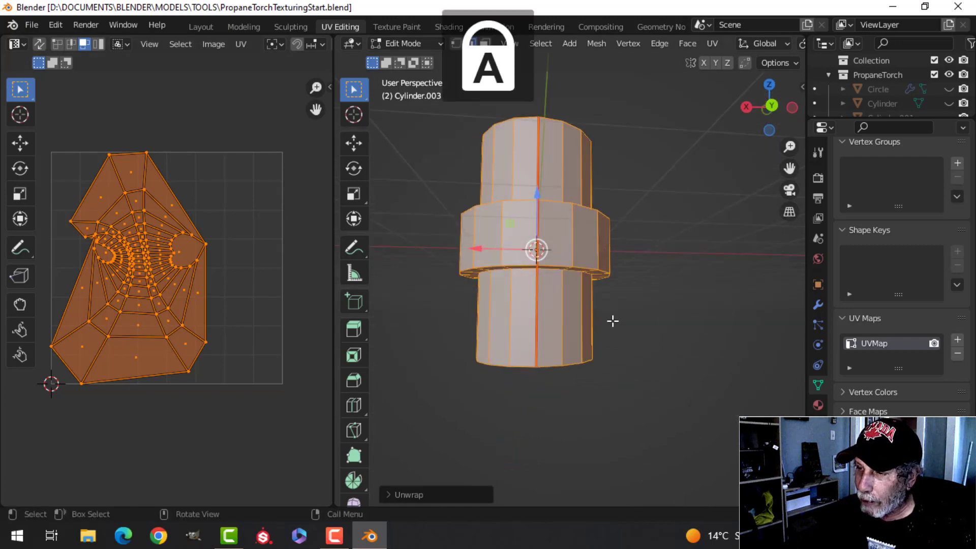
pyautogui.hotkey('alt', 'a')
pyautogui.moveTo(625, 335); pyautogui.dragTo(525, 339, button='middle')
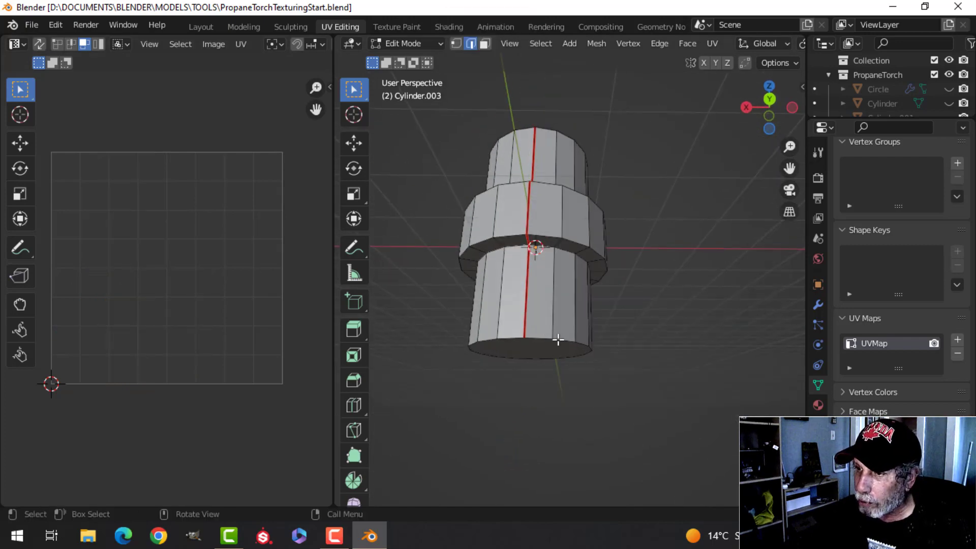
pyautogui.moveTo(600, 279); pyautogui.dragTo(513, 313, button='middle')
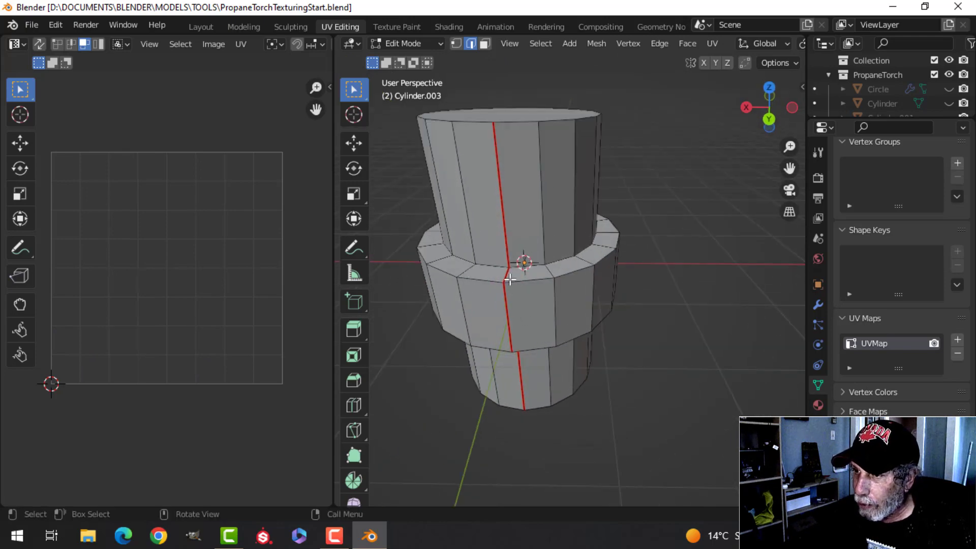
pyautogui.moveTo(559, 264); pyautogui.dragTo(506, 201, button='middle')
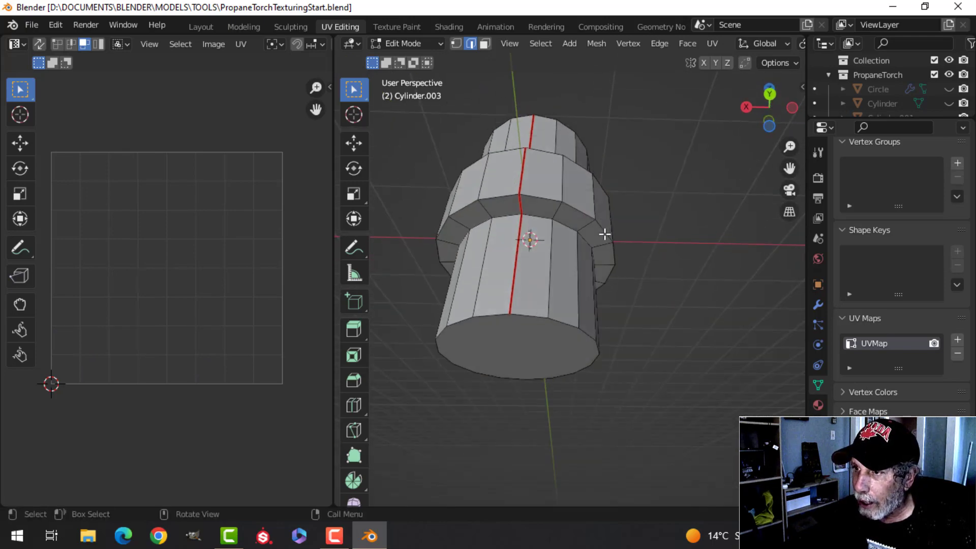
pyautogui.moveTo(604, 234); pyautogui.dragTo(619, 153, button='middle')
pyautogui.click(528, 235)
pyautogui.keyDown('shift'); pyautogui.click(618, 335); pyautogui.keyUp('shift')
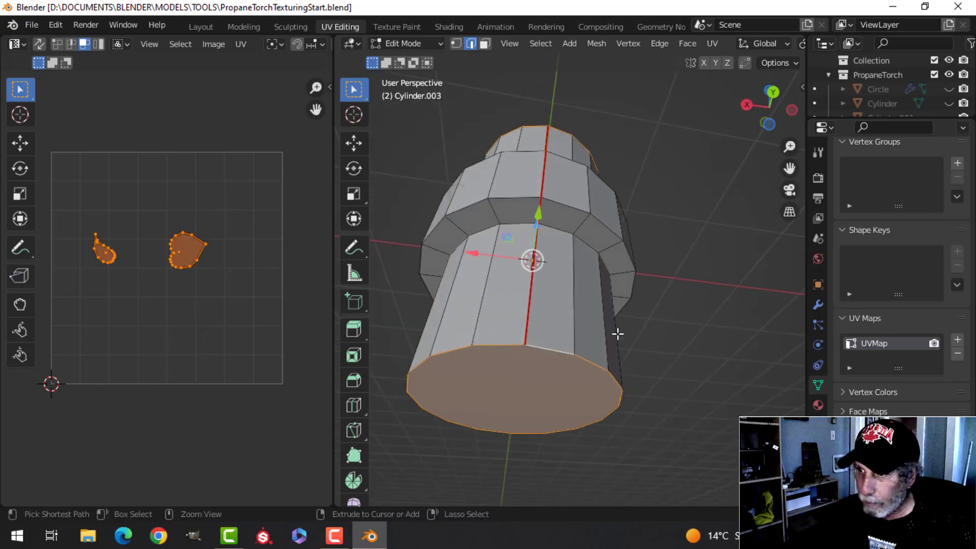
pyautogui.hotkey('ctrl', 'e')
pyautogui.click(617, 333)
# Select the whole collared cylinder and unwrap it using the vertical seam and the cap seams
pyautogui.press('a')
pyautogui.scroll(-4, 628, 305)
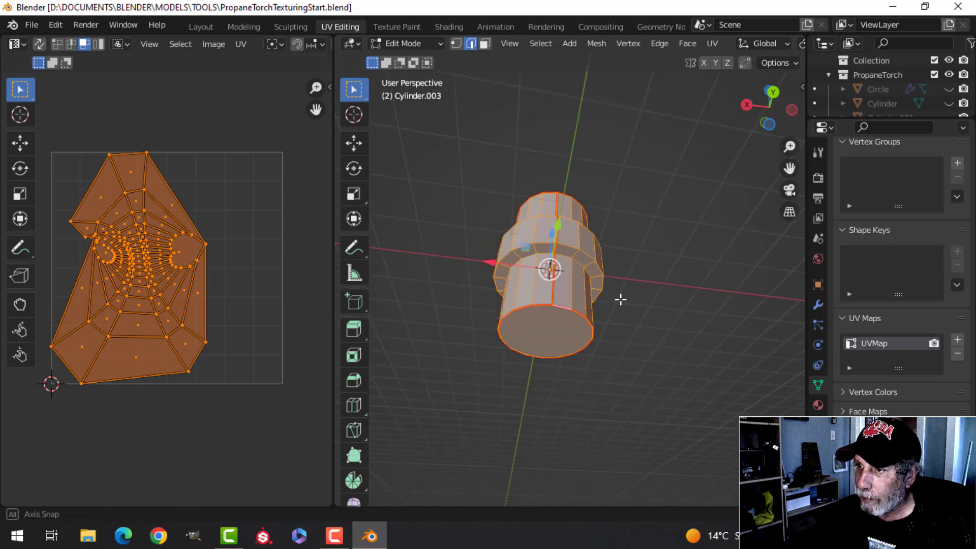
pyautogui.moveTo(620, 299); pyautogui.dragTo(664, 330, button='middle')
pyautogui.press('u')
pyautogui.click(630, 313)
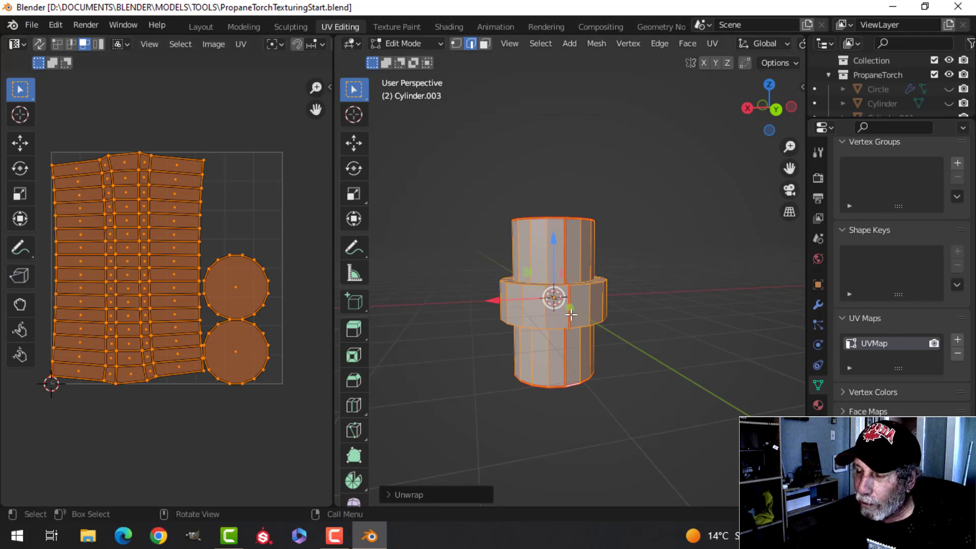
pyautogui.moveTo(569, 312); pyautogui.dragTo(538, 356, button='middle')
pyautogui.moveTo(533, 319)
pyautogui.mouseDown(button='middle')
pyautogui.moveTo(584, 348)
pyautogui.moveTo(537, 327)
pyautogui.mouseUp(button='middle')
# Mark the inner and outer edge loops on the collar's upper and lower sides as seams
pyautogui.hotkey('alt', 'a')
pyautogui.scroll(4, 549, 348)
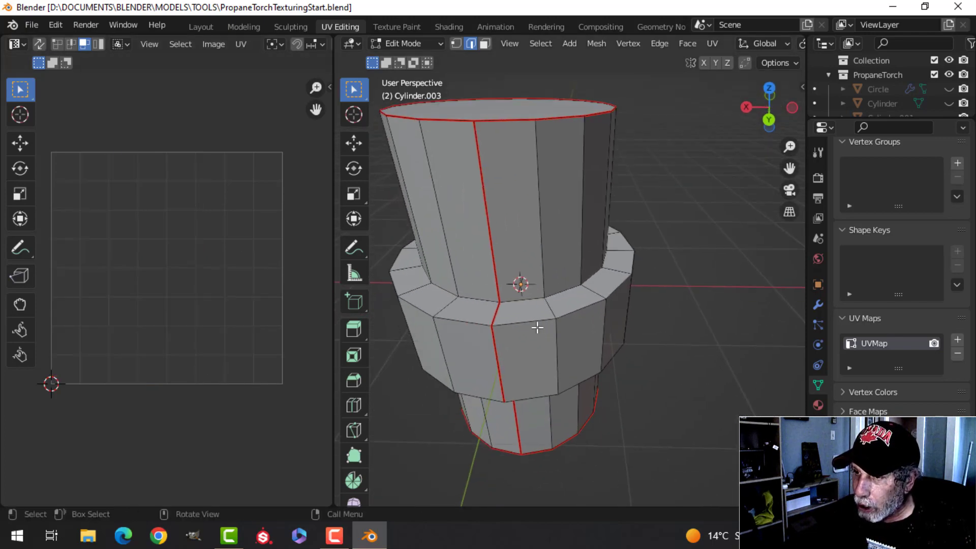
pyautogui.keyDown('alt'); pyautogui.click(514, 300); pyautogui.keyUp('alt')
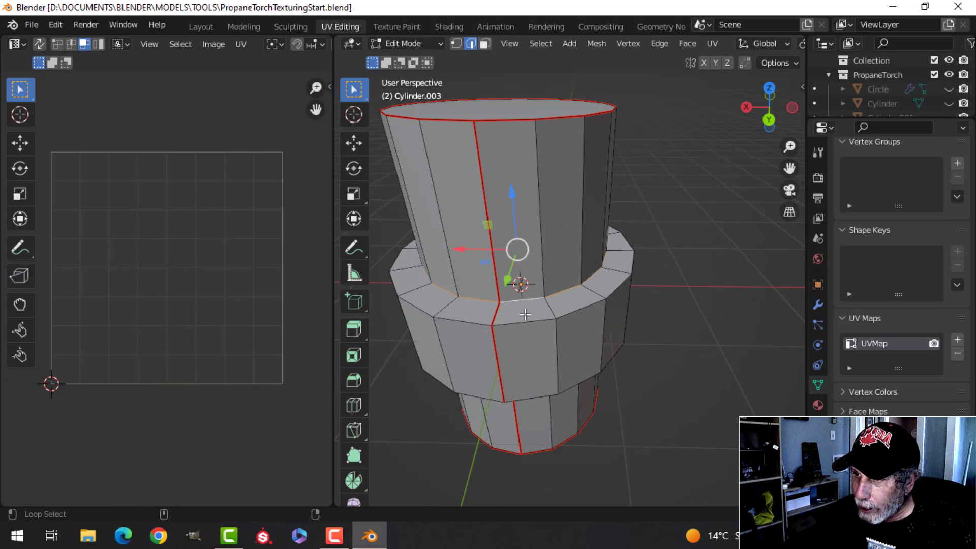
pyautogui.hotkey('ctrl', 'e')
pyautogui.click(584, 311)
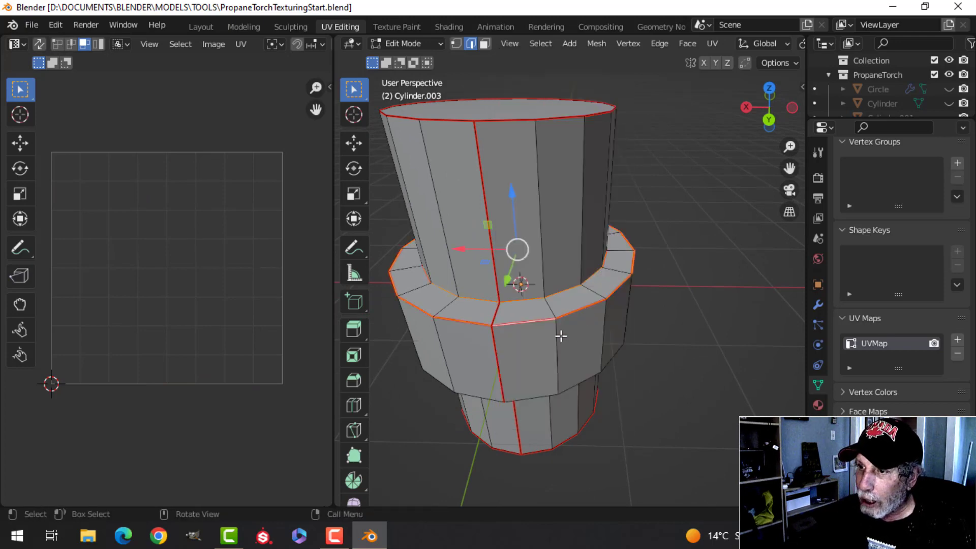
pyautogui.moveTo(559, 335); pyautogui.dragTo(563, 203, button='middle')
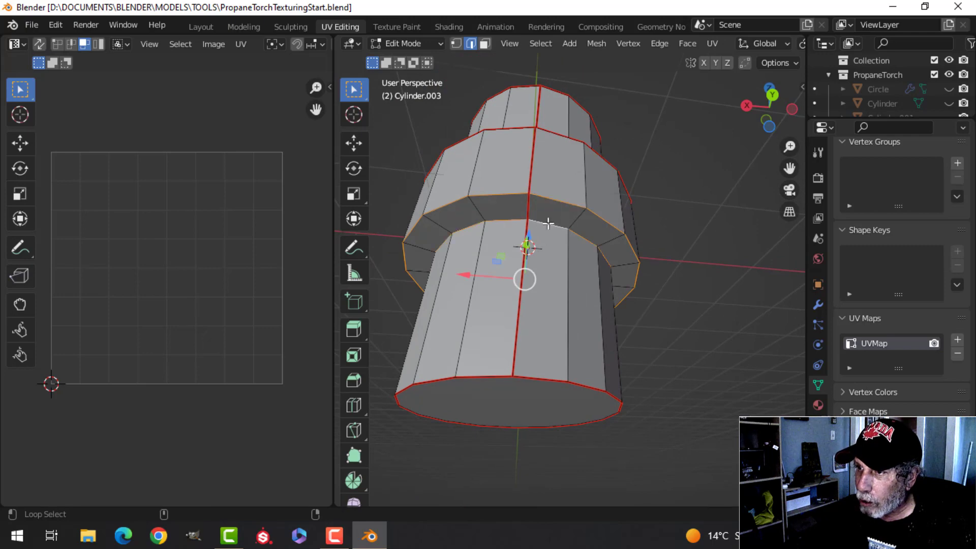
pyautogui.hotkey('ctrl', 'e')
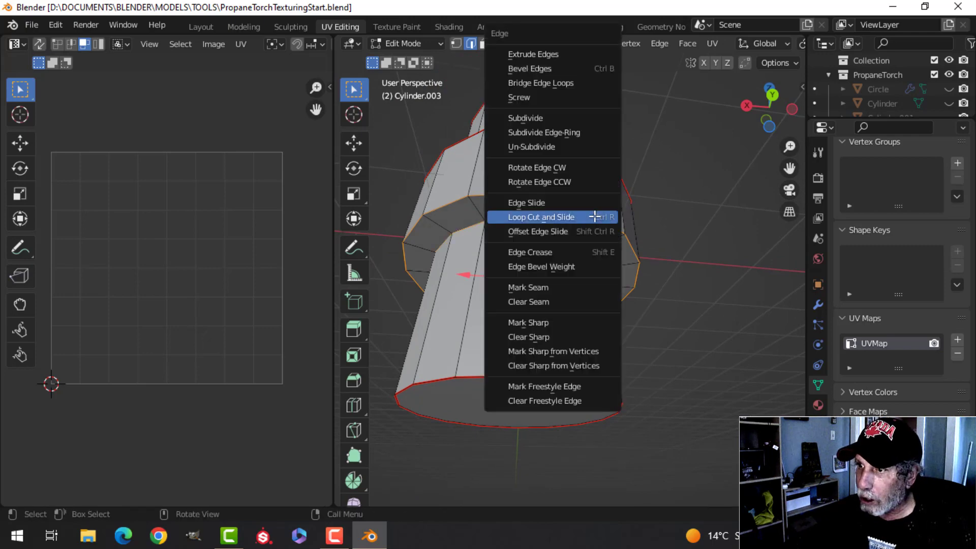
pyautogui.click(550, 286)
# Unwrap the entire cylinder again using the added collar seams
pyautogui.press('a')
pyautogui.press('u')
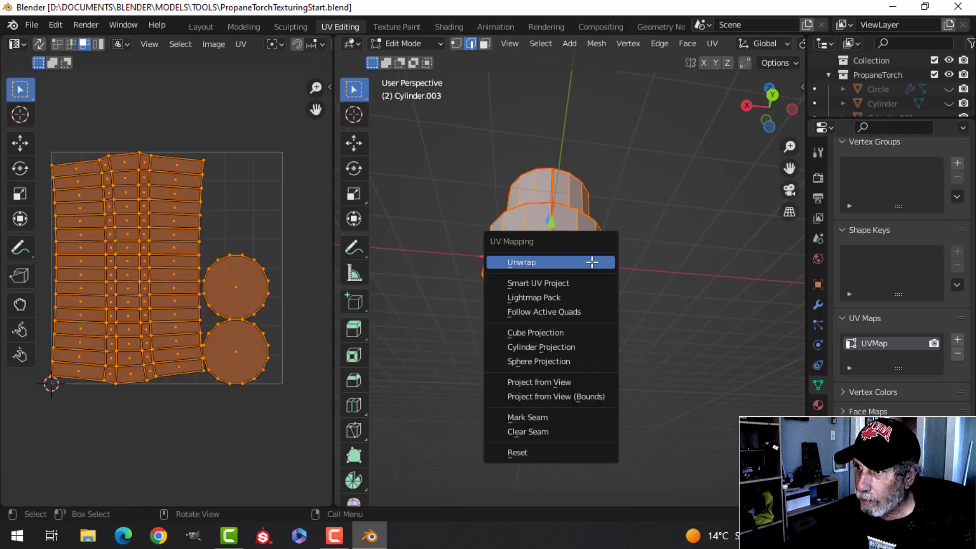
pyautogui.click(591, 262)
pyautogui.scroll(4, 130, 282)
pyautogui.scroll(-3, 130, 282)
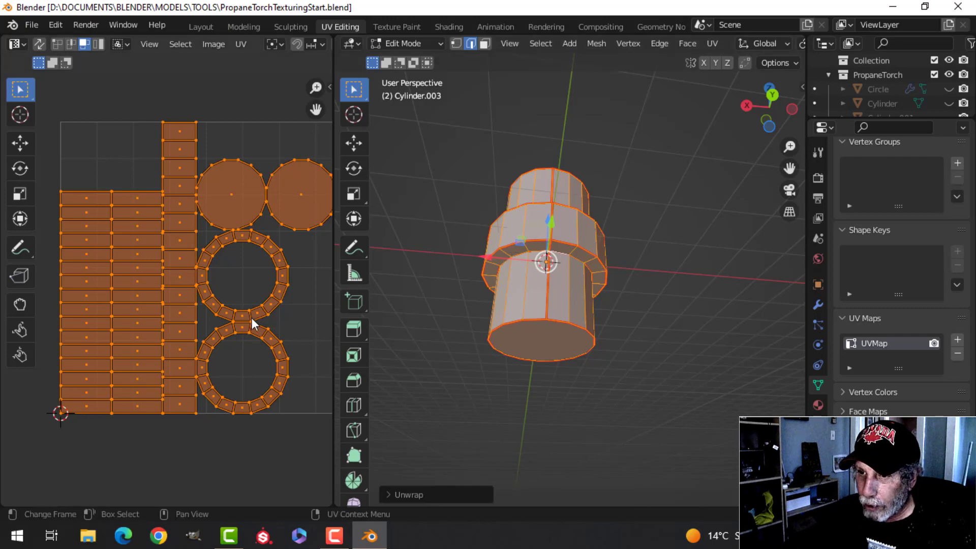
pyautogui.moveTo(438, 303); pyautogui.dragTo(442, 275, button='middle')
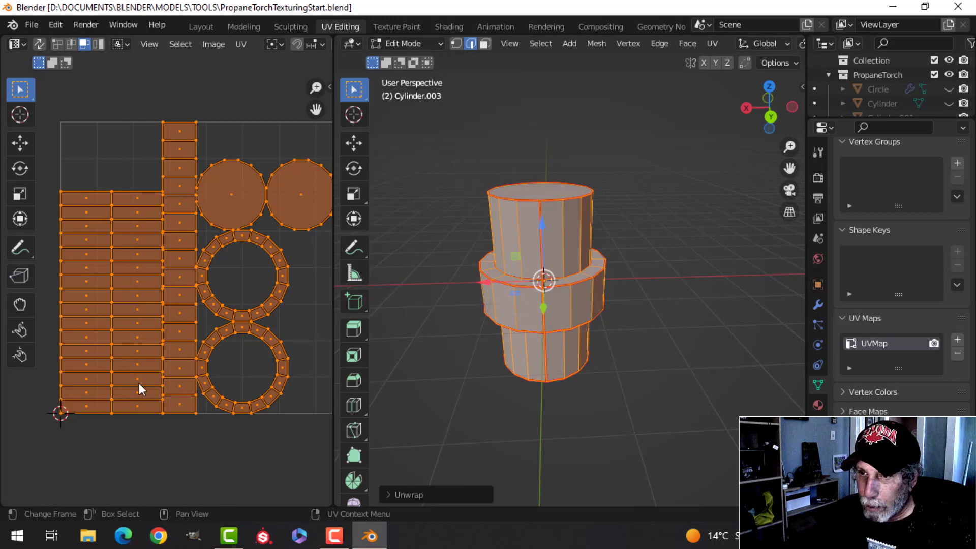
# Select the whole practice cylinder and clear all of its seams
pyautogui.scroll(-2, 598, 250)
pyautogui.hotkey('alt', 'a')
pyautogui.moveTo(599, 251); pyautogui.dragTo(589, 260, button='middle')
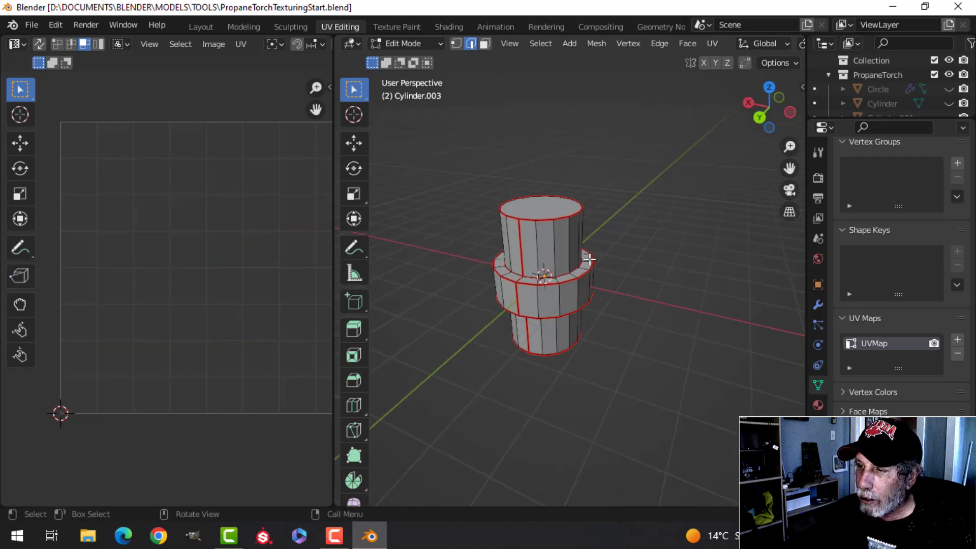
pyautogui.press('a')
pyautogui.scroll(-3, 228, 257)
pyautogui.scroll(2, 628, 222)
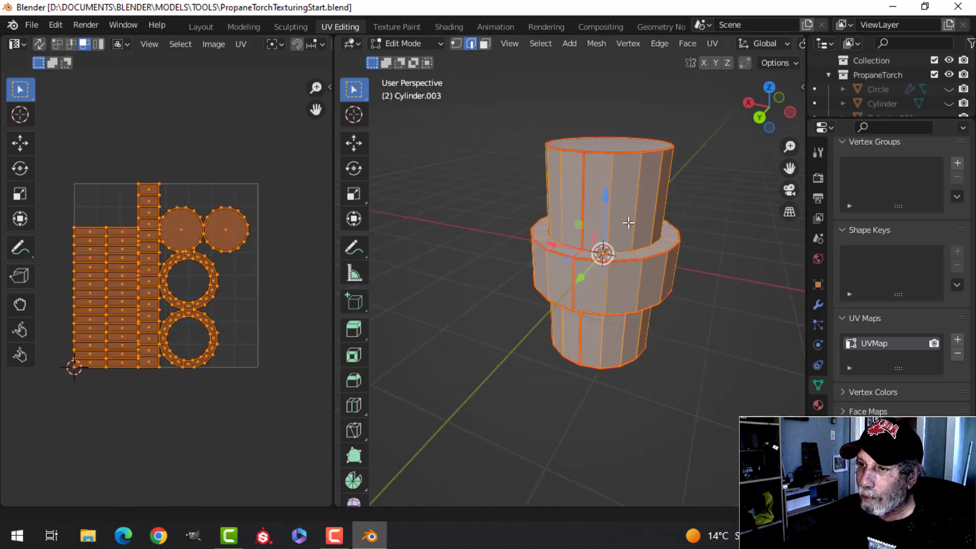
pyautogui.scroll(-1, 628, 222)
pyautogui.scroll(-1, 604, 254)
pyautogui.moveTo(603, 254); pyautogui.dragTo(591, 253, button='middle')
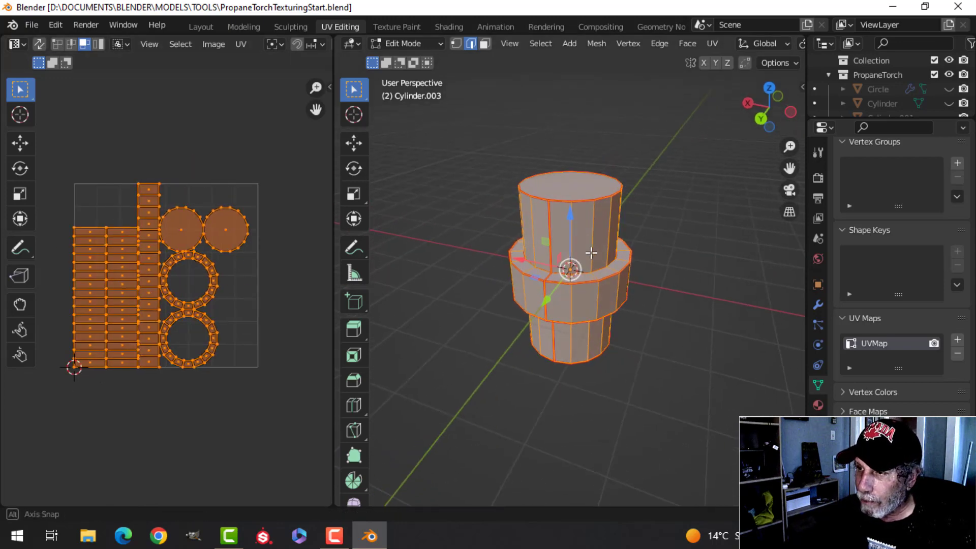
pyautogui.hotkey('ctrl', 'e')
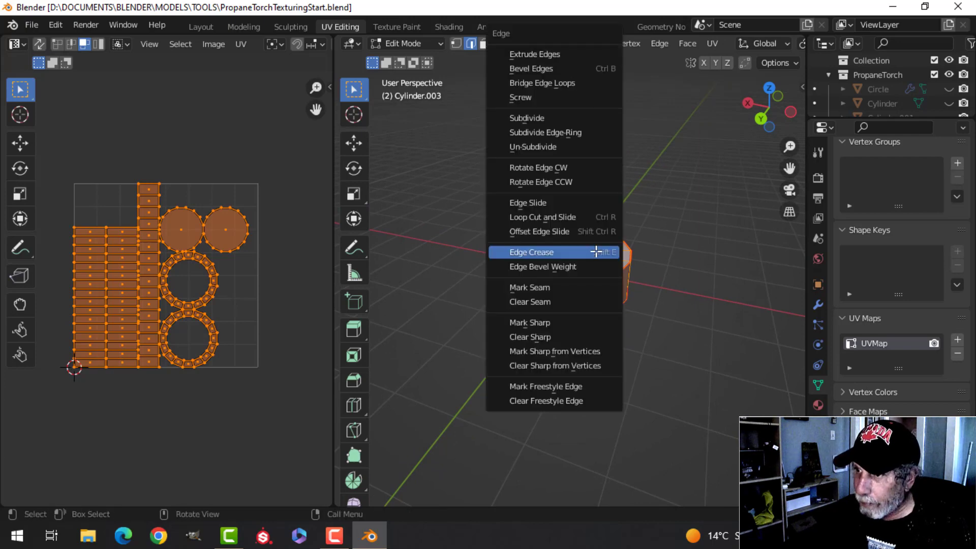
pyautogui.click(548, 290)
# Unwrap the seamless cylinder with Smart UV Project, keeping the default settings
pyautogui.press('u')
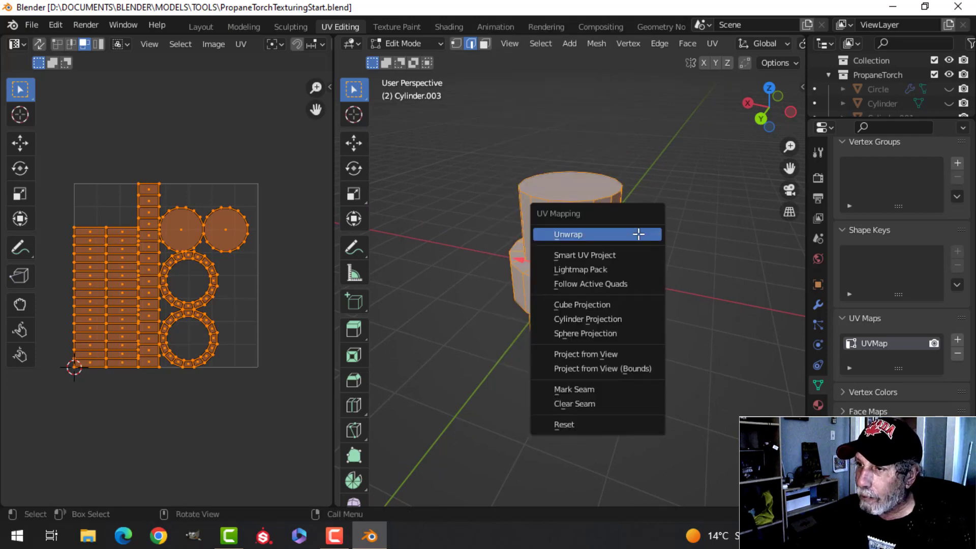
pyautogui.click(614, 255)
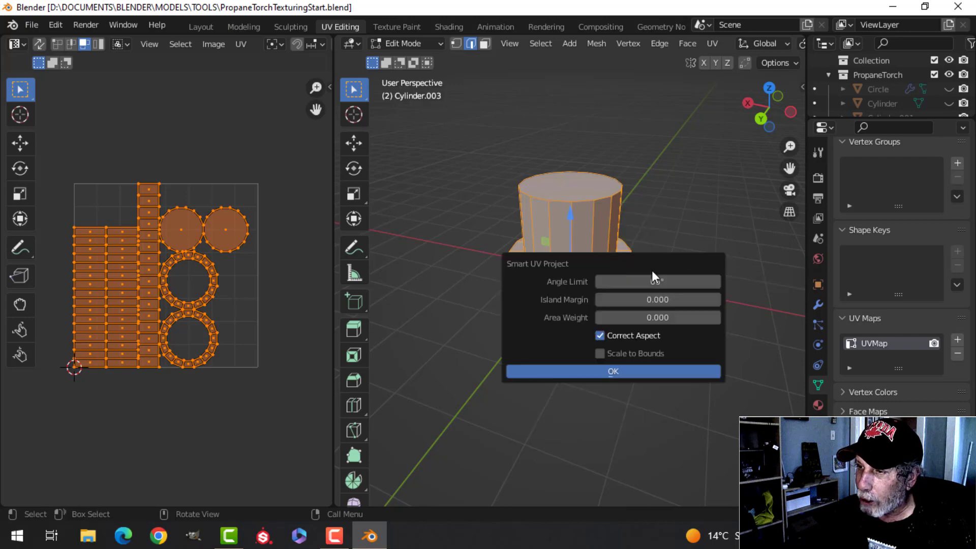
pyautogui.click(584, 374)
pyautogui.scroll(4, 219, 316)
pyautogui.scroll(-2, 233, 297)
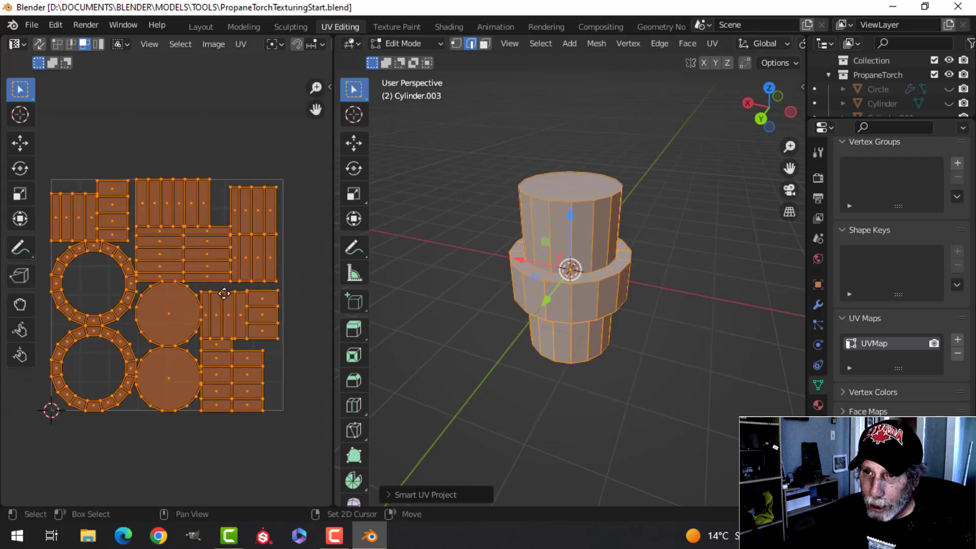
# Examine how Smart UV Project split and arranged the cylinder's UV islands
pyautogui.scroll(4, 209, 289)
pyautogui.scroll(-2, 212, 295)
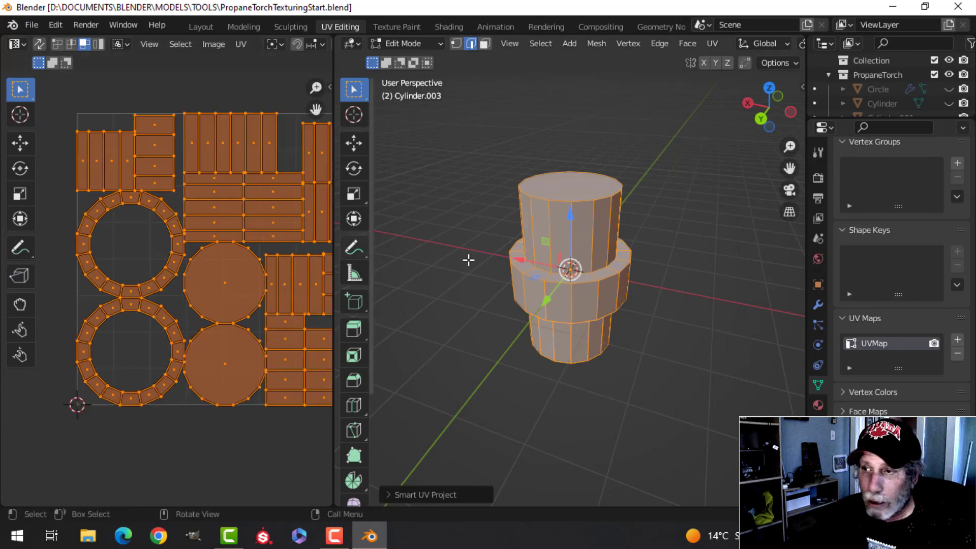
pyautogui.scroll(2, 253, 254)
pyautogui.scroll(-3, 112, 293)
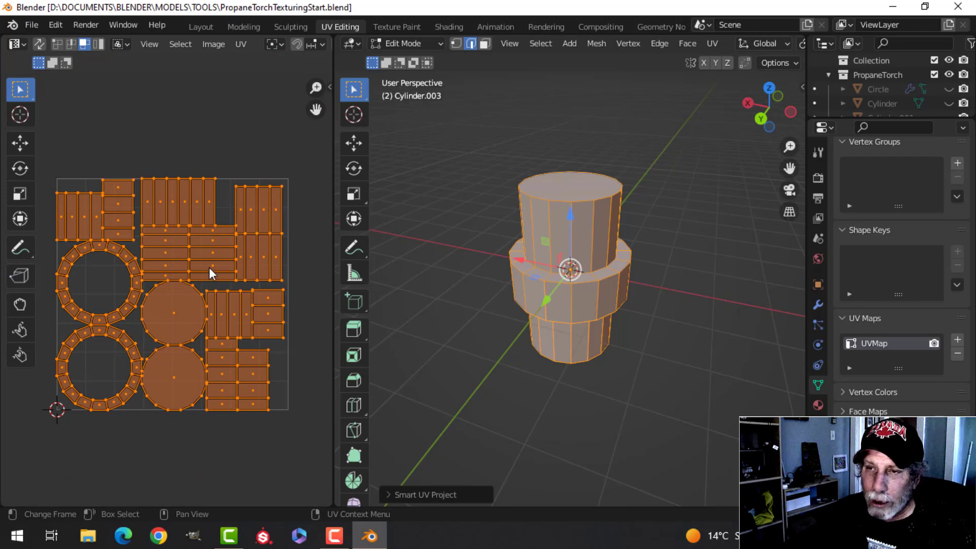
pyautogui.scroll(1, 198, 309)
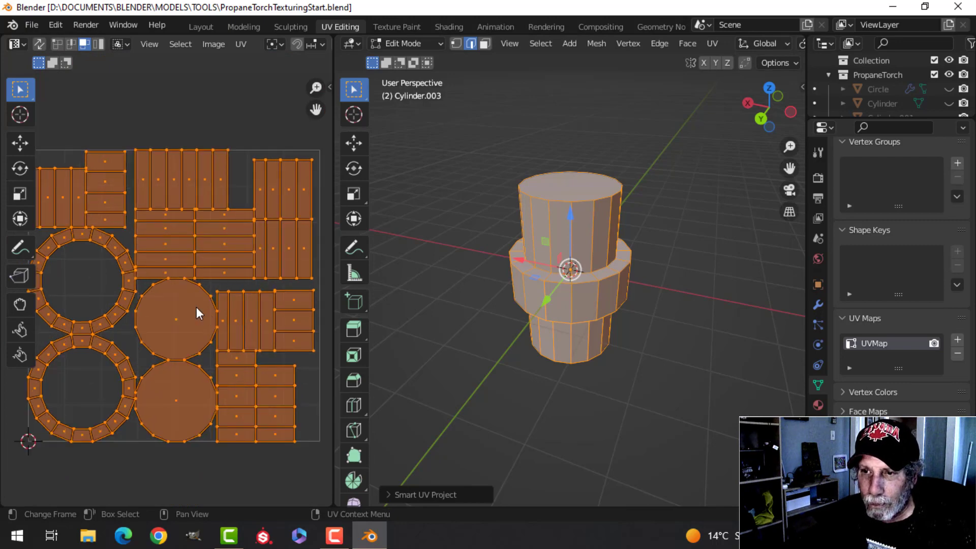
pyautogui.scroll(-1, 239, 295)
pyautogui.scroll(3, 251, 288)
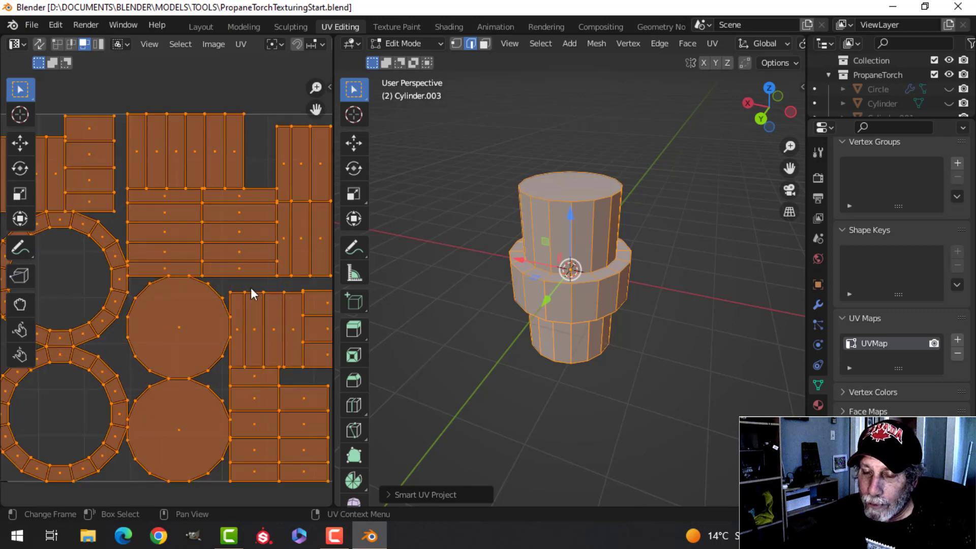
pyautogui.moveTo(185, 273); pyautogui.dragTo(214, 277, button='middle')
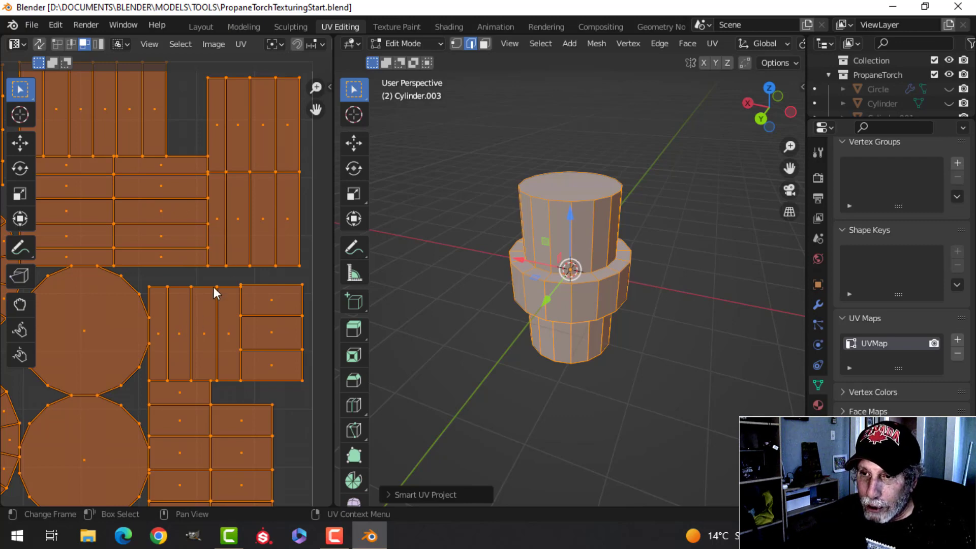
pyautogui.scroll(-3, 213, 305)
pyautogui.scroll(1, 249, 264)
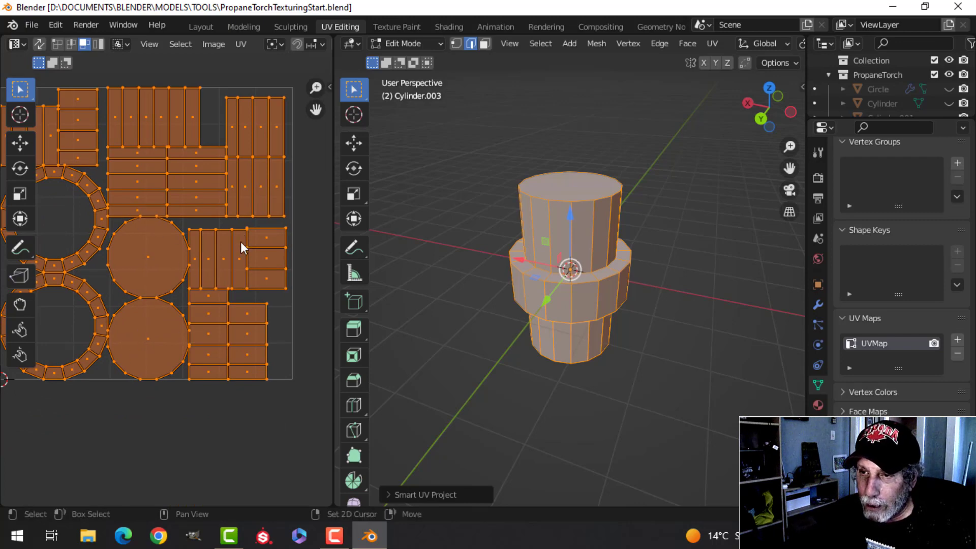
pyautogui.moveTo(239, 243); pyautogui.dragTo(254, 295, button='middle')
pyautogui.scroll(-1, 545, 288)
# Return to Object Mode, delete the practice cylinder, and unhide the propane torch parts
pyautogui.moveTo(544, 287); pyautogui.dragTo(558, 260, button='middle')
pyautogui.press('Tab')
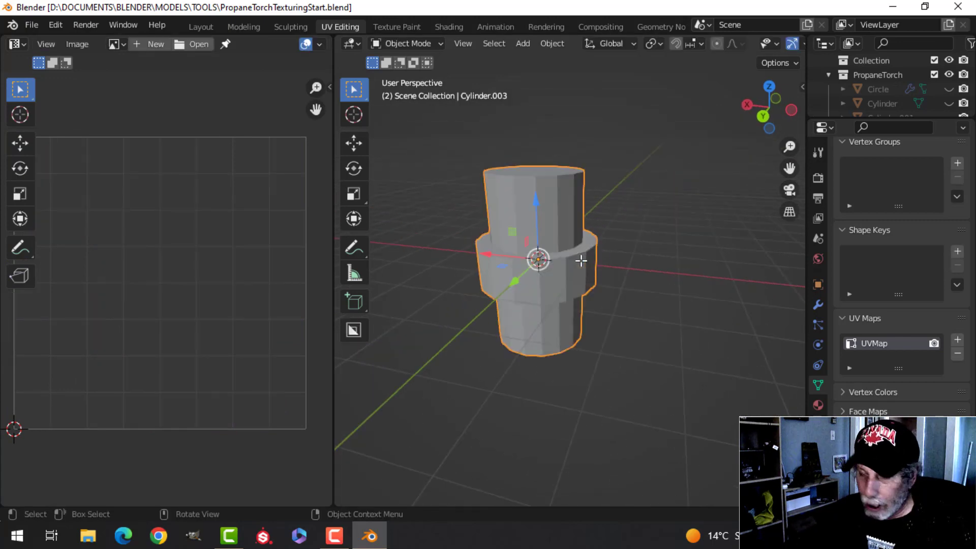
pyautogui.press('Delete')
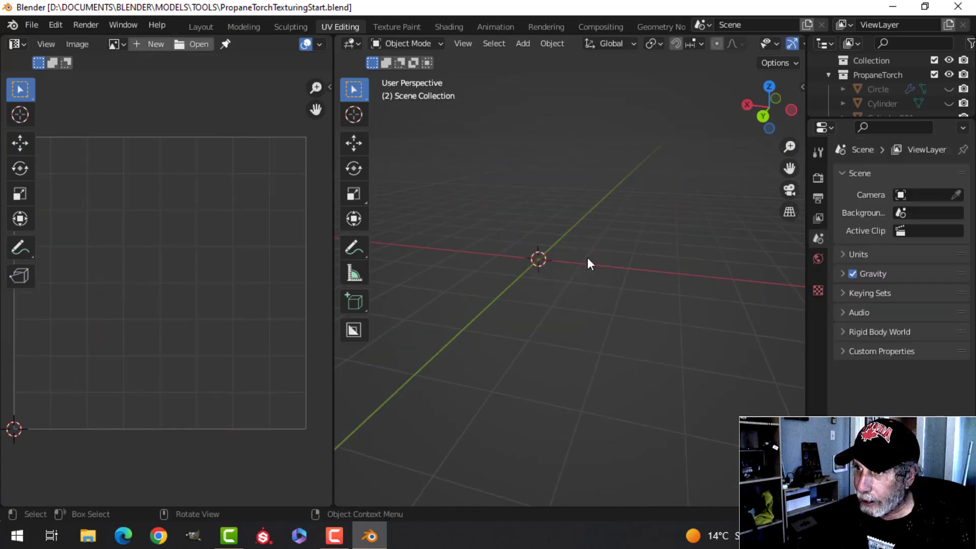
pyautogui.hotkey('alt', 'h')
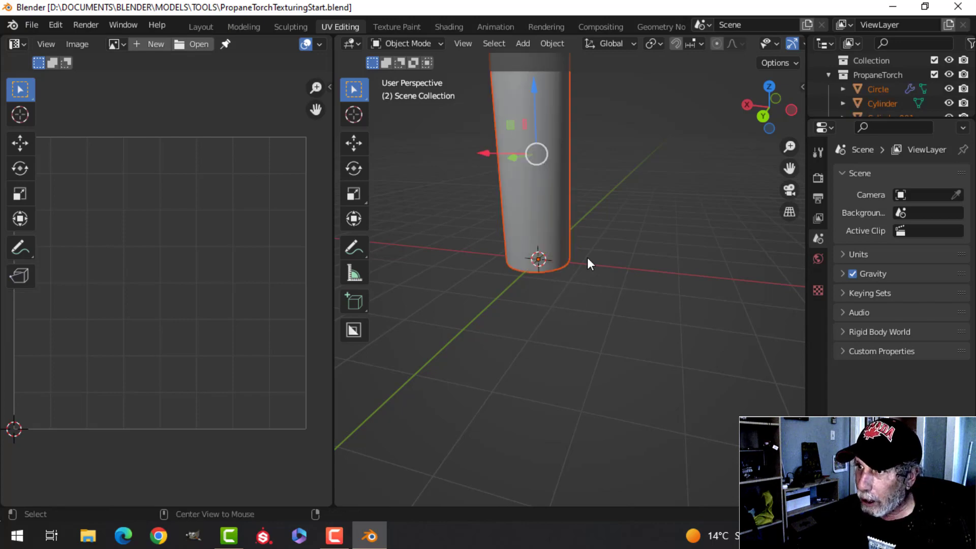
# Select only the propane tank body and isolate it in local view
pyautogui.click(591, 222)
pyautogui.moveTo(591, 224); pyautogui.dragTo(595, 285, button='middle')
pyautogui.click(507, 273)
pyautogui.press('KP_Divide')
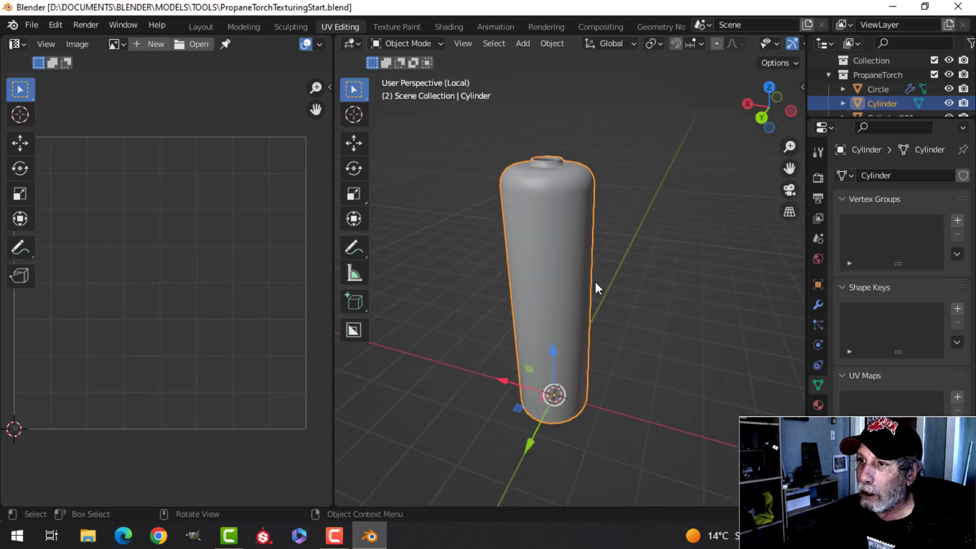
# In Edit Mode, select the tank's entire mesh, unwrap it without seams, and inspect the UV layout
pyautogui.press('Tab')
pyautogui.press('a')
pyautogui.press('u')
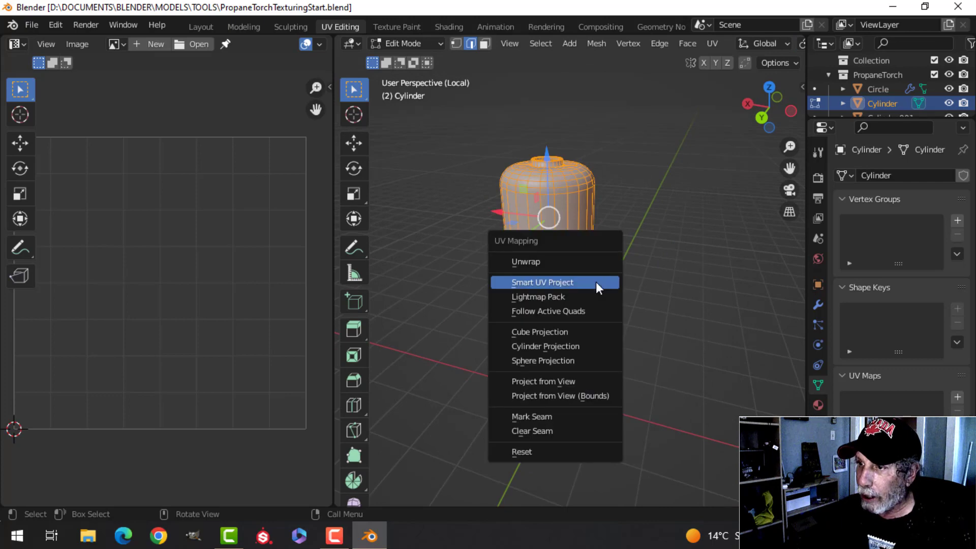
pyautogui.click(560, 261)
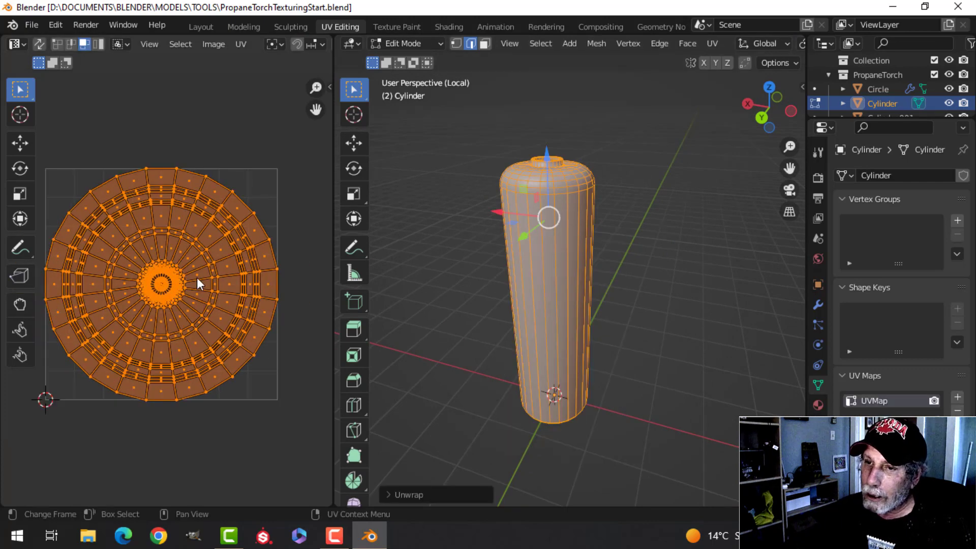
pyautogui.scroll(-2, 190, 267)
pyautogui.moveTo(190, 268); pyautogui.dragTo(218, 288, button='middle')
pyautogui.scroll(2, 216, 288)
pyautogui.scroll(-1, 215, 288)
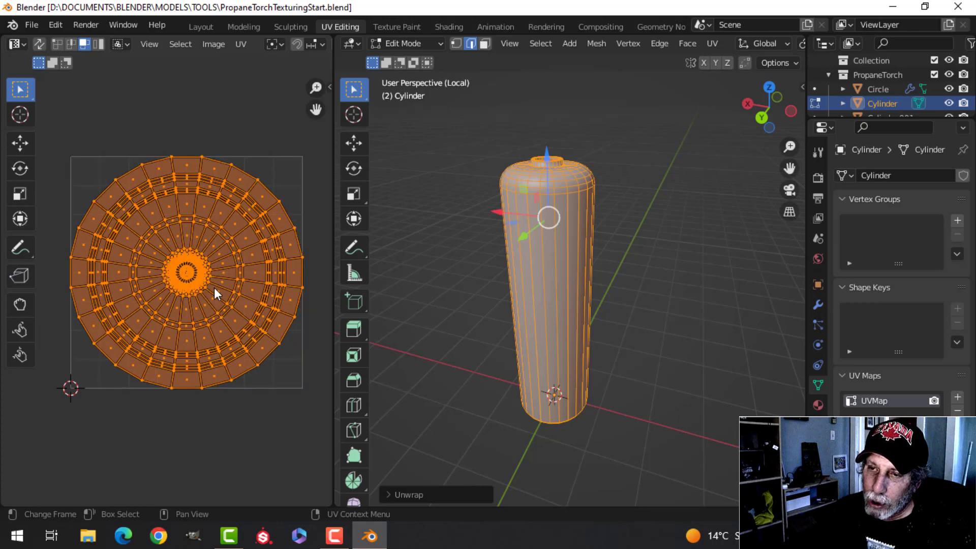
# In back view, select the tank's central vertical edge loop and mark it as a seam
pyautogui.scroll(1, 213, 288)
pyautogui.scroll(-1, 212, 288)
pyautogui.moveTo(222, 285); pyautogui.dragTo(207, 289, button='middle')
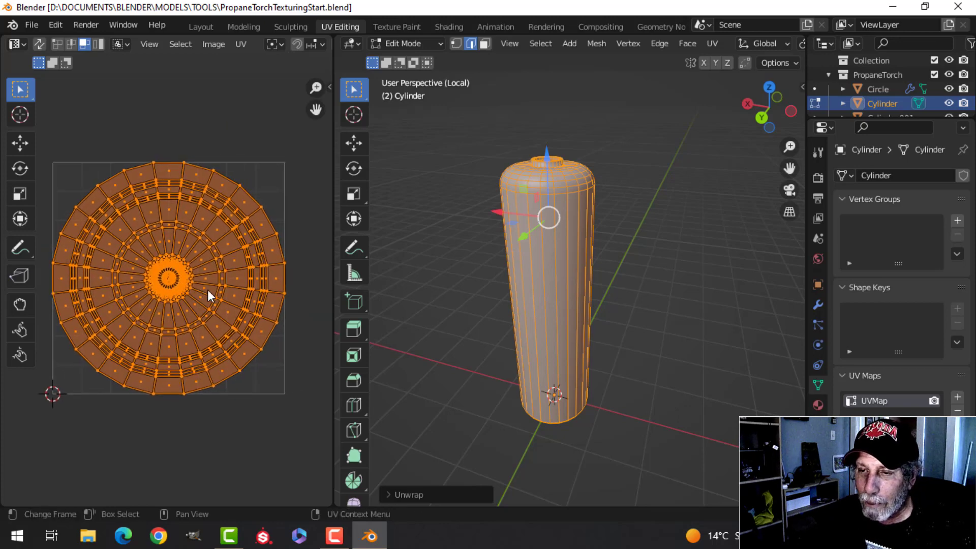
pyautogui.scroll(1, 207, 289)
pyautogui.scroll(-1, 207, 290)
pyautogui.moveTo(516, 276)
pyautogui.mouseDown(button='middle')
pyautogui.moveTo(510, 290)
pyautogui.moveTo(521, 279)
pyautogui.mouseUp(button='middle')
pyautogui.click(597, 264)
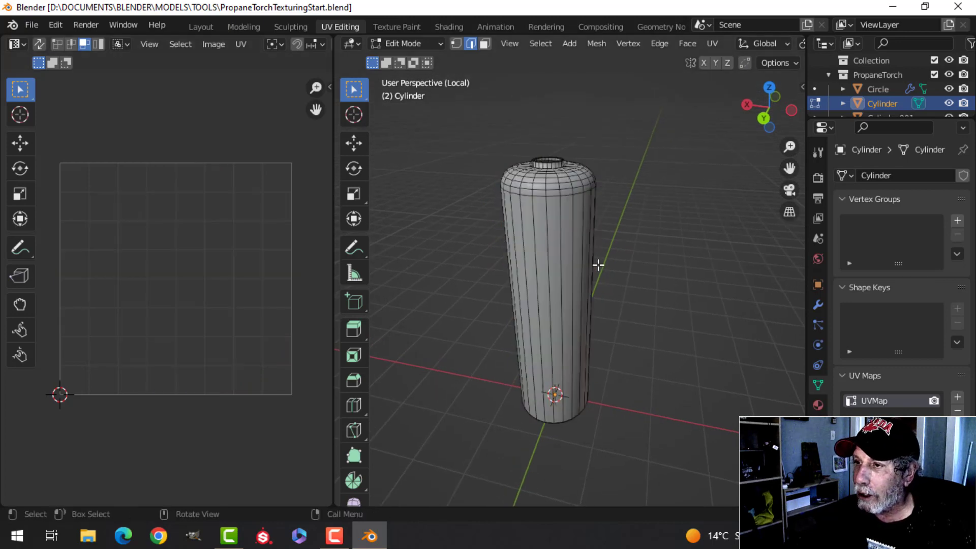
pyautogui.press('ctrl+KP_1')
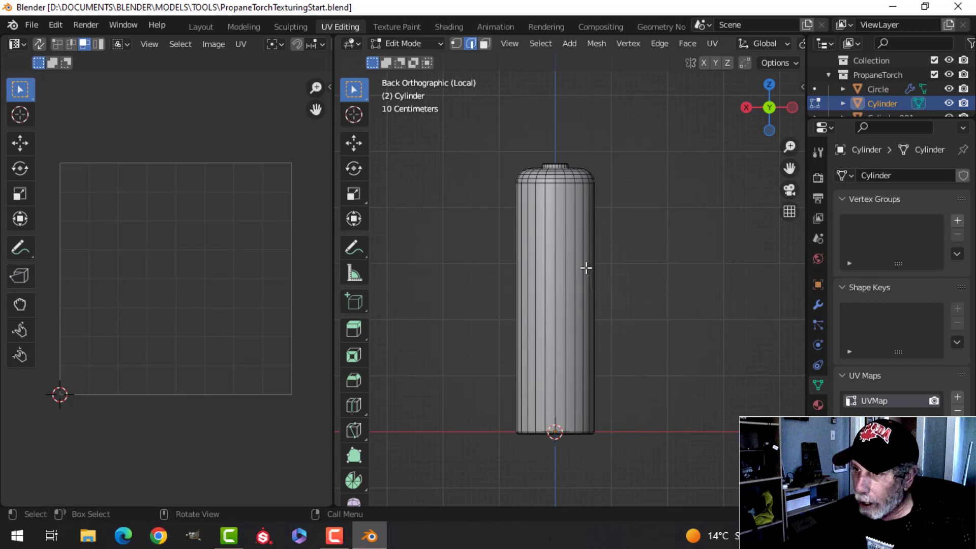
pyautogui.keyDown('alt'); pyautogui.click(555, 248); pyautogui.keyUp('alt')
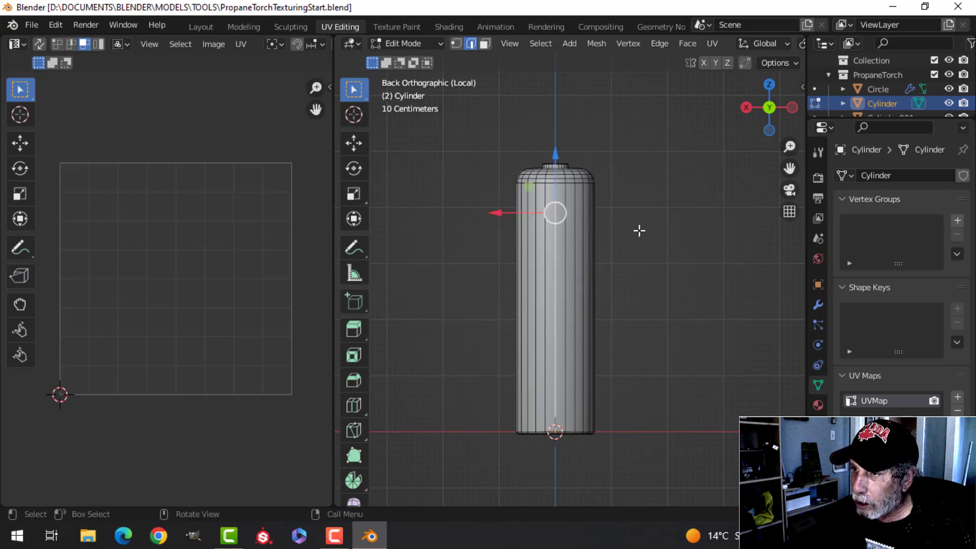
pyautogui.moveTo(638, 229); pyautogui.dragTo(601, 270, button='middle')
pyautogui.hotkey('ctrl', 'e')
pyautogui.click(541, 287)
# Select the tank's entire mesh, unwrap it with the single vertical seam, and inspect the UV layout
pyautogui.press('a')
pyautogui.press('u')
pyautogui.click(596, 272)
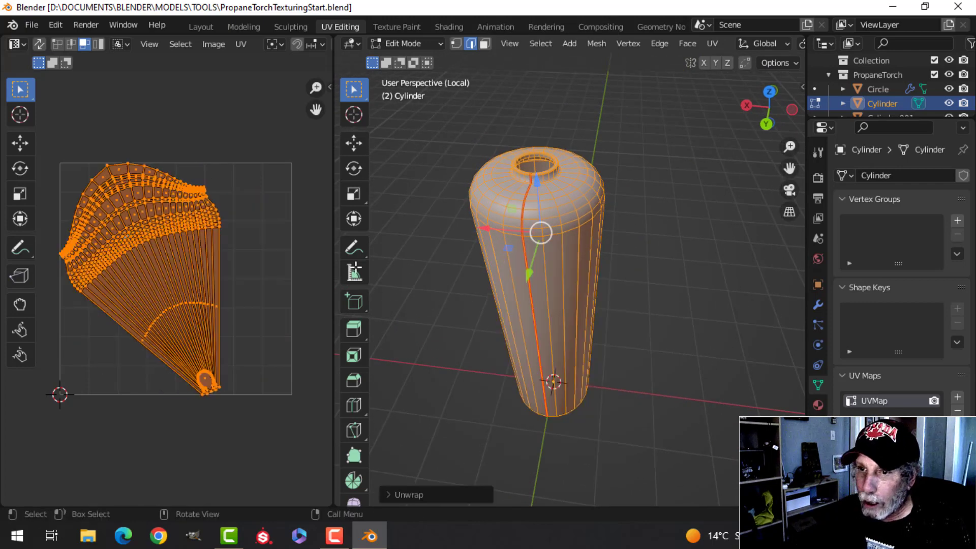
pyautogui.scroll(2, 188, 294)
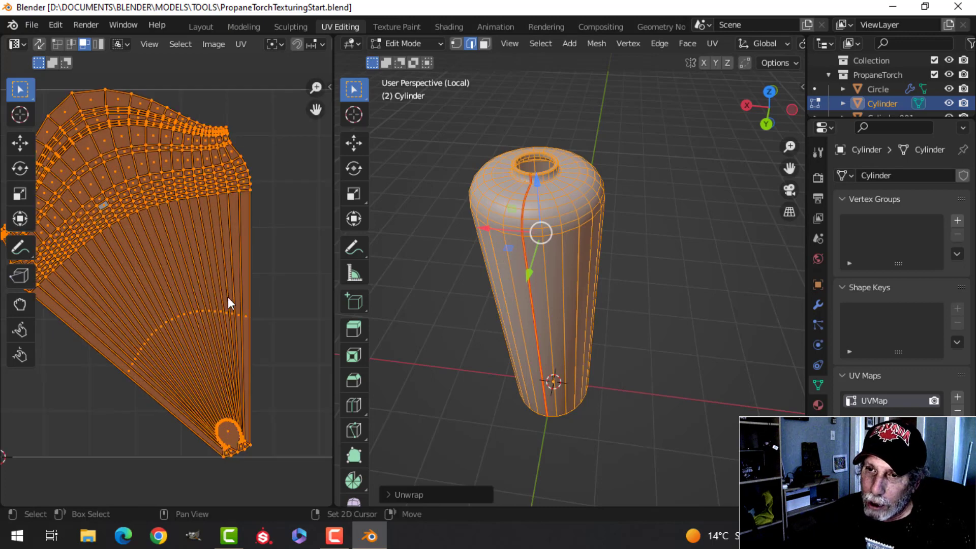
pyautogui.scroll(-1, 257, 309)
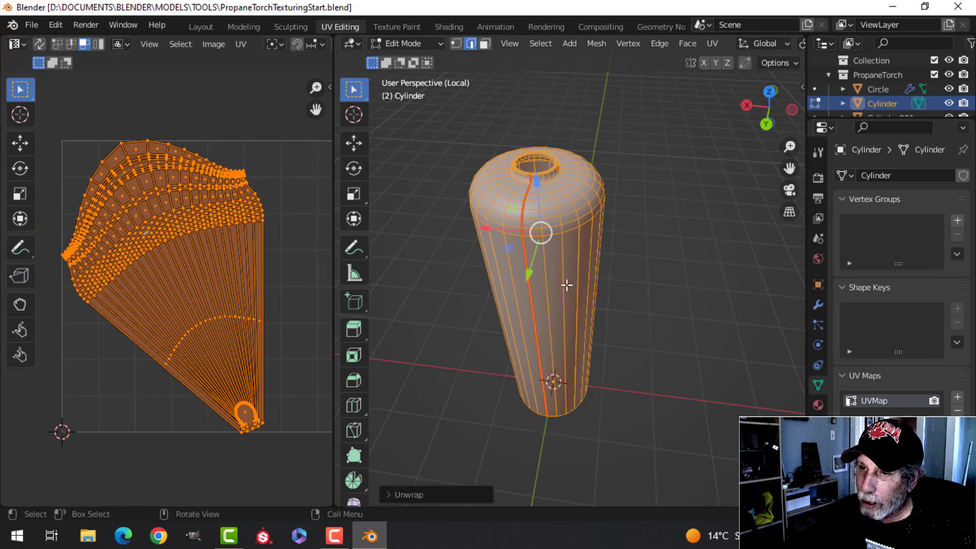
# Clear the selection and examine how the vertical seam runs over the tank's shoulder and neck
pyautogui.hotkey('alt', 'a')
pyautogui.scroll(6, 559, 295)
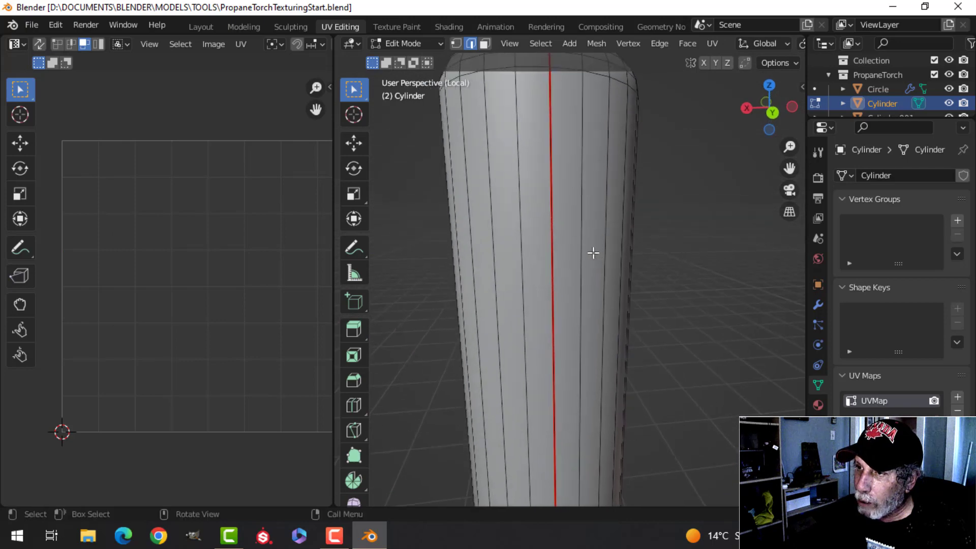
pyautogui.scroll(-5, 567, 250)
pyautogui.scroll(3, 581, 257)
pyautogui.scroll(-3, 582, 312)
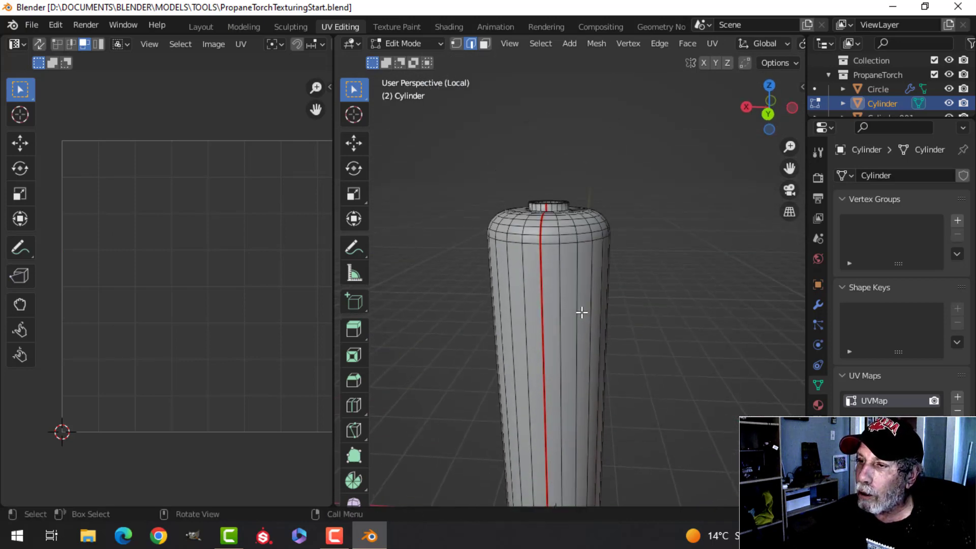
pyautogui.scroll(3, 582, 312)
pyautogui.scroll(-1, 506, 347)
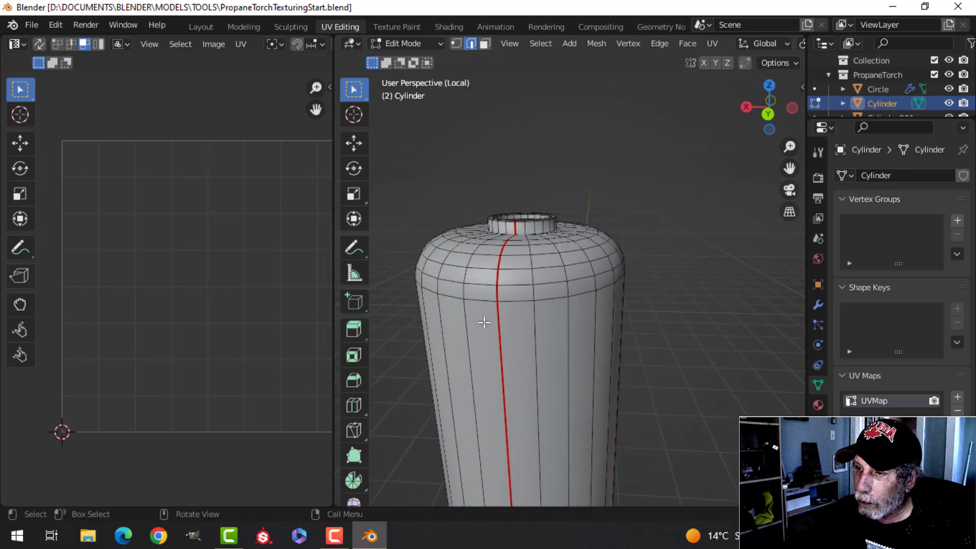
pyautogui.scroll(2, 523, 233)
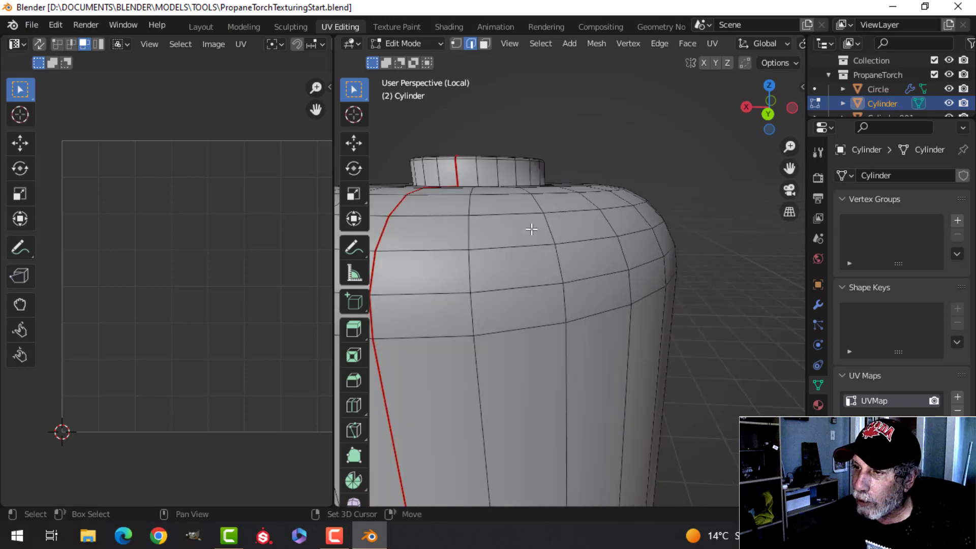
pyautogui.moveTo(529, 228); pyautogui.dragTo(561, 327, button='middle')
pyautogui.scroll(2, 566, 336)
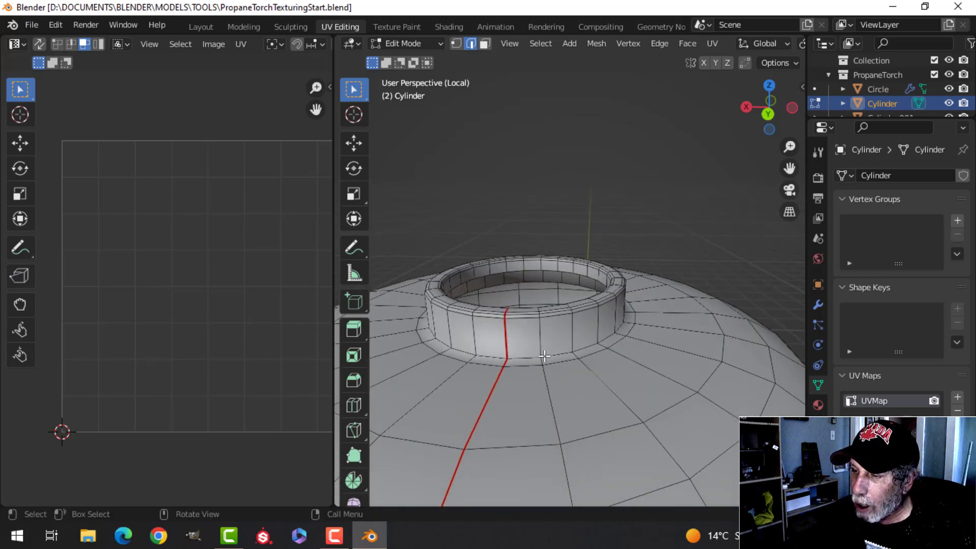
pyautogui.moveTo(543, 361)
pyautogui.mouseDown(button='middle')
pyautogui.moveTo(547, 312)
pyautogui.moveTo(544, 349)
pyautogui.mouseUp(button='middle')
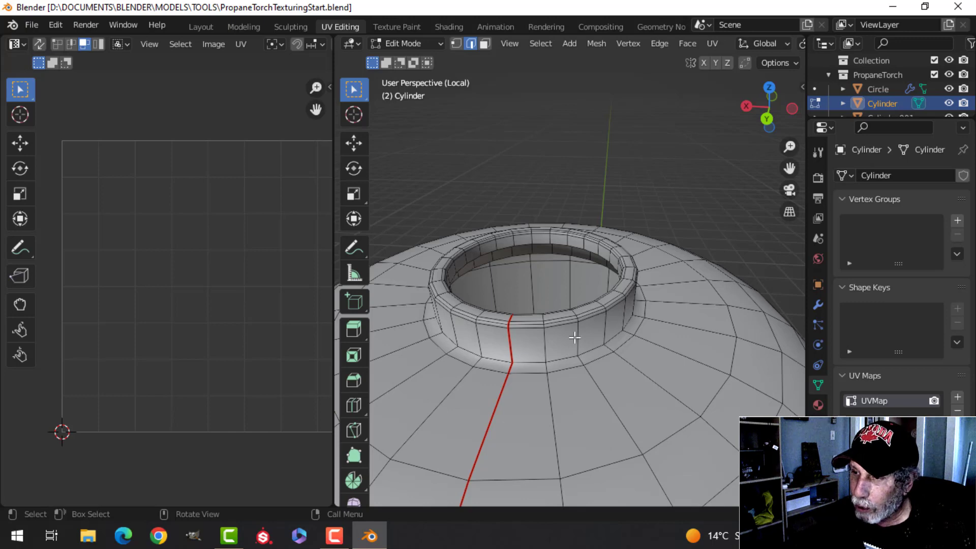
pyautogui.scroll(3, 541, 365)
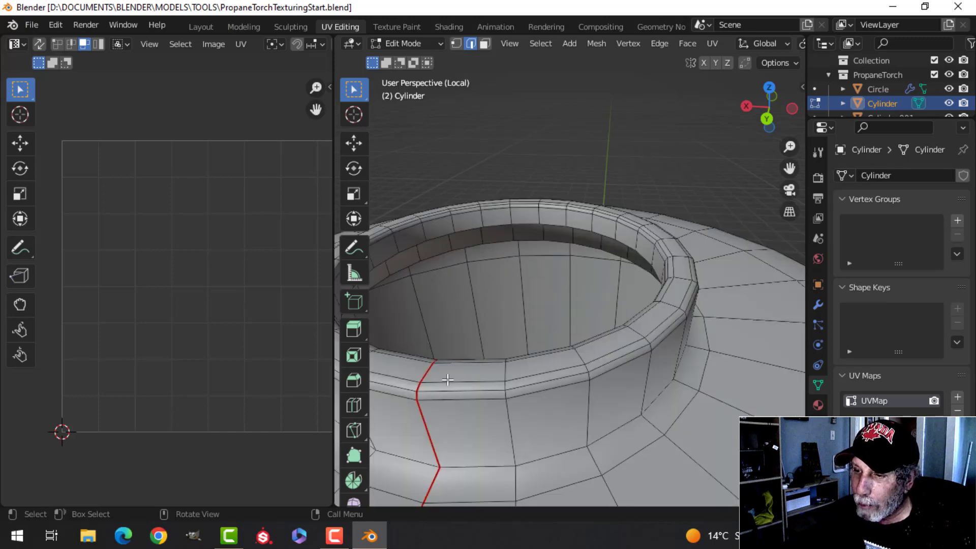
pyautogui.scroll(-4, 501, 365)
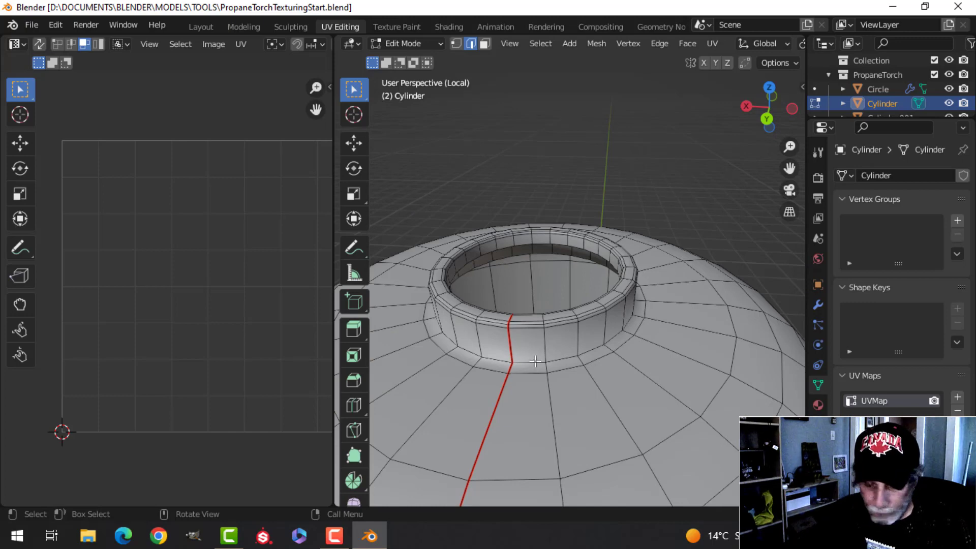
# Select the edge loop around the base of the tank's neck and mark it as a seam
pyautogui.keyDown('alt'); pyautogui.click(599, 348); pyautogui.keyUp('alt')
pyautogui.hotkey('ctrl', 'e')
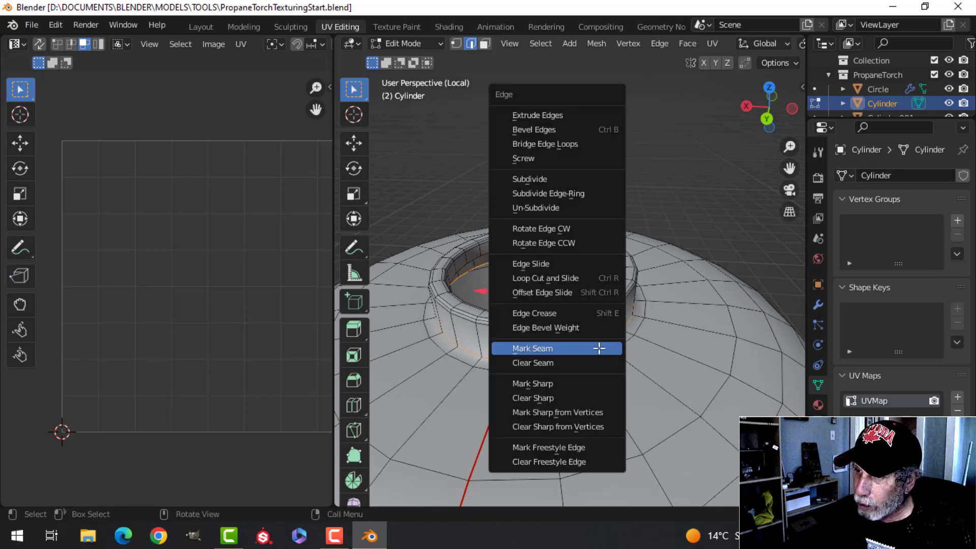
pyautogui.click(573, 348)
# Select the edge loop bordering the tank's flat bottom face and mark it as a seam
pyautogui.moveTo(574, 348); pyautogui.dragTo(573, 311, button='middle')
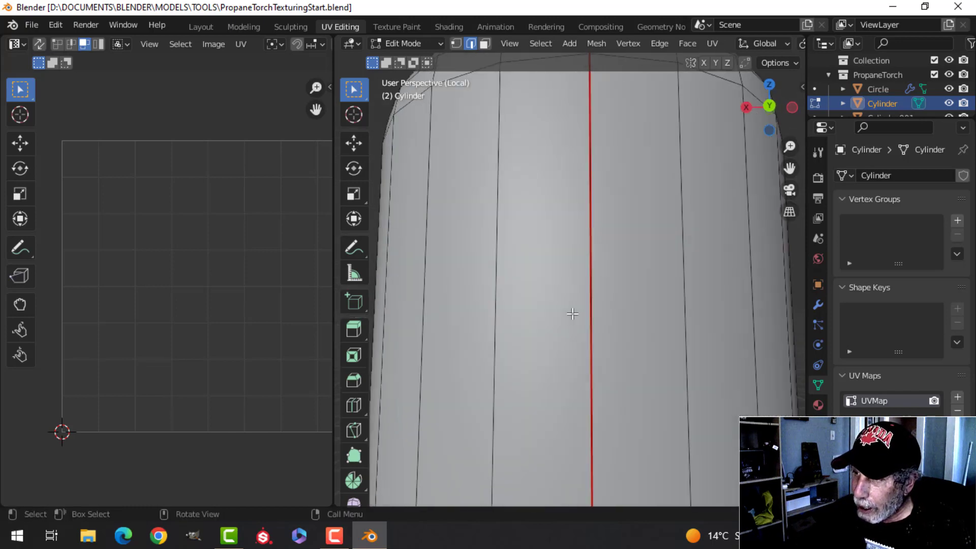
pyautogui.scroll(-3, 580, 386)
pyautogui.moveTo(581, 386); pyautogui.dragTo(557, 320, button='middle')
pyautogui.scroll(3, 563, 307)
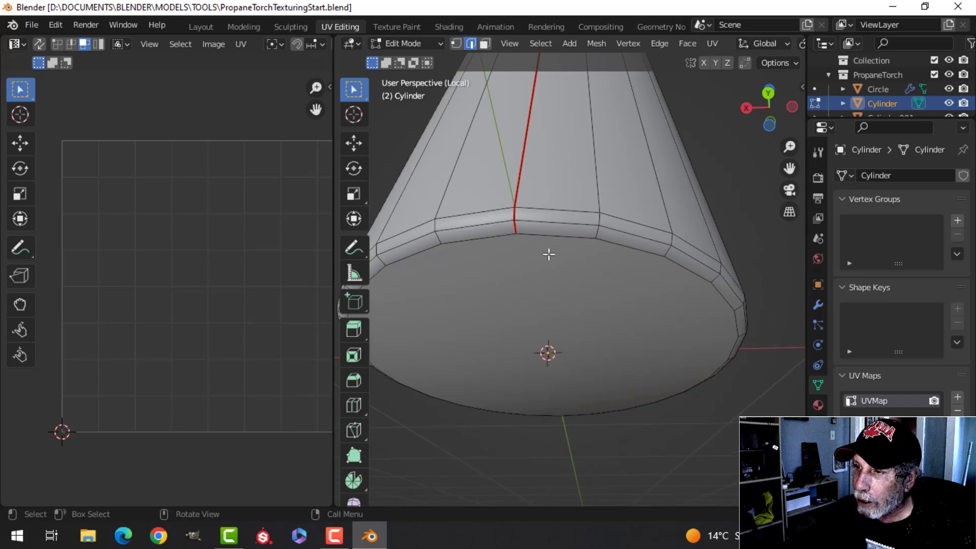
pyautogui.keyDown('alt'); pyautogui.click(549, 233); pyautogui.keyUp('alt')
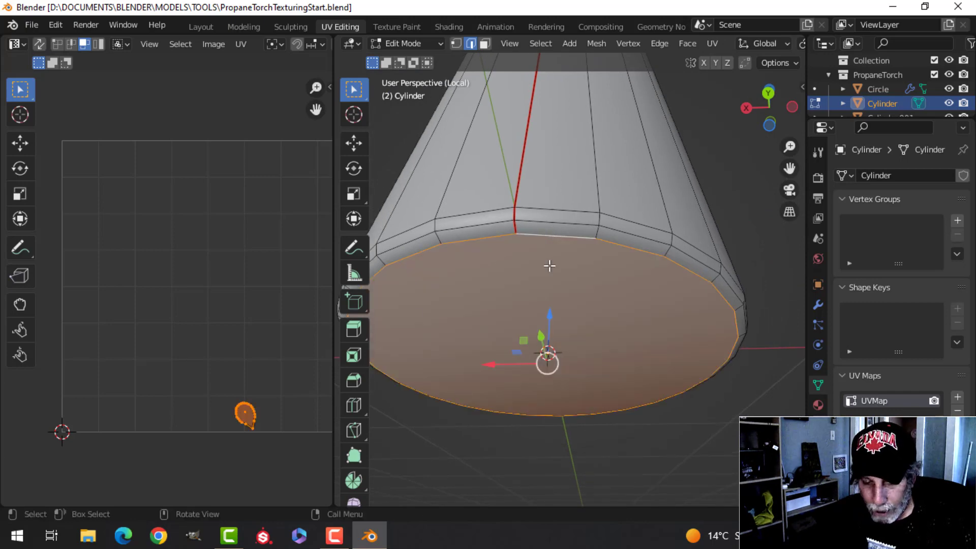
pyautogui.hotkey('ctrl', 'e')
pyautogui.click(518, 284)
pyautogui.scroll(-4, 576, 278)
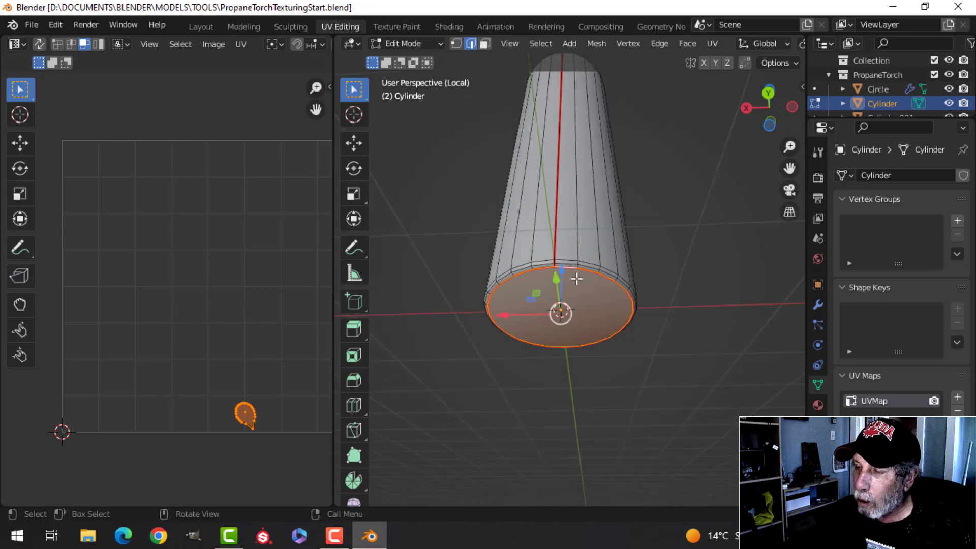
# Select the tank's entire mesh and unwrap it with the vertical, neck and bottom seams
pyautogui.hotkey('alt', 'a')
pyautogui.moveTo(620, 244); pyautogui.dragTo(614, 292, button='middle')
pyautogui.scroll(-5, 615, 274)
pyautogui.press('a')
pyautogui.moveTo(618, 222); pyautogui.dragTo(614, 286, button='middle')
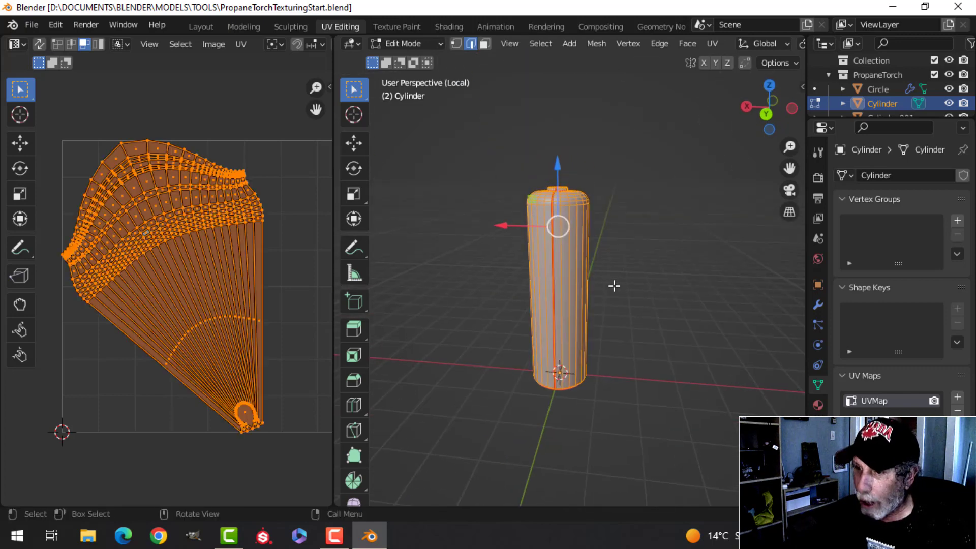
pyautogui.press('u')
pyautogui.click(614, 286)
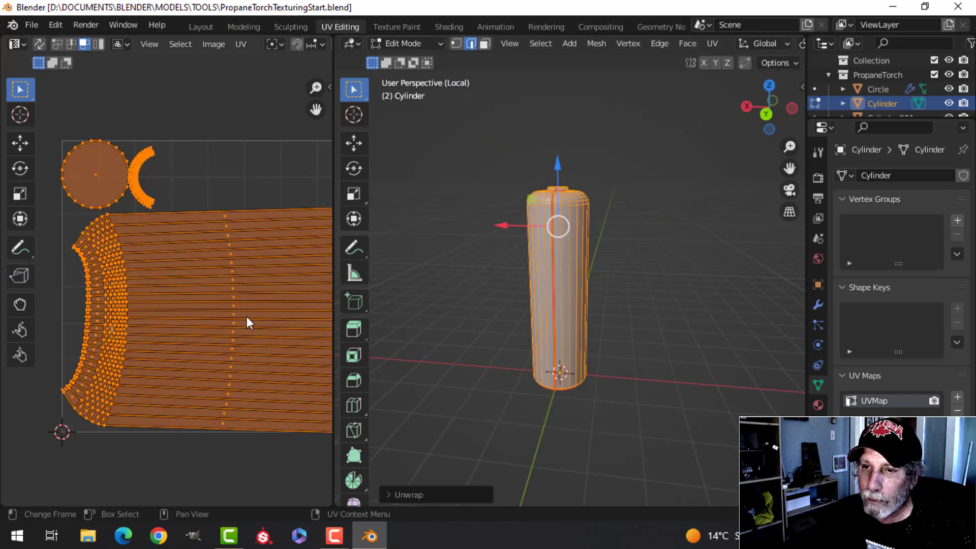
# Examine the body, bottom and neck UV islands and compare them with the tank's geometry
pyautogui.scroll(2, 230, 305)
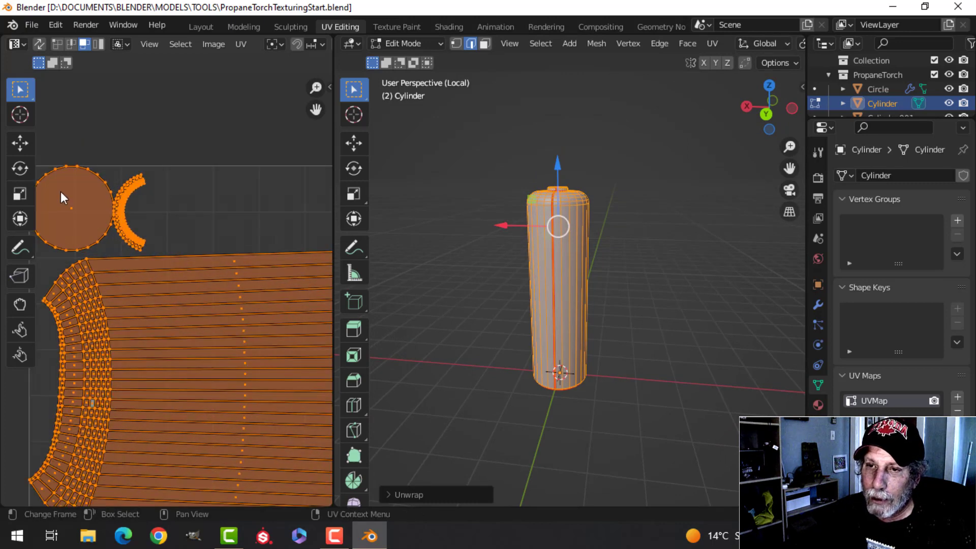
pyautogui.moveTo(531, 372); pyautogui.dragTo(533, 336, button='middle')
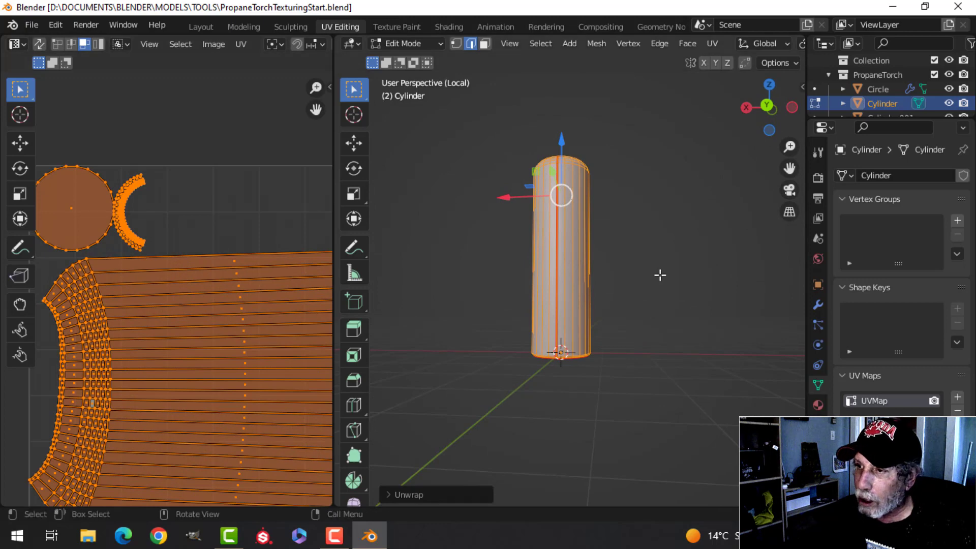
pyautogui.moveTo(659, 275); pyautogui.dragTo(664, 330, button='middle')
pyautogui.scroll(10, 570, 328)
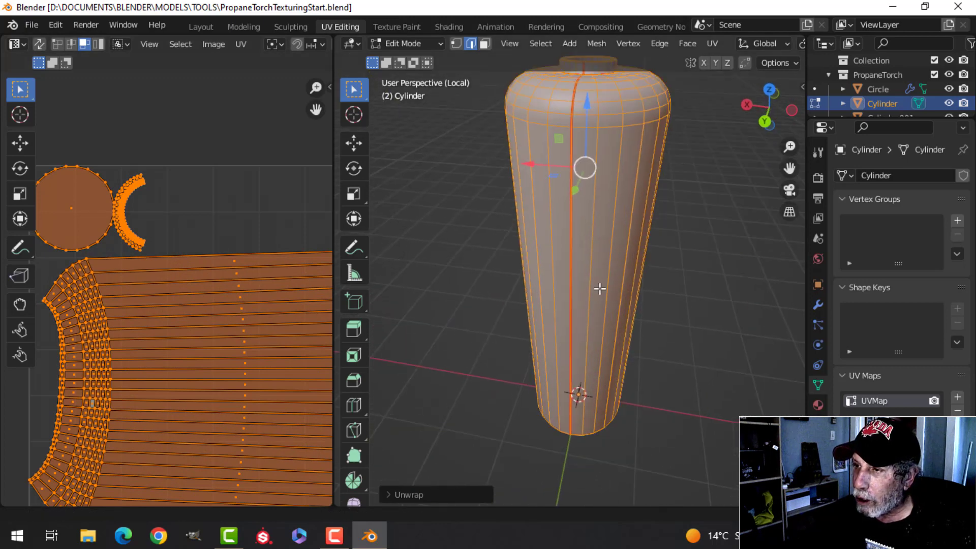
pyautogui.scroll(-8, 453, 246)
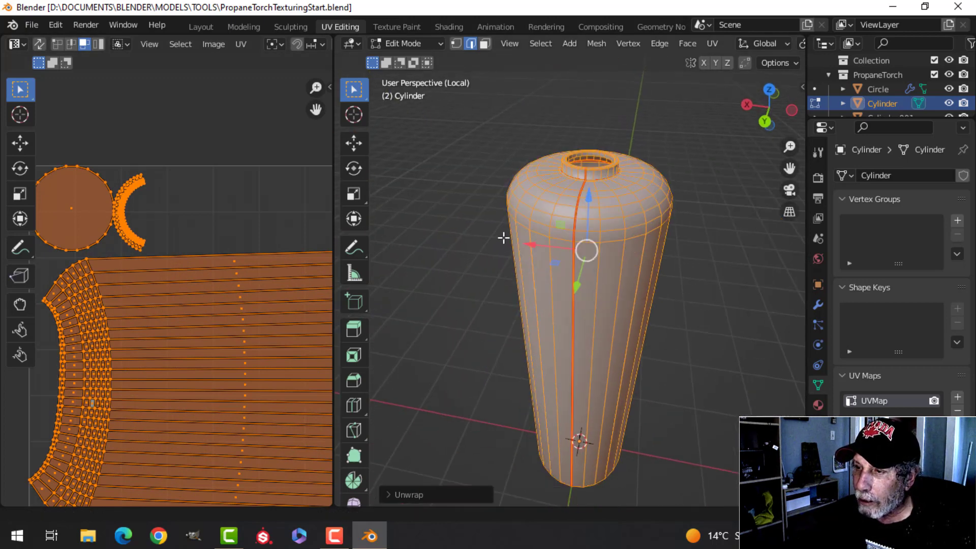
pyautogui.scroll(-1, 196, 340)
pyautogui.moveTo(195, 347); pyautogui.dragTo(144, 333, button='middle')
pyautogui.scroll(3, 553, 347)
# Mark a seam along the edge loop running around the top rim of the tank's neck
pyautogui.hotkey('alt', 'a')
pyautogui.scroll(6, 555, 315)
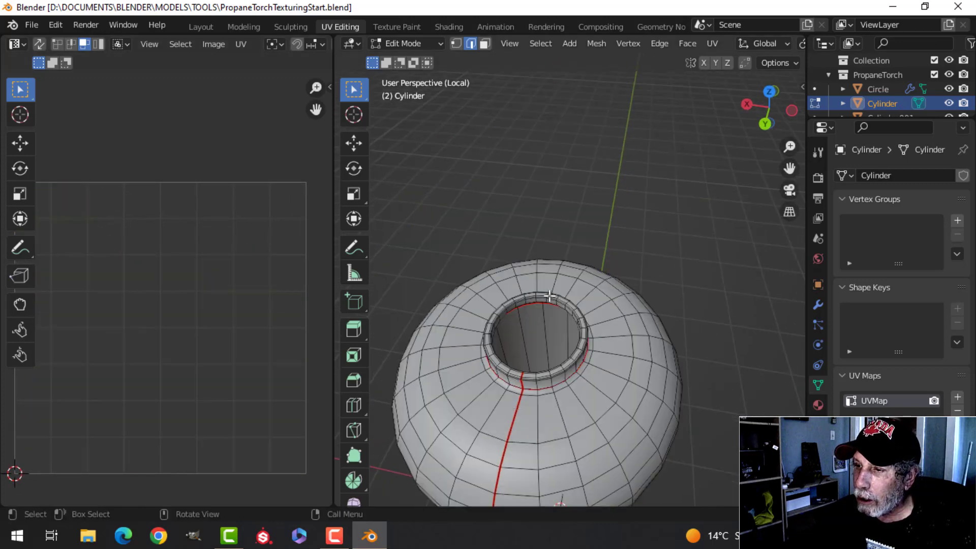
pyautogui.scroll(-5, 556, 290)
pyautogui.scroll(6, 529, 320)
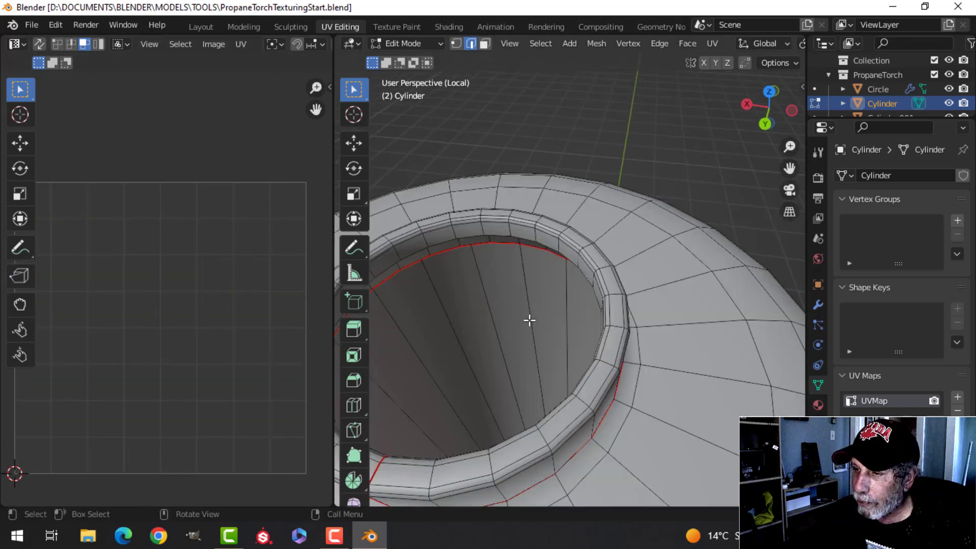
pyautogui.moveTo(513, 368); pyautogui.dragTo(526, 328, button='middle')
pyautogui.scroll(-4, 557, 205)
pyautogui.keyDown('shift'); pyautogui.moveTo(558, 205); pyautogui.dragTo(550, 242, button='middle'); pyautogui.keyUp('shift')
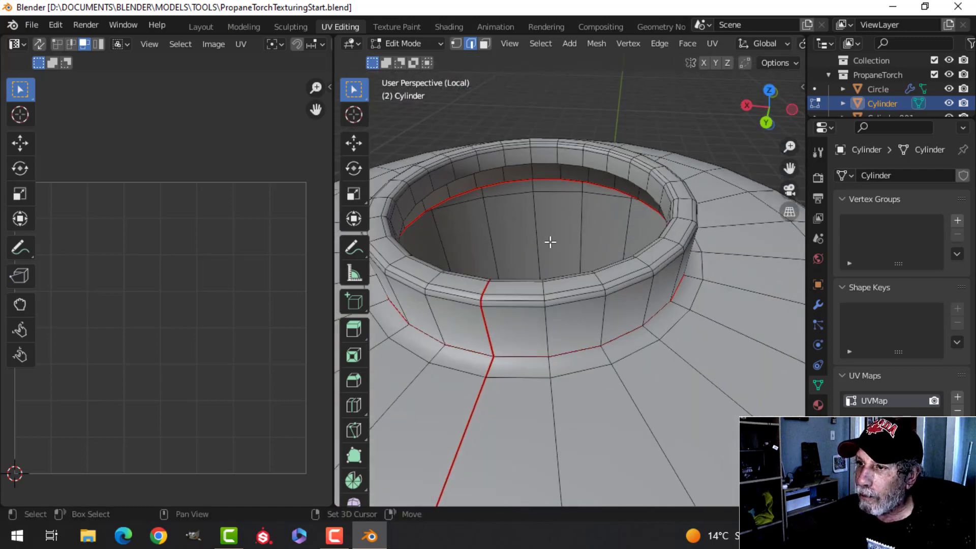
pyautogui.click(493, 319)
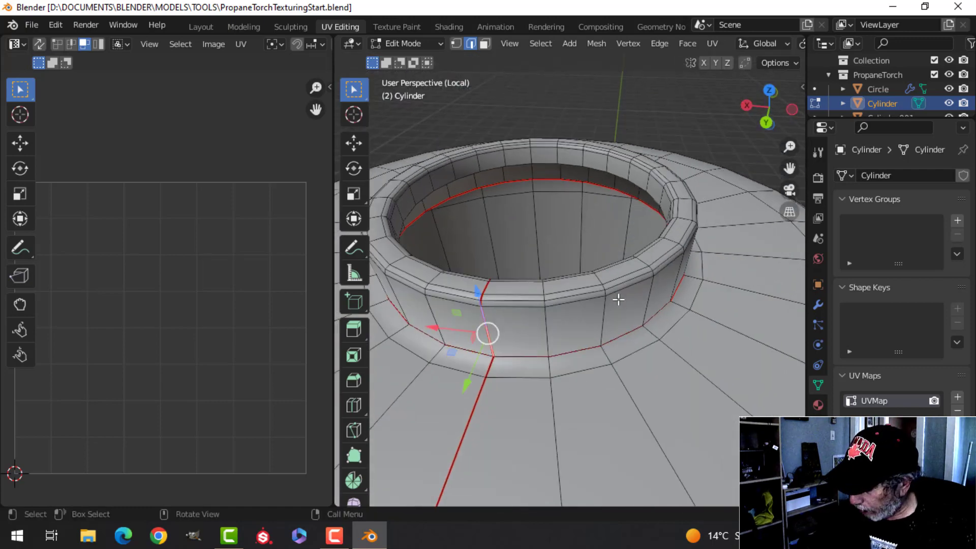
pyautogui.press('KP_Decimal')
pyautogui.moveTo(636, 282); pyautogui.dragTo(575, 208, button='middle')
pyautogui.keyDown('alt'); pyautogui.click(588, 193); pyautogui.keyUp('alt')
pyautogui.moveTo(632, 233); pyautogui.dragTo(581, 254, button='middle')
pyautogui.hotkey('ctrl', 'e')
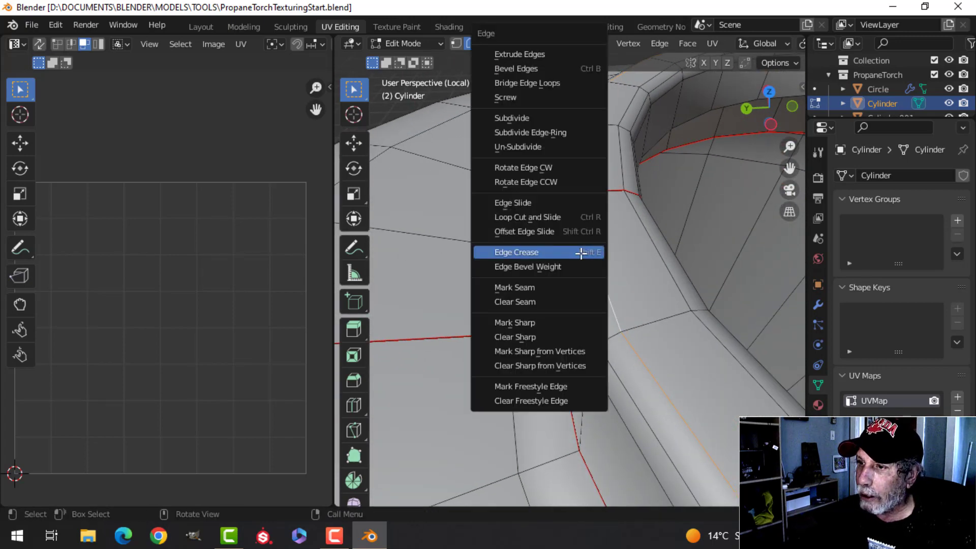
pyautogui.click(557, 282)
# Select the three short seam edges from the rim seam down the neck's inner wall and clear their seam
pyautogui.moveTo(643, 239); pyautogui.dragTo(547, 224, button='middle')
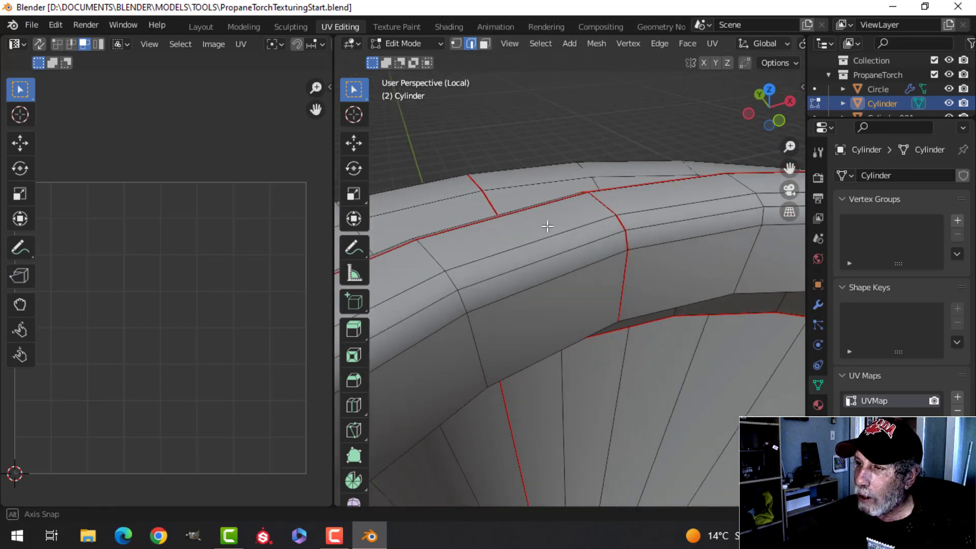
pyautogui.click(625, 281)
pyautogui.keyDown('shift'); pyautogui.click(621, 233); pyautogui.keyUp('shift')
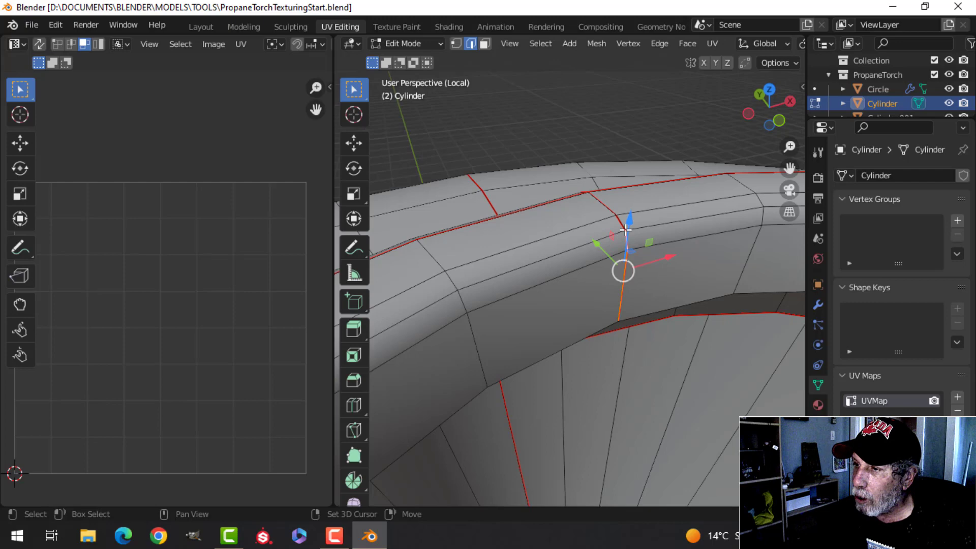
pyautogui.keyDown('shift'); pyautogui.click(604, 209); pyautogui.keyUp('shift')
pyautogui.hotkey('ctrl', 'e')
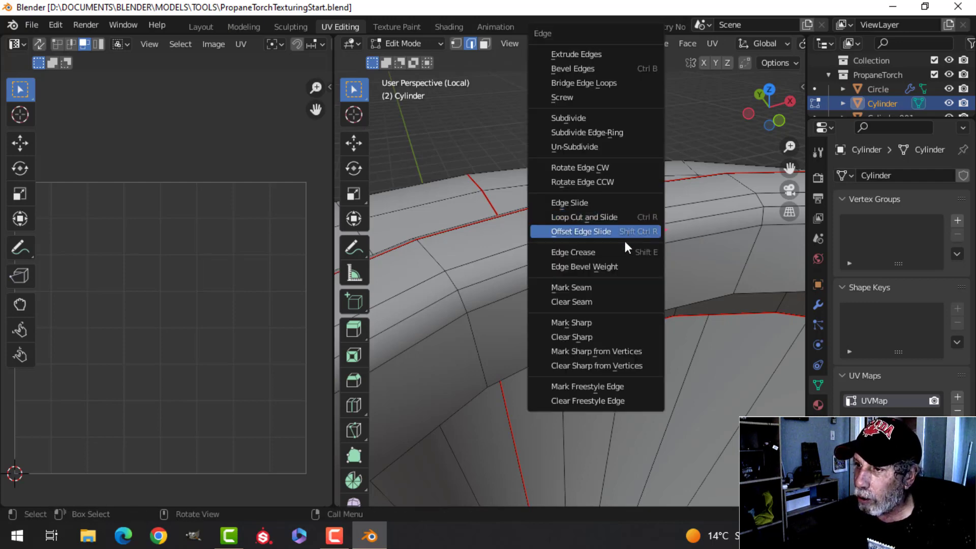
pyautogui.click(597, 302)
pyautogui.moveTo(614, 242); pyautogui.dragTo(712, 290, button='middle')
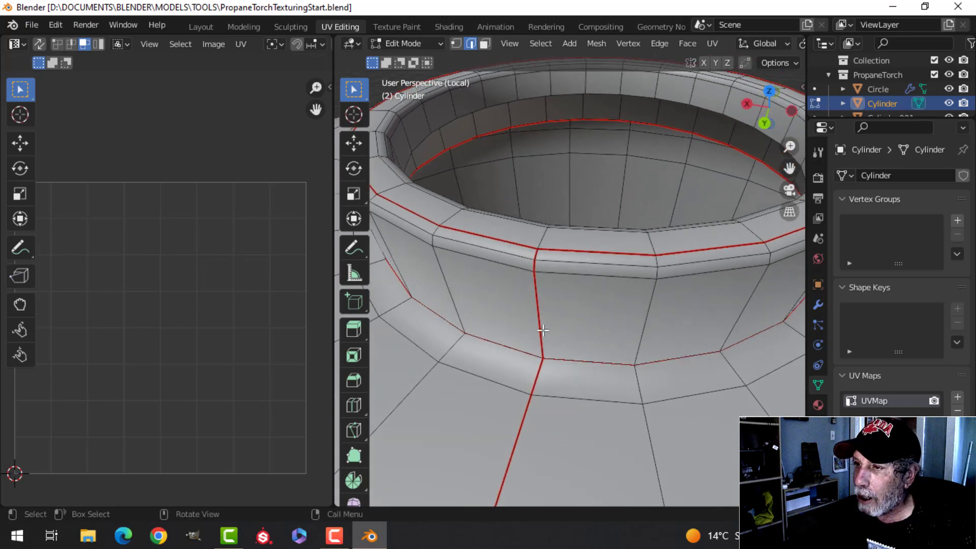
# Select the tank's entire mesh and unwrap it with the added rim seam
pyautogui.scroll(-4, 626, 253)
pyautogui.press('a')
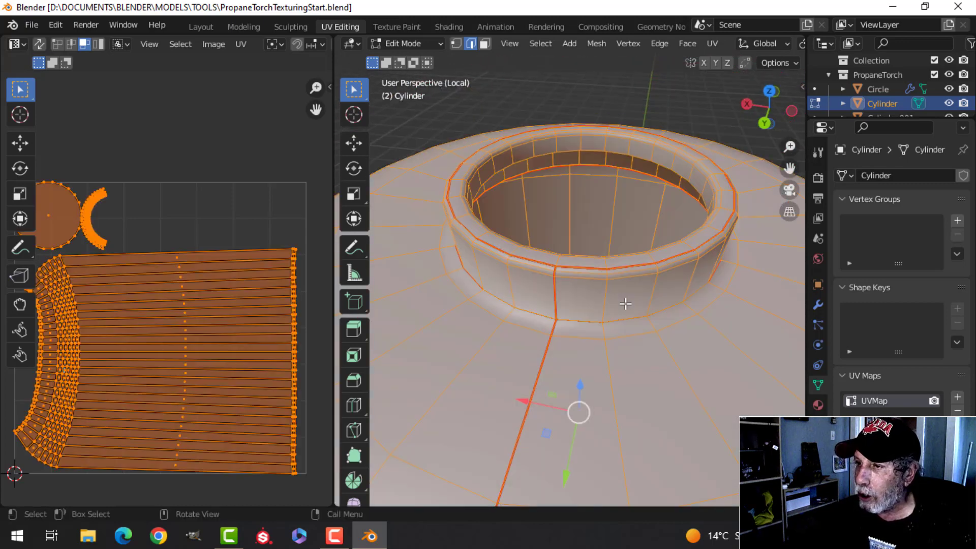
pyautogui.press('u')
pyautogui.click(626, 303)
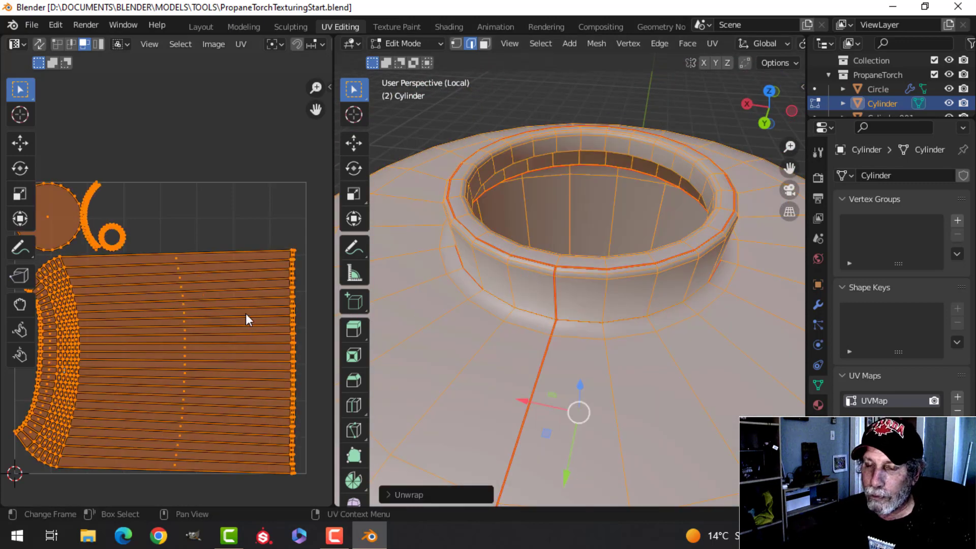
pyautogui.scroll(-1, 152, 284)
pyautogui.scroll(5, 126, 269)
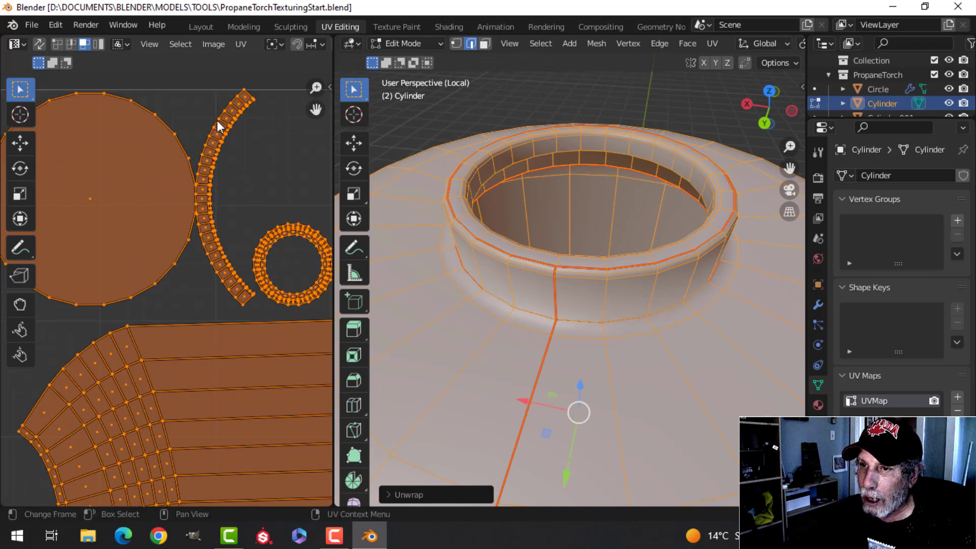
# Turn on UV sync selection, clear the selection and switch to face selection
pyautogui.click(37, 44)
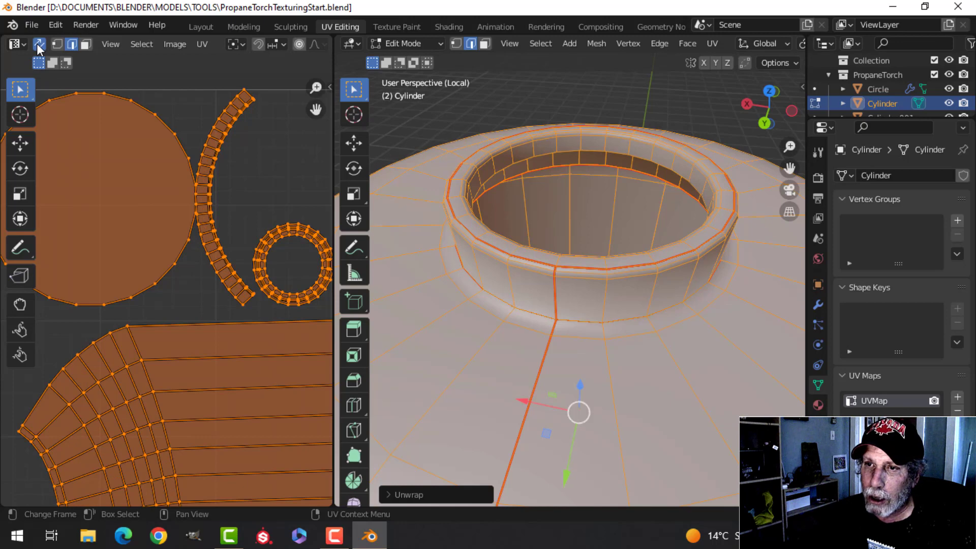
pyautogui.click(218, 143)
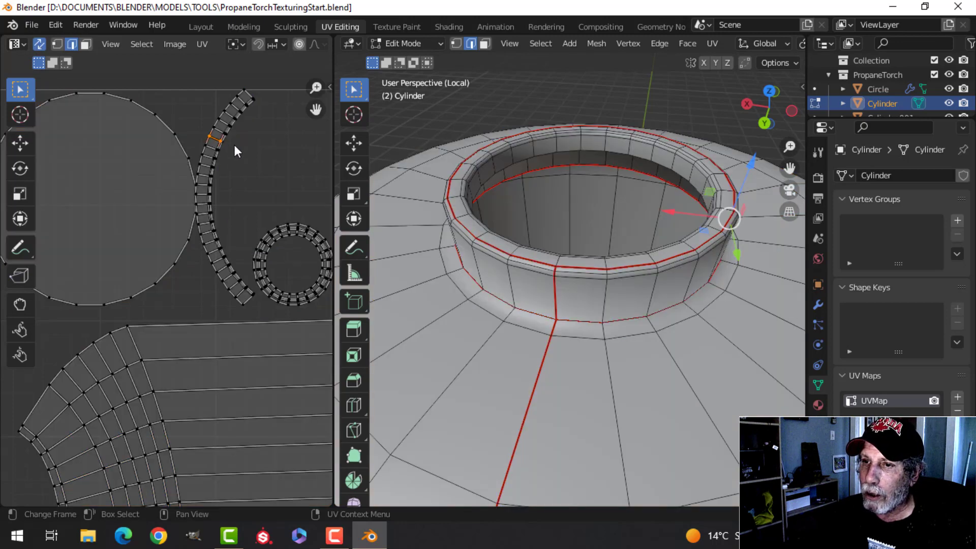
pyautogui.hotkey('ctrl', 'z')
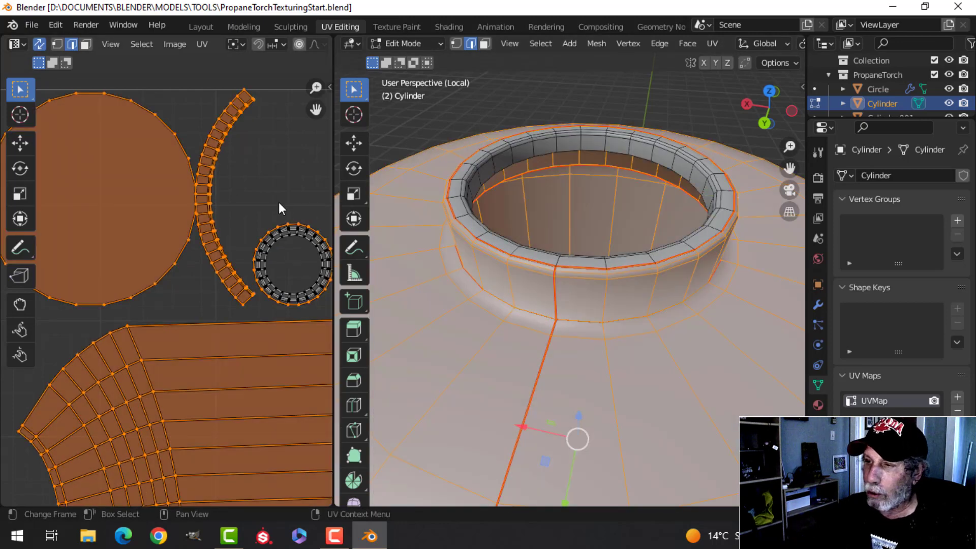
pyautogui.hotkey('alt', 'a')
pyautogui.press('3')
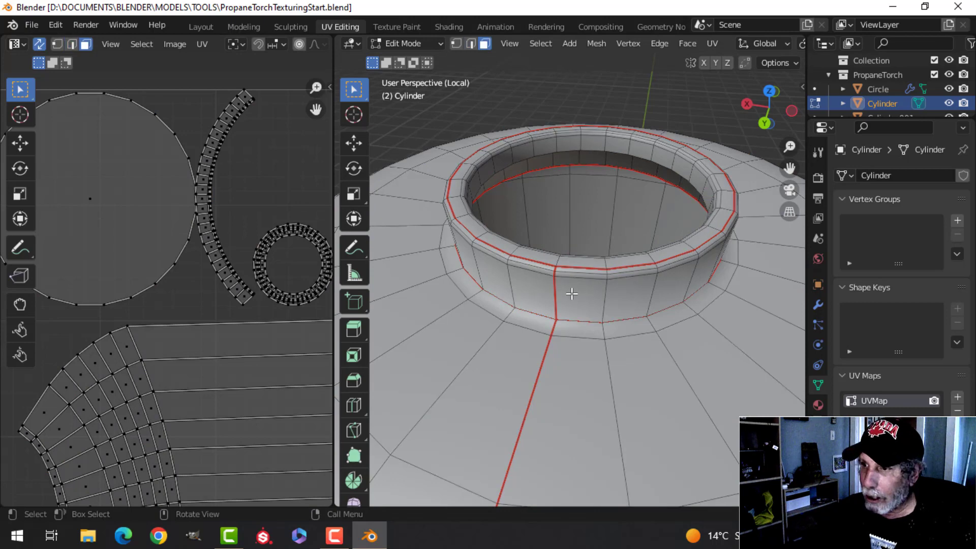
# Highlight the curved neck-wall island and the ring-shaped rim island in turn to match them with the tank's faces
pyautogui.doubleClick(607, 294)
pyautogui.moveTo(619, 303); pyautogui.dragTo(550, 282, button='middle')
pyautogui.press('ctrl+KP_Add')
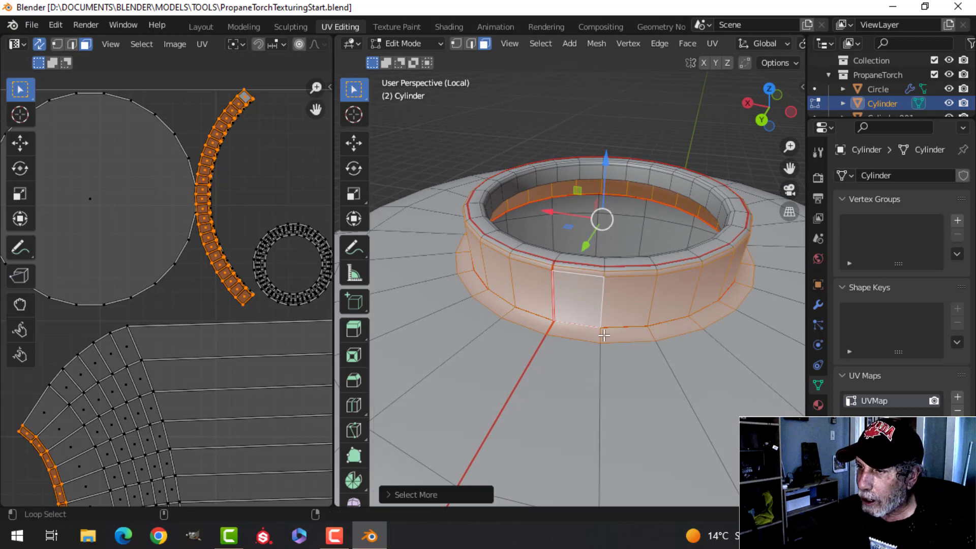
pyautogui.hotkey('ctrl', 'z')
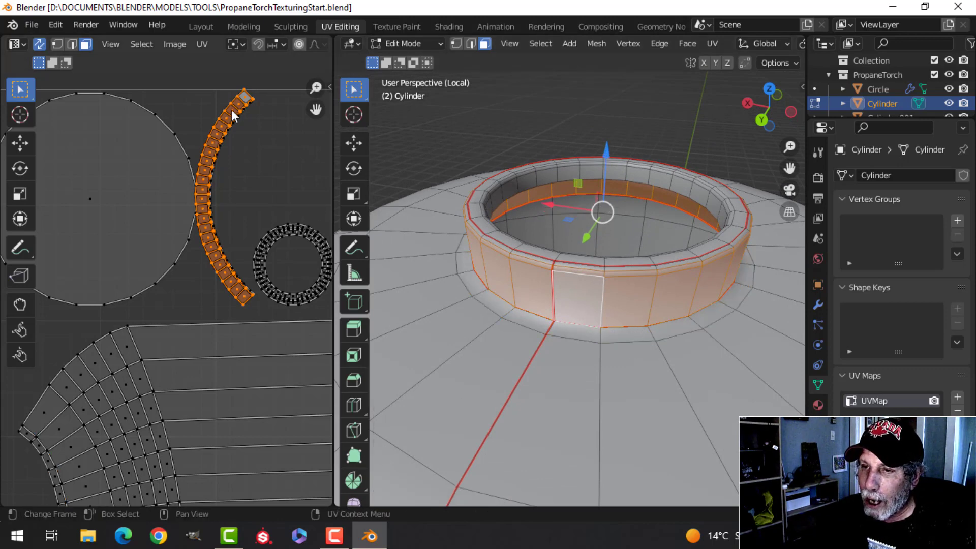
pyautogui.click(285, 233)
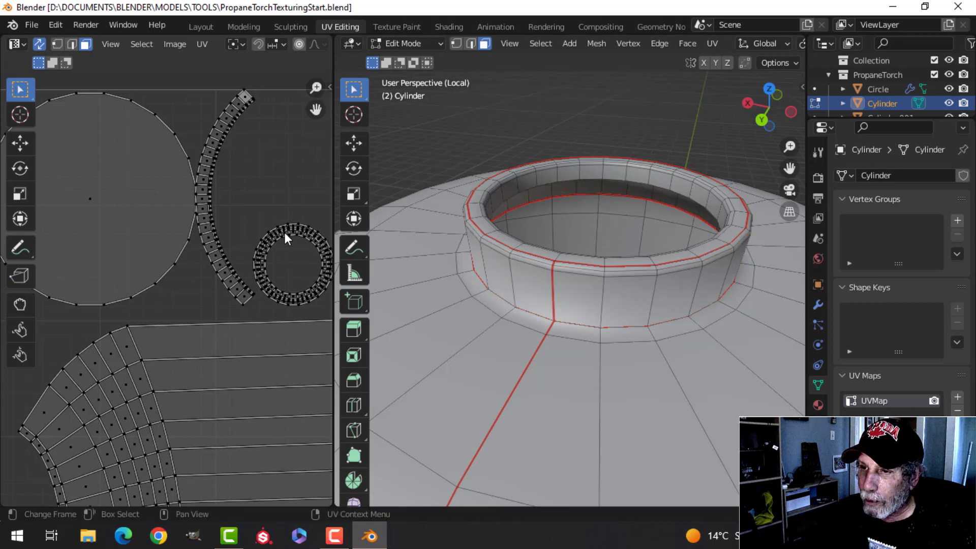
pyautogui.hotkey('ctrl', 'l')
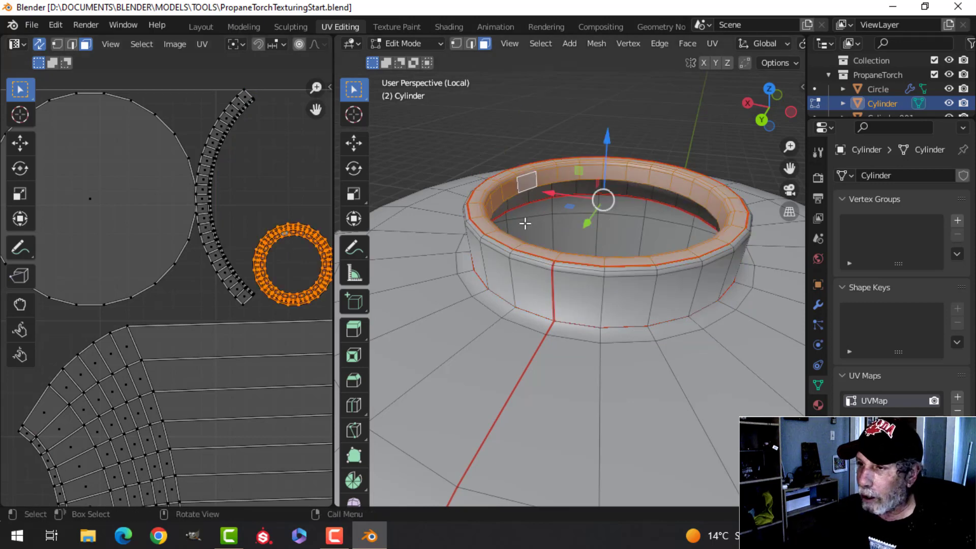
pyautogui.moveTo(574, 220); pyautogui.dragTo(522, 251, button='middle')
pyautogui.hotkey('alt', 'a')
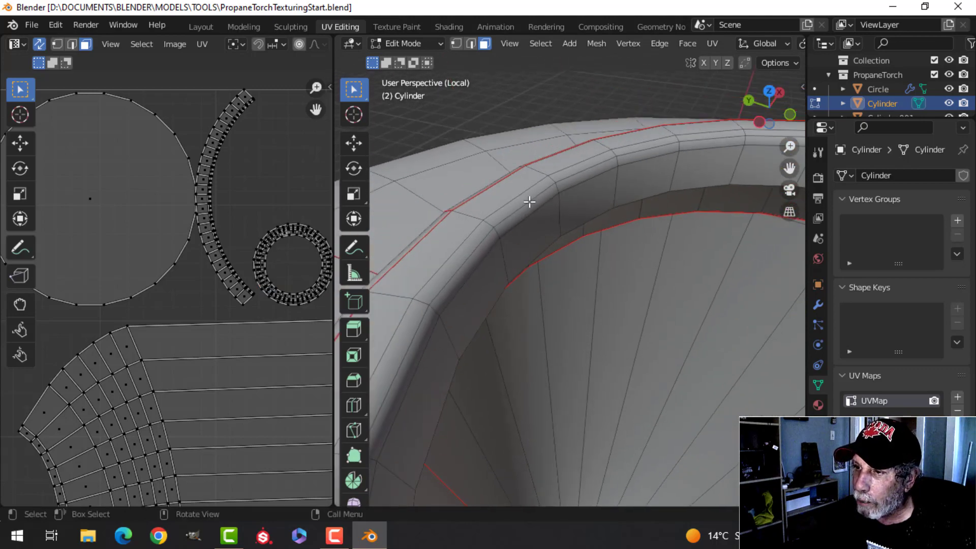
# Examine the seams around the tank's neck, shoulder and body against the UV layout
pyautogui.scroll(-5, 511, 236)
pyautogui.scroll(-2, 504, 353)
pyautogui.keyDown('shift'); pyautogui.moveTo(512, 367); pyautogui.dragTo(601, 337, button='middle'); pyautogui.keyUp('shift')
pyautogui.scroll(-4, 599, 338)
pyautogui.scroll(-1, 249, 333)
pyautogui.scroll(1, 228, 305)
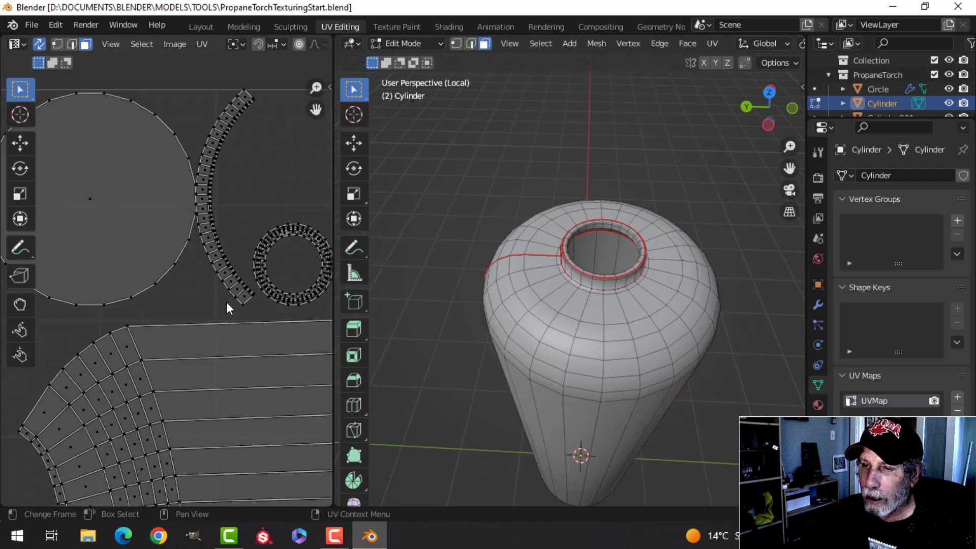
pyautogui.scroll(-3, 226, 305)
pyautogui.moveTo(618, 304); pyautogui.dragTo(688, 268, button='middle')
pyautogui.scroll(-1, 590, 321)
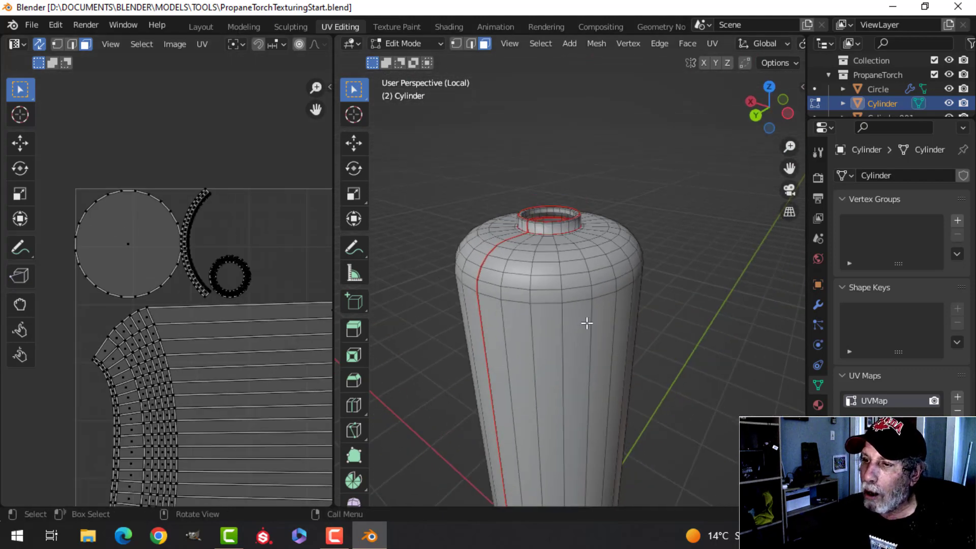
pyautogui.keyDown('shift'); pyautogui.moveTo(517, 351); pyautogui.dragTo(562, 294, button='middle'); pyautogui.keyUp('shift')
# Widen the UV editor to fit the whole UV layout beside the full tank
pyautogui.scroll(-3, 190, 395)
pyautogui.keyDown('shift'); pyautogui.moveTo(209, 384); pyautogui.dragTo(152, 336, button='middle'); pyautogui.keyUp('shift')
pyautogui.scroll(2, 188, 332)
pyautogui.scroll(-1, 147, 307)
pyautogui.moveTo(331, 236); pyautogui.dragTo(413, 236)
pyautogui.scroll(-3, 605, 210)
pyautogui.moveTo(610, 213); pyautogui.dragTo(495, 256, button='middle')
pyautogui.scroll(-5, 350, 44)
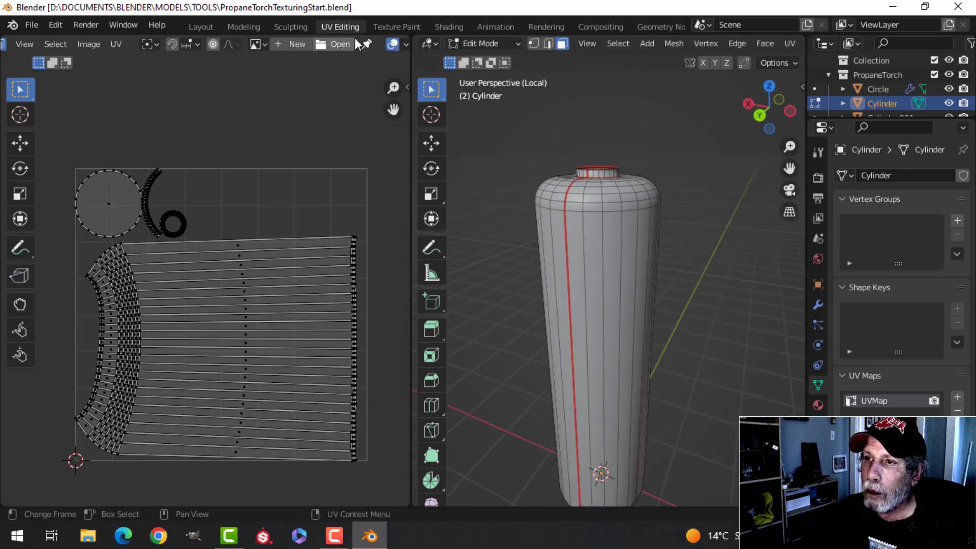
# Enable Display Stretch in the UV editor and inspect the angle distortion across the islands
pyautogui.click(299, 45)
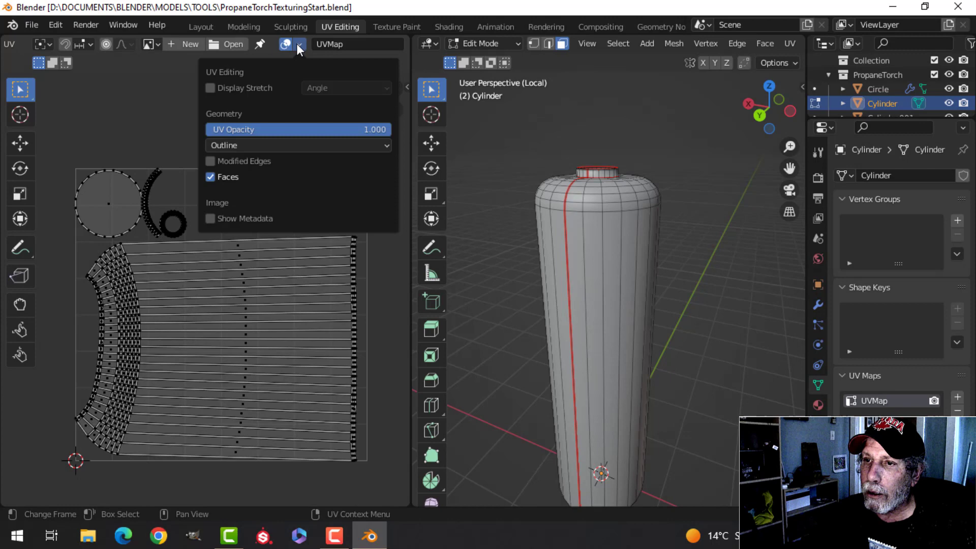
pyautogui.click(237, 87)
pyautogui.scroll(2, 239, 368)
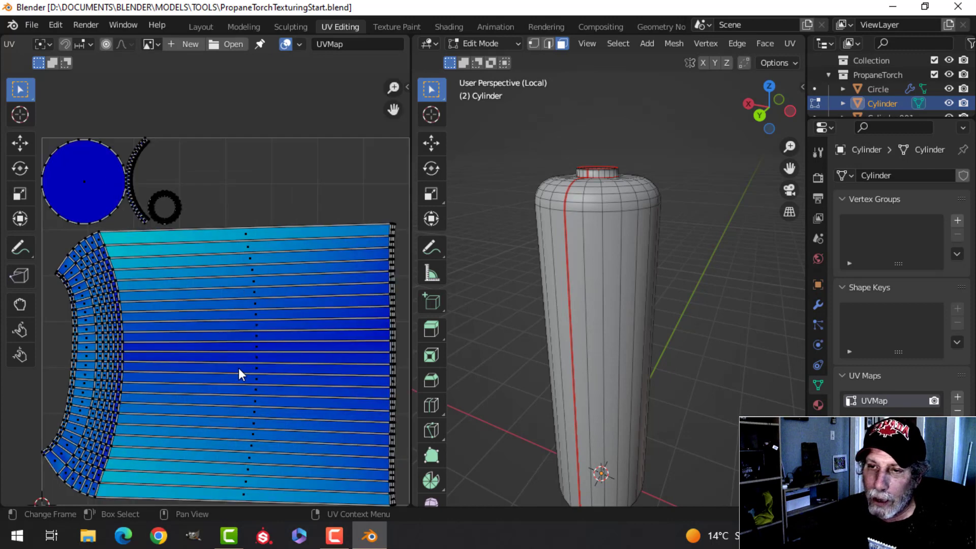
pyautogui.scroll(-1, 200, 355)
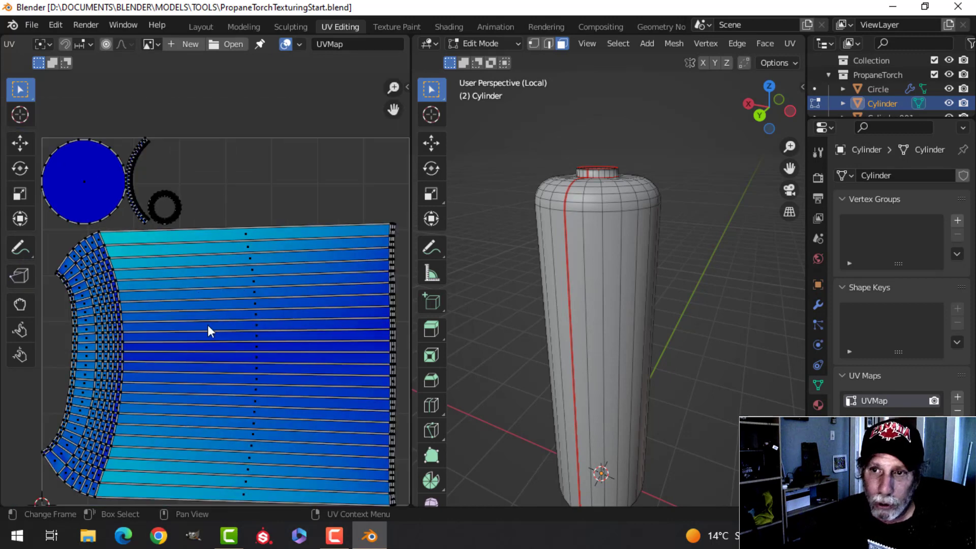
pyautogui.scroll(1, 207, 325)
pyautogui.scroll(-1, 205, 323)
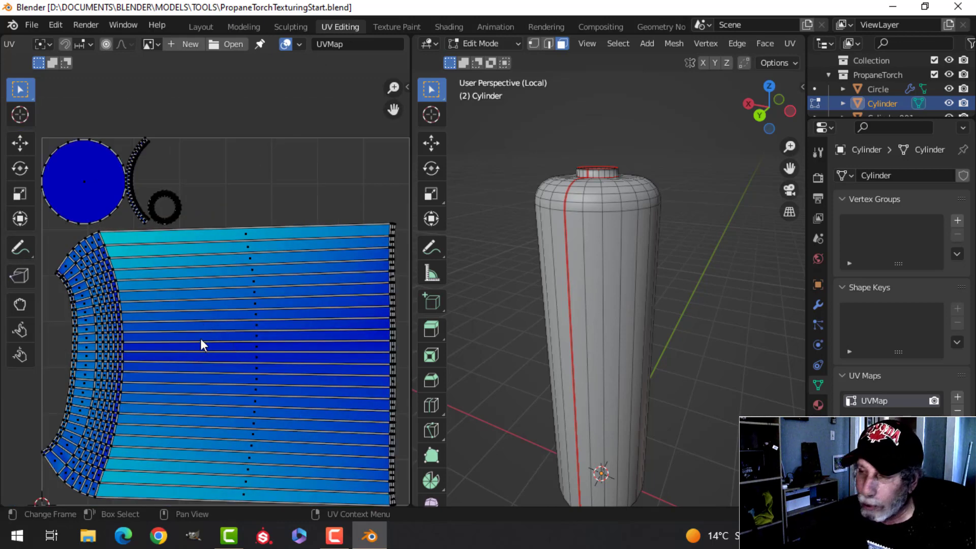
# Disable Display Stretch so the body island shows its plain wireframe
pyautogui.click(300, 45)
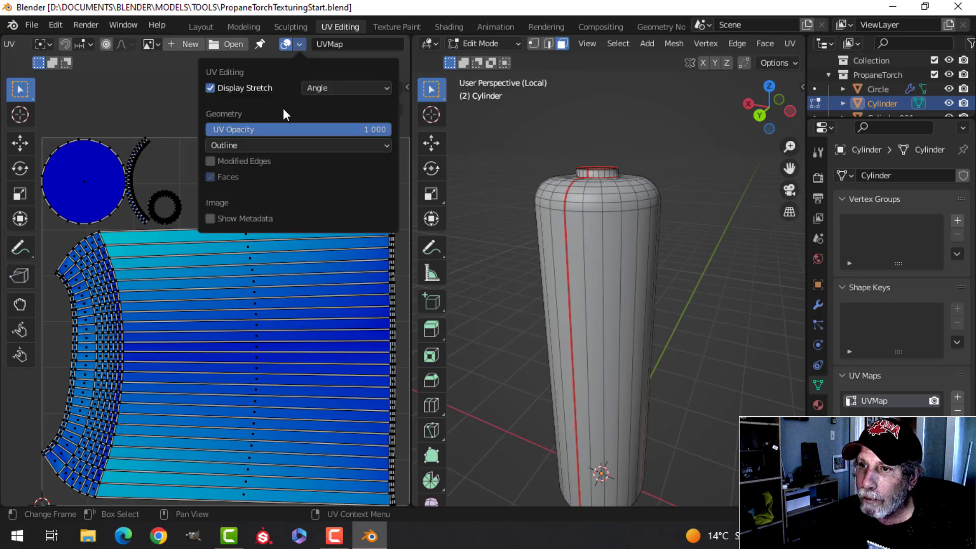
pyautogui.click(210, 90)
pyautogui.scroll(-1, 182, 306)
pyautogui.moveTo(184, 301); pyautogui.dragTo(195, 270, button='middle')
pyautogui.scroll(1, 195, 277)
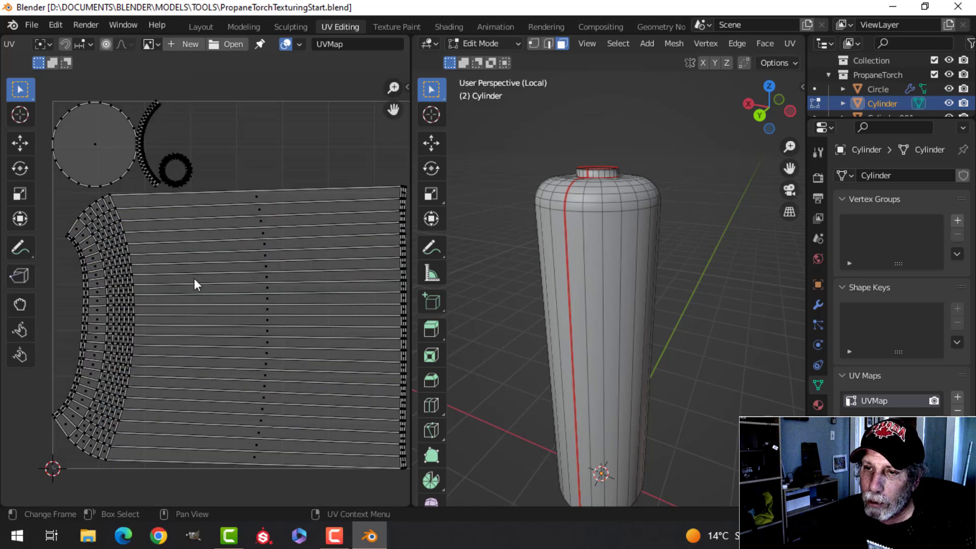
pyautogui.scroll(2, 193, 278)
pyautogui.scroll(-1, 175, 273)
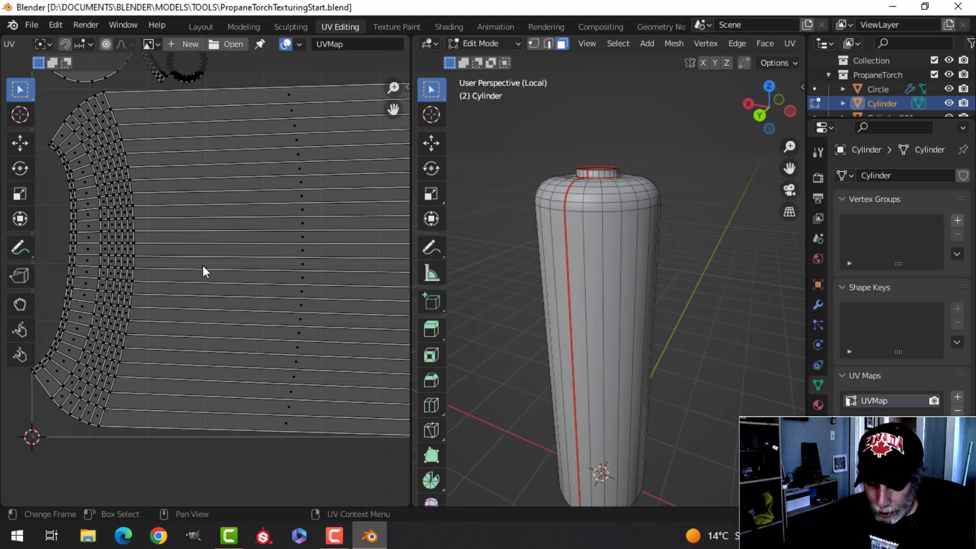
# Maximize the UV editor and examine the body island's shoulder grid and long strips close up
pyautogui.hotkey('ctrl', 'space')
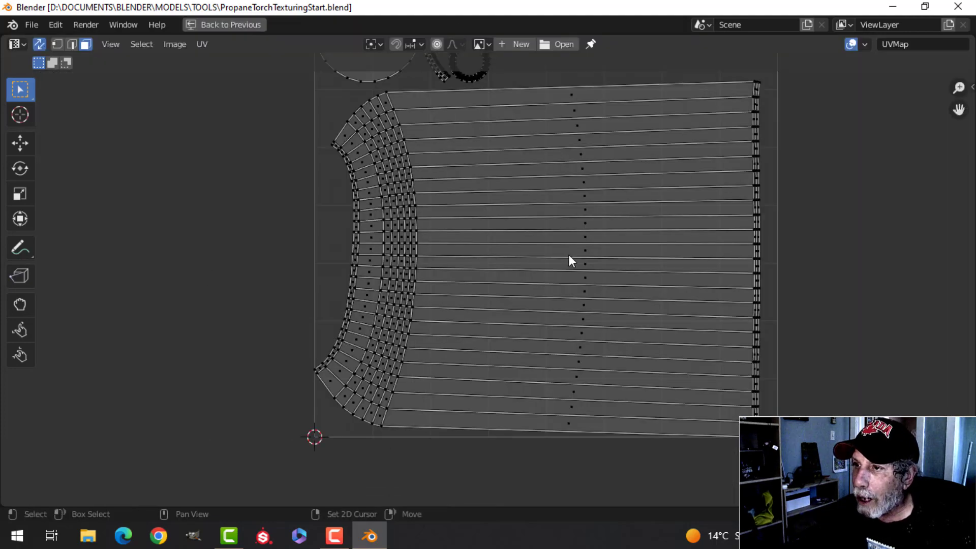
pyautogui.moveTo(569, 261); pyautogui.dragTo(494, 312, button='middle')
pyautogui.scroll(2, 492, 306)
pyautogui.scroll(1, 500, 276)
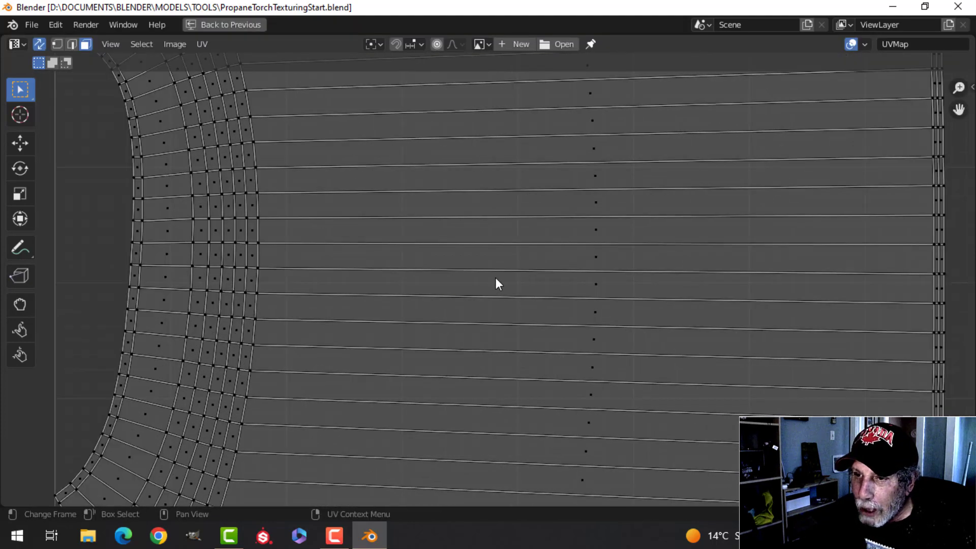
pyautogui.scroll(-1, 460, 275)
pyautogui.scroll(2, 328, 269)
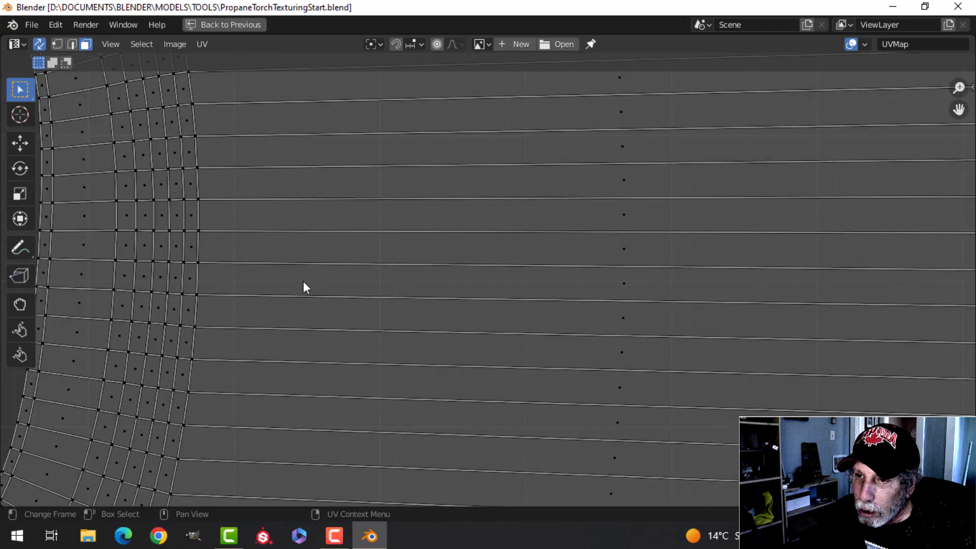
pyautogui.keyDown('shift'); pyautogui.moveTo(298, 283); pyautogui.dragTo(430, 274, button='middle'); pyautogui.keyUp('shift')
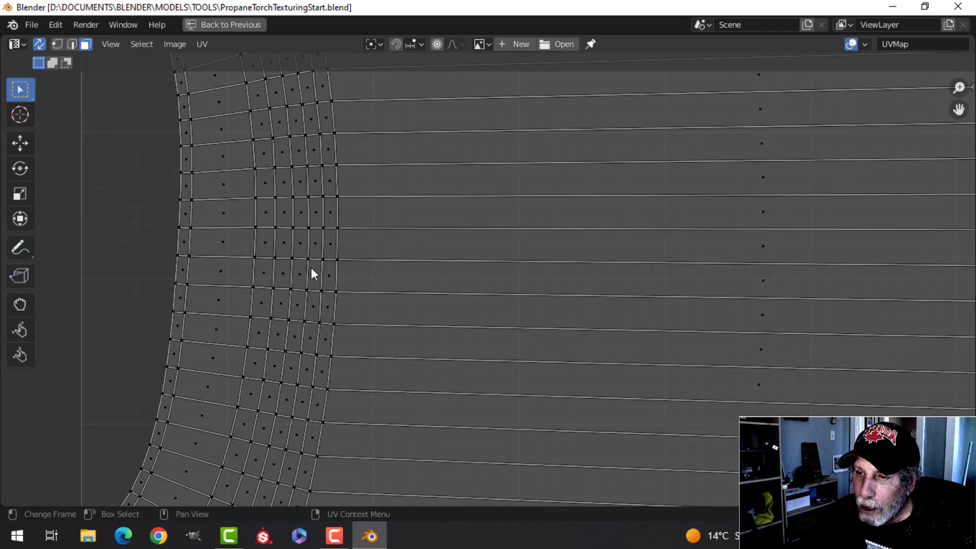
pyautogui.scroll(1, 307, 277)
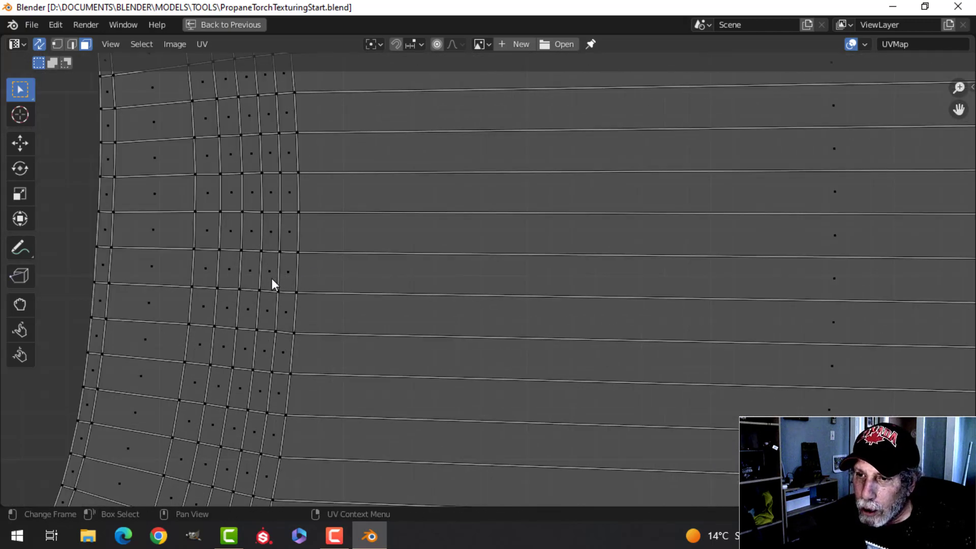
pyautogui.scroll(-3, 271, 279)
pyautogui.keyDown('shift'); pyautogui.moveTo(402, 272); pyautogui.dragTo(342, 299, button='middle'); pyautogui.keyUp('shift')
pyautogui.scroll(3, 291, 285)
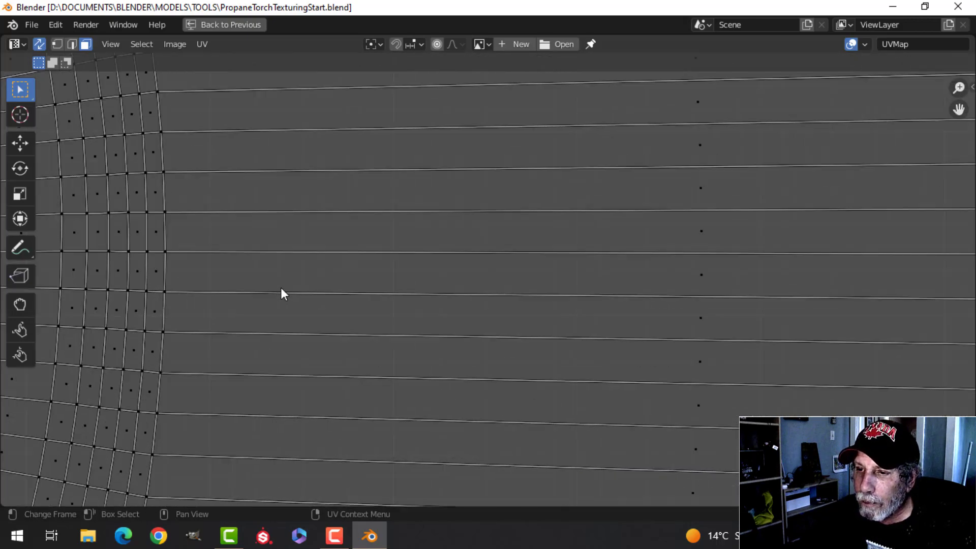
pyautogui.moveTo(280, 287); pyautogui.dragTo(452, 290, button='middle')
pyautogui.scroll(2, 310, 288)
pyautogui.moveTo(336, 291); pyautogui.dragTo(403, 284, button='middle')
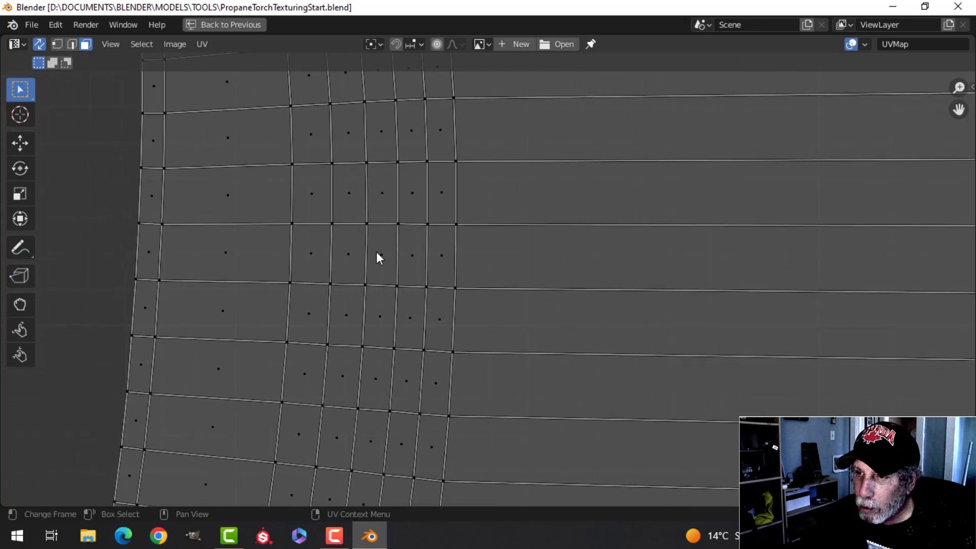
# Straighten a short horizontal edge in the middle of the shoulder grid by scaling it to 0 along Y
pyautogui.press('2')
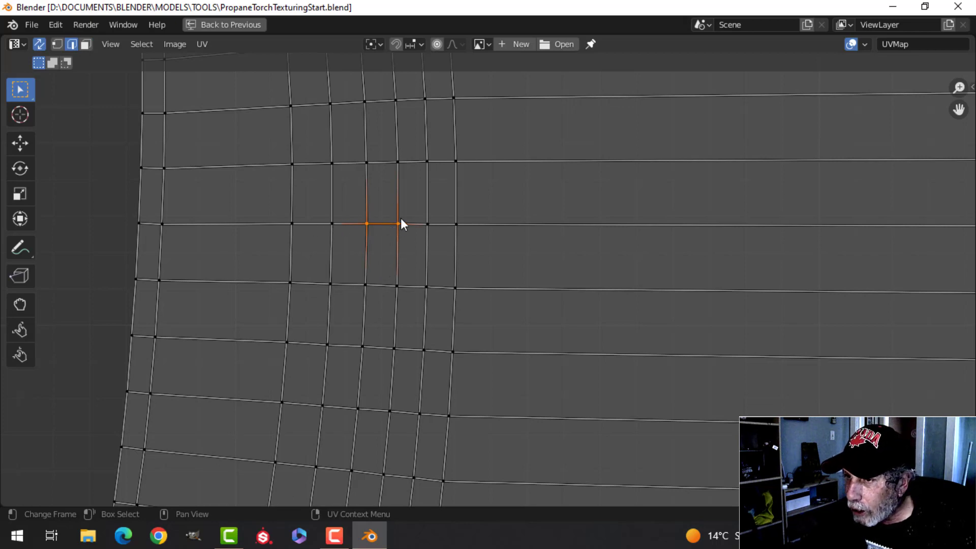
pyautogui.write('s')
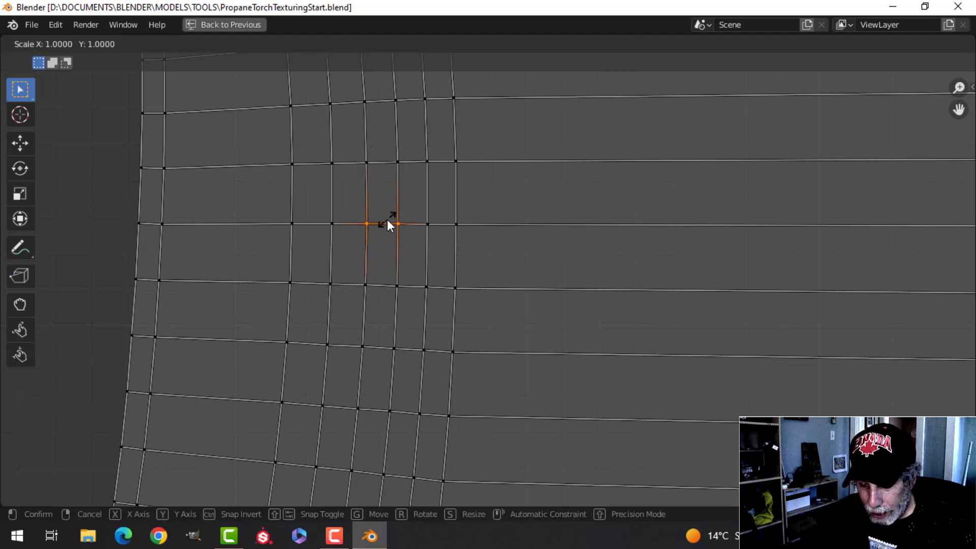
pyautogui.write('y0')
pyautogui.press('Return')
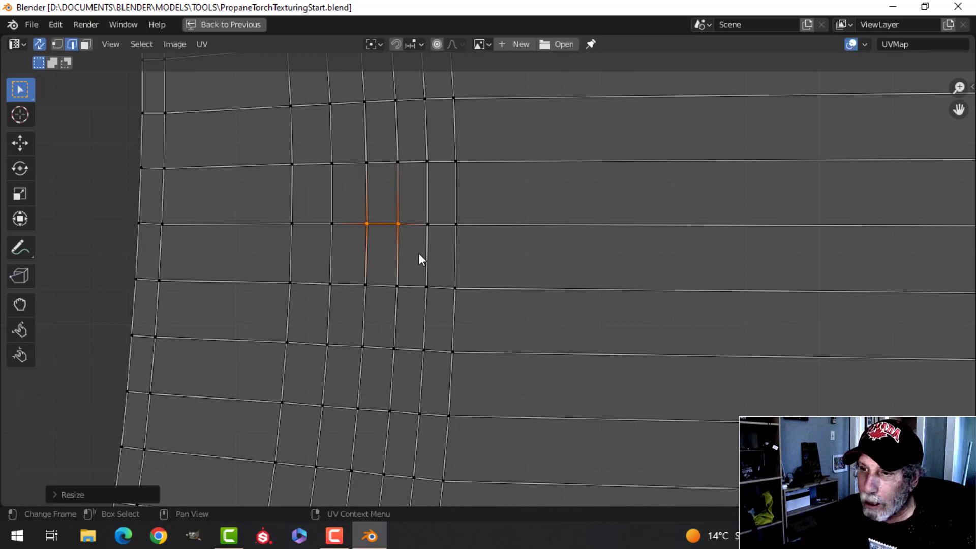
# Straighten the short horizontal edge directly below the flattened one by scaling it to 0 along Y
pyautogui.click(386, 285)
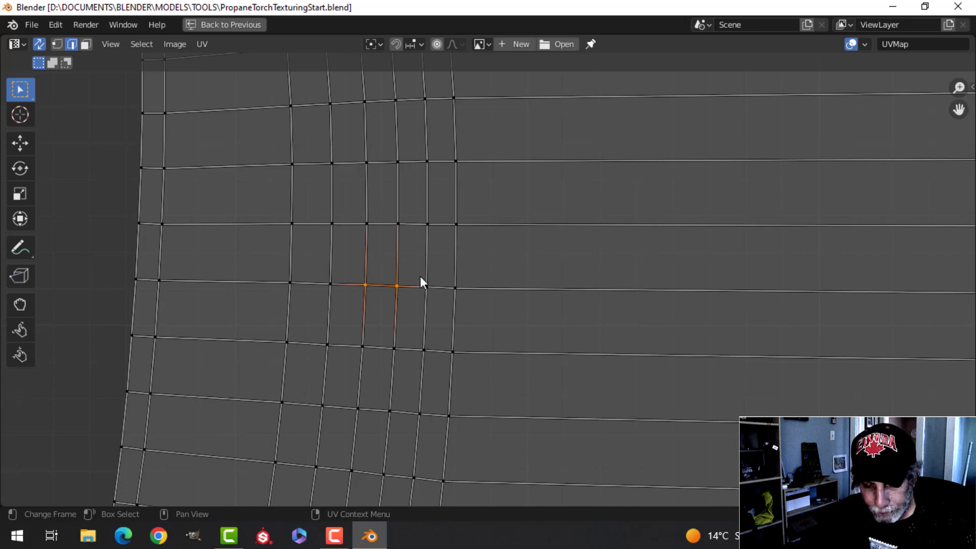
pyautogui.write('sy0')
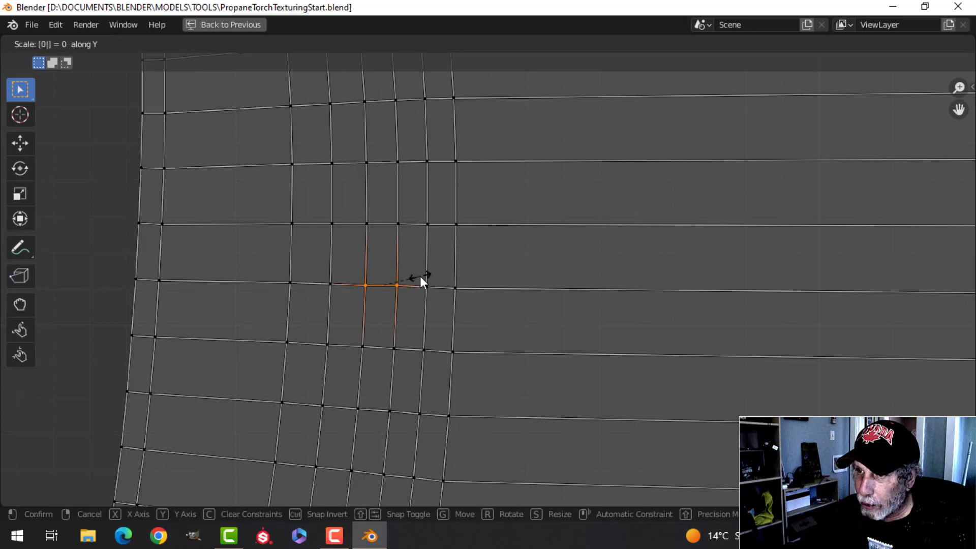
pyautogui.press('Return')
# Straighten the two vertical edges between the flattened horizontal edges by scaling each to 0 along X
pyautogui.click(397, 250)
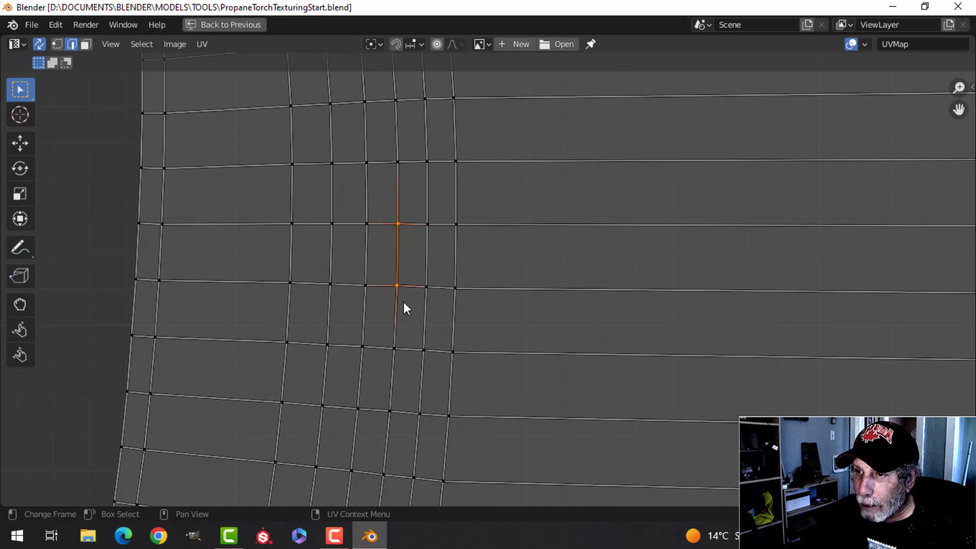
pyautogui.write('s')
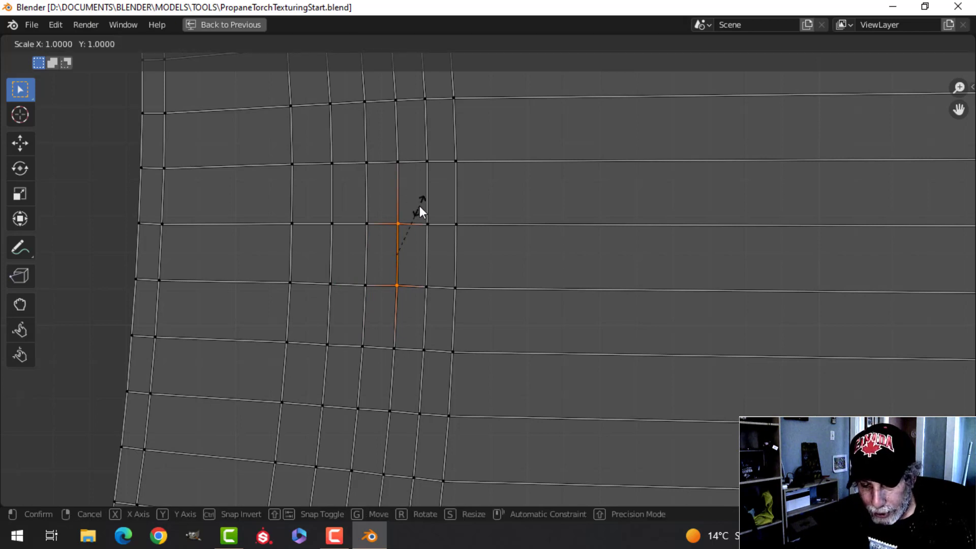
pyautogui.write('x0')
pyautogui.press('Return')
pyautogui.click(371, 245)
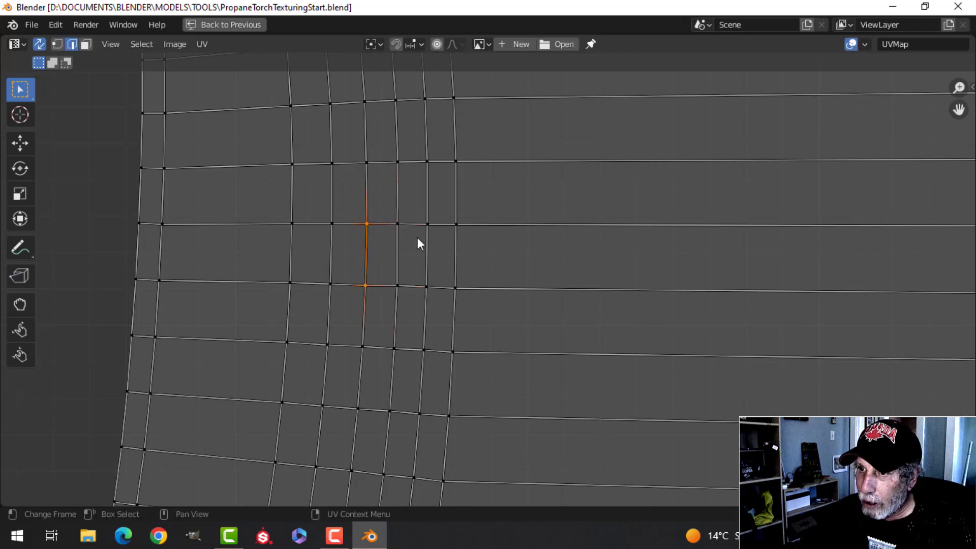
pyautogui.write('sx0')
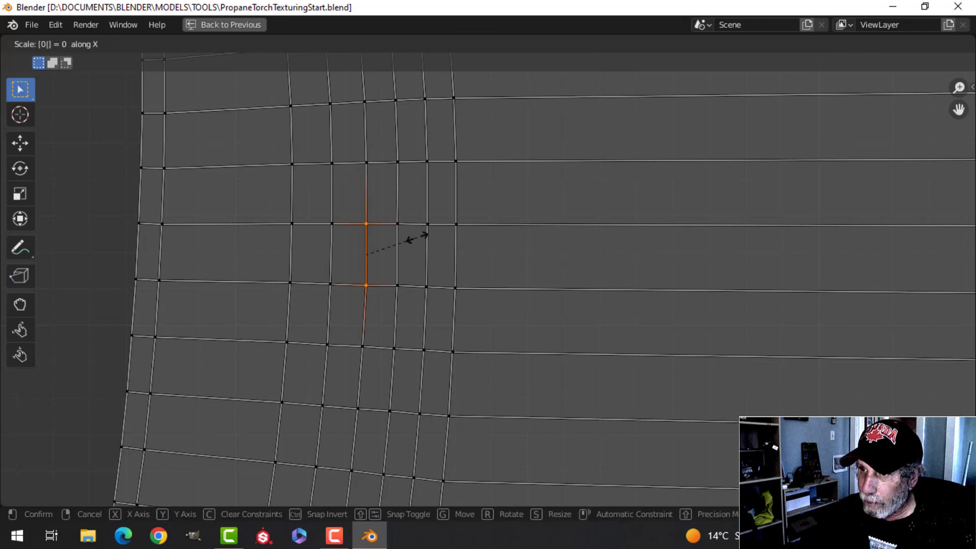
pyautogui.press('Return')
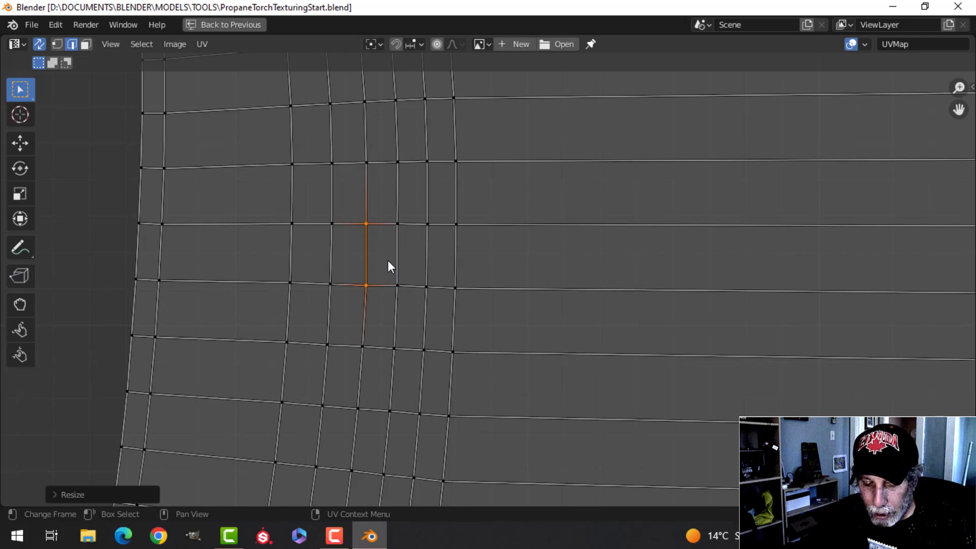
# Make the squared-up quad in the shoulder grid the active face and select the whole body island linked to it
pyautogui.press('3')
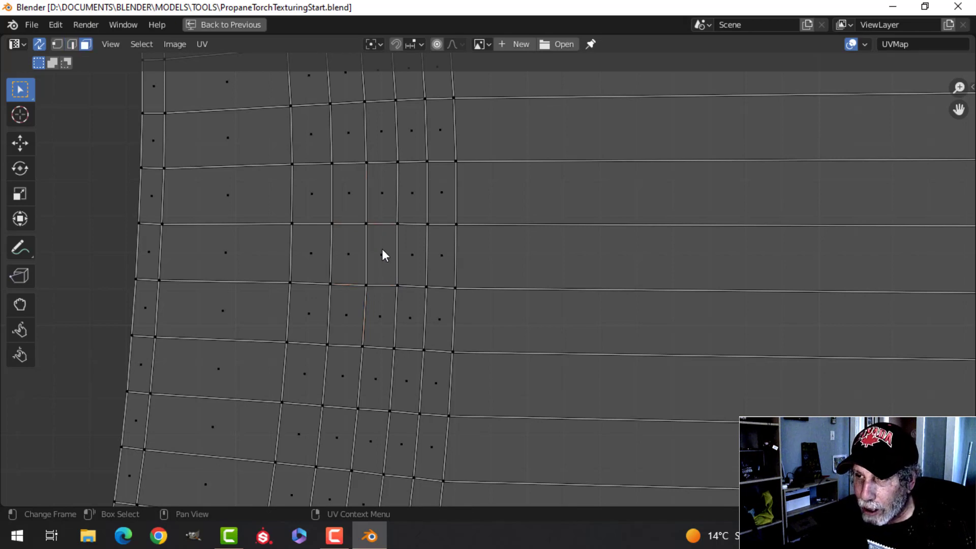
pyautogui.click(382, 248)
pyautogui.scroll(-5, 396, 287)
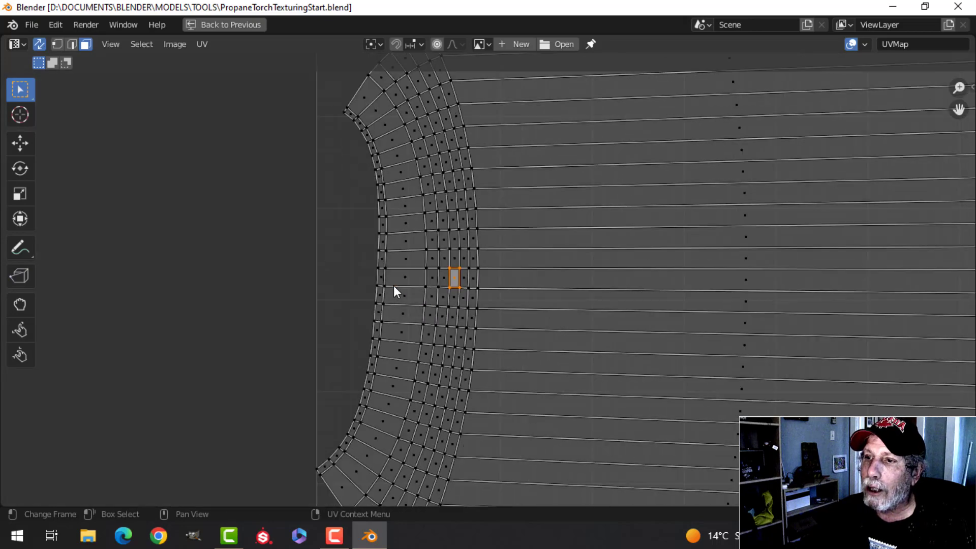
pyautogui.scroll(-4, 397, 288)
pyautogui.moveTo(501, 312); pyautogui.dragTo(397, 284, button='middle')
pyautogui.hotkey('ctrl', 'l')
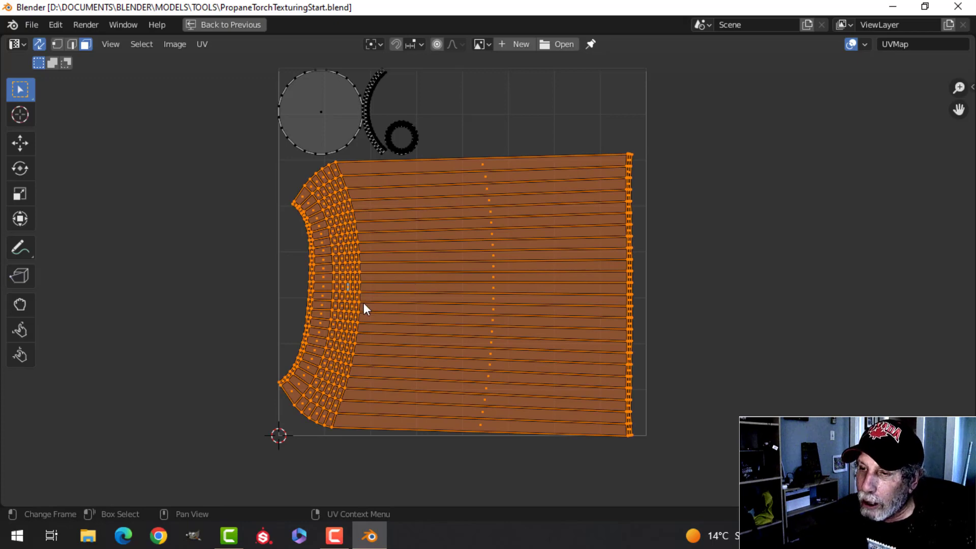
pyautogui.scroll(4, 364, 308)
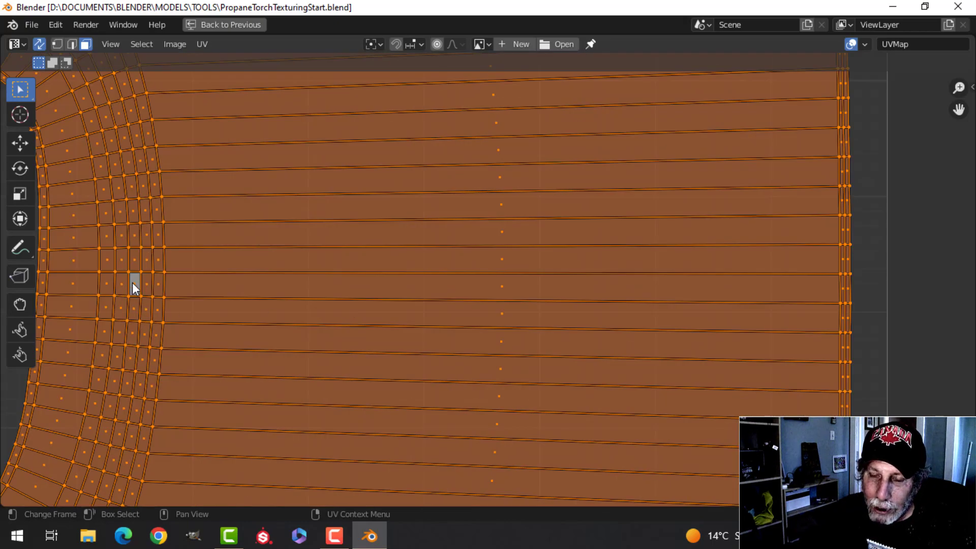
pyautogui.scroll(-4, 133, 287)
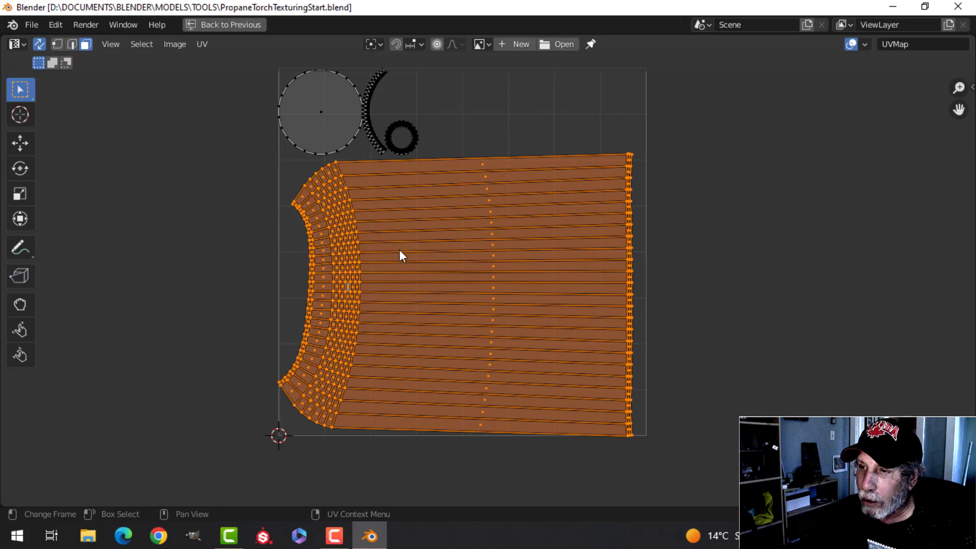
# Turn the selected body island into a regular grid with Follow Active Quads
pyautogui.rightClick(386, 232)
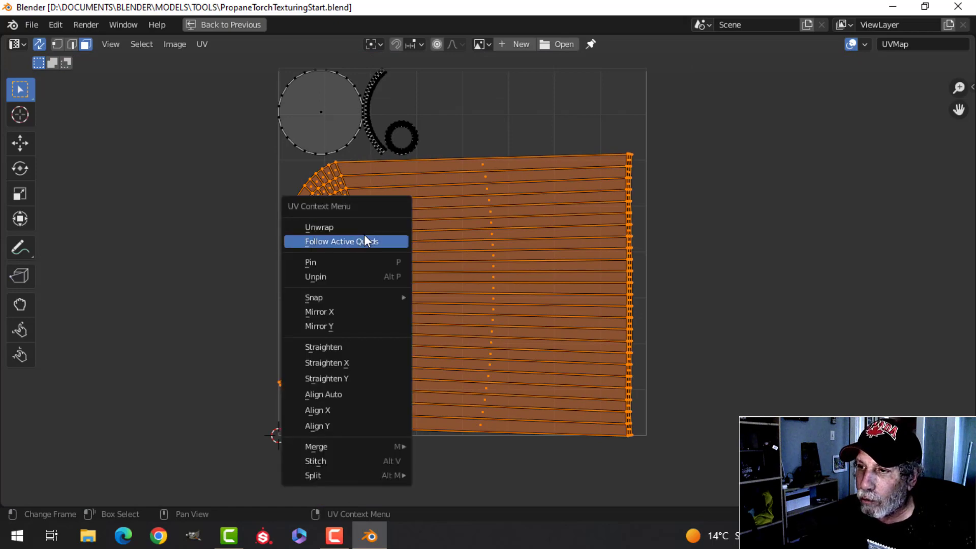
pyautogui.click(367, 238)
pyautogui.scroll(2, 674, 282)
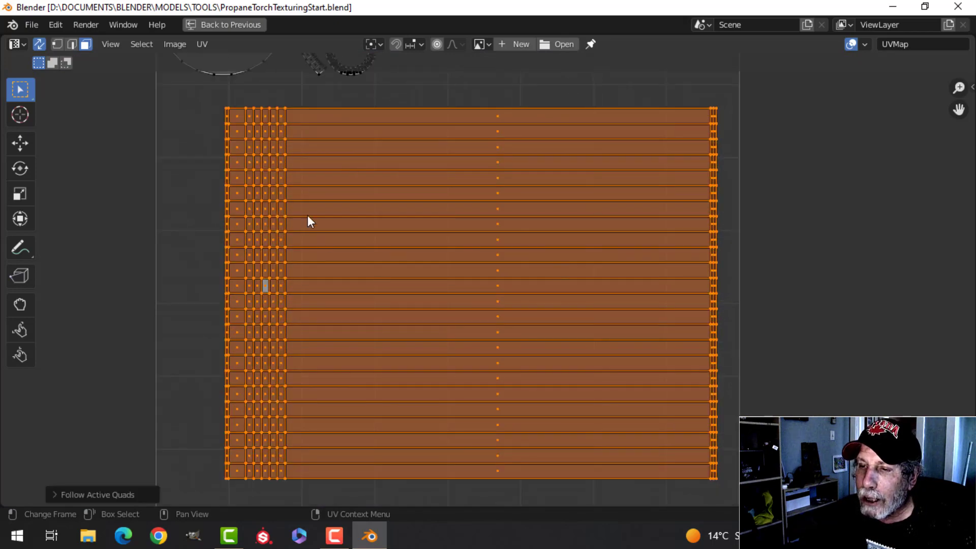
pyautogui.scroll(-3, 364, 258)
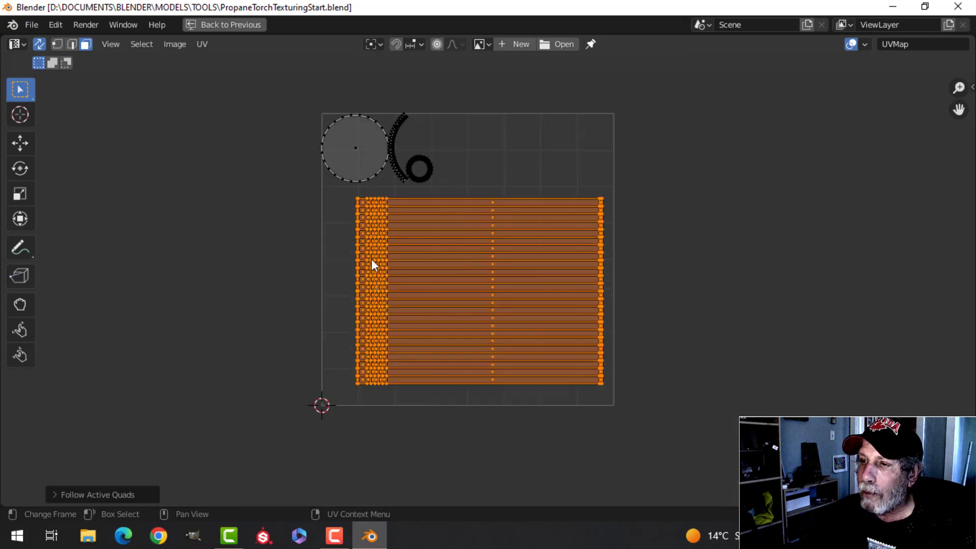
pyautogui.scroll(6, 397, 202)
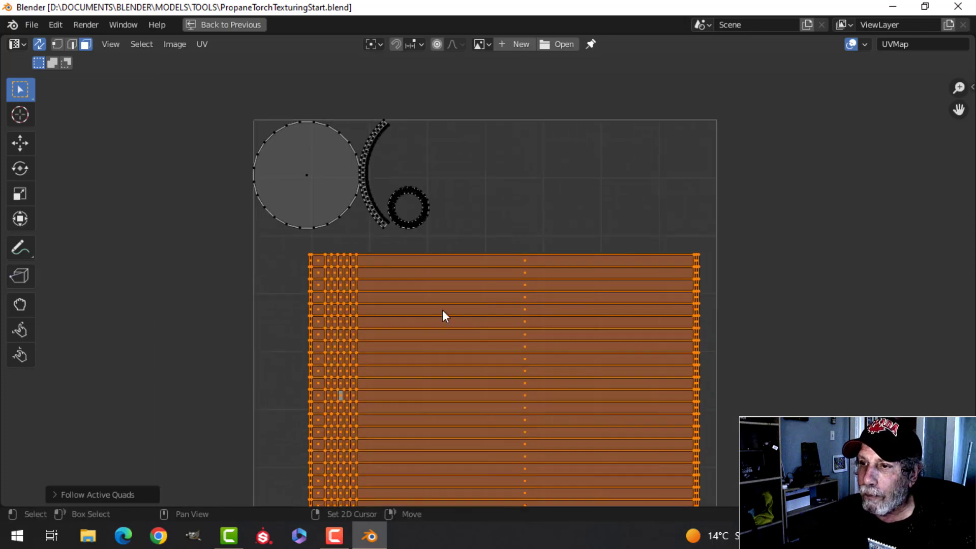
# Deselect everything and examine the circle, ring and curved strip islands above the body grid up close
pyautogui.hotkey('alt', 'a')
pyautogui.keyDown('shift'); pyautogui.moveTo(236, 175); pyautogui.dragTo(351, 173, button='middle'); pyautogui.keyUp('shift')
pyautogui.scroll(-1, 365, 218)
pyautogui.scroll(-1, 344, 265)
pyautogui.keyDown('shift'); pyautogui.moveTo(351, 291); pyautogui.dragTo(314, 302, button='middle'); pyautogui.keyUp('shift')
pyautogui.scroll(1, 350, 280)
pyautogui.scroll(-1, 350, 279)
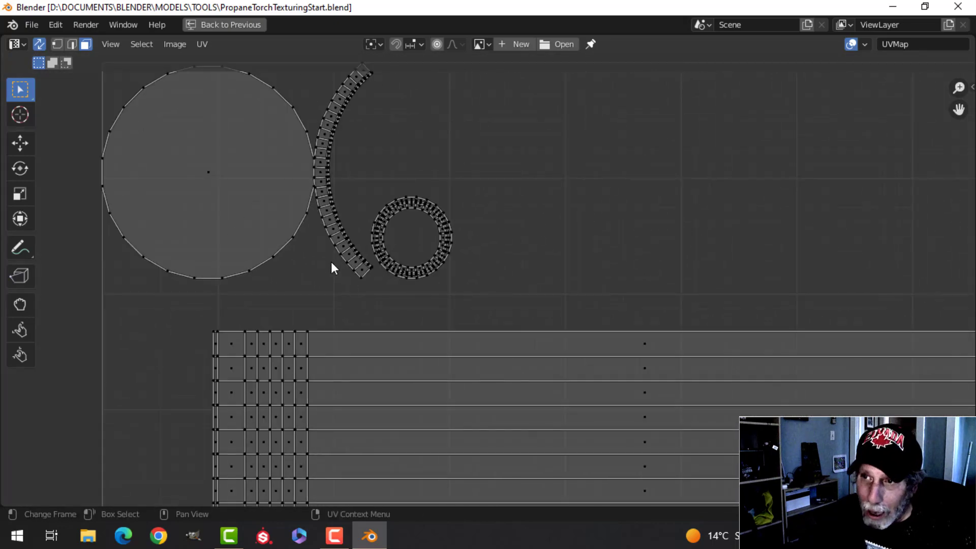
pyautogui.moveTo(331, 264); pyautogui.dragTo(282, 298, button='middle')
pyautogui.scroll(3, 485, 290)
pyautogui.moveTo(124, 169); pyautogui.dragTo(491, 257, button='middle')
pyautogui.scroll(2, 295, 216)
pyautogui.moveTo(325, 187); pyautogui.dragTo(500, 316, button='middle')
pyautogui.scroll(1, 434, 246)
pyautogui.scroll(1, 429, 246)
pyautogui.scroll(1, 485, 276)
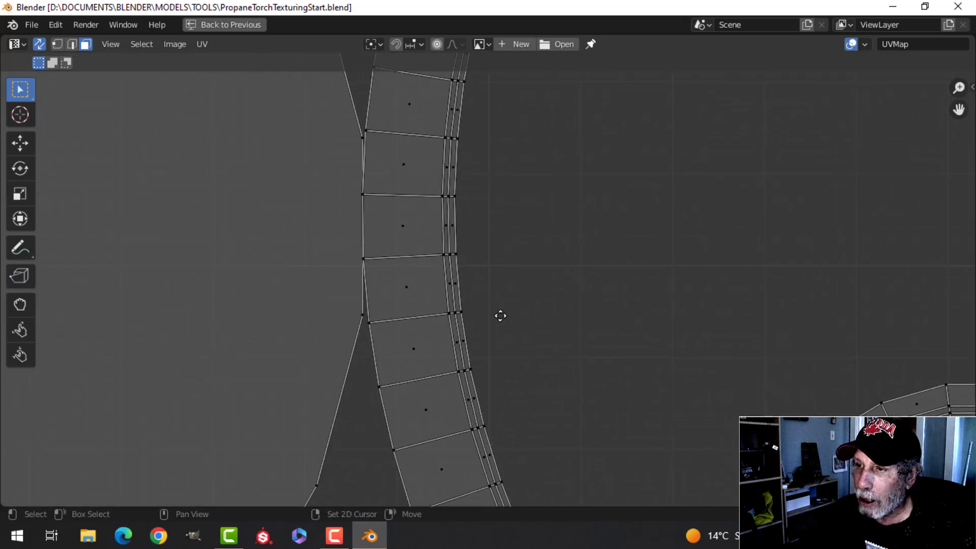
pyautogui.scroll(1, 486, 296)
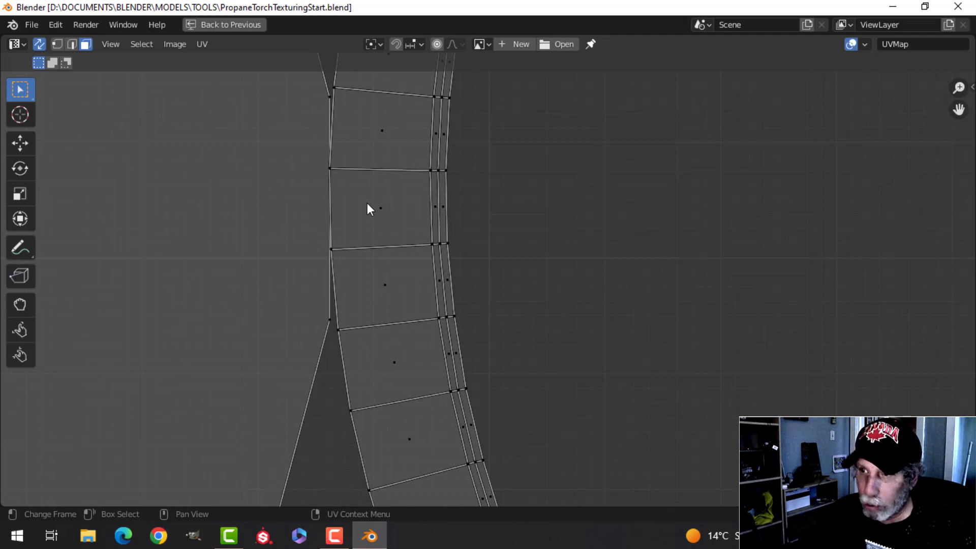
# Try to straighten a horizontal edge in the middle of the curved strip by scaling it to 0 along X
pyautogui.press('2')
pyautogui.click(380, 170)
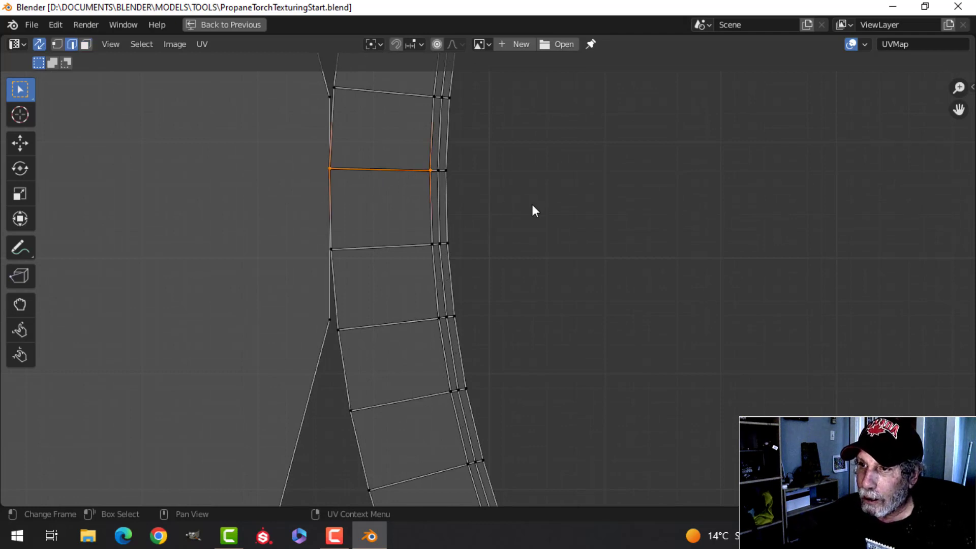
pyautogui.press('s')
pyautogui.press('x')
pyautogui.press('0')
pyautogui.press('Return')
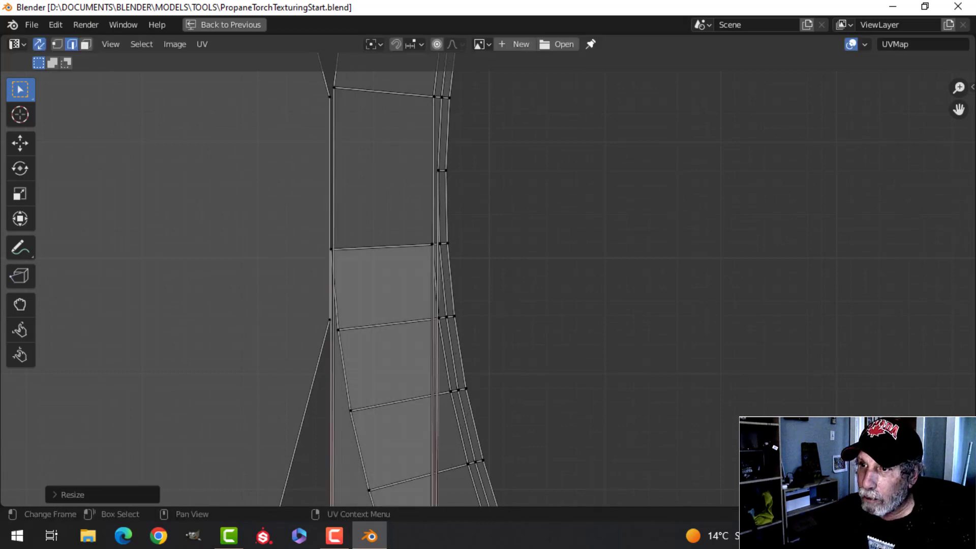
pyautogui.scroll(-4, 523, 210)
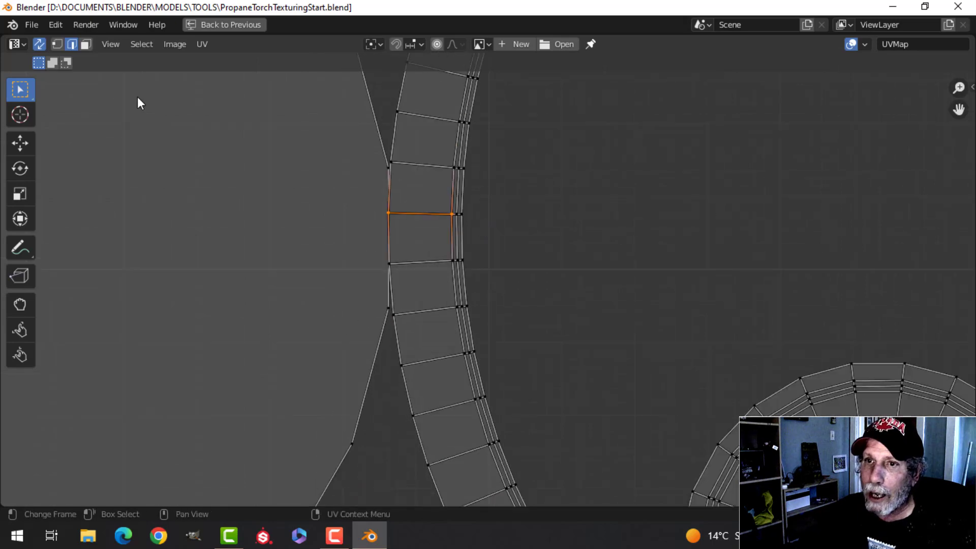
# Turn off UV sync selection and select the whole tank mesh in the restored split layout, leaving the UVs deselected
pyautogui.click(40, 45)
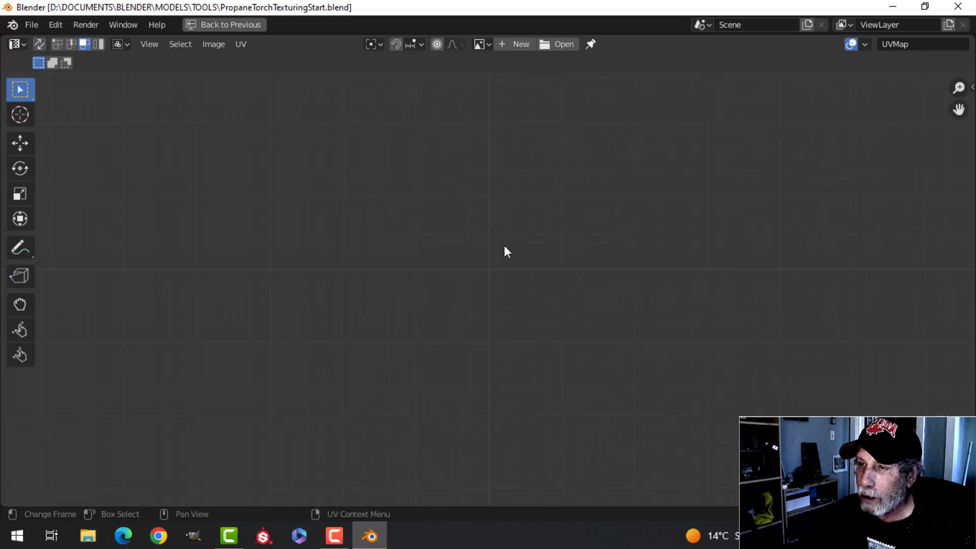
pyautogui.scroll(-2, 504, 245)
pyautogui.hotkey('ctrl', 'space')
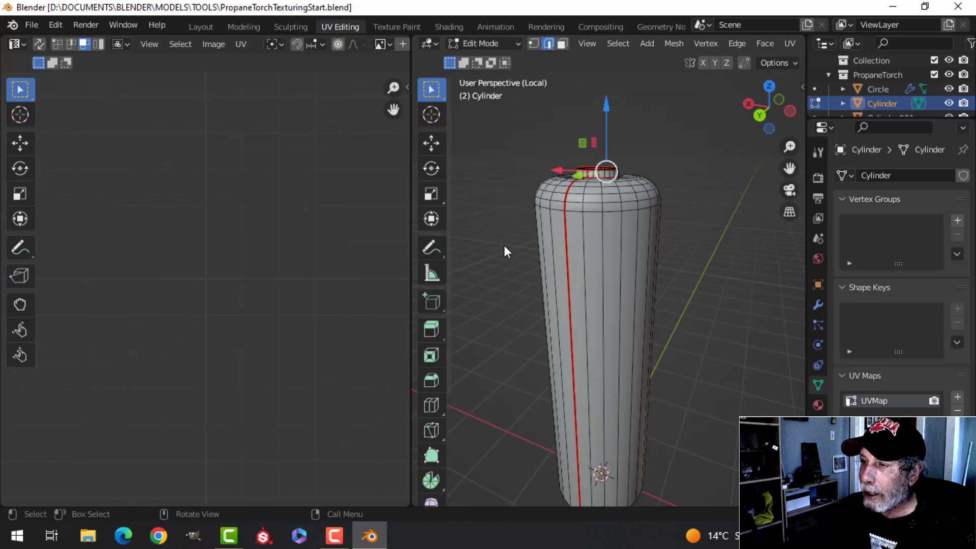
pyautogui.press('a')
pyautogui.scroll(1, 229, 239)
pyautogui.hotkey('alt', 'a')
pyautogui.keyDown('shift'); pyautogui.moveTo(211, 227); pyautogui.dragTo(265, 254, button='middle'); pyautogui.keyUp('shift')
pyautogui.scroll(2, 345, 249)
pyautogui.scroll(1, 223, 249)
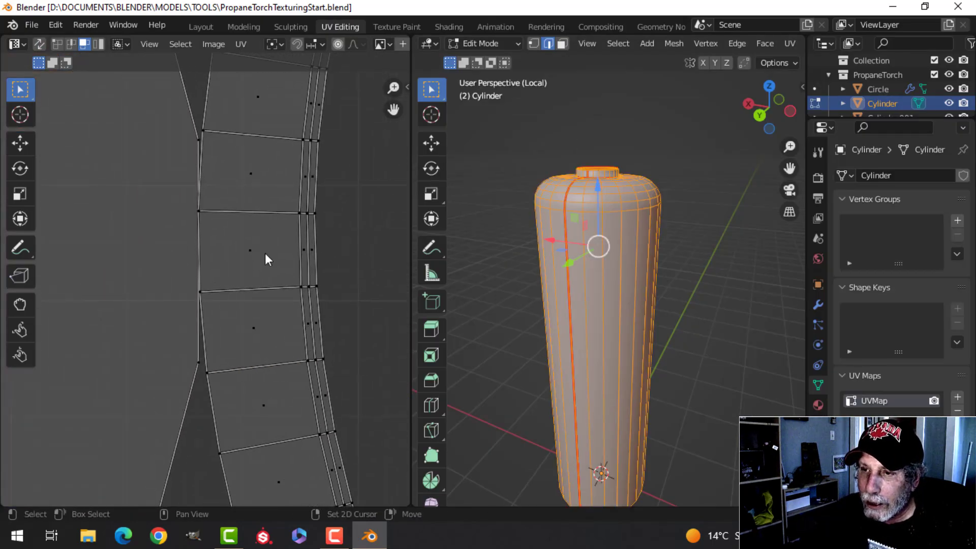
# Straighten the upper and lower edges of the curved strip's middle quad by scaling each to 0 along Y
pyautogui.click(247, 218)
pyautogui.press('2')
pyautogui.click(252, 216)
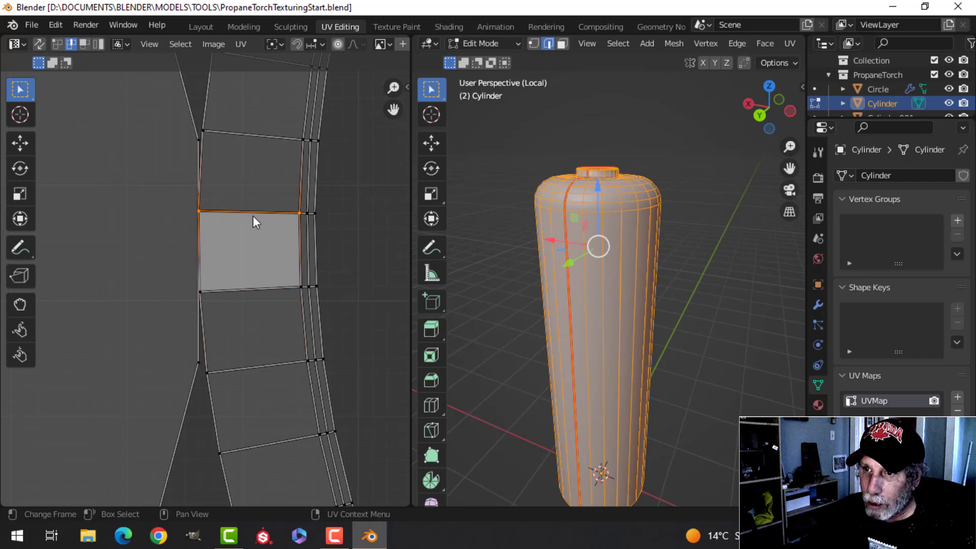
pyautogui.press('s')
pyautogui.click(322, 221)
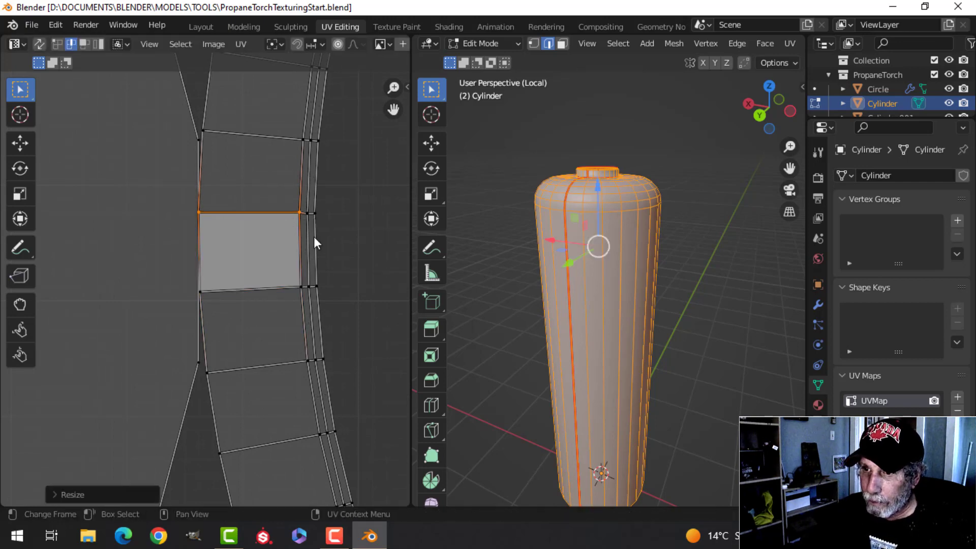
pyautogui.click(273, 289)
pyautogui.write('sy0')
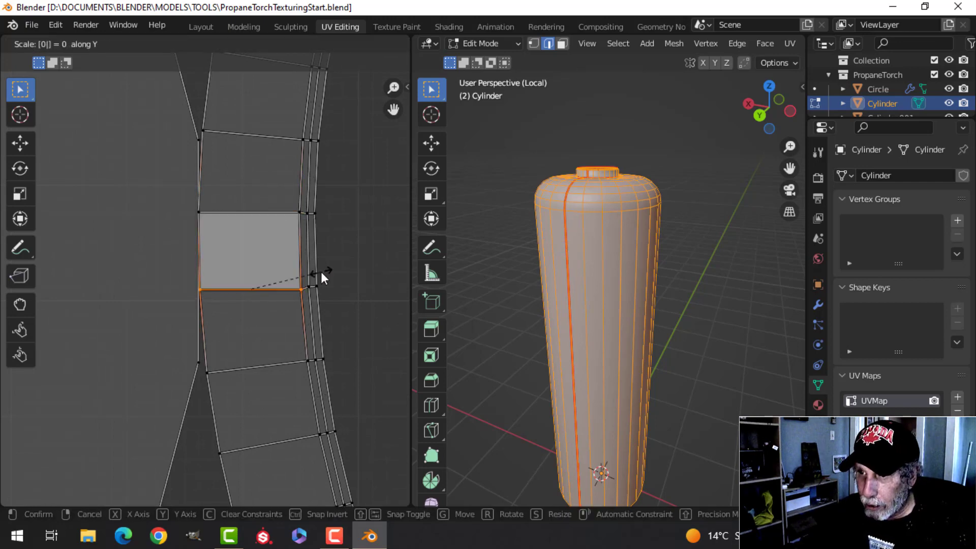
pyautogui.press('Return')
# Straighten the right and left edges of the strip's middle quad by scaling each to 0 along X
pyautogui.write('sx')
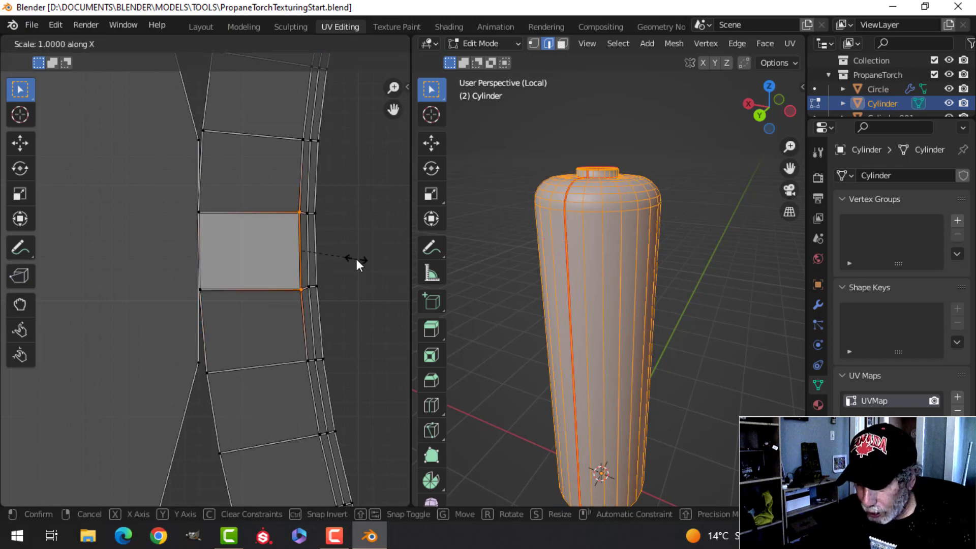
pyautogui.write('0')
pyautogui.press('Return')
pyautogui.click(211, 247)
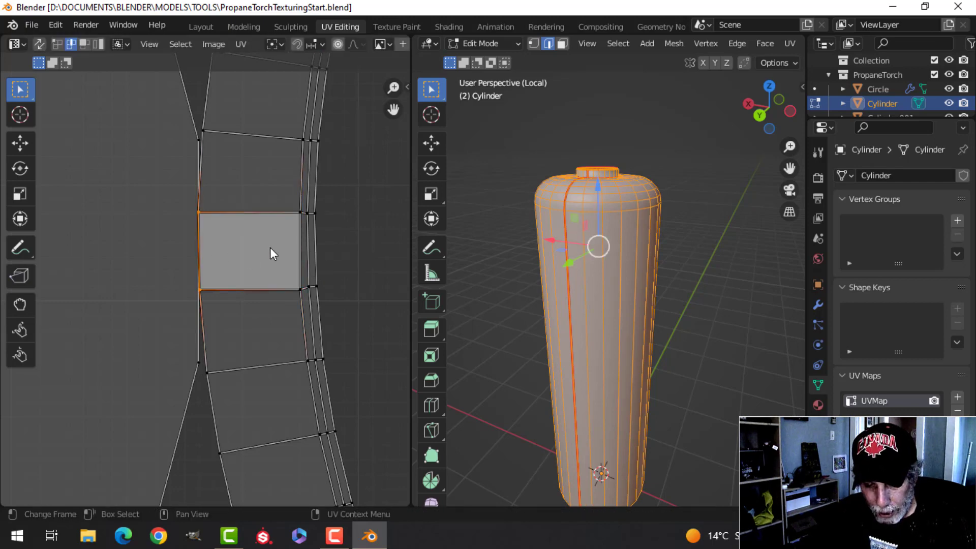
pyautogui.write('sx0')
pyautogui.press('Return')
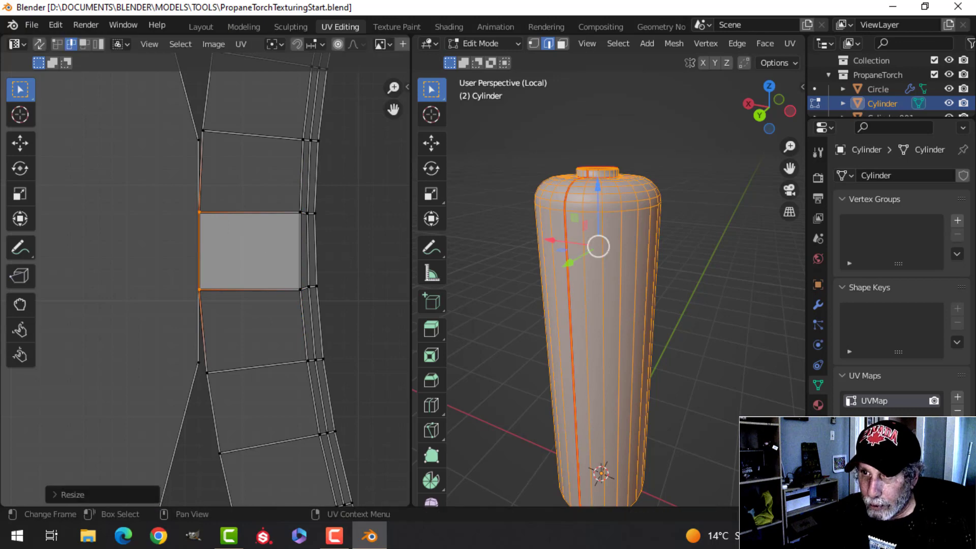
# Straighten the whole curved strip island with Follow Active Quads, using its squared middle quad as the active face
pyautogui.press('3')
pyautogui.click(270, 247)
pyautogui.scroll(-4, 335, 242)
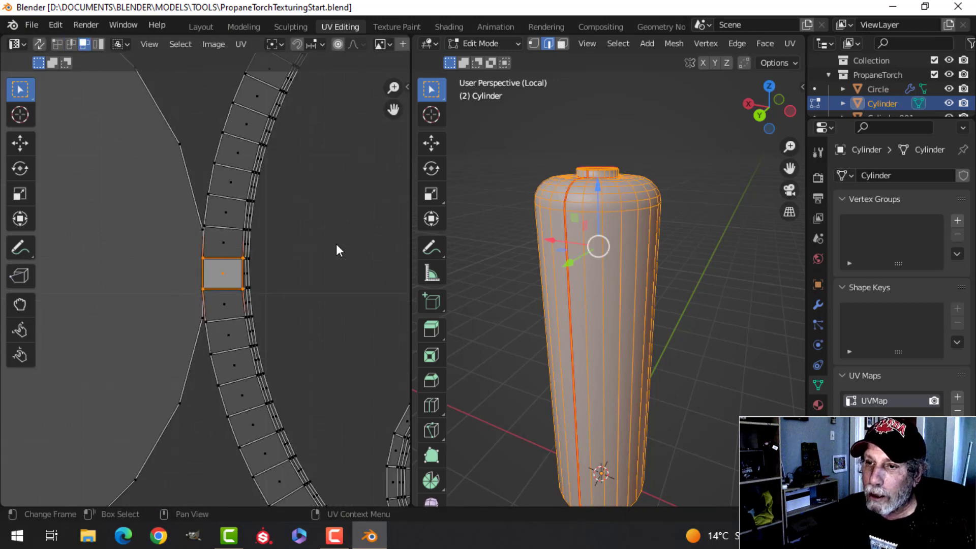
pyautogui.hotkey('ctrl', 'l')
pyautogui.scroll(-3, 336, 250)
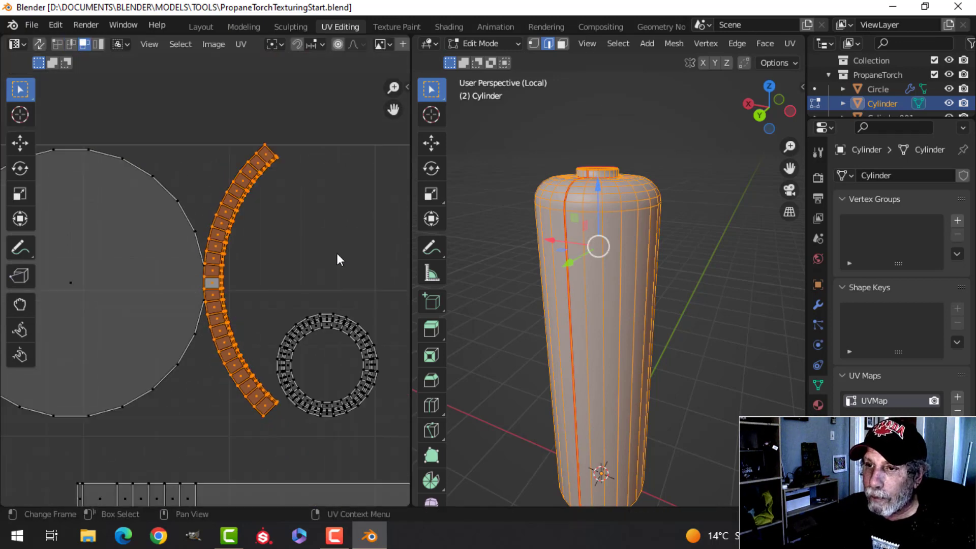
pyautogui.rightClick(232, 213)
pyautogui.click(231, 212)
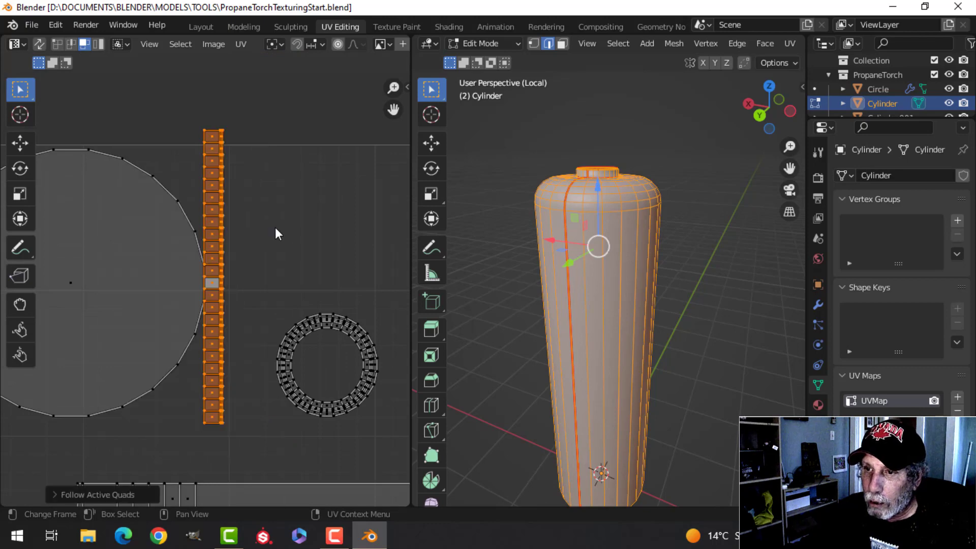
# Move the straightened strip island to the right of the small ring island, within the upper part of the UV square
pyautogui.scroll(-2, 285, 261)
pyautogui.scroll(-2, 288, 263)
pyautogui.moveTo(346, 267); pyautogui.dragTo(320, 267, button='middle')
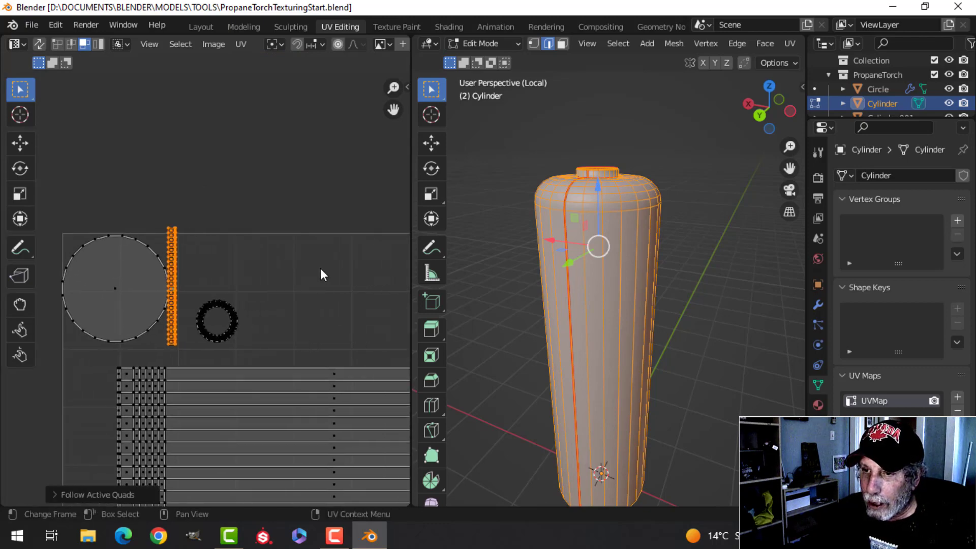
pyautogui.press('g')
pyautogui.click(2, 280)
pyautogui.scroll(3, 249, 288)
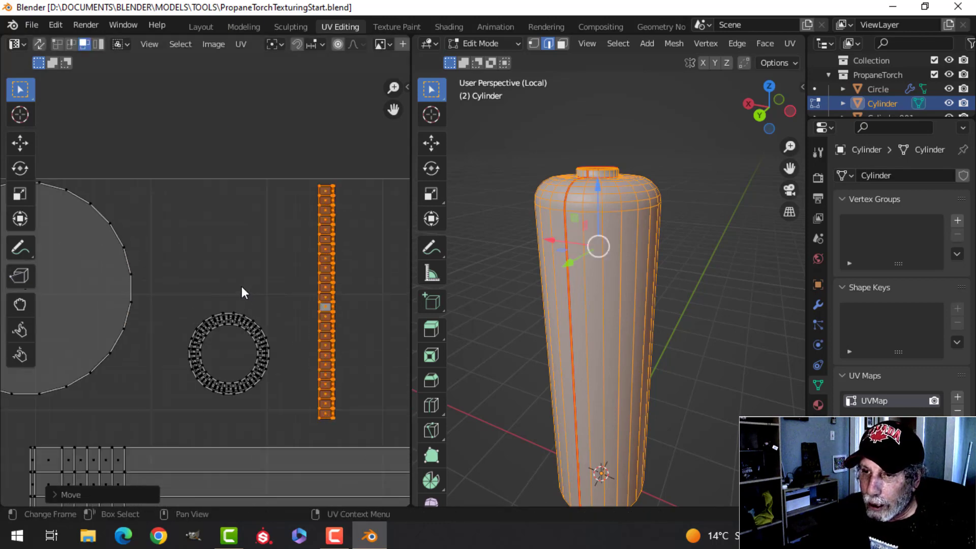
pyautogui.moveTo(242, 286); pyautogui.dragTo(247, 226, button='middle')
pyautogui.scroll(-6, 279, 315)
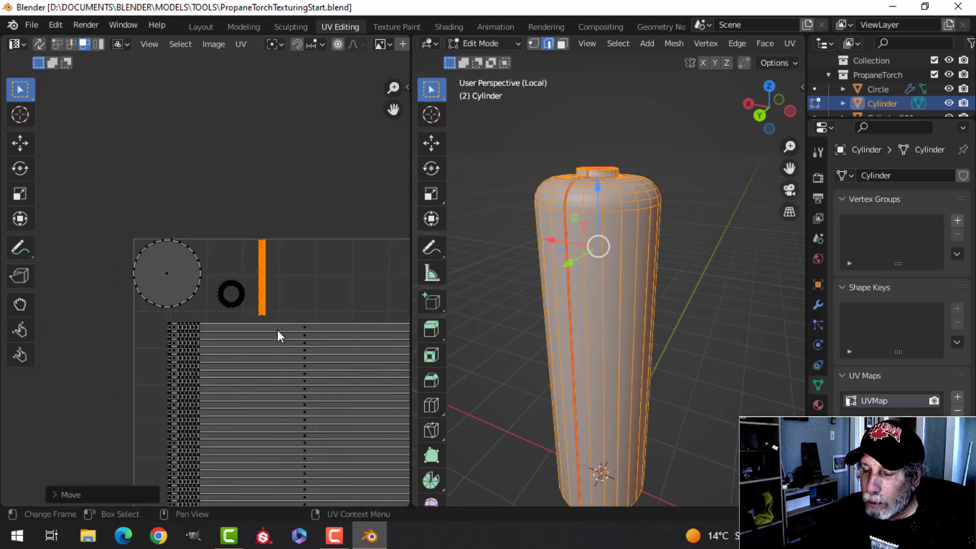
# Return the tank to Object Mode, exit local view, and hide the tank from the scene
pyautogui.scroll(-2, 583, 265)
pyautogui.scroll(2, 584, 269)
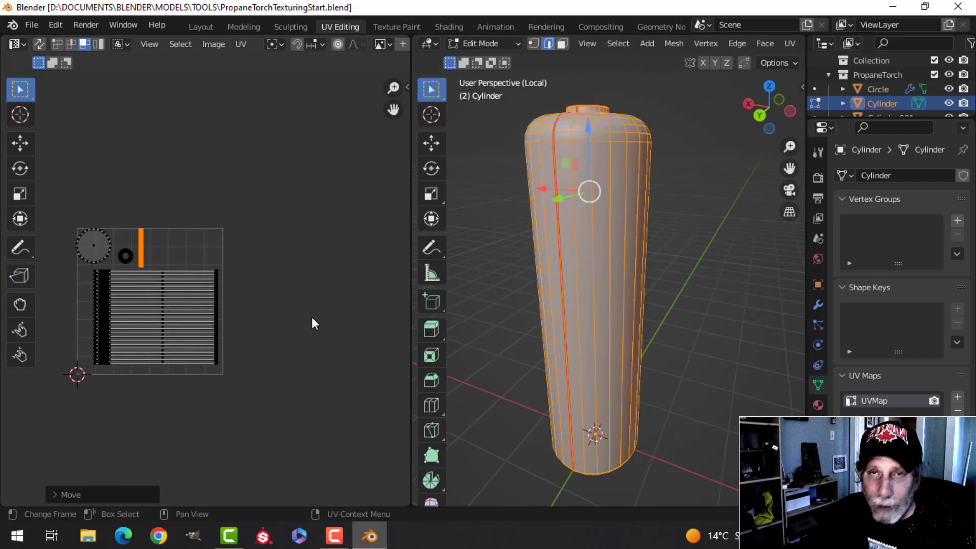
pyautogui.press('Tab')
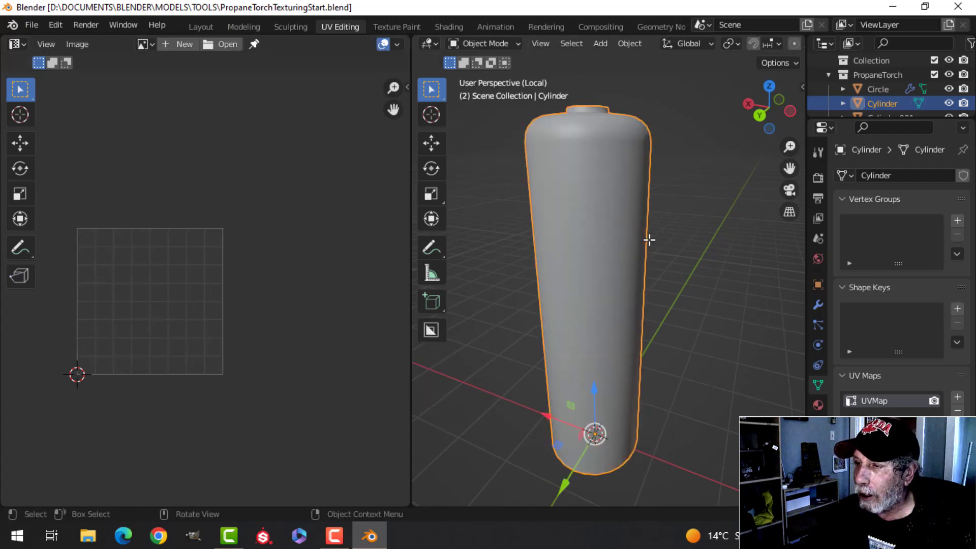
pyautogui.press('KP_Divide')
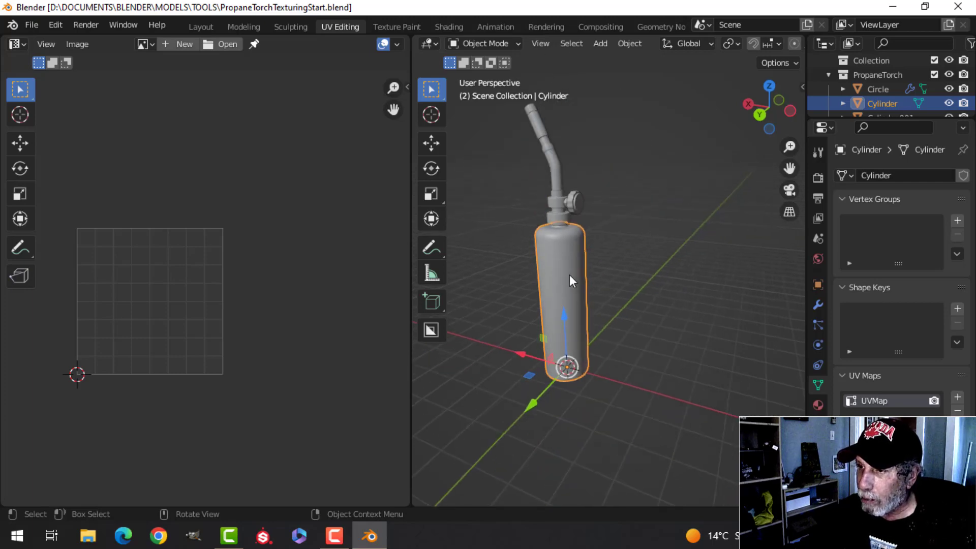
pyautogui.press('h')
# Isolate the stepped valve fitting at the base of the torch tube in local view and enter Edit Mode
pyautogui.scroll(6, 574, 246)
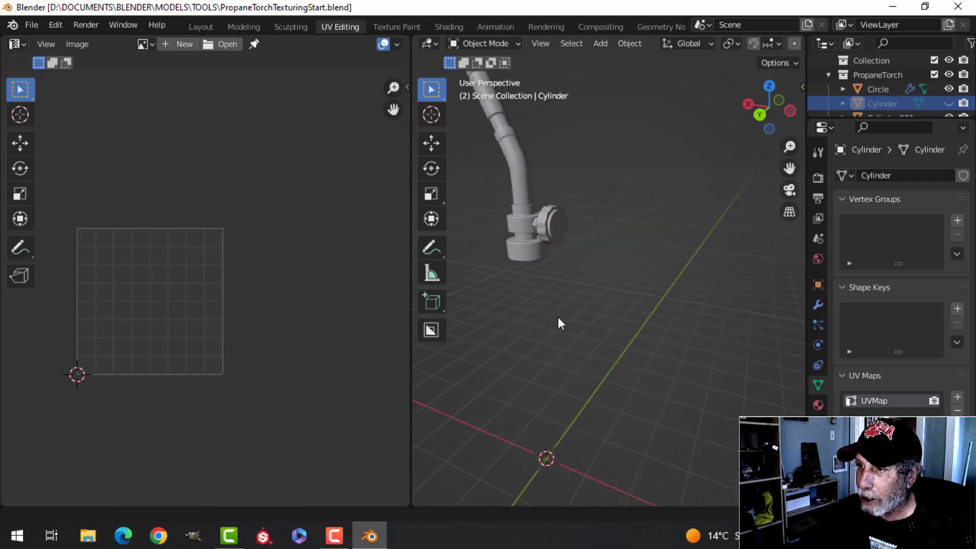
pyautogui.moveTo(550, 322); pyautogui.dragTo(637, 297, button='middle')
pyautogui.click(629, 299)
pyautogui.press('KP_Divide')
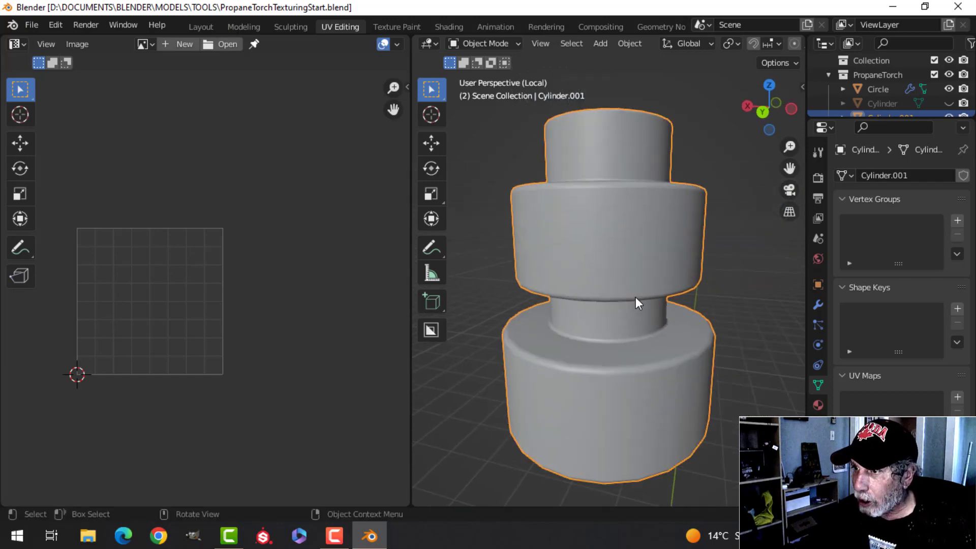
pyautogui.press('Tab')
# Mark the vertical edge line down the fitting's centre as a seam in the back orthographic view
pyautogui.moveTo(590, 305); pyautogui.dragTo(559, 289, button='middle')
pyautogui.press('ctrl+KP_1')
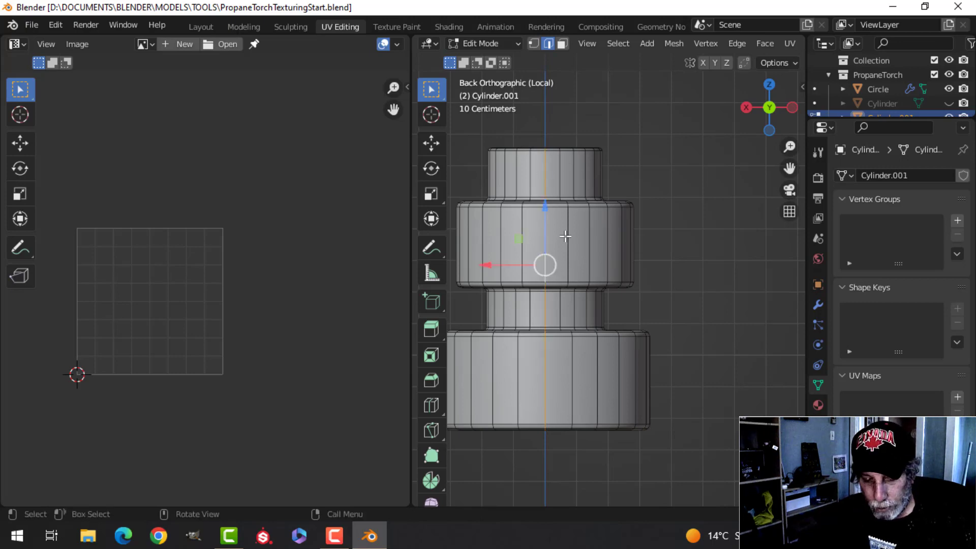
pyautogui.hotkey('ctrl', 'e')
pyautogui.click(529, 287)
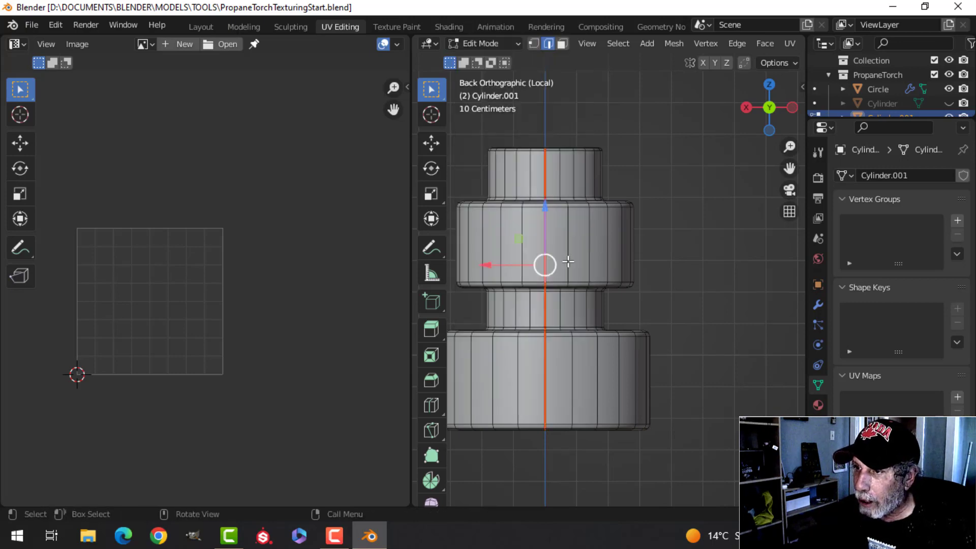
# Unwrap the whole fitting with only the vertical seam marked and inspect the resulting UV island
pyautogui.moveTo(630, 231); pyautogui.dragTo(616, 270, button='middle')
pyautogui.scroll(-3, 610, 277)
pyautogui.press('a')
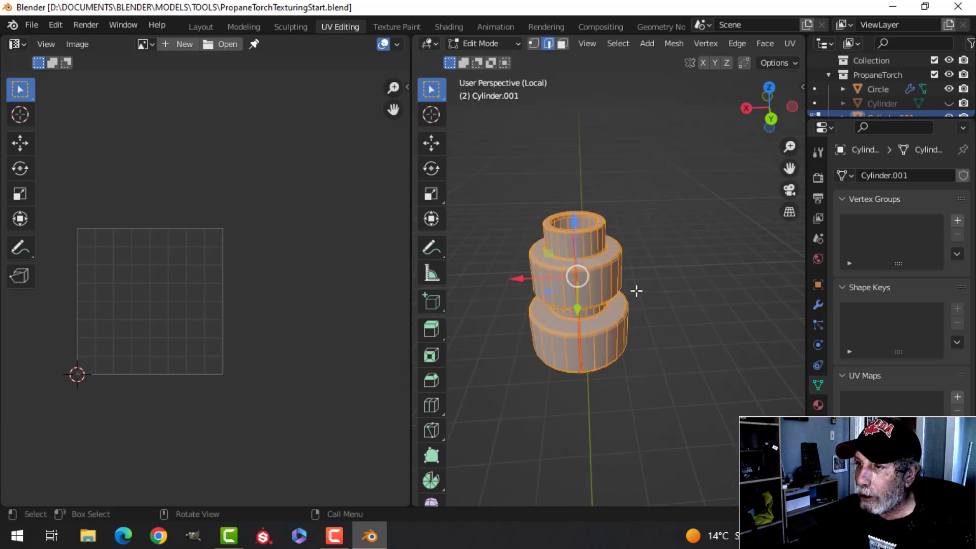
pyautogui.press('u')
pyautogui.click(605, 287)
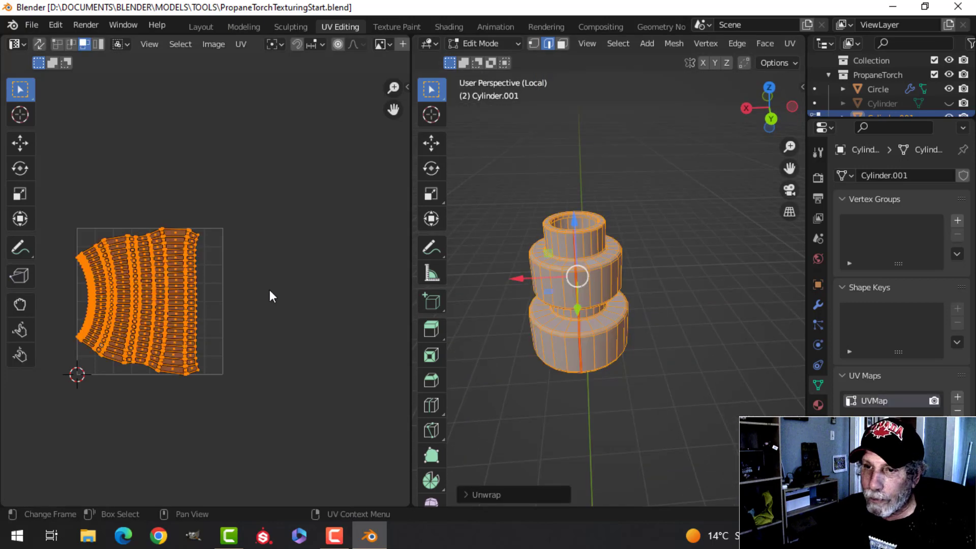
pyautogui.scroll(4, 142, 306)
pyautogui.scroll(-2, 188, 307)
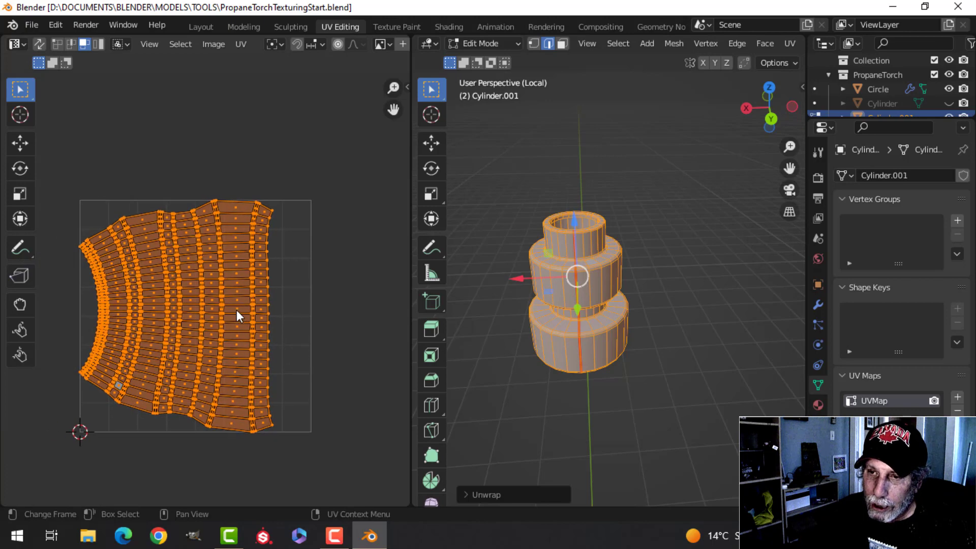
# Mark the edge loop around the outer rim of the fitting's underside as a seam
pyautogui.moveTo(592, 305); pyautogui.dragTo(588, 236, button='middle')
pyautogui.scroll(3, 590, 315)
pyautogui.hotkey('alt', 'a')
pyautogui.scroll(2, 575, 290)
pyautogui.moveTo(576, 276); pyautogui.dragTo(615, 285, button='middle')
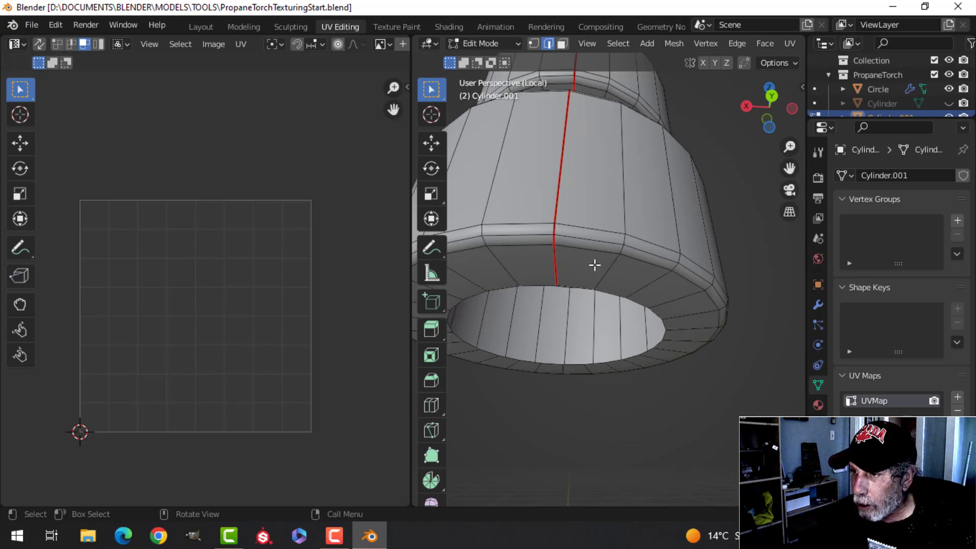
pyautogui.keyDown('alt'); pyautogui.click(571, 237); pyautogui.keyUp('alt')
pyautogui.moveTo(620, 235)
pyautogui.mouseDown(button='middle')
pyautogui.moveTo(599, 283)
pyautogui.moveTo(625, 227)
pyautogui.mouseUp(button='middle')
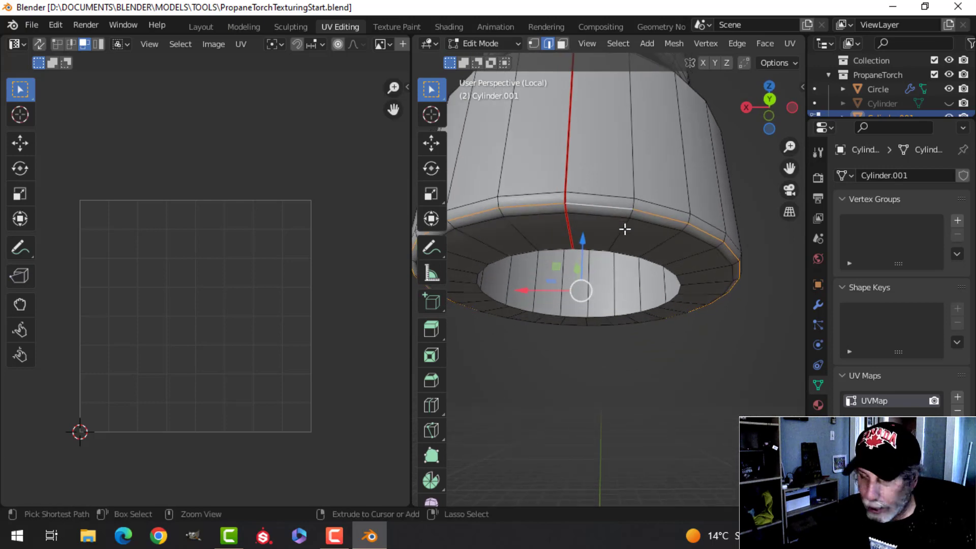
pyautogui.hotkey('ctrl', 'e')
pyautogui.click(580, 285)
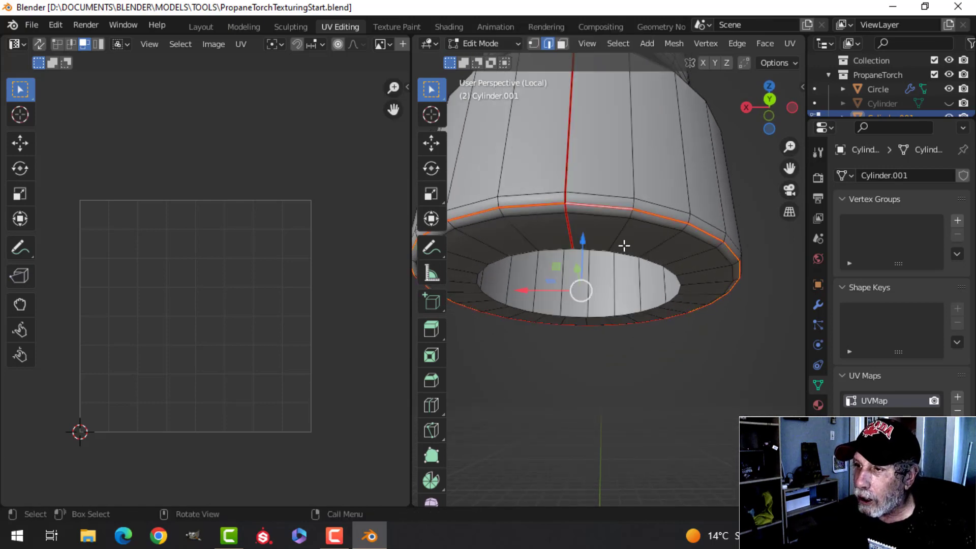
pyautogui.moveTo(623, 244); pyautogui.dragTo(620, 231, button='middle')
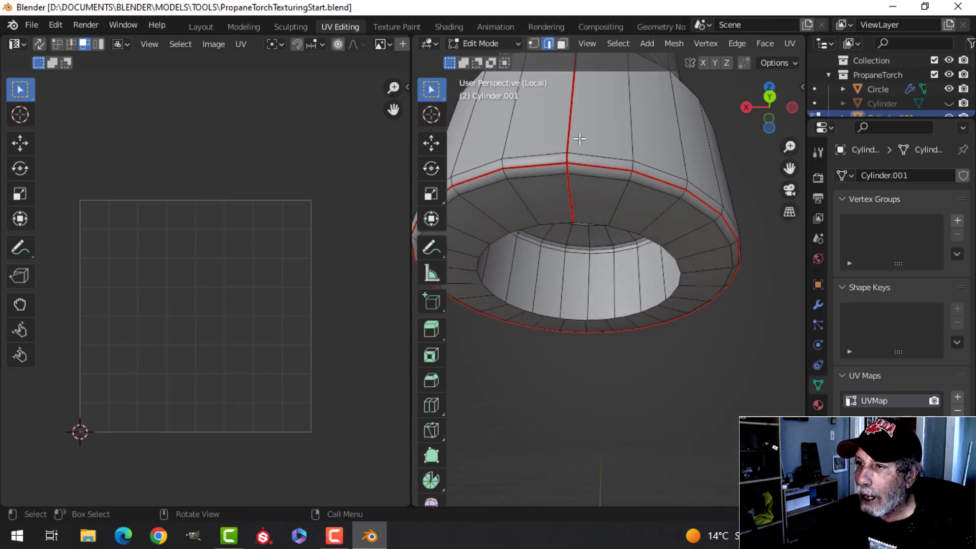
# Clear the seam from the short edges crossing the underside ring, between the circular rim seam and the hole
pyautogui.moveTo(579, 138); pyautogui.dragTo(607, 219, button='middle')
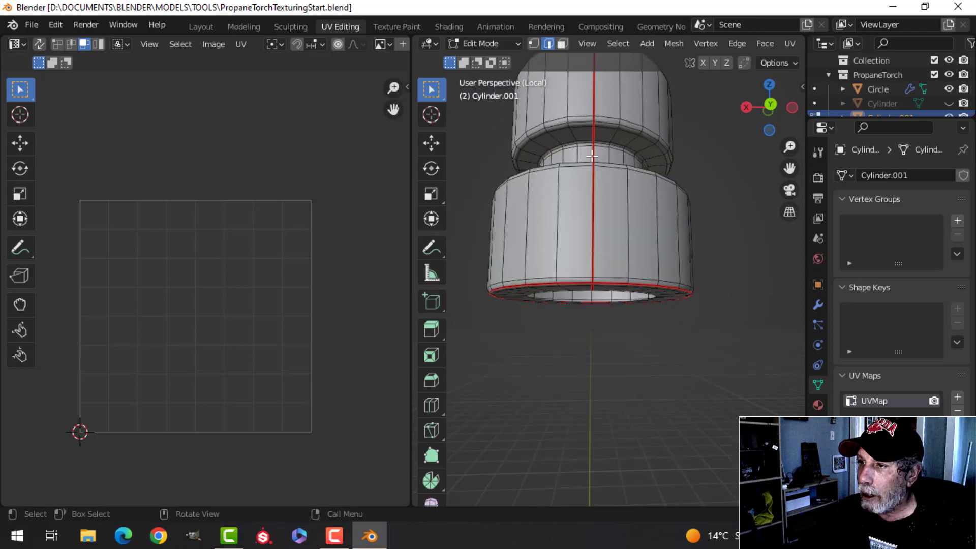
pyautogui.moveTo(709, 297); pyautogui.dragTo(608, 244, button='middle')
pyautogui.hotkey('alt', 'a')
pyautogui.scroll(1, 576, 226)
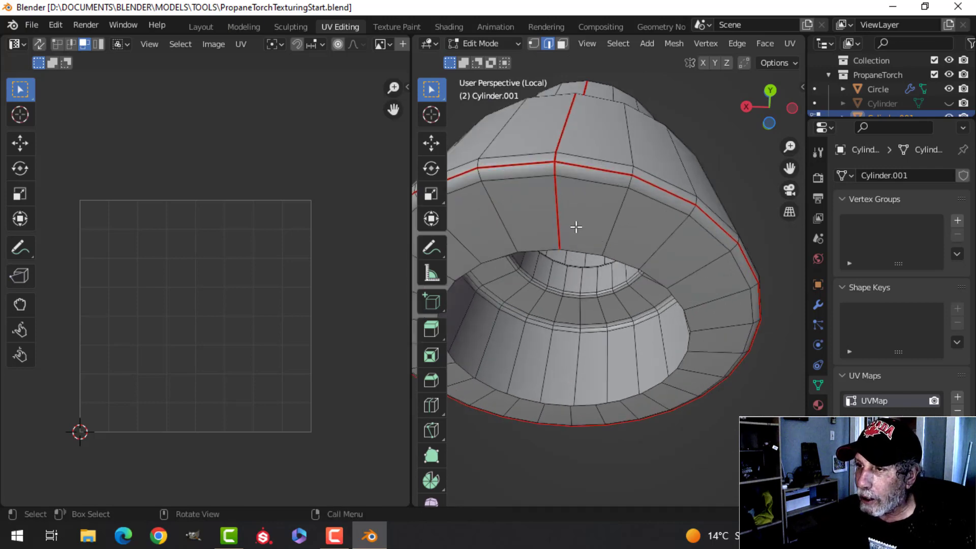
pyautogui.keyDown('shift'); pyautogui.click(564, 178); pyautogui.keyUp('shift')
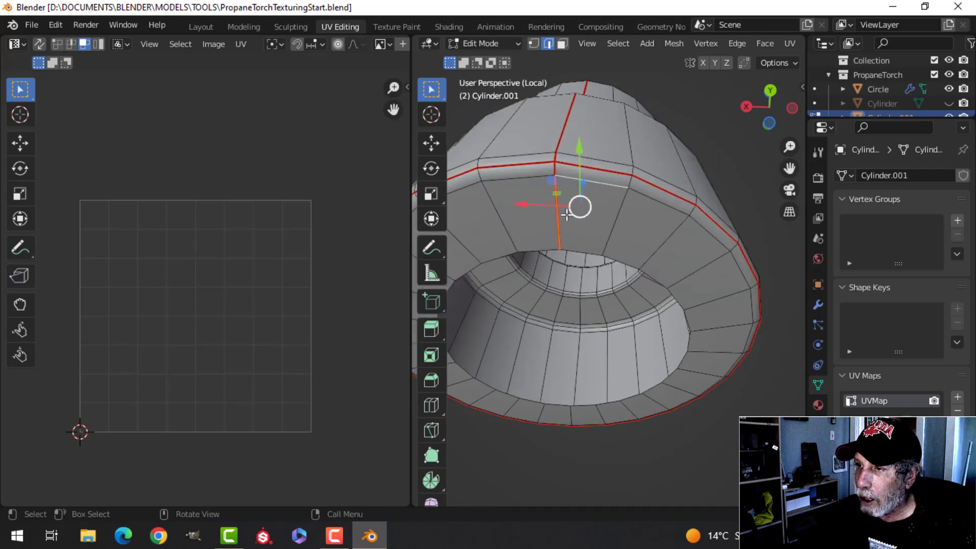
pyautogui.hotkey('ctrl', 'z')
pyautogui.keyDown('shift'); pyautogui.click(555, 168); pyautogui.keyUp('shift')
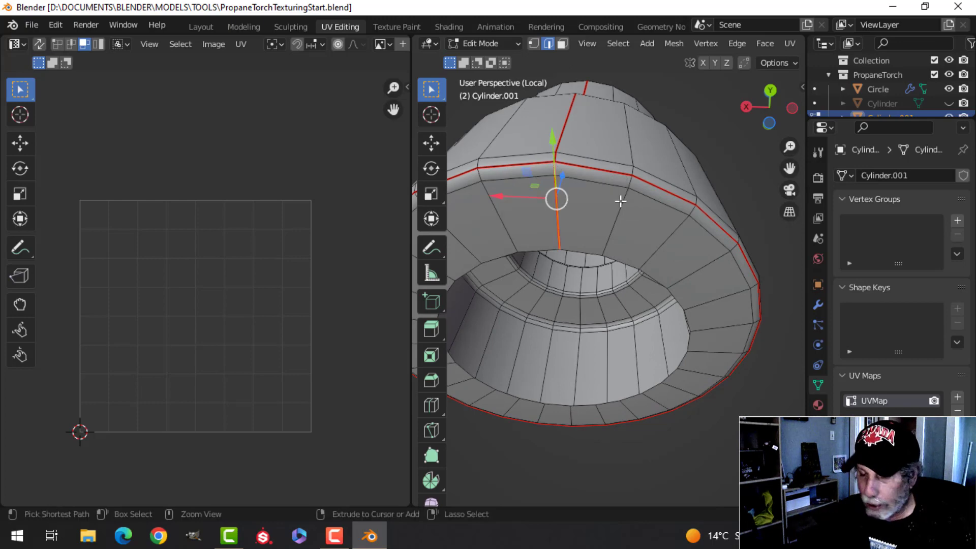
pyautogui.hotkey('ctrl', 'e')
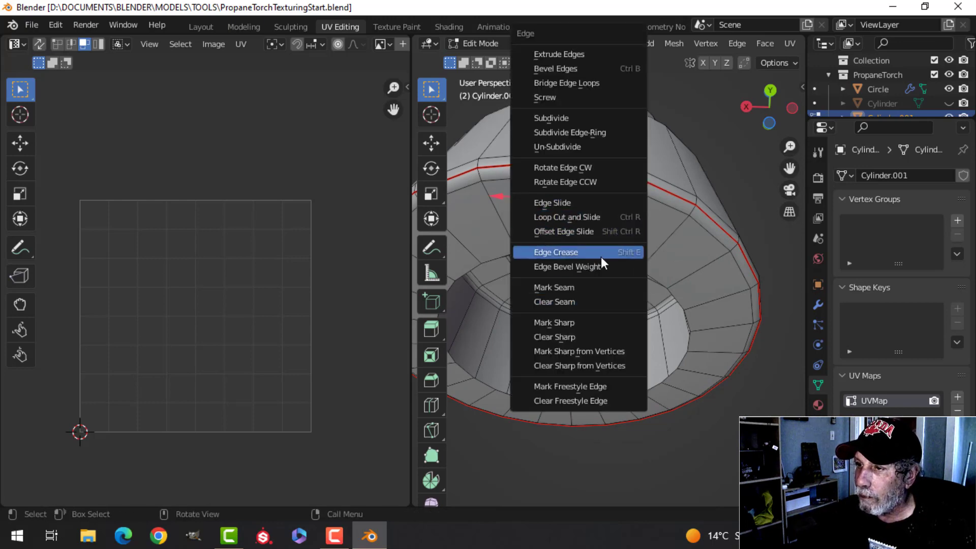
pyautogui.click(584, 288)
pyautogui.scroll(-3, 623, 243)
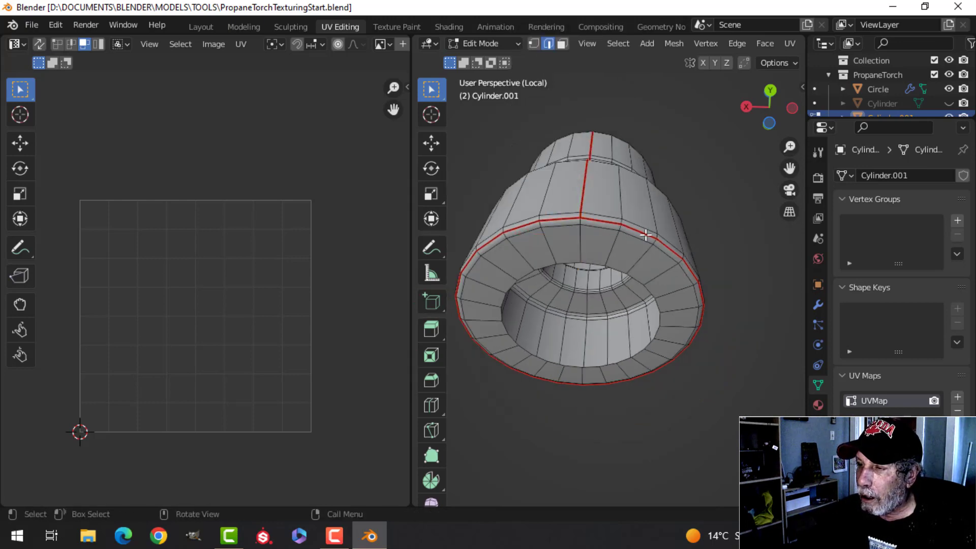
# Select the whole fitting and unwrap it again using the updated seams
pyautogui.moveTo(645, 234); pyautogui.dragTo(633, 276, button='middle')
pyautogui.press('a')
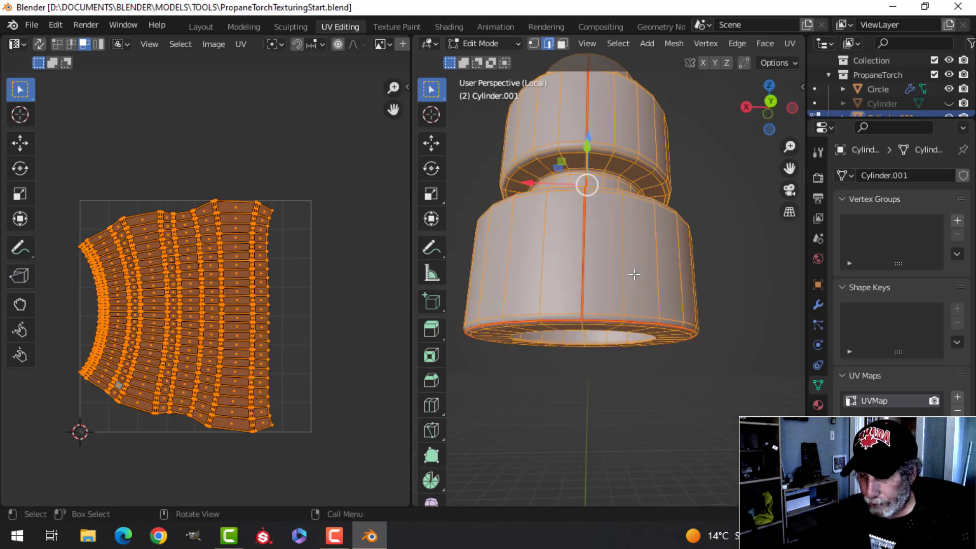
pyautogui.press('u')
pyautogui.click(633, 275)
pyautogui.scroll(2, 285, 306)
pyautogui.moveTo(271, 340); pyautogui.dragTo(273, 224, button='middle')
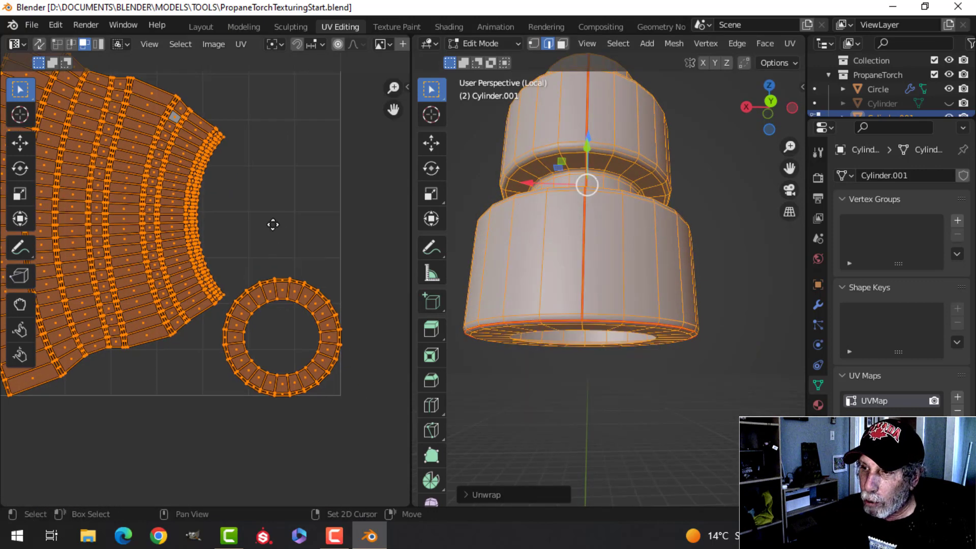
pyautogui.scroll(2, 289, 265)
# Mark the upper outer edge loop of the fitting's bottom section as a seam
pyautogui.moveTo(600, 239); pyautogui.dragTo(621, 259, button='middle')
pyautogui.scroll(-3, 274, 282)
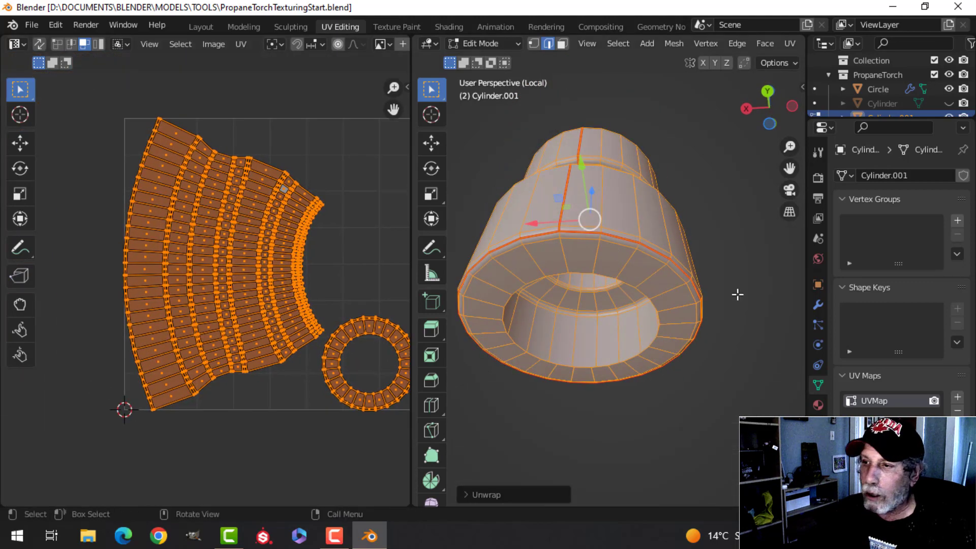
pyautogui.moveTo(736, 294); pyautogui.dragTo(594, 346, button='middle')
pyautogui.scroll(3, 593, 346)
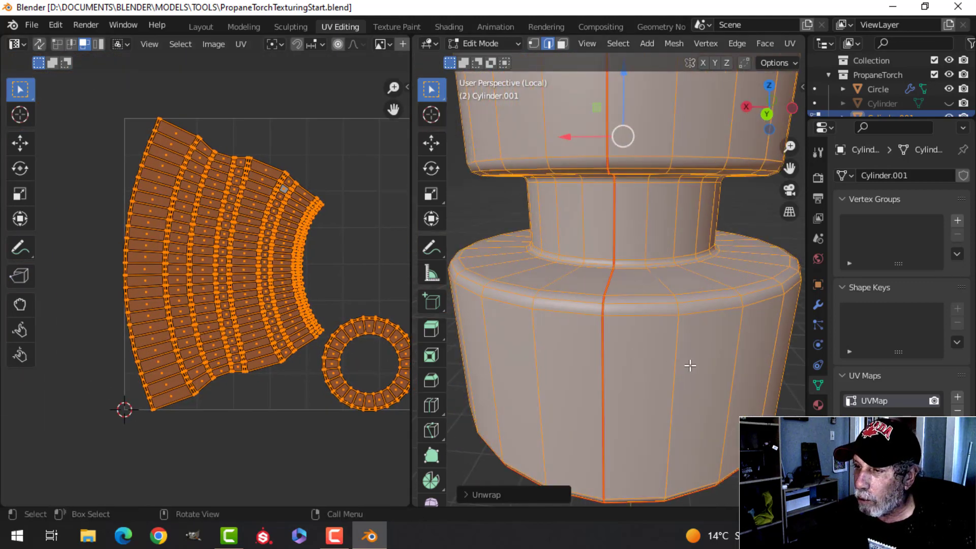
pyautogui.hotkey('alt', 'a')
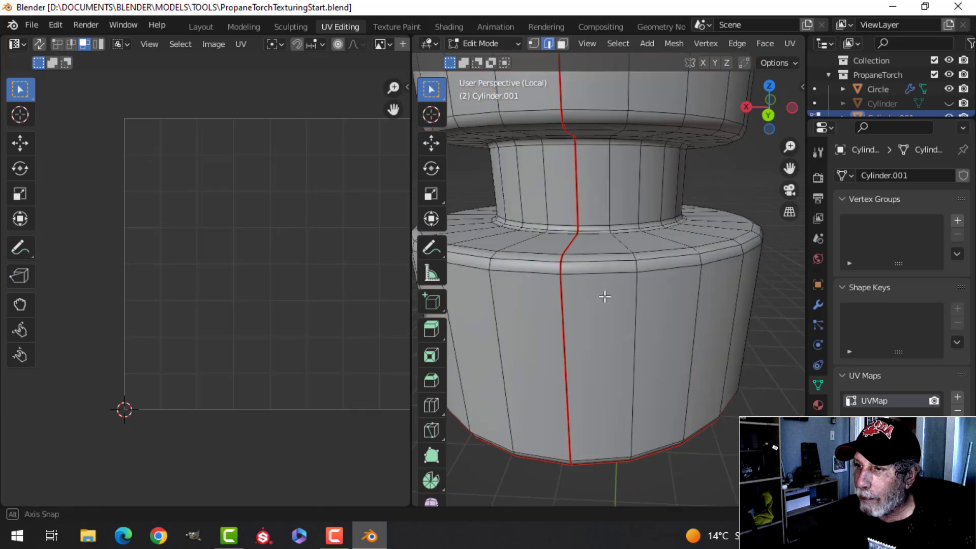
pyautogui.keyDown('alt'); pyautogui.click(590, 261); pyautogui.keyUp('alt')
pyautogui.moveTo(653, 290); pyautogui.dragTo(642, 312, button='middle')
pyautogui.hotkey('ctrl', 'e')
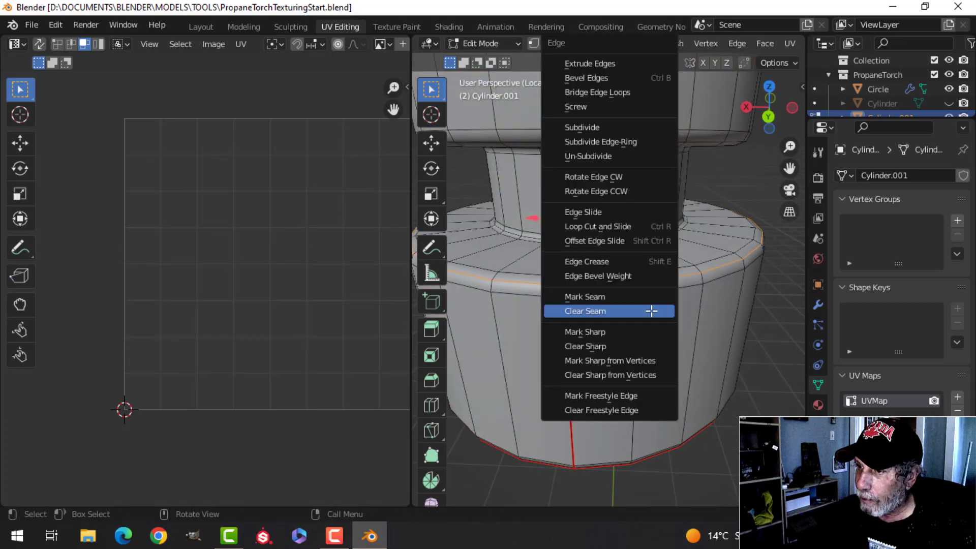
pyautogui.click(626, 298)
# Mark the edge loop around the base of the narrow neck, above the bottom section, as a seam
pyautogui.scroll(5, 646, 289)
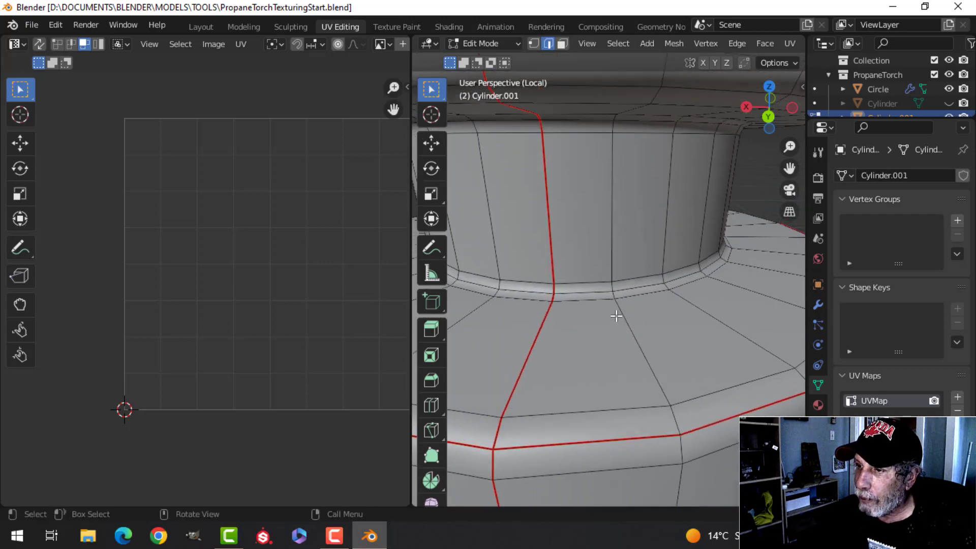
pyautogui.keyDown('alt'); pyautogui.click(572, 299); pyautogui.keyUp('alt')
pyautogui.scroll(-2, 583, 325)
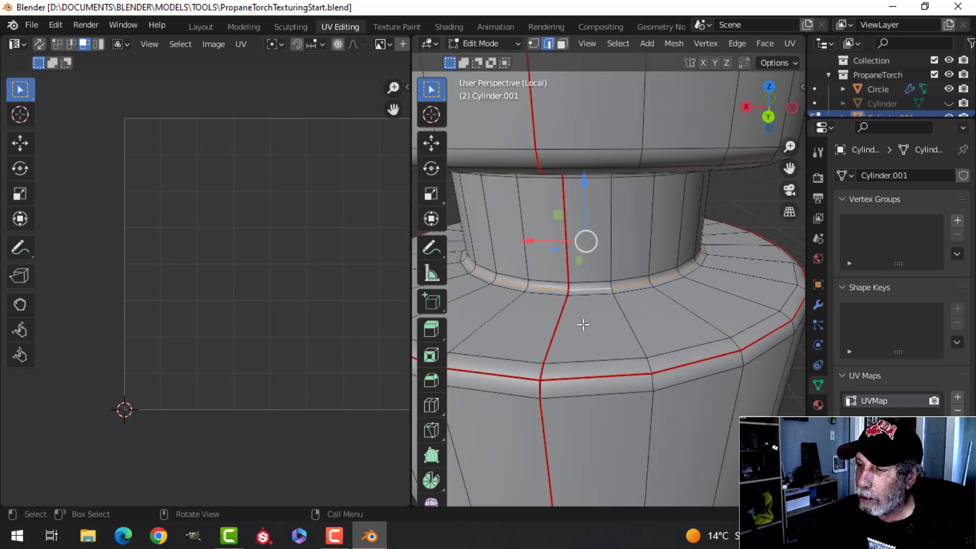
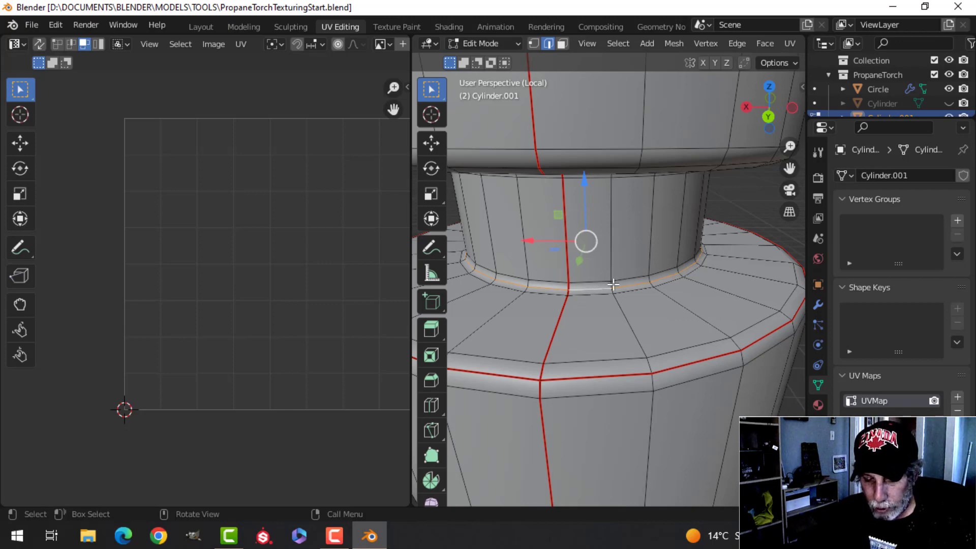
pyautogui.hotkey('ctrl', 'e')
pyautogui.click(593, 283)
# Mark the edge loop around the top of the narrow neck, where it meets the middle section, as a seam
pyautogui.moveTo(592, 283); pyautogui.dragTo(584, 231, button='middle')
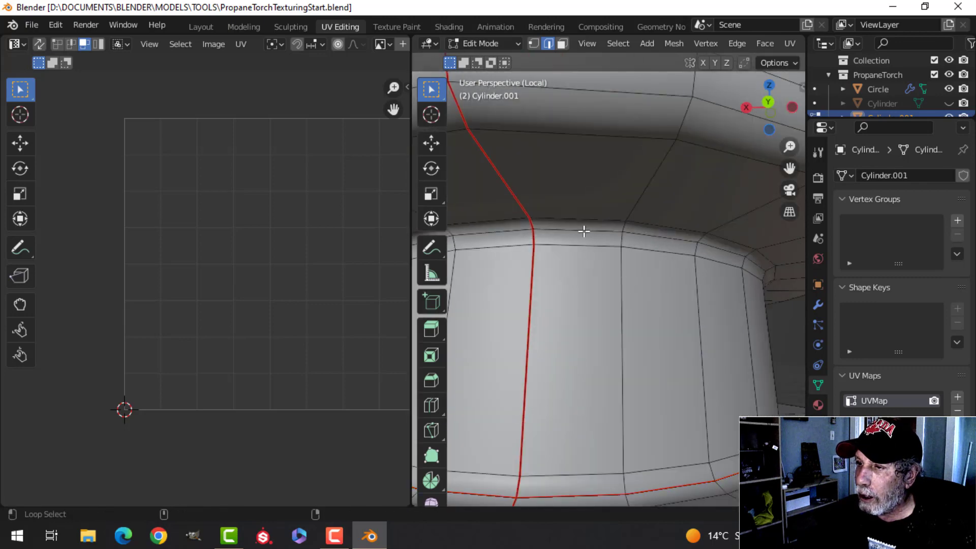
pyautogui.keyDown('alt'); pyautogui.click(584, 231); pyautogui.keyUp('alt')
pyautogui.hotkey('ctrl', 'e')
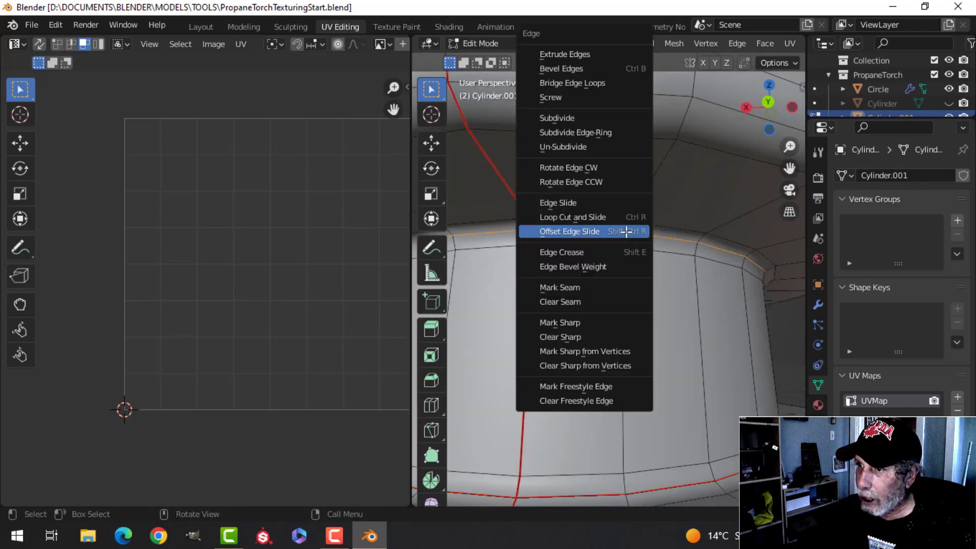
pyautogui.click(596, 286)
# Mark the lower outer edge loop of the fitting's middle section as a seam
pyautogui.moveTo(596, 286); pyautogui.dragTo(583, 222, button='middle')
pyautogui.hotkey('alt', 'a')
pyautogui.keyDown('alt'); pyautogui.click(598, 230); pyautogui.keyUp('alt')
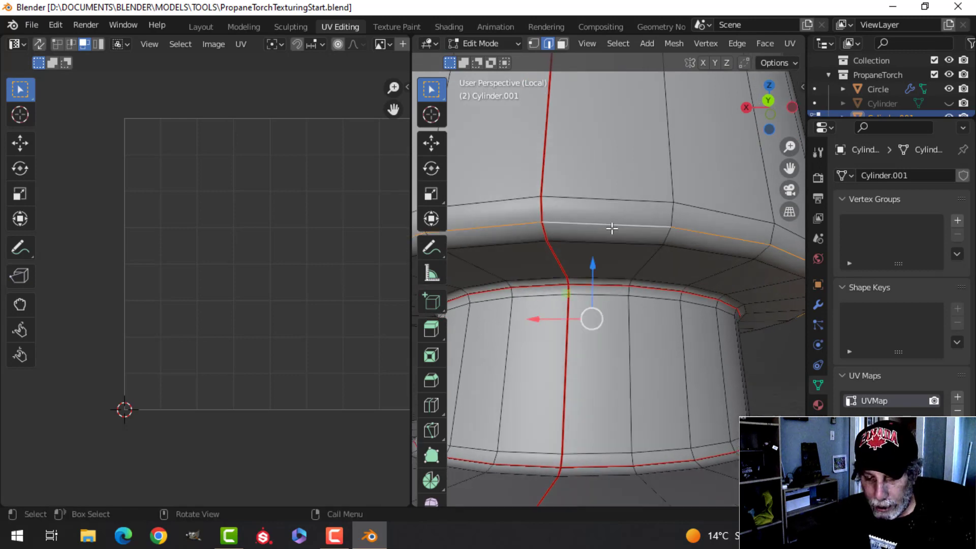
pyautogui.hotkey('ctrl', 'e')
pyautogui.click(568, 285)
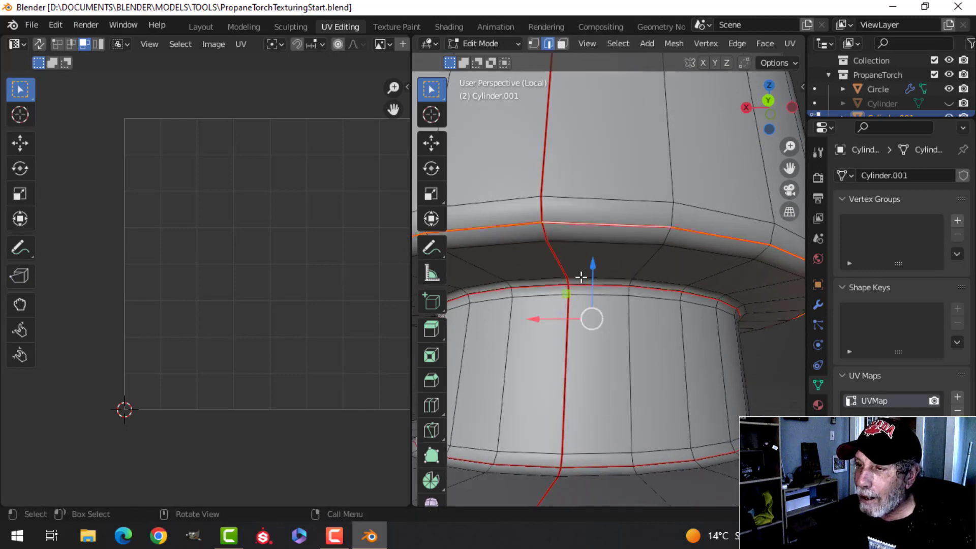
# Mark the upper outer edge loop of the fitting's middle section as a seam
pyautogui.moveTo(588, 318); pyautogui.dragTo(548, 201, button='middle')
pyautogui.hotkey('alt', 'a')
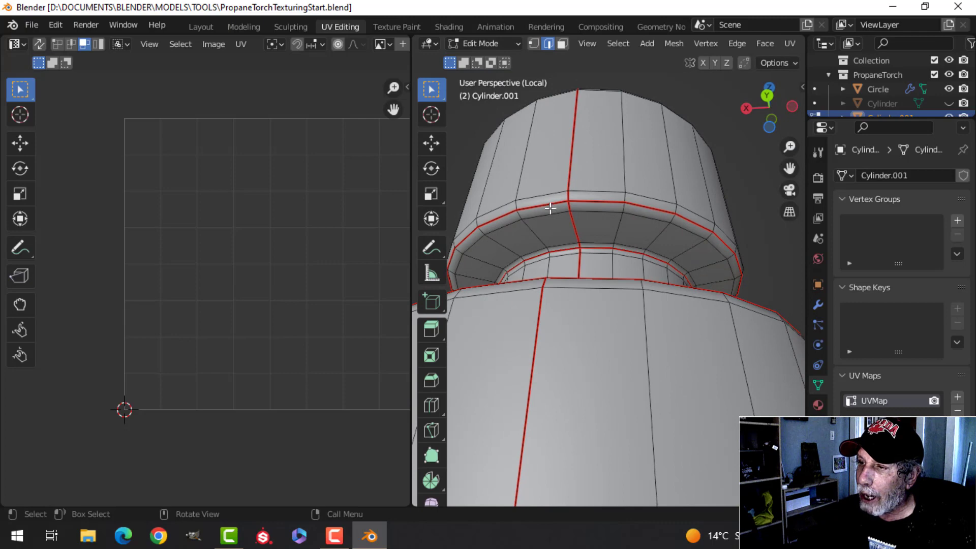
pyautogui.moveTo(630, 196); pyautogui.dragTo(651, 325, button='middle')
pyautogui.keyDown('alt'); pyautogui.click(649, 289); pyautogui.keyUp('alt')
pyautogui.hotkey('ctrl', 'e')
pyautogui.click(652, 288)
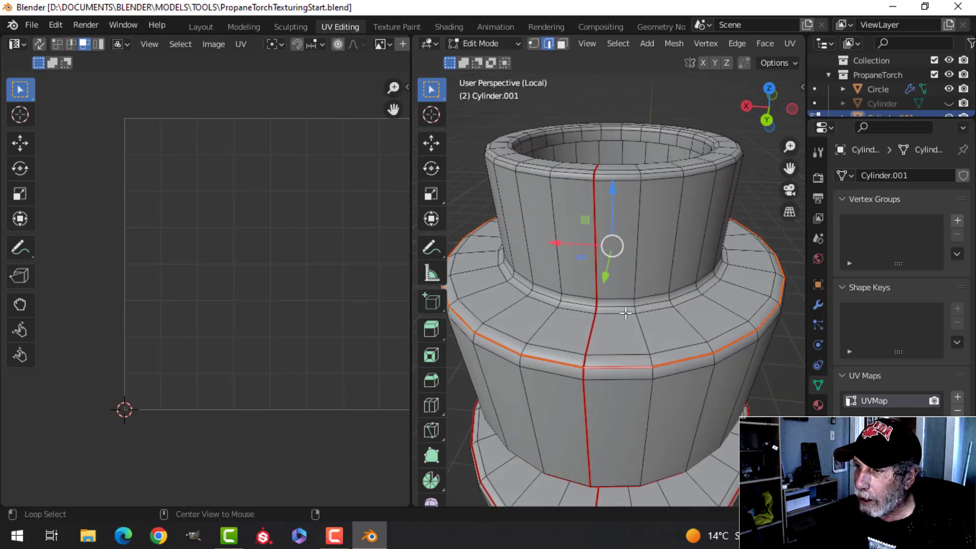
# Mark the edge loop around the base of the fitting's top section as a seam
pyautogui.hotkey('alt', 'a')
pyautogui.keyDown('alt'); pyautogui.click(632, 307); pyautogui.keyUp('alt')
pyautogui.hotkey('ctrl', 'e')
pyautogui.click(634, 304)
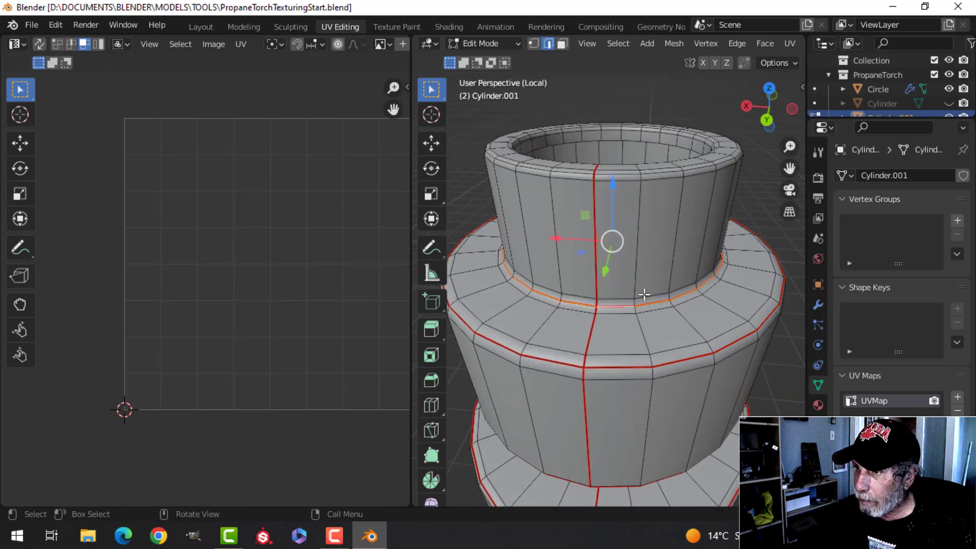
# Mark the outer edge loop of the top section's rim as a seam
pyautogui.moveTo(644, 289); pyautogui.dragTo(649, 285, button='middle')
pyautogui.scroll(5, 630, 270)
pyautogui.keyDown('shift'); pyautogui.moveTo(617, 229); pyautogui.dragTo(627, 246, button='middle'); pyautogui.keyUp('shift')
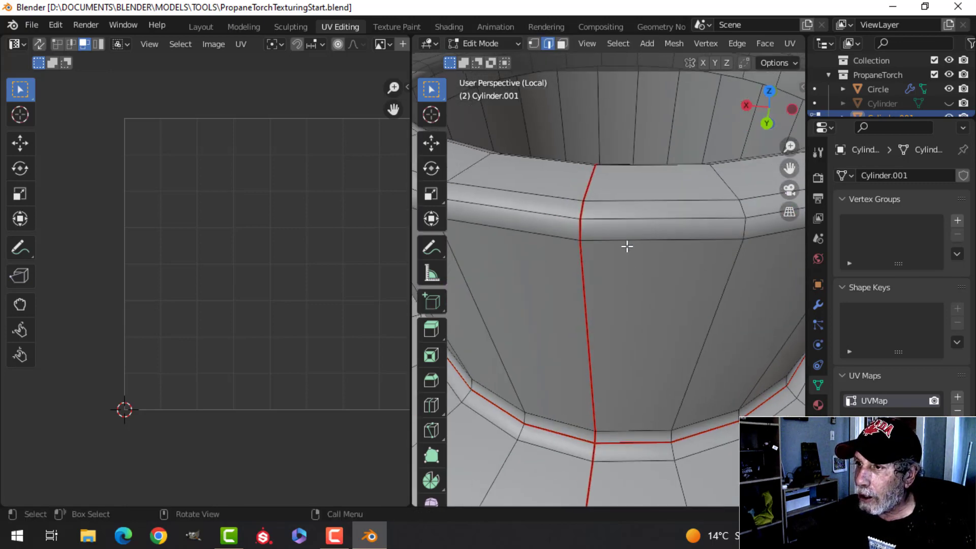
pyautogui.keyDown('alt'); pyautogui.click(613, 220); pyautogui.keyUp('alt')
pyautogui.hotkey('ctrl', 'e')
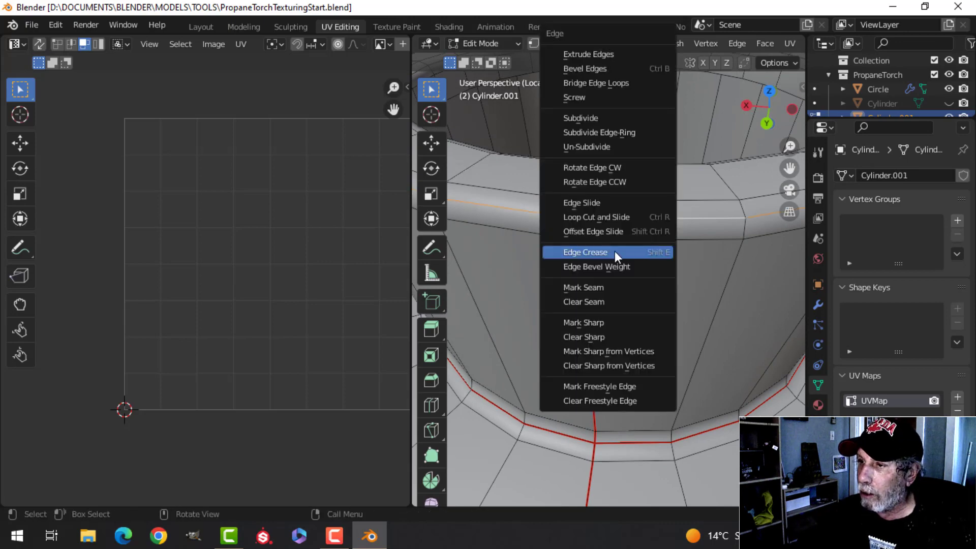
pyautogui.click(605, 287)
# Mark the inner edge loop of the top rim as a seam
pyautogui.hotkey('alt', 'a')
pyautogui.moveTo(634, 228); pyautogui.dragTo(736, 225, button='middle')
pyautogui.moveTo(593, 179); pyautogui.dragTo(555, 315, button='middle')
pyautogui.scroll(5, 555, 315)
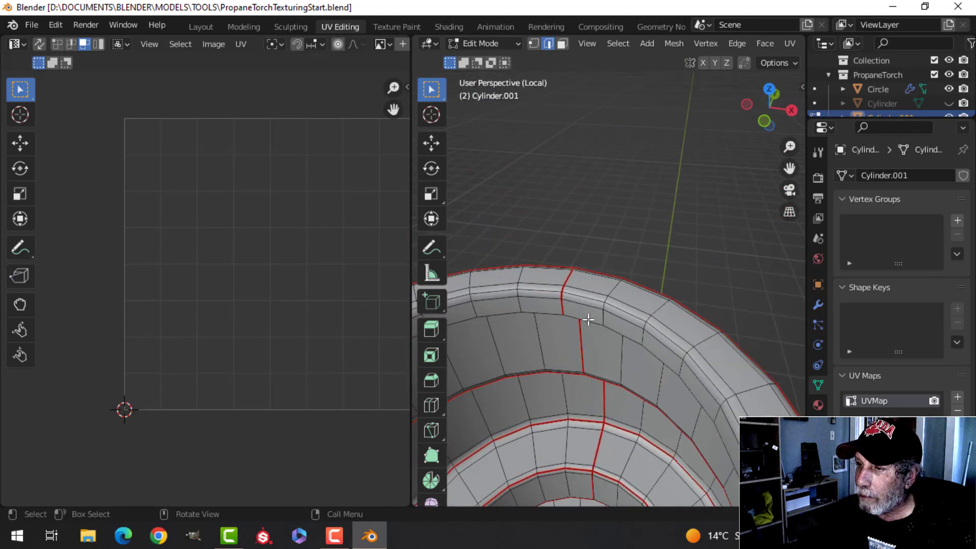
pyautogui.moveTo(617, 348); pyautogui.dragTo(674, 306, button='middle')
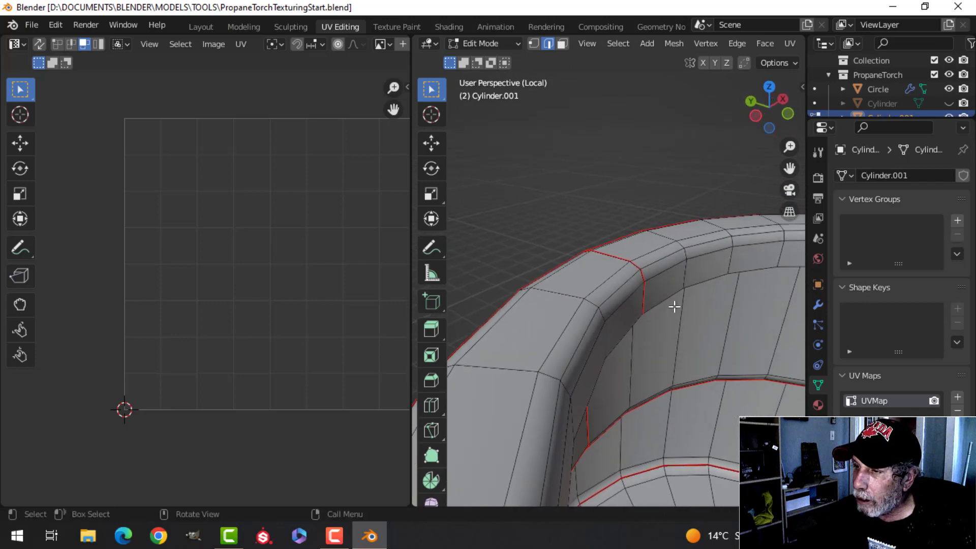
pyautogui.keyDown('alt'); pyautogui.click(619, 285); pyautogui.keyUp('alt')
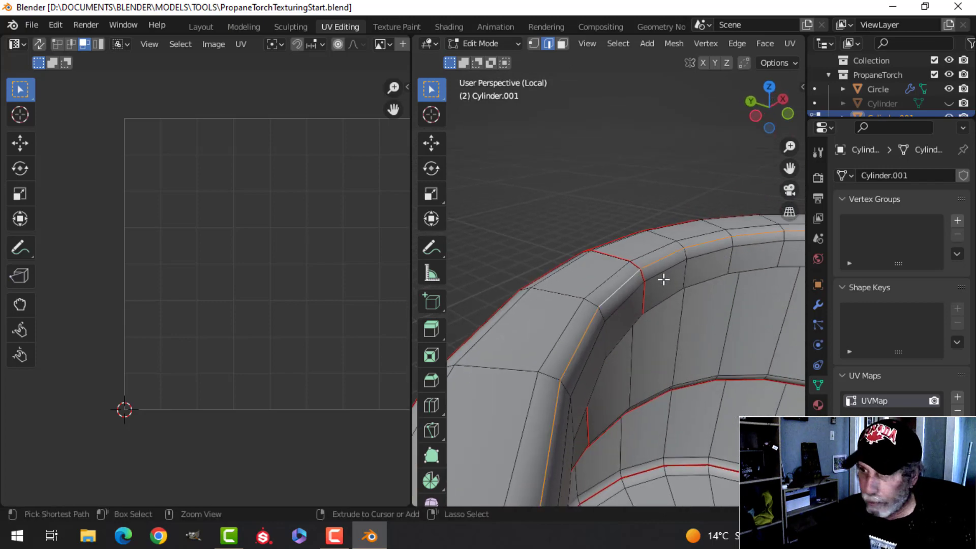
pyautogui.hotkey('ctrl', 'e')
pyautogui.click(658, 282)
pyautogui.hotkey('alt', 'a')
# Clear the seam from the short vertical edge just inside the top rim
pyautogui.moveTo(664, 289); pyautogui.dragTo(623, 294, button='middle')
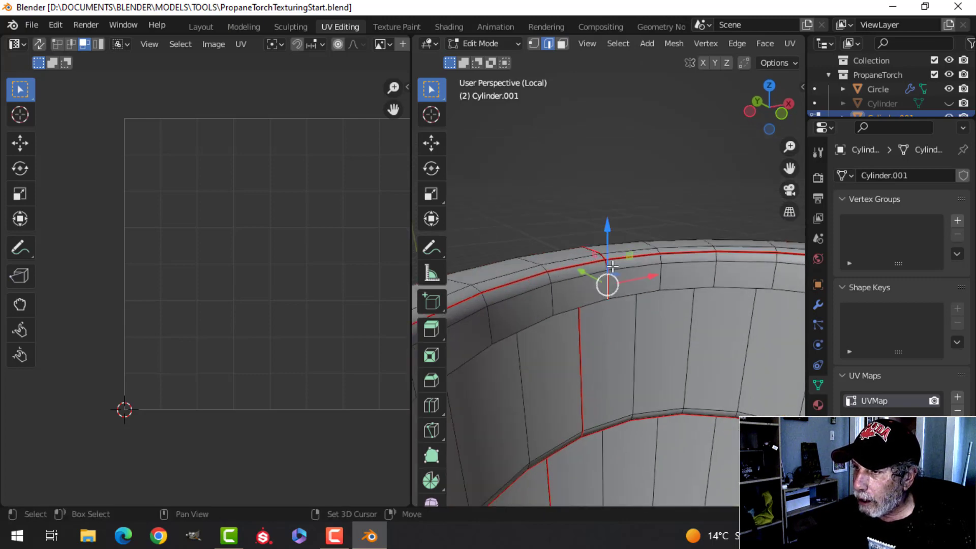
pyautogui.click(613, 267)
pyautogui.hotkey('alt', 'a')
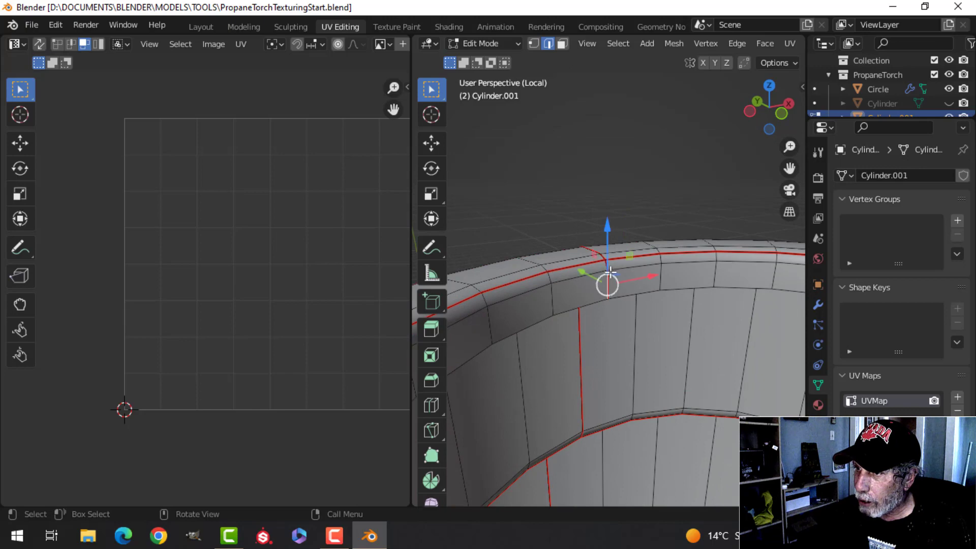
pyautogui.keyDown('shift'); pyautogui.click(625, 275); pyautogui.keyUp('shift')
pyautogui.hotkey('ctrl', 'e')
pyautogui.click(637, 285)
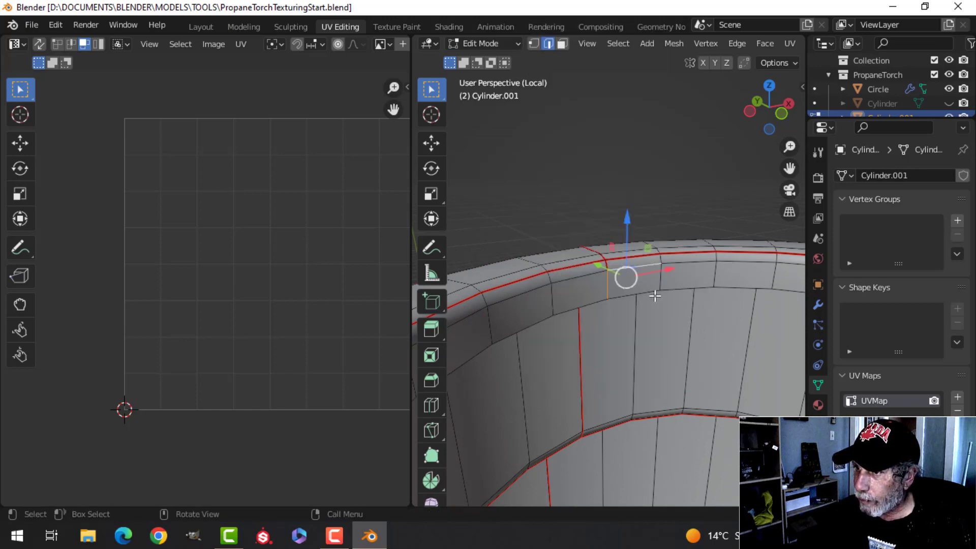
pyautogui.hotkey('alt', 'a')
pyautogui.hotkey('ctrl', 'e')
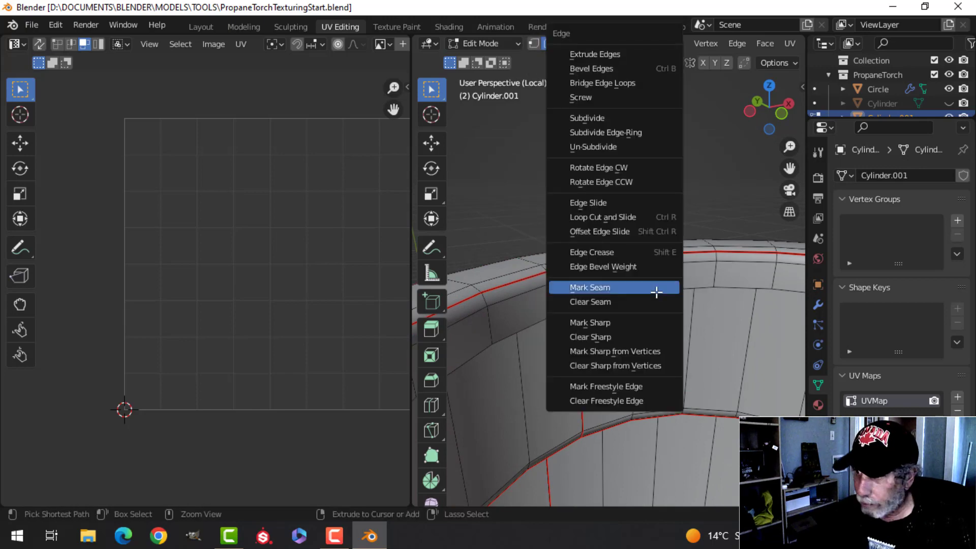
pyautogui.click(632, 306)
# Select the whole fitting and unwrap it along the marked seams
pyautogui.moveTo(632, 306); pyautogui.dragTo(677, 342, button='middle')
pyautogui.hotkey('alt', 'a')
pyautogui.scroll(-3, 643, 307)
pyautogui.scroll(-2, 712, 333)
pyautogui.moveTo(607, 350); pyautogui.dragTo(714, 324, button='middle')
pyautogui.scroll(3, 719, 349)
pyautogui.scroll(-6, 714, 324)
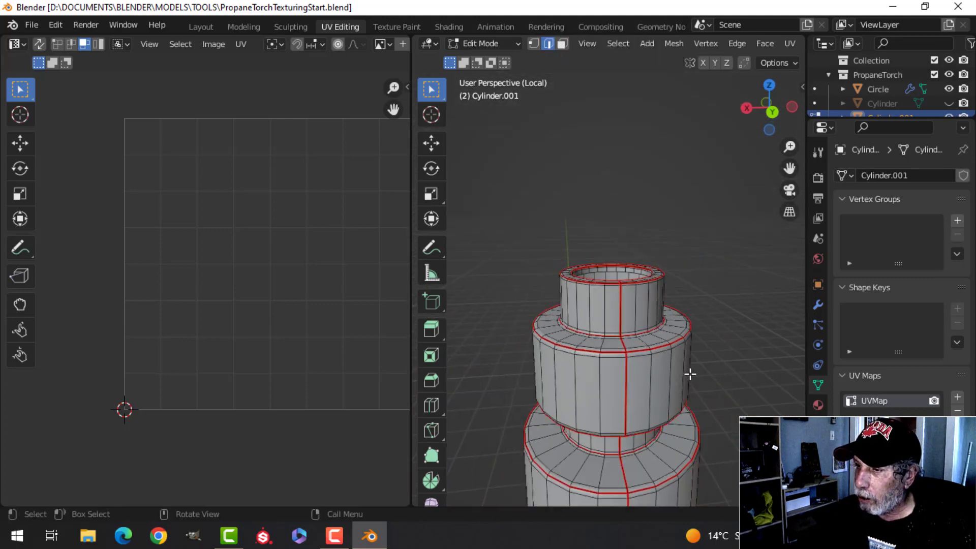
pyautogui.moveTo(688, 382); pyautogui.dragTo(689, 332, button='middle')
pyautogui.press('a')
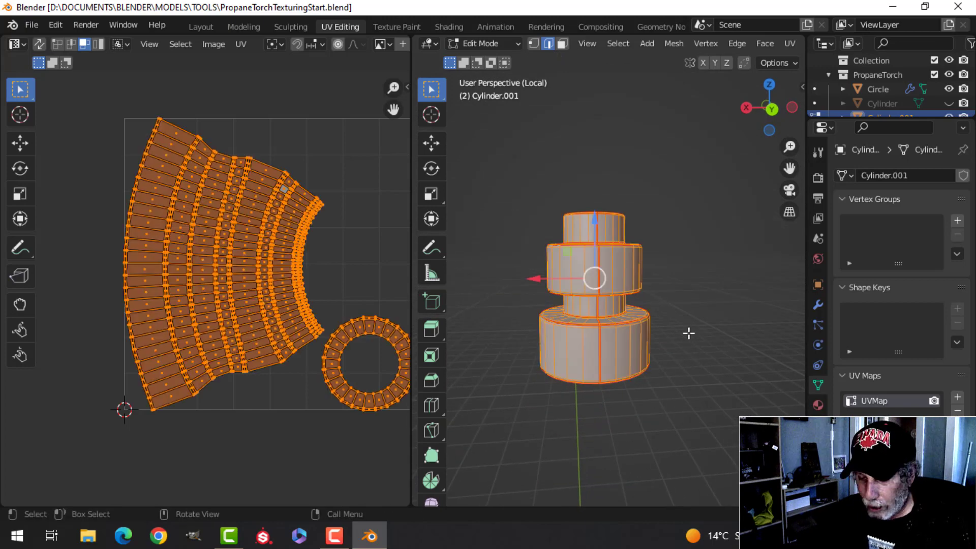
pyautogui.press('u')
pyautogui.click(653, 314)
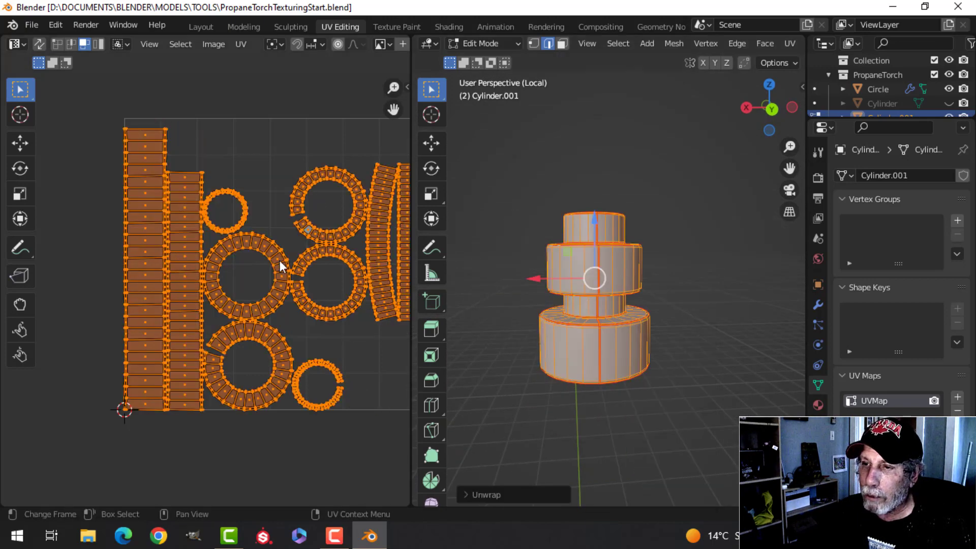
# Inspect the unwrapped islands, turning on UV sync selection and selecting the tallest strip to identify its part on the model
pyautogui.scroll(5, 279, 257)
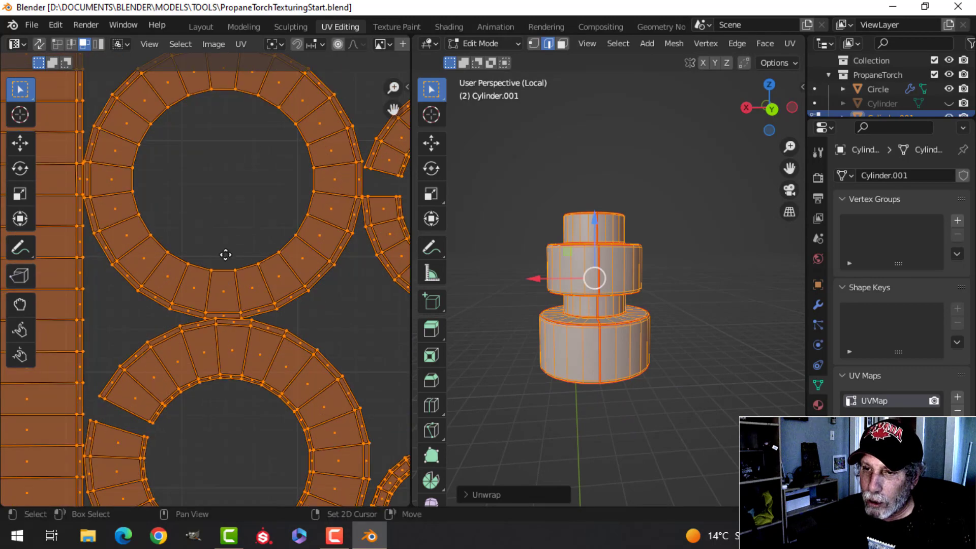
pyautogui.moveTo(225, 254); pyautogui.dragTo(261, 102, button='middle')
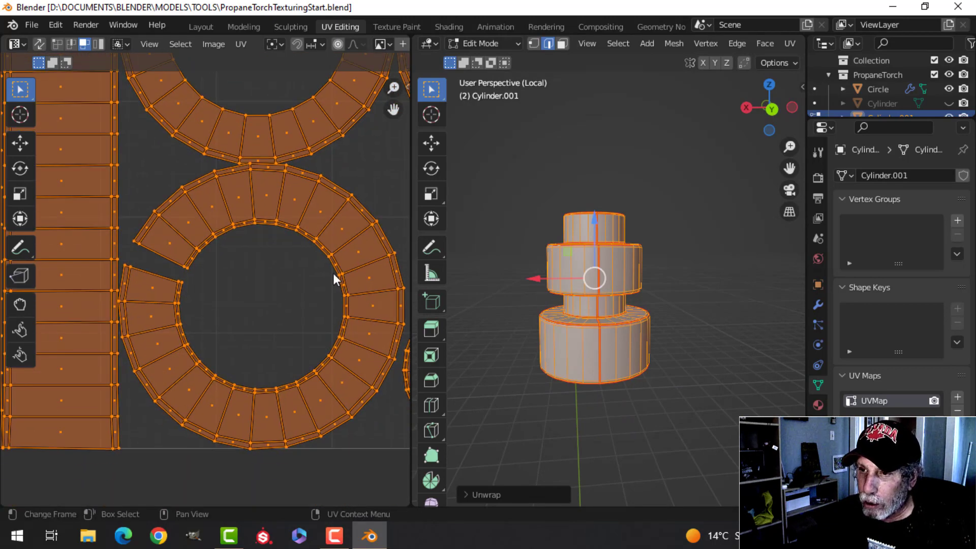
pyautogui.scroll(-4, 313, 302)
pyautogui.moveTo(367, 244); pyautogui.dragTo(288, 325, button='middle')
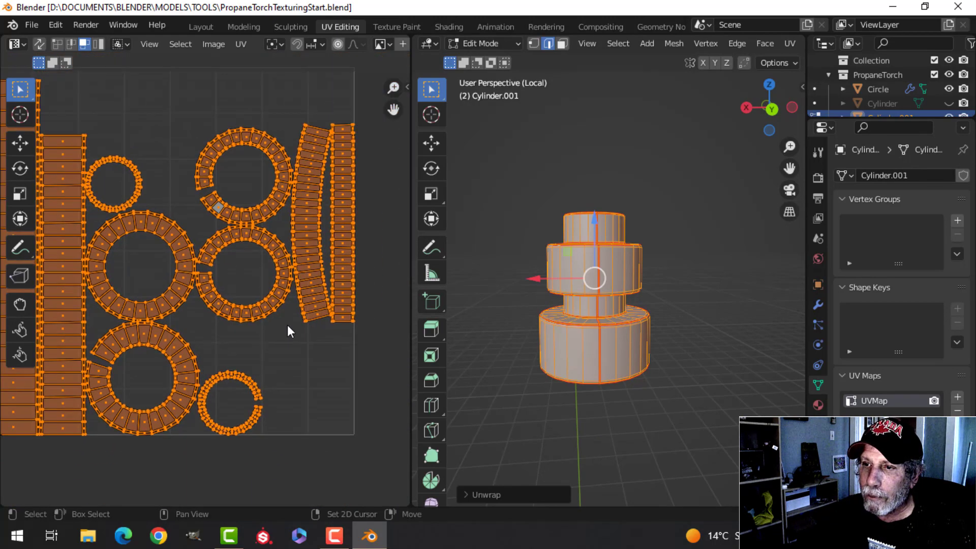
pyautogui.moveTo(179, 309); pyautogui.dragTo(343, 328, button='middle')
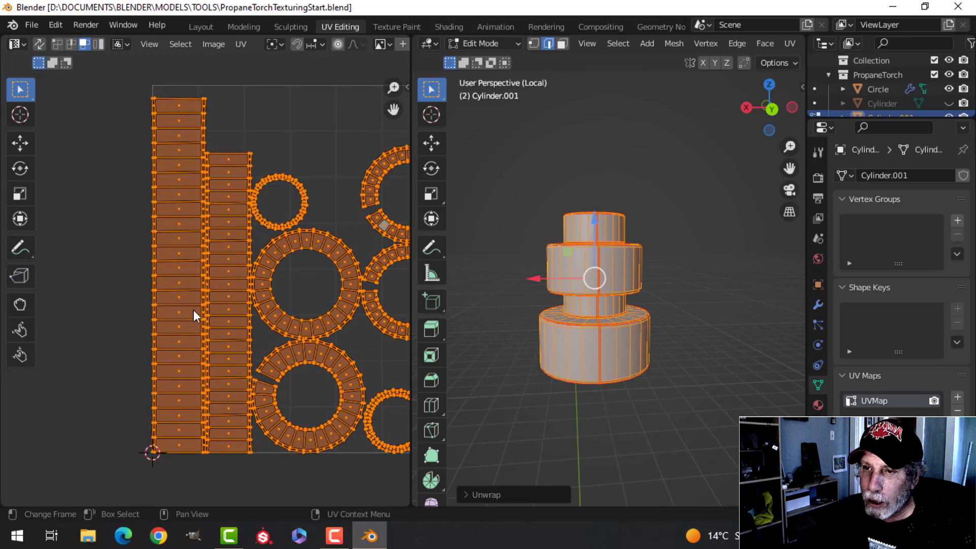
pyautogui.click(39, 45)
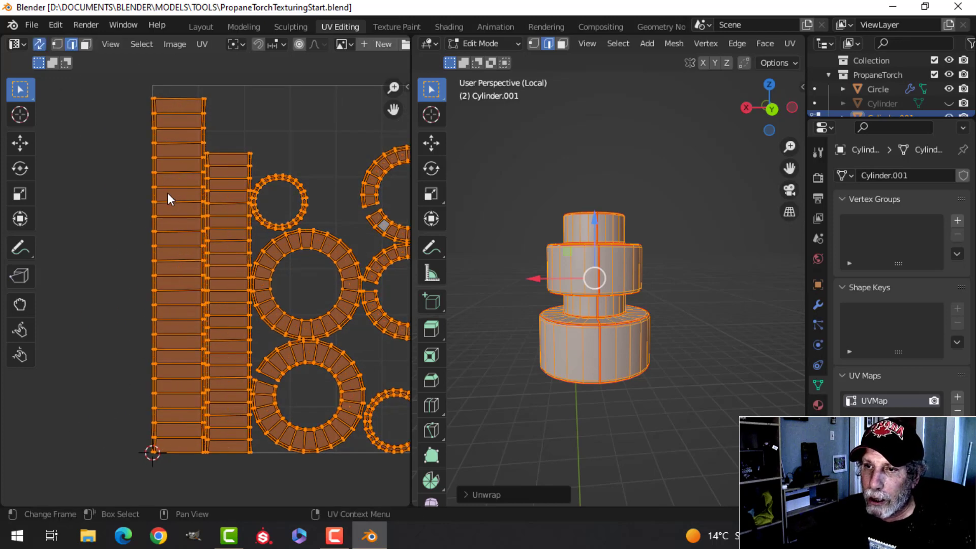
pyautogui.click(205, 191)
pyautogui.keyDown('ctrl'); pyautogui.keyDown('alt'); pyautogui.click(209, 187); pyautogui.keyUp('alt'); pyautogui.keyUp('ctrl')
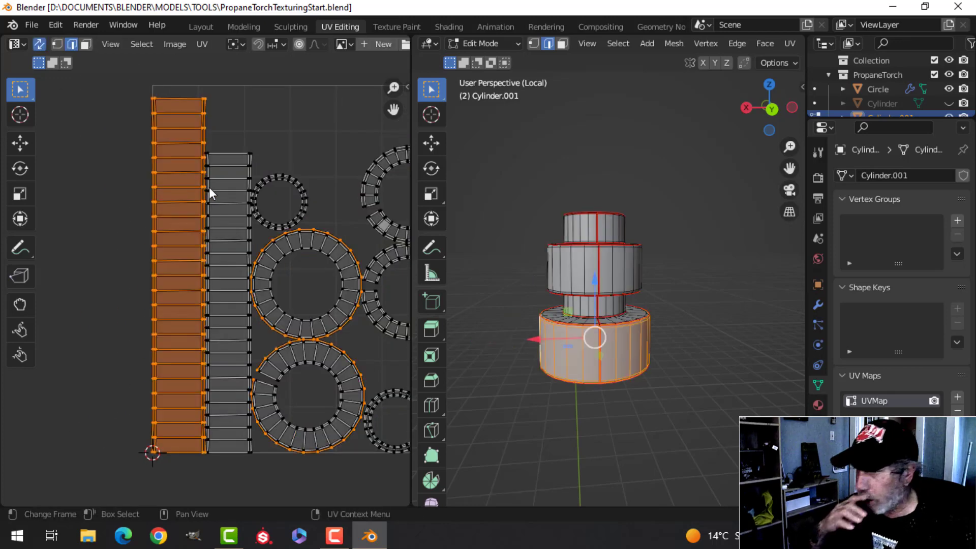
# Select the middle section's side face loop in face mode to identify its UV island
pyautogui.scroll(2, 538, 293)
pyautogui.keyDown('shift'); pyautogui.moveTo(616, 329); pyautogui.dragTo(556, 270, button='middle'); pyautogui.keyUp('shift')
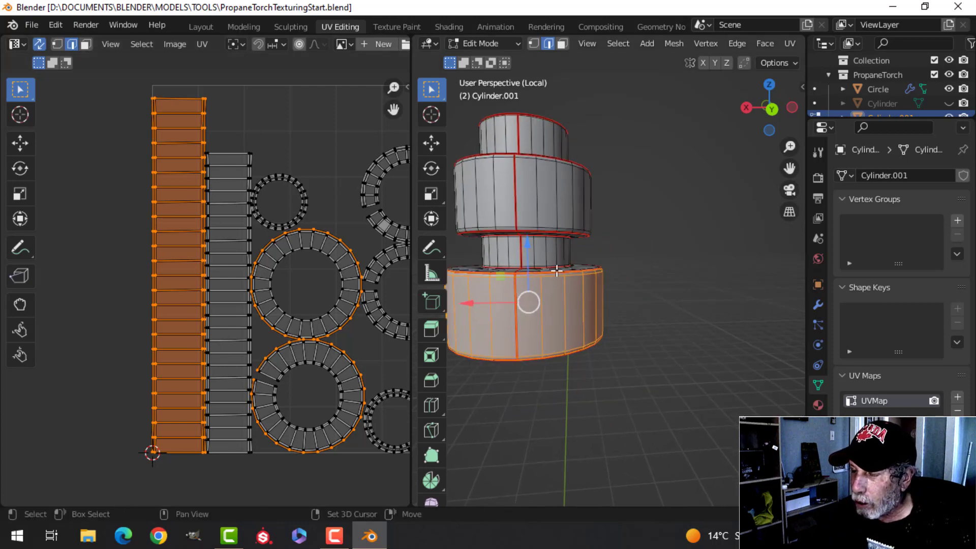
pyautogui.moveTo(562, 328); pyautogui.dragTo(568, 333, button='middle')
pyautogui.keyDown('shift'); pyautogui.moveTo(569, 332); pyautogui.dragTo(629, 311, button='middle'); pyautogui.keyUp('shift')
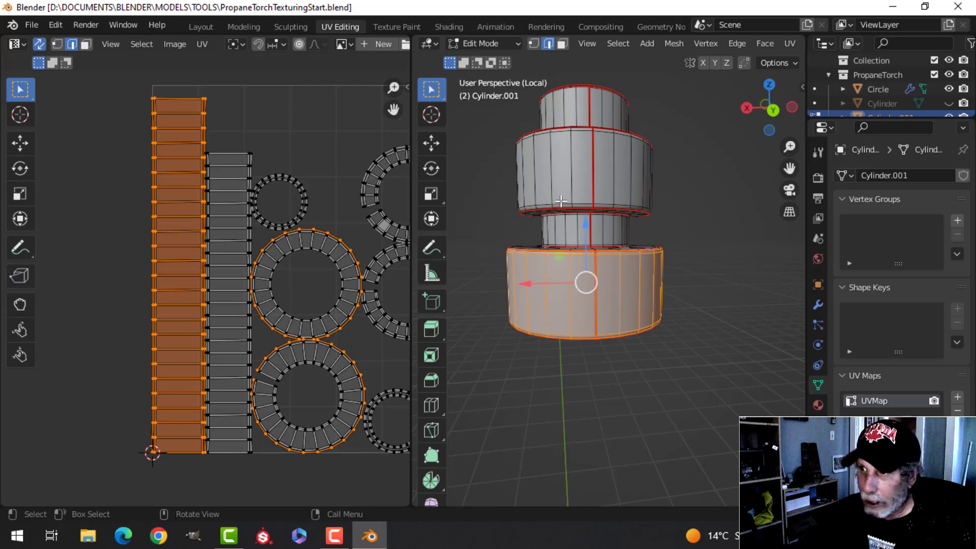
pyautogui.press('3')
pyautogui.hotkey('alt', 'a')
pyautogui.keyDown('alt'); pyautogui.click(592, 167); pyautogui.keyUp('alt')
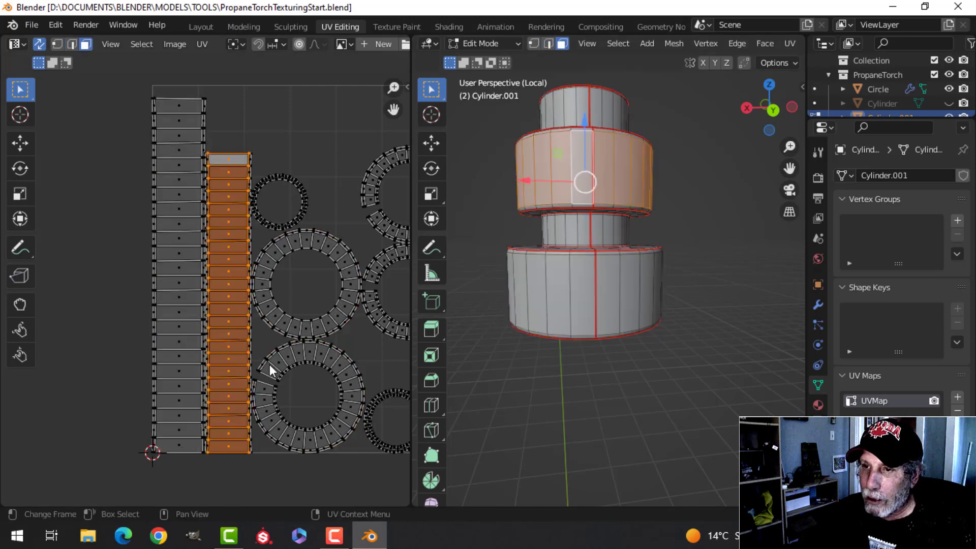
# Select the top section's side face loop to identify its UV island
pyautogui.moveTo(579, 366); pyautogui.dragTo(594, 224, button='middle')
pyautogui.hotkey('alt', 'a')
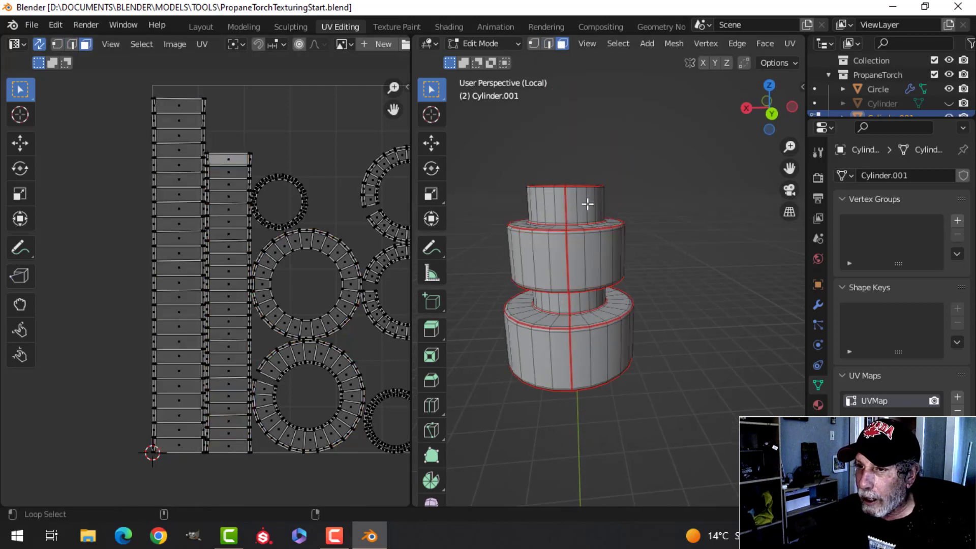
pyautogui.keyDown('alt'); pyautogui.click(588, 204); pyautogui.keyUp('alt')
pyautogui.scroll(-2, 276, 294)
pyautogui.moveTo(275, 294); pyautogui.dragTo(193, 297, button='middle')
pyautogui.scroll(2, 289, 281)
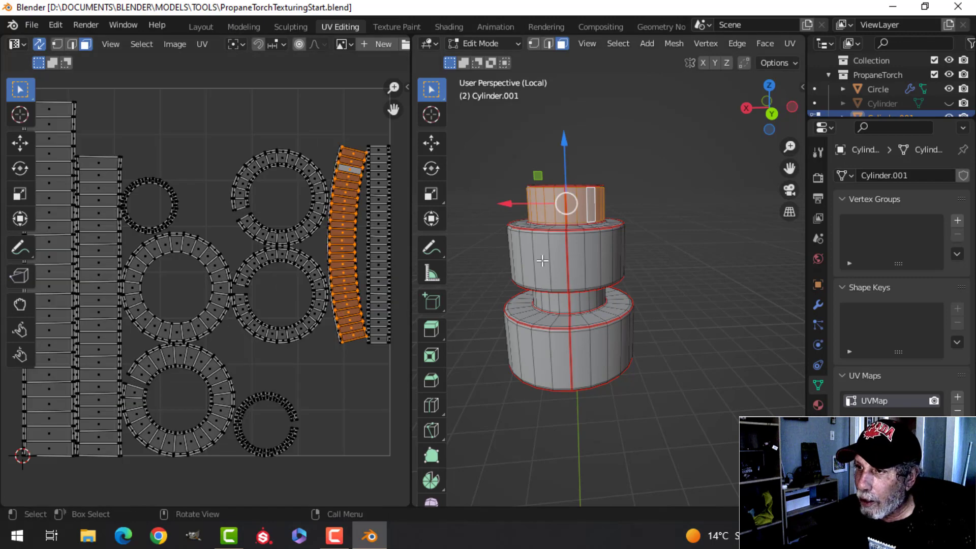
# Select the narrow neck's face loop to identify its UV island, and clear the selection
pyautogui.keyDown('alt'); pyautogui.click(569, 306); pyautogui.keyUp('alt')
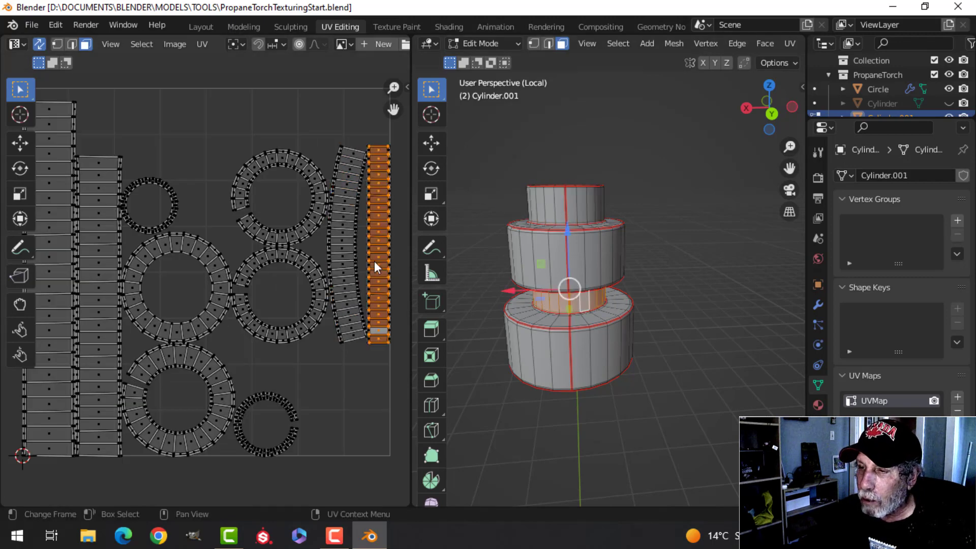
pyautogui.scroll(2, 372, 261)
pyautogui.scroll(-2, 372, 260)
pyautogui.moveTo(367, 267); pyautogui.dragTo(238, 289, button='middle')
pyautogui.scroll(1, 285, 260)
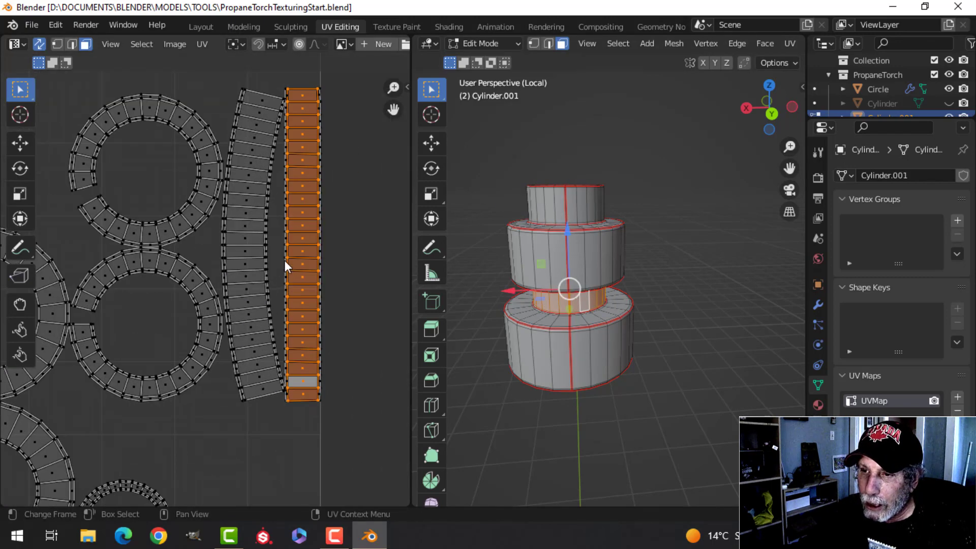
pyautogui.scroll(-5, 262, 240)
pyautogui.click(196, 340)
# Examine the top section's curved UV strip up close against the neighbouring straight strip and rings
pyautogui.scroll(2, 178, 320)
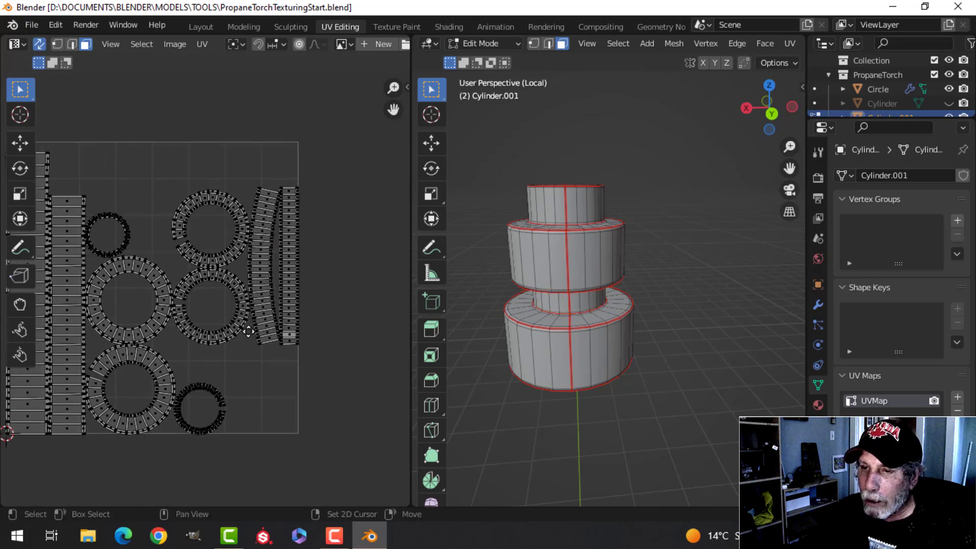
pyautogui.scroll(2, 174, 307)
pyautogui.scroll(-3, 181, 298)
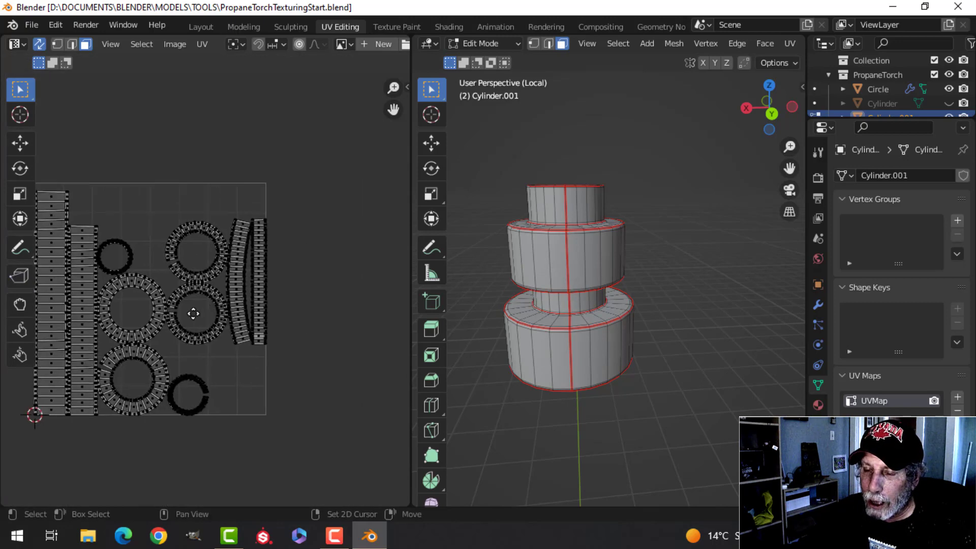
pyautogui.scroll(6, 144, 318)
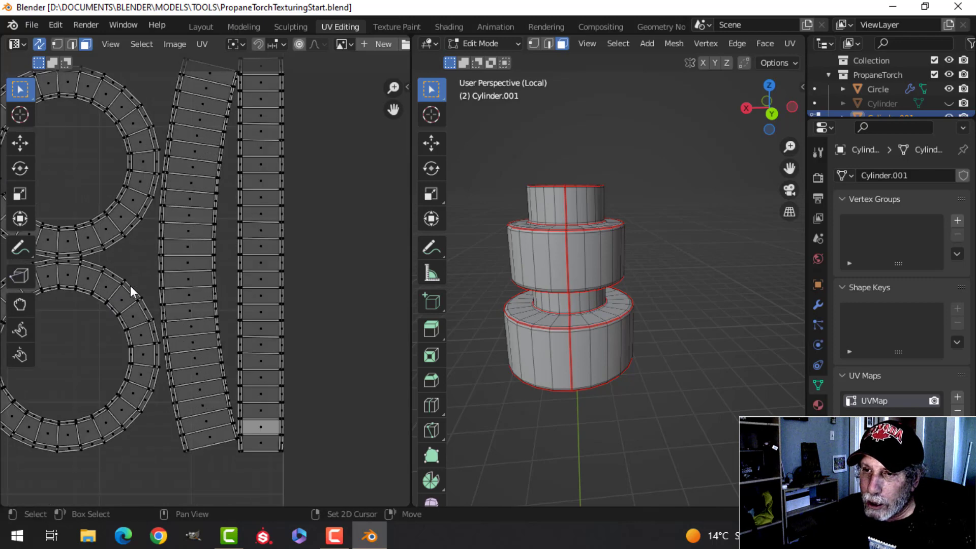
pyautogui.moveTo(130, 285); pyautogui.dragTo(168, 321, button='middle')
pyautogui.scroll(-4, 234, 267)
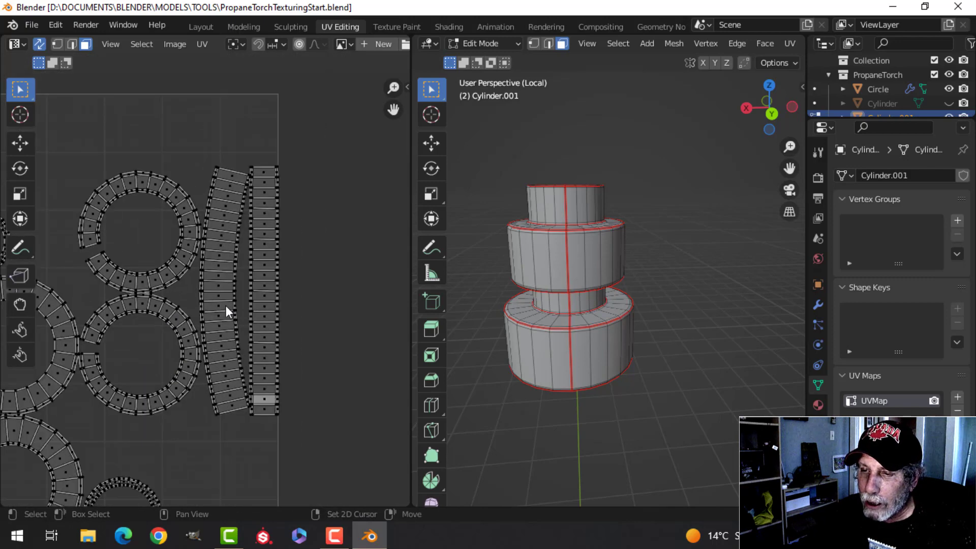
pyautogui.scroll(2, 226, 306)
pyautogui.scroll(1, 249, 299)
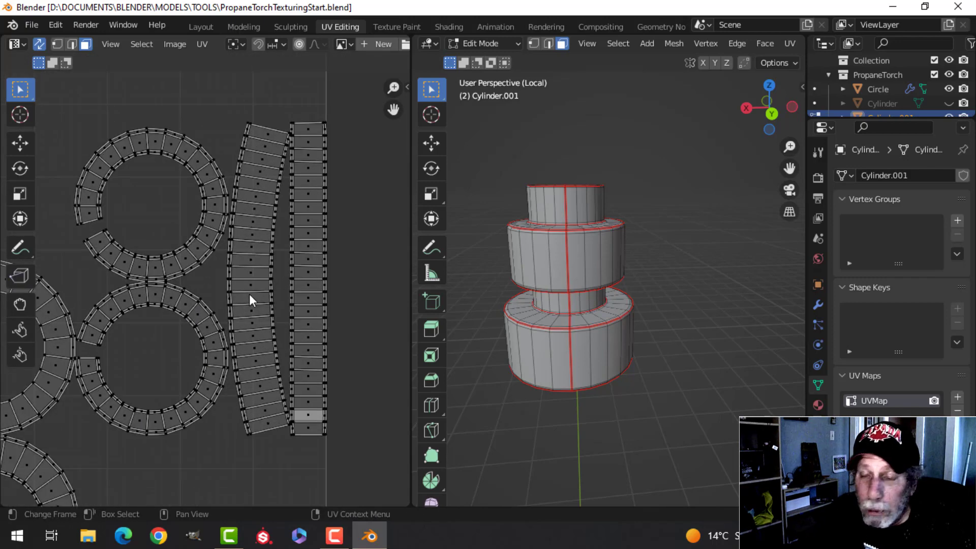
pyautogui.scroll(3, 249, 294)
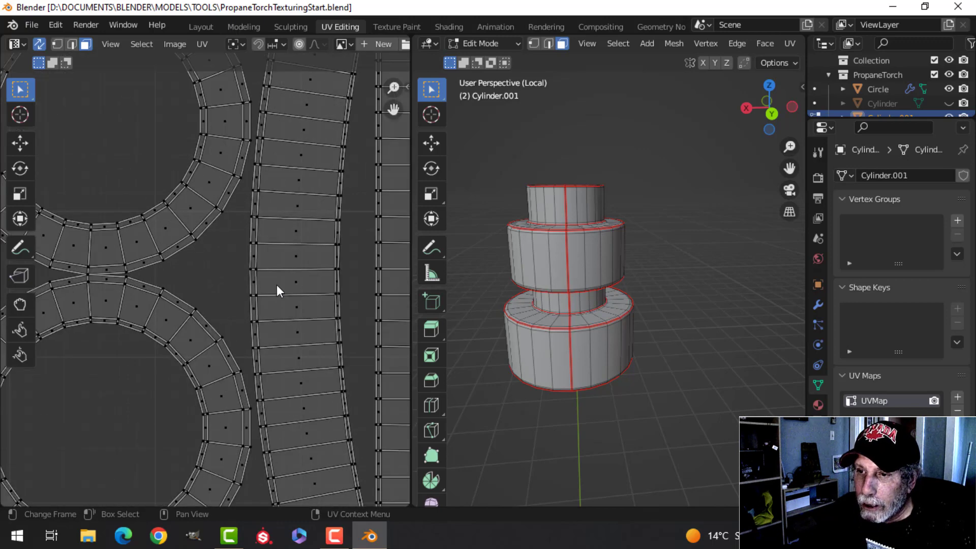
pyautogui.scroll(2, 277, 285)
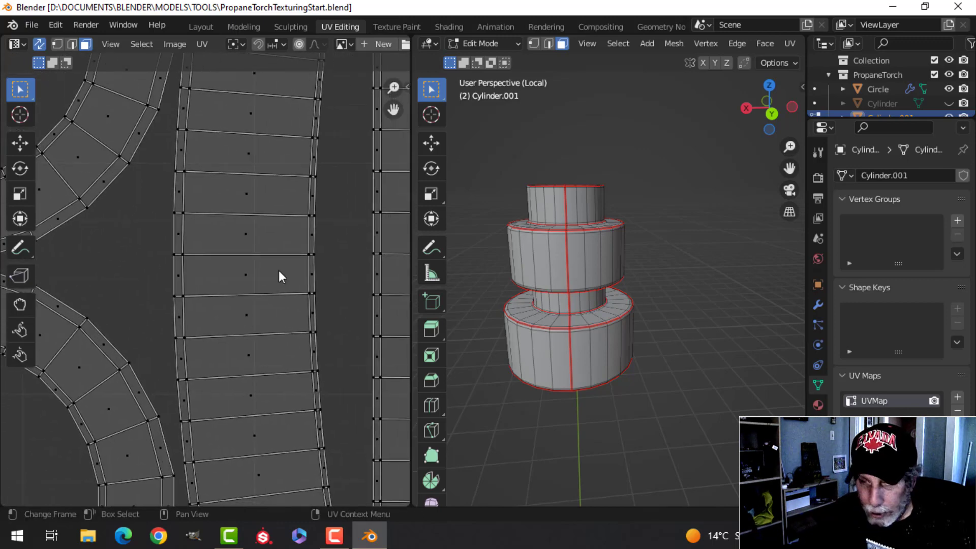
# Switch to edge mode, turn off UV sync selection and select the whole fitting
pyautogui.press('2')
pyautogui.scroll(1, 243, 277)
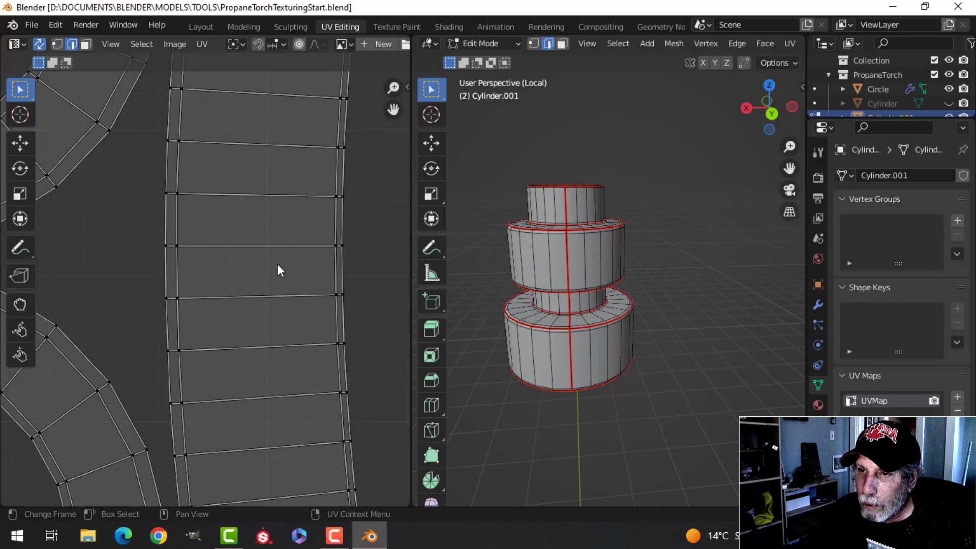
pyautogui.click(36, 44)
pyautogui.press('a')
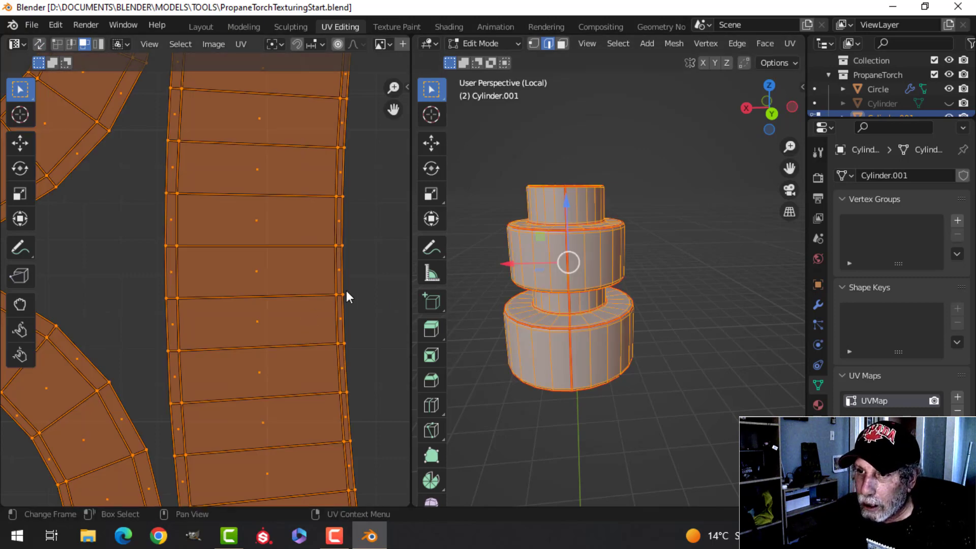
# Level the upper and lower edges of a middle quad in the curved UV strip by scaling them to 0 along Y
pyautogui.hotkey('alt', 'a')
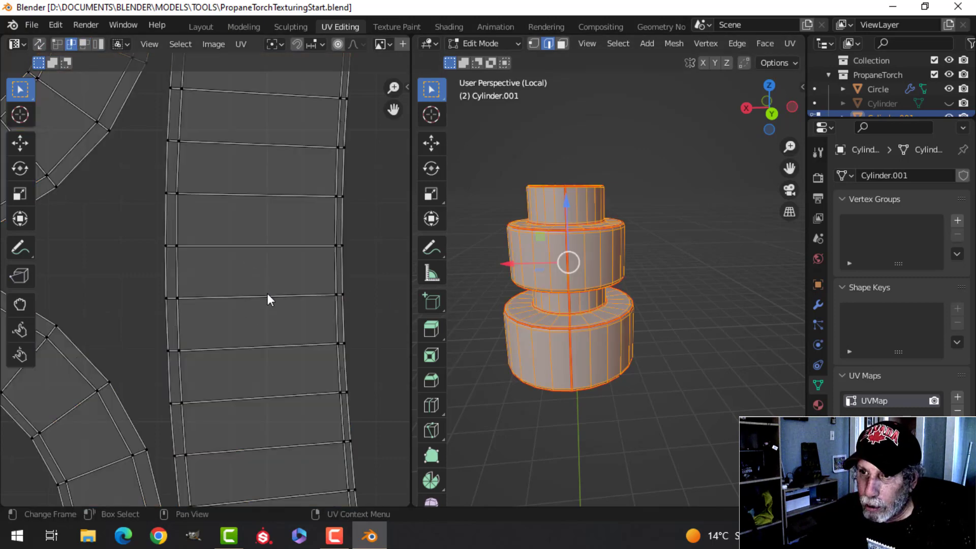
pyautogui.click(254, 247)
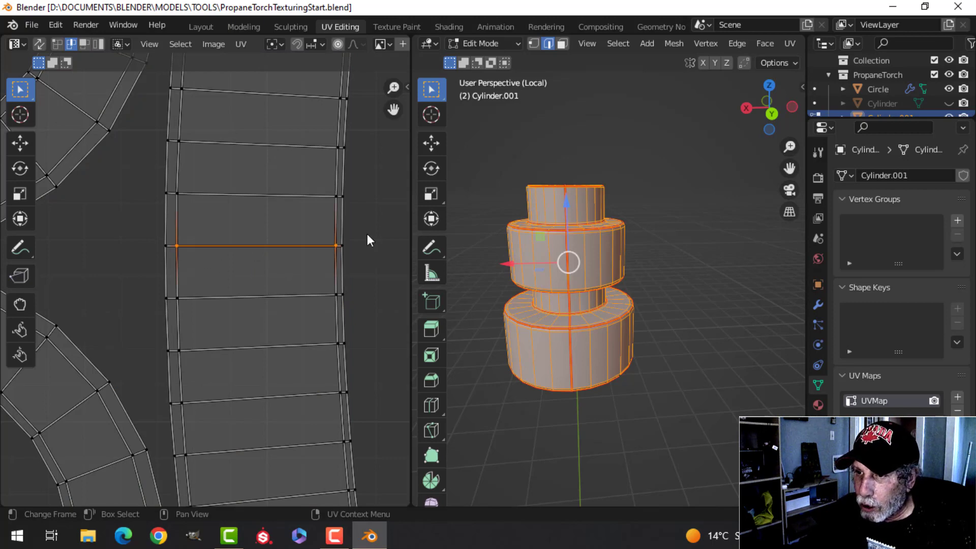
pyautogui.press('s')
pyautogui.press('y')
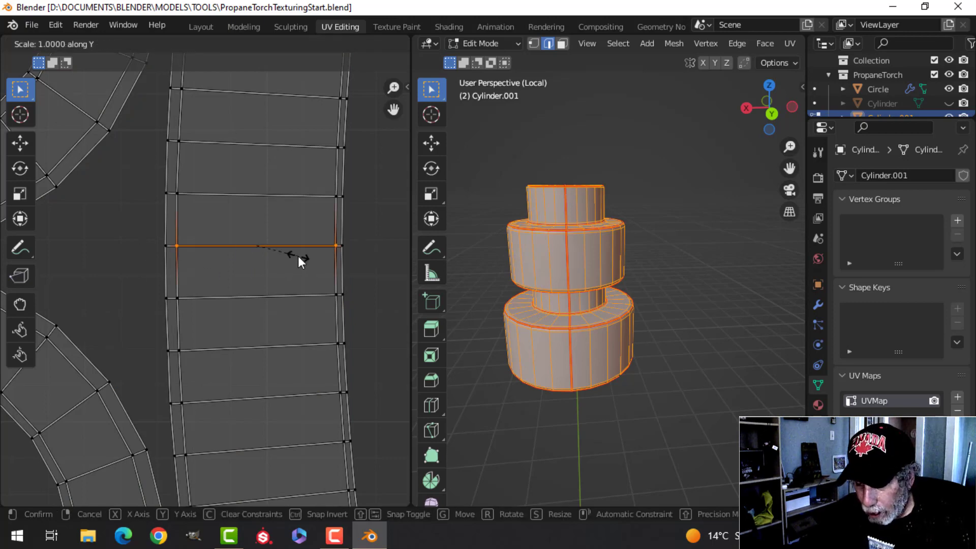
pyautogui.press('Return')
pyautogui.click(273, 291)
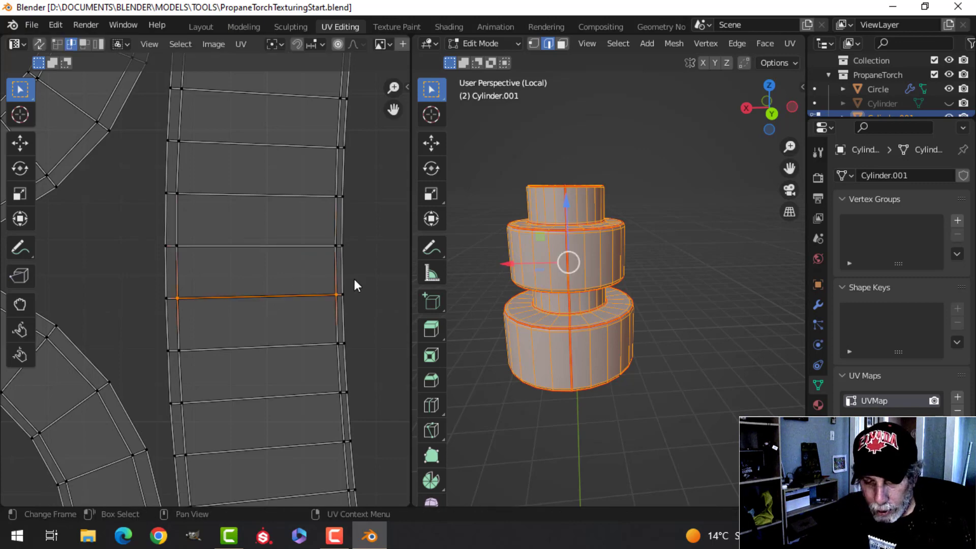
pyautogui.press('s')
pyautogui.press('y')
pyautogui.press('0')
pyautogui.press('Return')
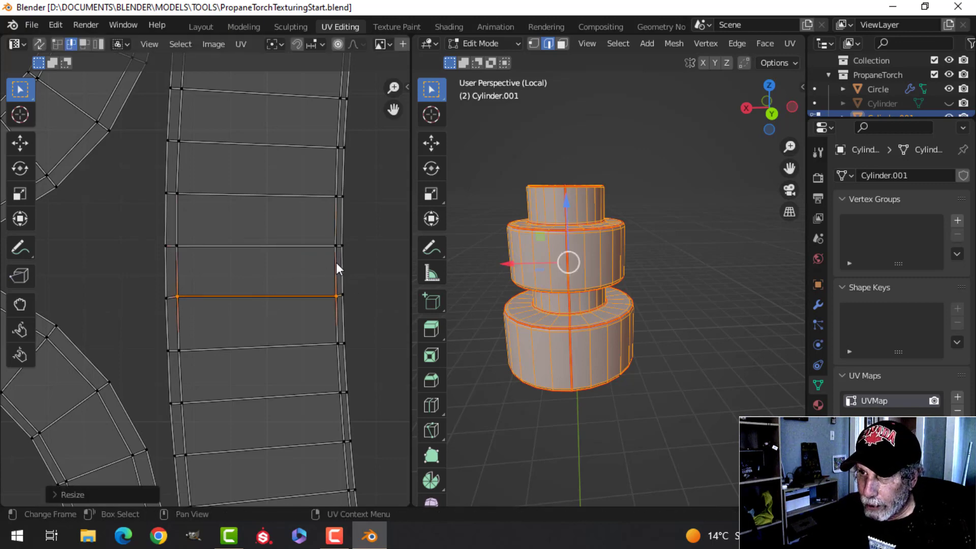
# Straighten both vertical edges of the same quad by scaling each to 0 along X
pyautogui.keyDown('shift'); pyautogui.click(337, 262); pyautogui.keyUp('shift')
pyautogui.press('s')
pyautogui.press('x')
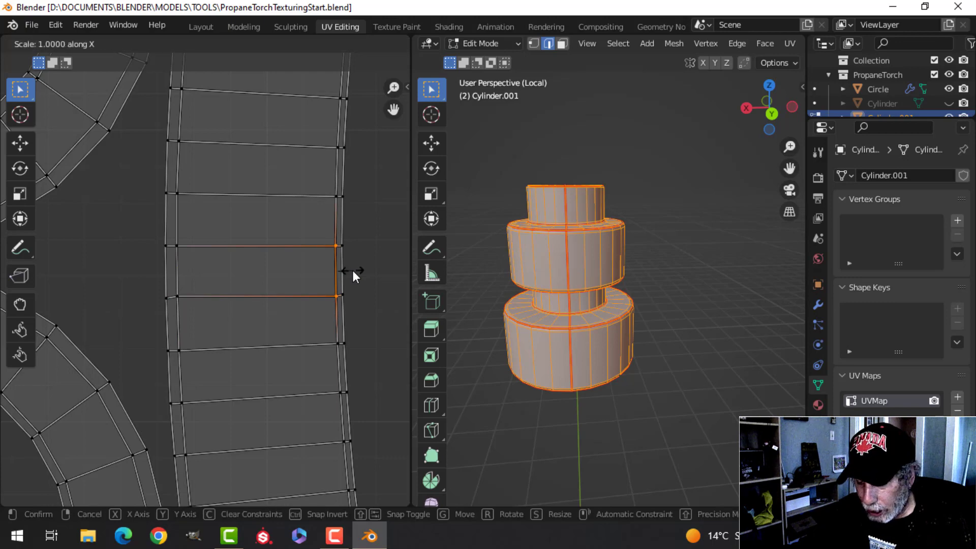
pyautogui.press('0')
pyautogui.press('Return')
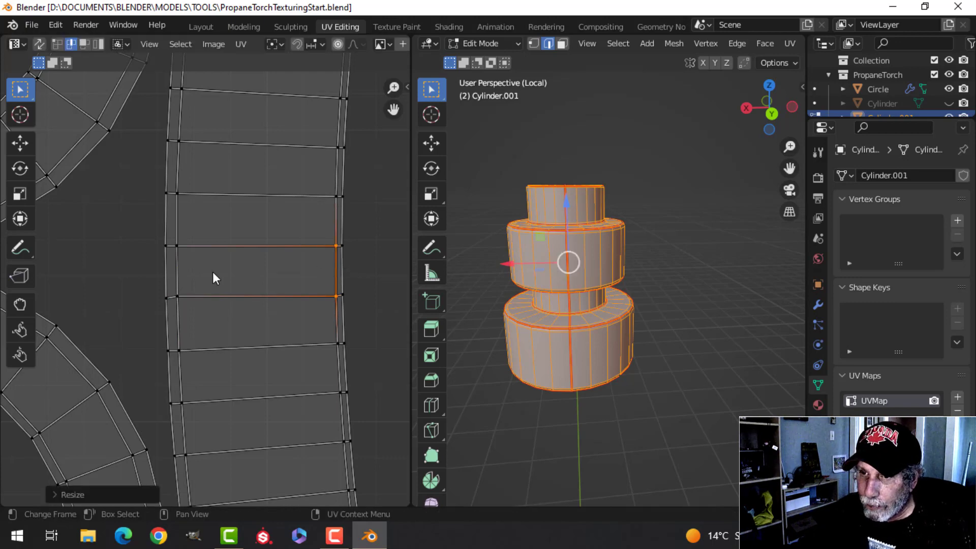
pyautogui.click(189, 266)
pyautogui.press('s')
pyautogui.press('x')
pyautogui.press('0')
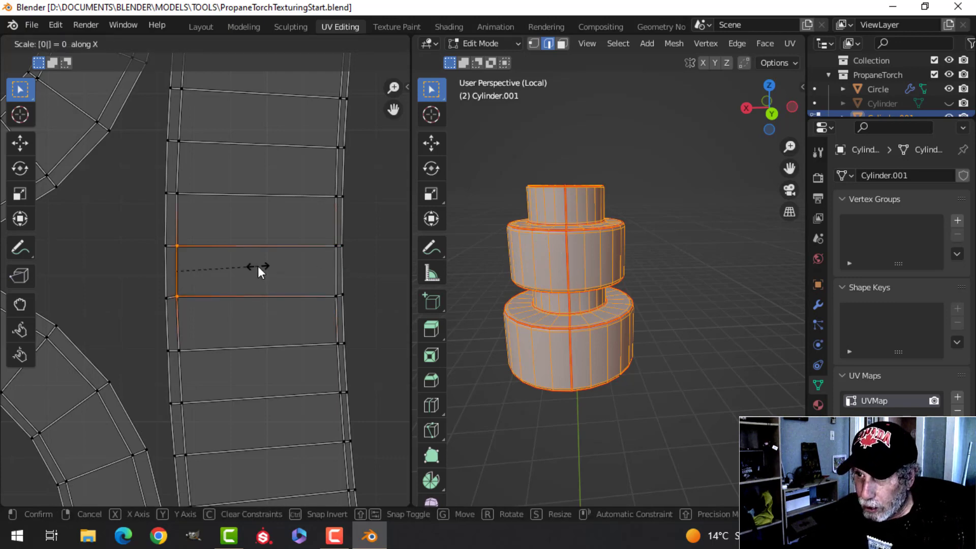
pyautogui.press('Return')
# Make the squared quad active, select its linked strip and straighten the strip with Follow Active Quads
pyautogui.press('3')
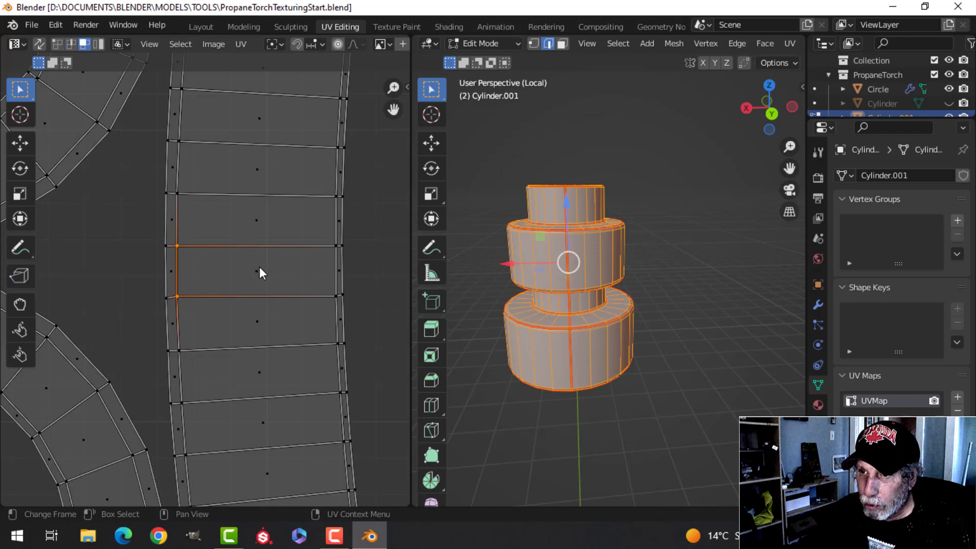
pyautogui.click(260, 270)
pyautogui.scroll(-5, 275, 275)
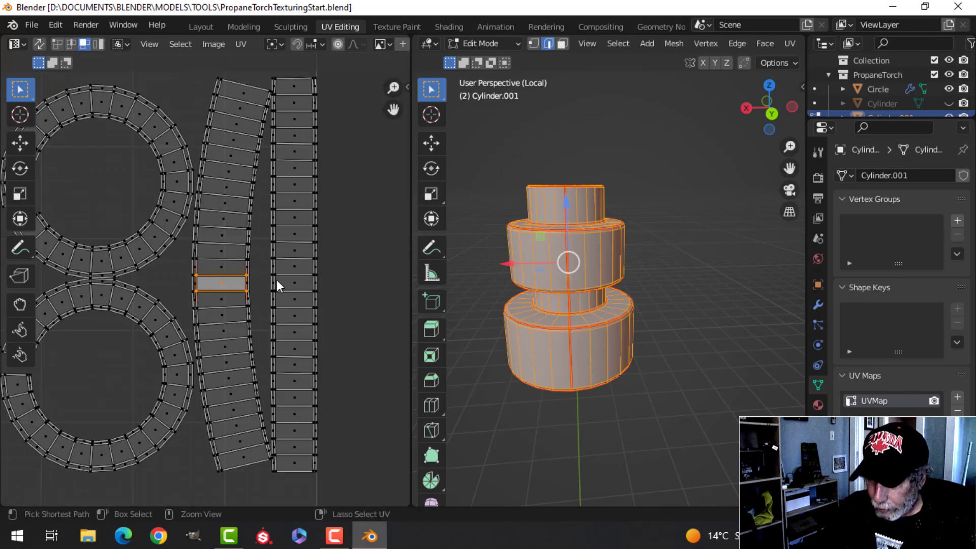
pyautogui.hotkey('ctrl', 'l')
pyautogui.rightClick(231, 214)
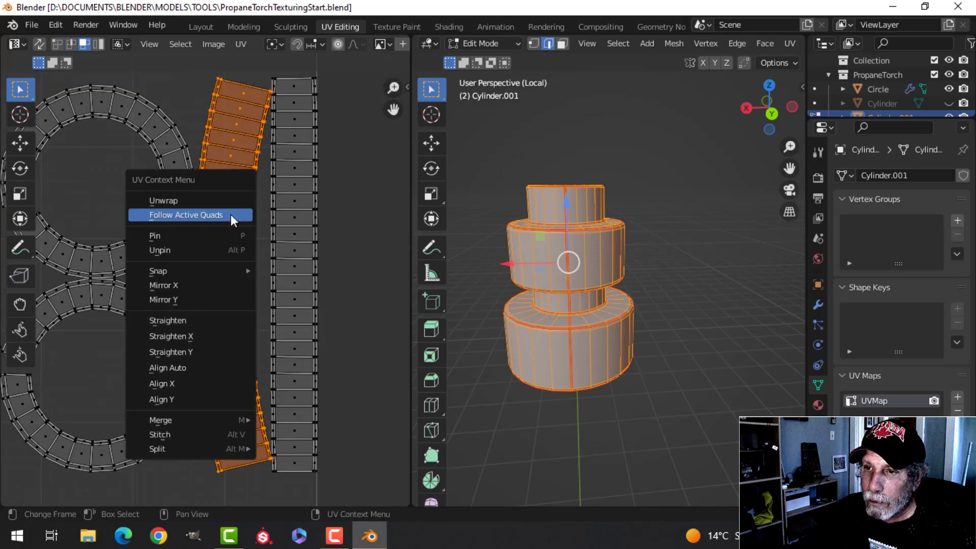
pyautogui.click(230, 215)
# Move the straightened strip into the gap between the rings and the outer straight strip, and clear the UV selection
pyautogui.scroll(-2, 244, 271)
pyautogui.press('g')
pyautogui.click(258, 276)
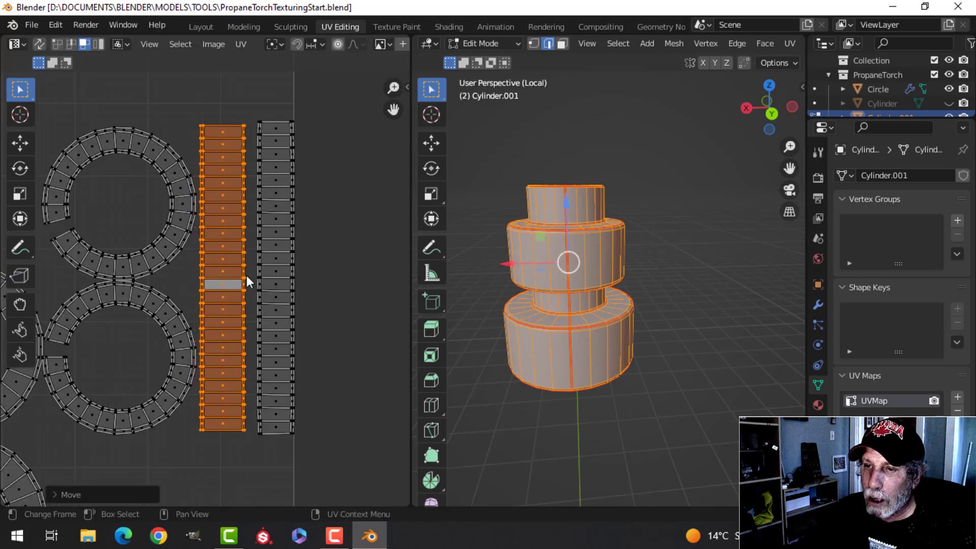
pyautogui.scroll(-2, 245, 282)
pyautogui.moveTo(226, 291); pyautogui.dragTo(325, 275, button='middle')
pyautogui.hotkey('alt', 'a')
pyautogui.scroll(-3, 286, 301)
pyautogui.moveTo(286, 301); pyautogui.dragTo(309, 302, button='middle')
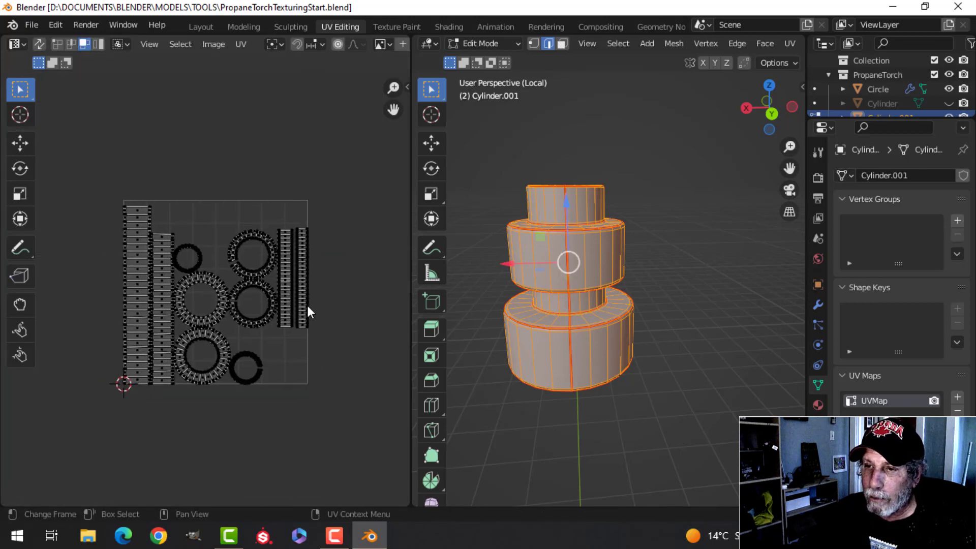
# Return to Object Mode, leave local view and hide the finished stepped fitting
pyautogui.press('Tab')
pyautogui.moveTo(586, 309); pyautogui.dragTo(568, 318, button='middle')
pyautogui.scroll(2, 584, 309)
pyautogui.hotkey('alt', 'a')
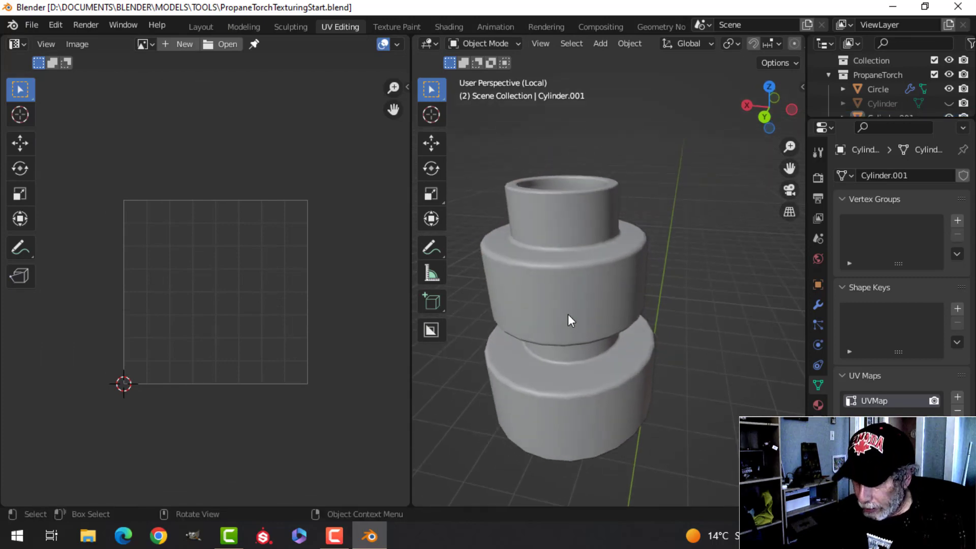
pyautogui.press('KP_Divide')
pyautogui.click(607, 278)
pyautogui.press('h')
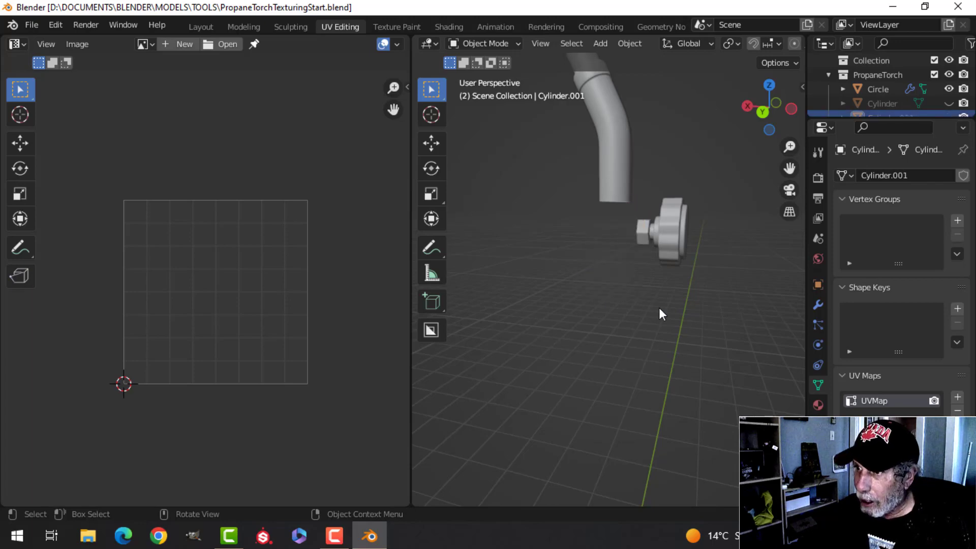
# Select the hex nut behind the valve knob
pyautogui.scroll(2, 621, 239)
pyautogui.keyDown('shift'); pyautogui.moveTo(620, 238); pyautogui.dragTo(584, 273, button='middle'); pyautogui.keyUp('shift')
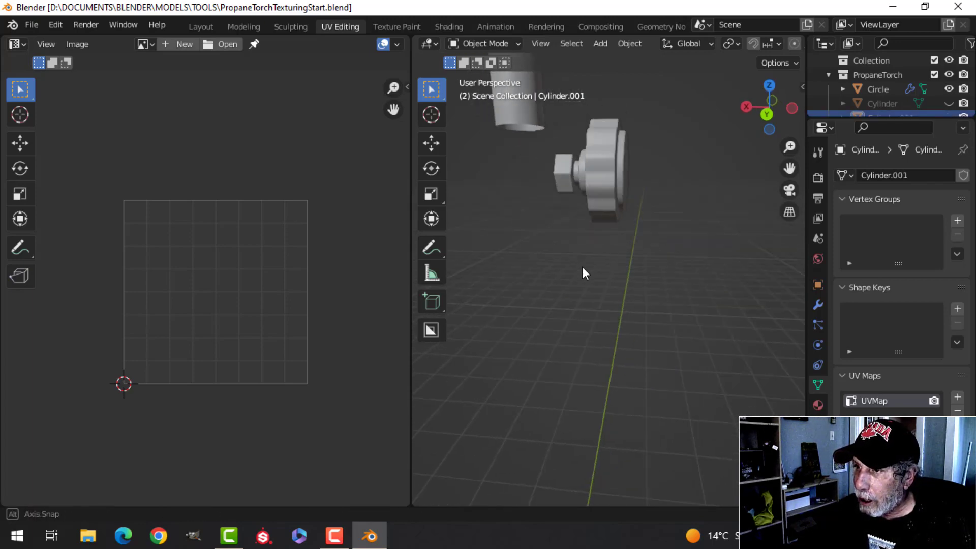
pyautogui.click(562, 178)
pyautogui.scroll(3, 556, 230)
pyautogui.keyDown('shift'); pyautogui.moveTo(555, 231); pyautogui.dragTo(565, 316, button='middle'); pyautogui.keyUp('shift')
pyautogui.scroll(3, 565, 316)
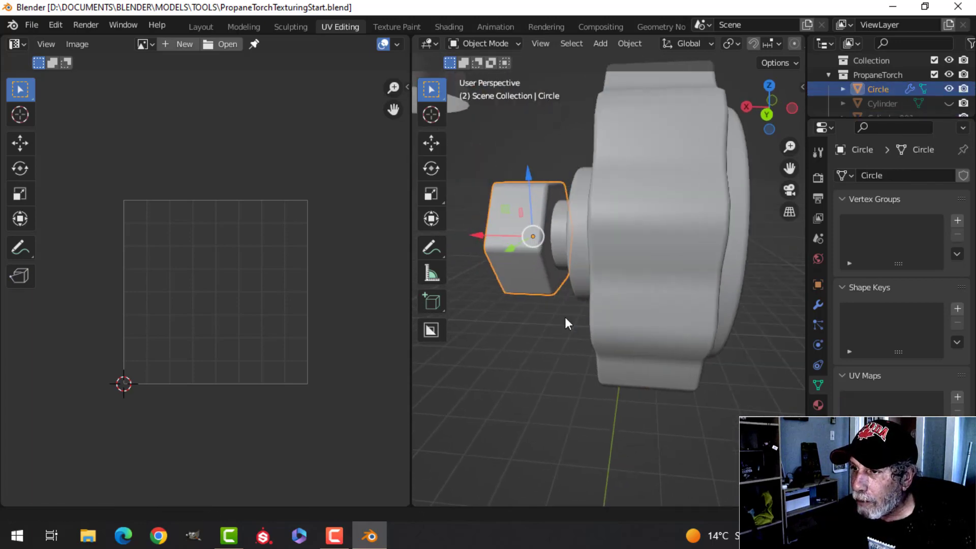
pyautogui.scroll(-3, 559, 310)
# Unwrap the whole hex nut in Edit Mode without any seams
pyautogui.press('Tab')
pyautogui.press('a')
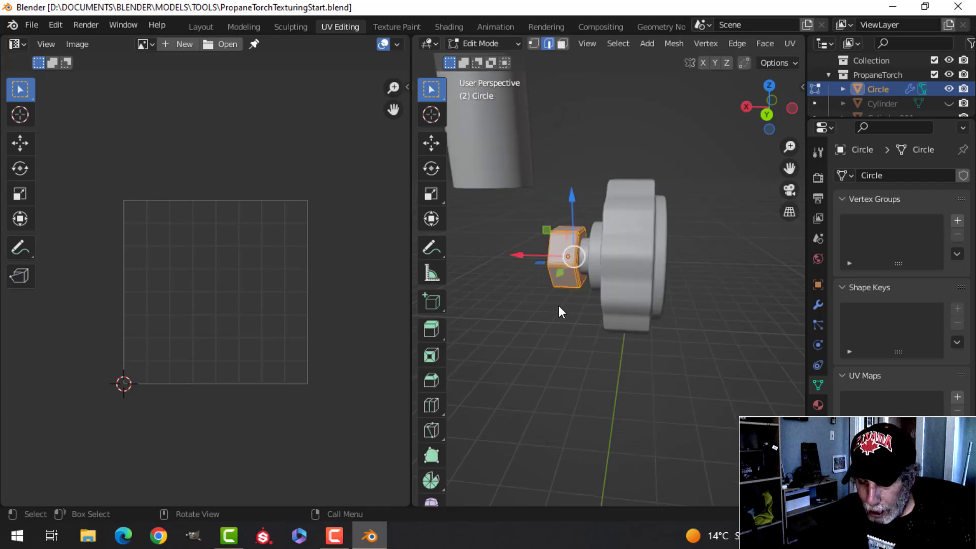
pyautogui.press('u')
pyautogui.click(559, 307)
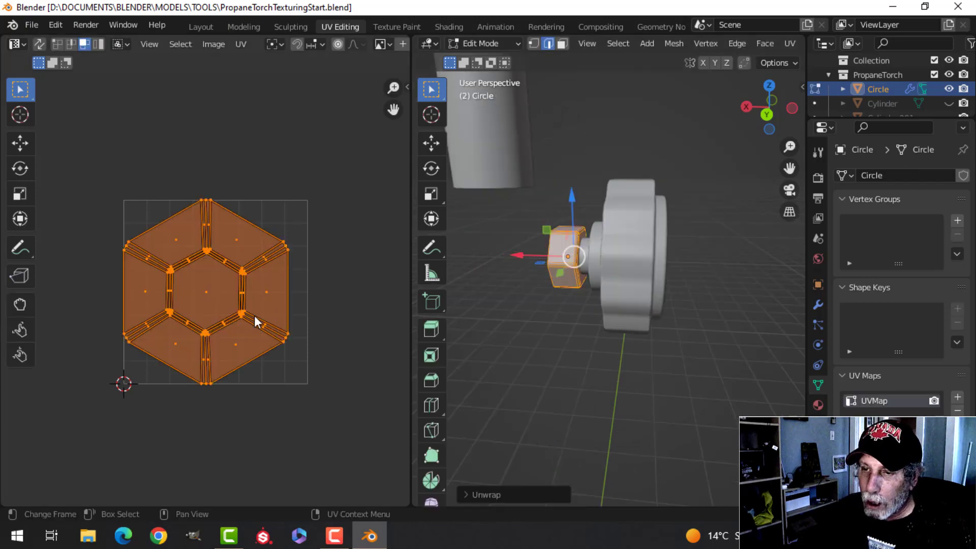
# Isolate the hex nut in local view and reopen it in Edit Mode with nothing selected
pyautogui.scroll(4, 600, 272)
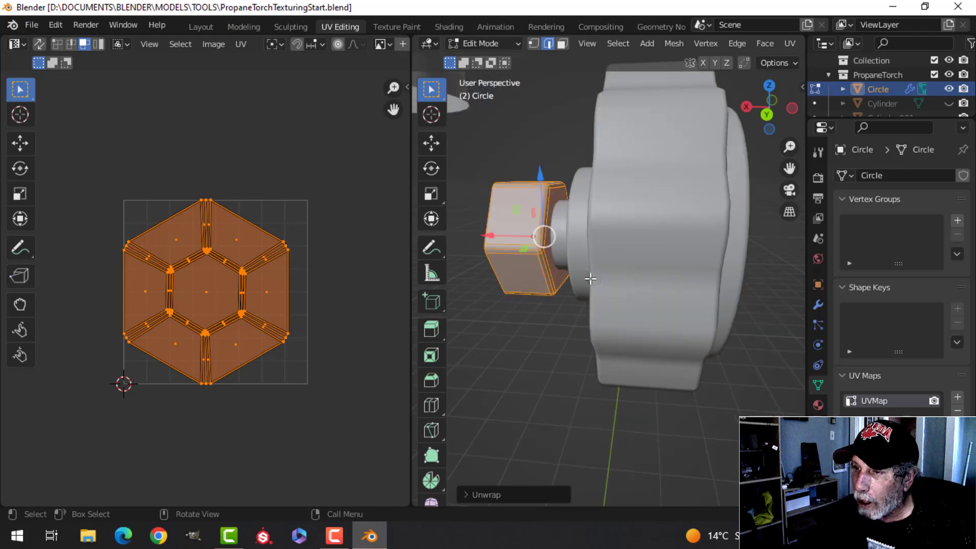
pyautogui.moveTo(594, 280)
pyautogui.mouseDown(button='middle')
pyautogui.moveTo(552, 274)
pyautogui.moveTo(619, 288)
pyautogui.moveTo(565, 287)
pyautogui.moveTo(642, 291)
pyautogui.moveTo(608, 288)
pyautogui.mouseUp(button='middle')
pyautogui.click(615, 288)
pyautogui.scroll(4, 565, 288)
pyautogui.scroll(-6, 611, 287)
pyautogui.press('Tab')
pyautogui.press('KP_Divide')
pyautogui.press('Tab')
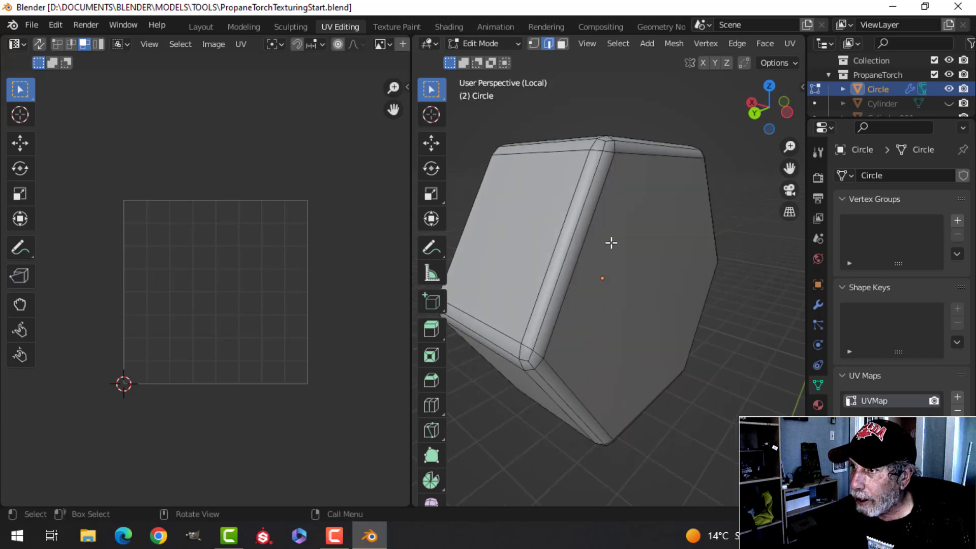
# Mark a seam along the bevel's middle edge loop around the nut's hexagonal end face
pyautogui.moveTo(609, 242); pyautogui.dragTo(611, 266, button='middle')
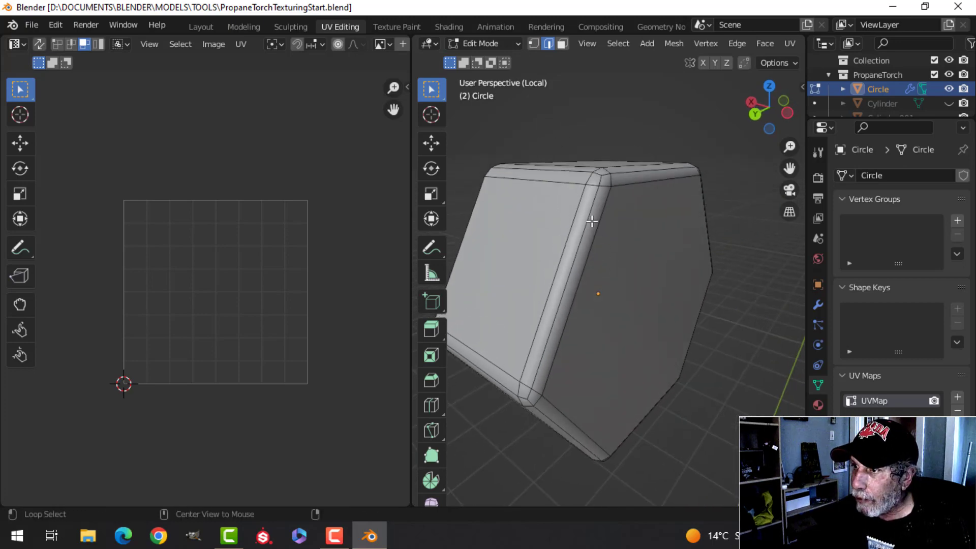
pyautogui.keyDown('alt'); pyautogui.click(612, 196); pyautogui.keyUp('alt')
pyautogui.keyDown('alt'); pyautogui.click(624, 173); pyautogui.keyUp('alt')
pyautogui.moveTo(634, 305); pyautogui.dragTo(675, 322, button='middle')
pyautogui.moveTo(633, 284); pyautogui.dragTo(690, 322, button='middle')
pyautogui.hotkey('ctrl', 'e')
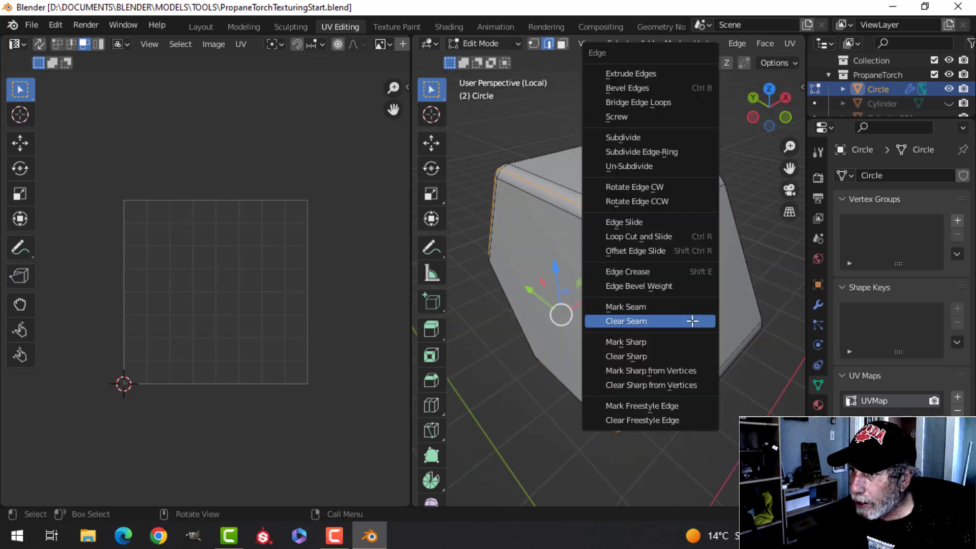
pyautogui.click(669, 307)
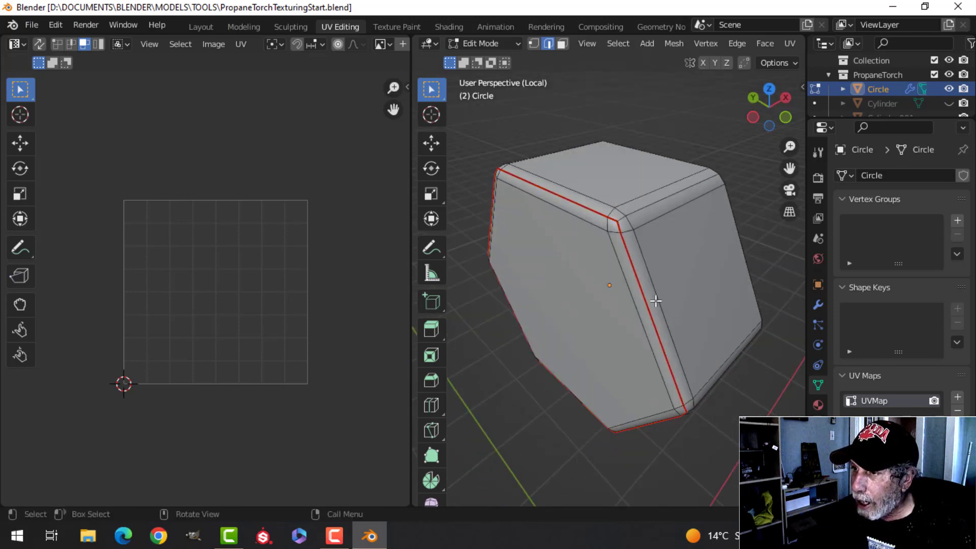
# Mark a seam along the middle edge of one bevelled corner between two side faces of the nut
pyautogui.keyDown('alt'); pyautogui.click(649, 205); pyautogui.keyUp('alt')
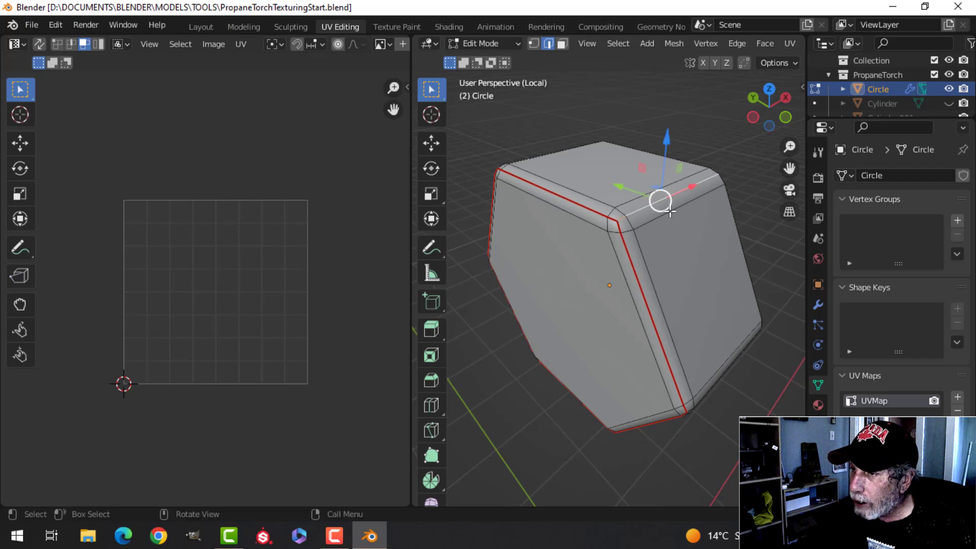
pyautogui.hotkey('ctrl', 'e')
pyautogui.click(689, 283)
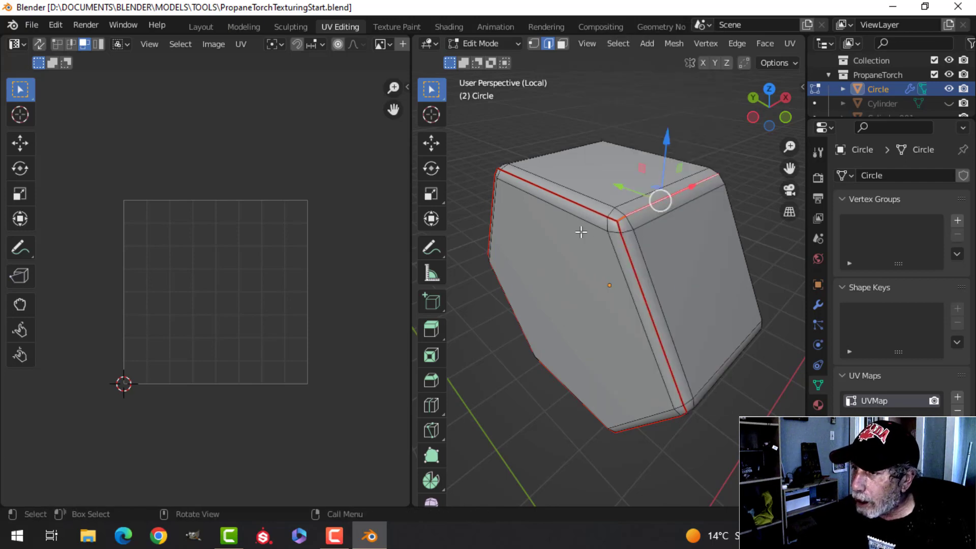
# Unwrap the whole nut along its marked seams and clear the UV selection
pyautogui.press('a')
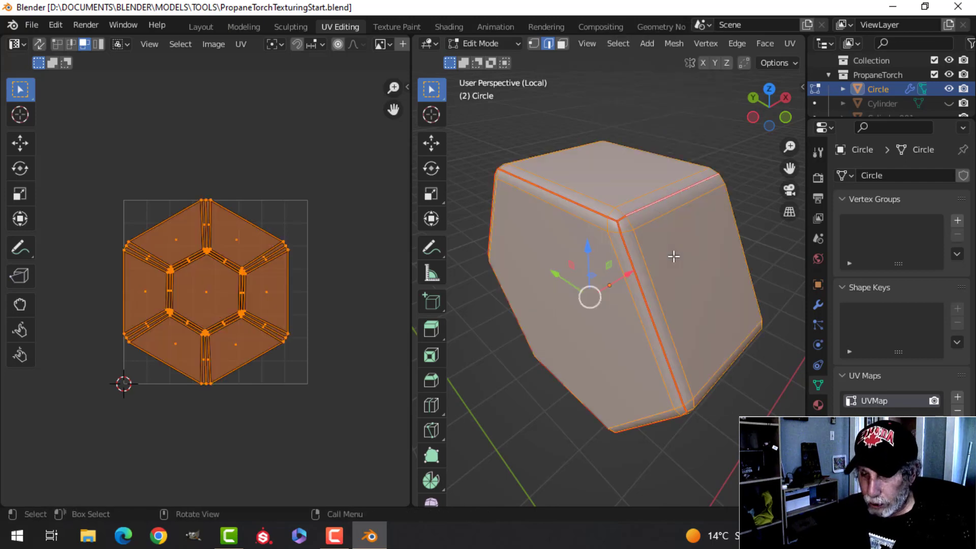
pyautogui.press('u')
pyautogui.click(674, 256)
pyautogui.scroll(3, 244, 328)
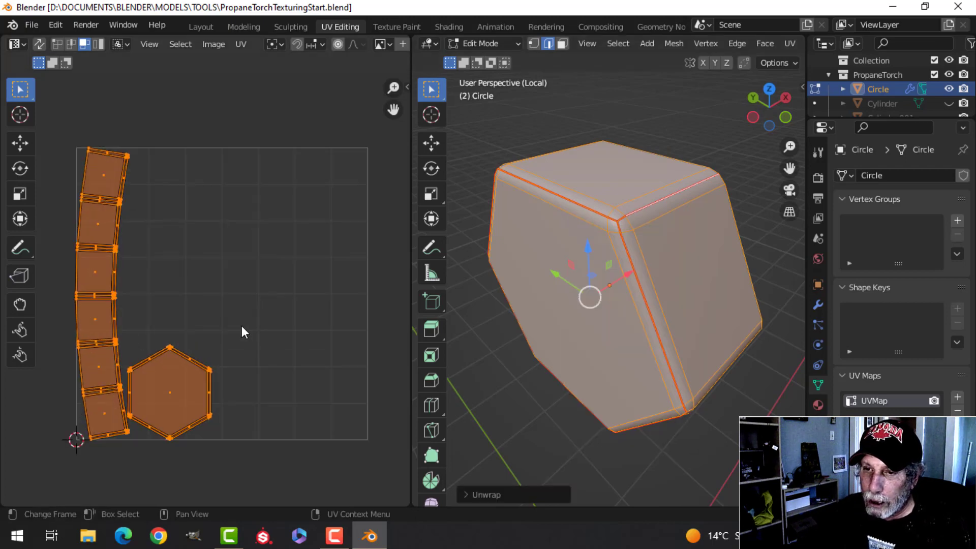
pyautogui.hotkey('alt', 'a')
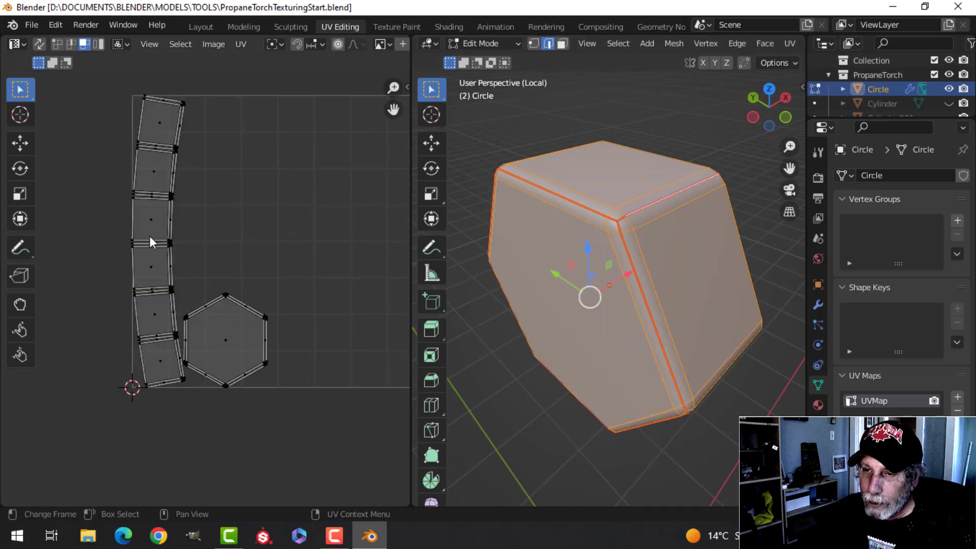
# Level the upper edge of a large middle quad in the nut's curved side strip by scaling it to 0 along Y
pyautogui.scroll(7, 150, 239)
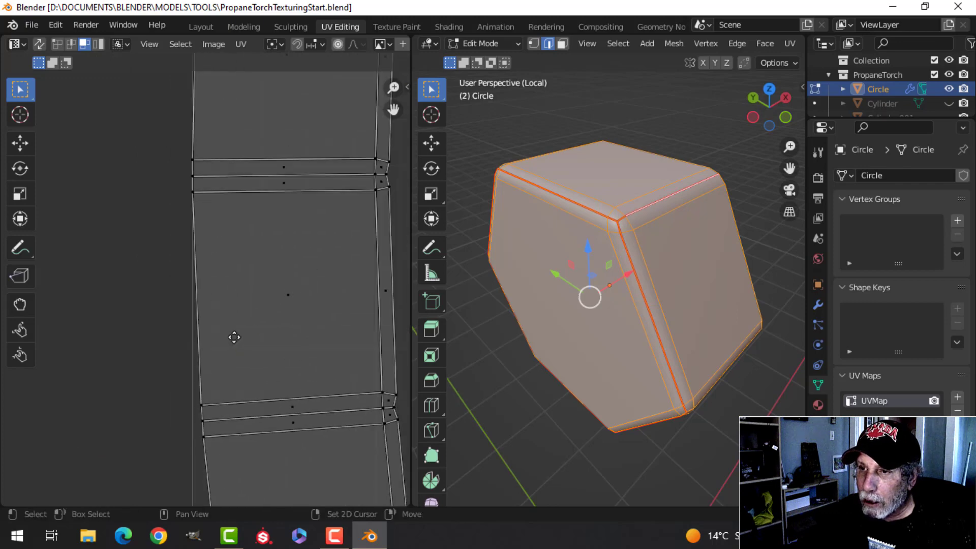
pyautogui.keyDown('shift'); pyautogui.moveTo(234, 337); pyautogui.dragTo(225, 348, button='middle'); pyautogui.keyUp('shift')
pyautogui.scroll(1, 267, 308)
pyautogui.scroll(-1, 268, 306)
pyautogui.keyDown('shift'); pyautogui.moveTo(279, 287); pyautogui.dragTo(264, 333, button='middle'); pyautogui.keyUp('shift')
pyautogui.scroll(-1, 258, 314)
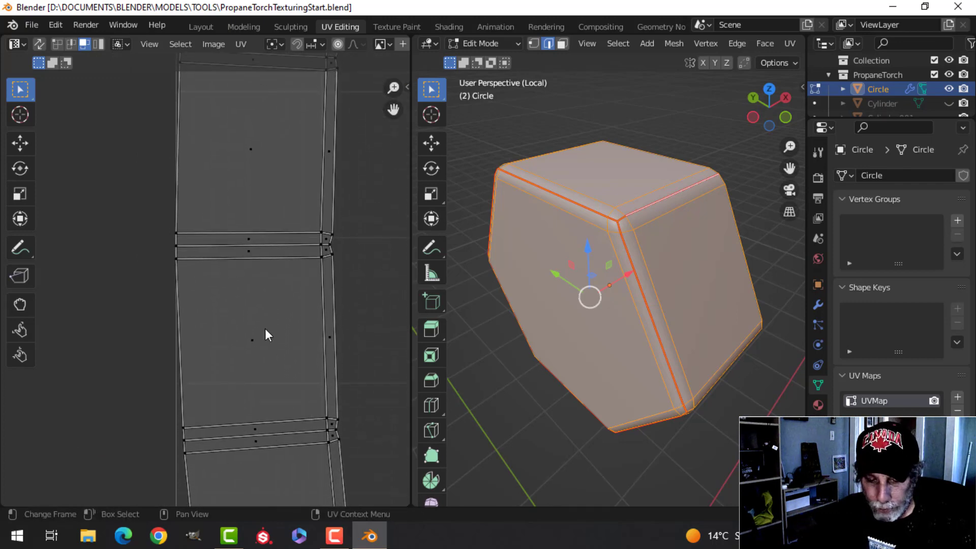
pyautogui.click(251, 258)
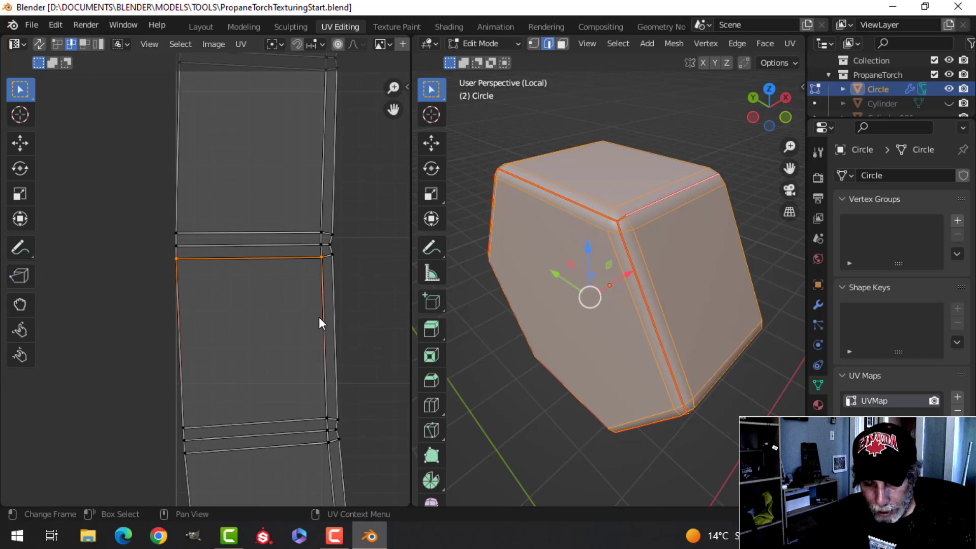
pyautogui.press('s')
pyautogui.press('y')
pyautogui.press('0')
pyautogui.press('Return')
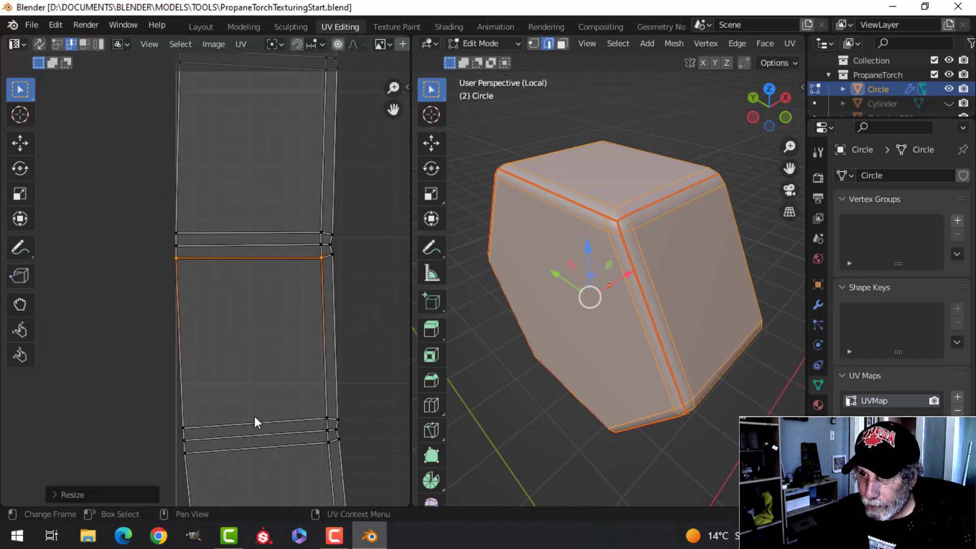
# Level the lower edge of the same quad by scaling it to 0 along Y
pyautogui.click(255, 421)
pyautogui.press('s')
pyautogui.press('y')
pyautogui.press('0')
pyautogui.press('Return')
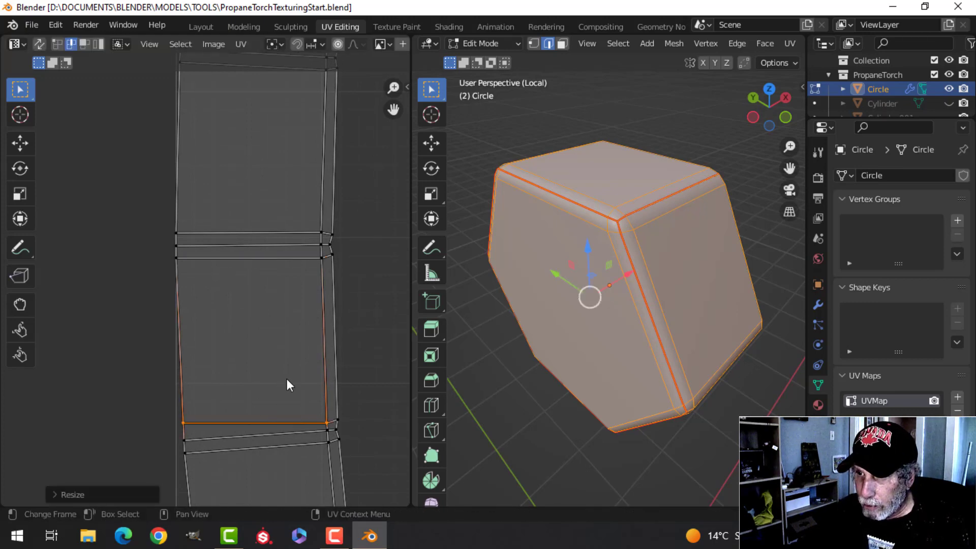
# Make the right side edge of the large middle quad vertical by scaling it to 0 along X
pyautogui.click(323, 328)
pyautogui.press('s')
pyautogui.press('x')
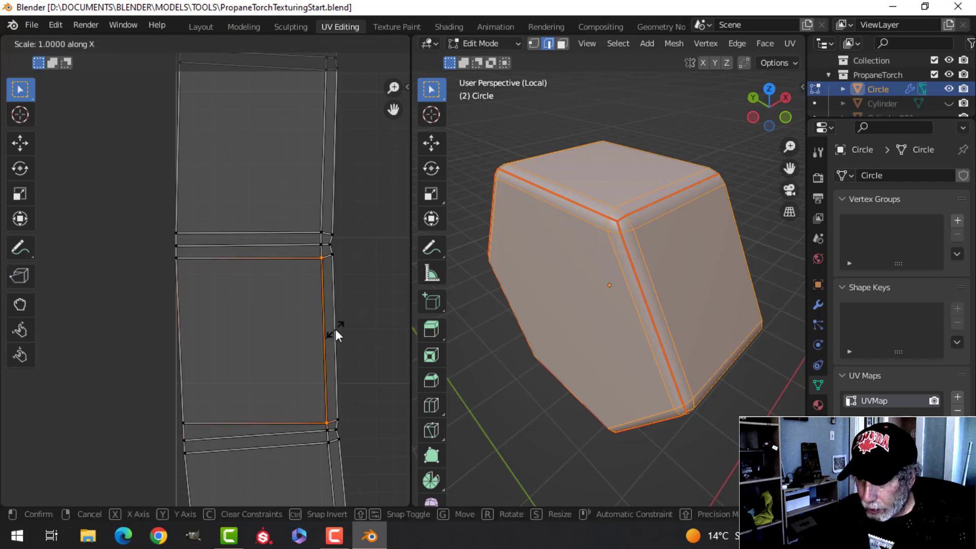
pyautogui.press('0')
pyautogui.press('Return')
# Make the opposite, left side edge of the quad vertical by scaling it to 0 along X
pyautogui.click(201, 326)
pyautogui.press('s')
pyautogui.press('x')
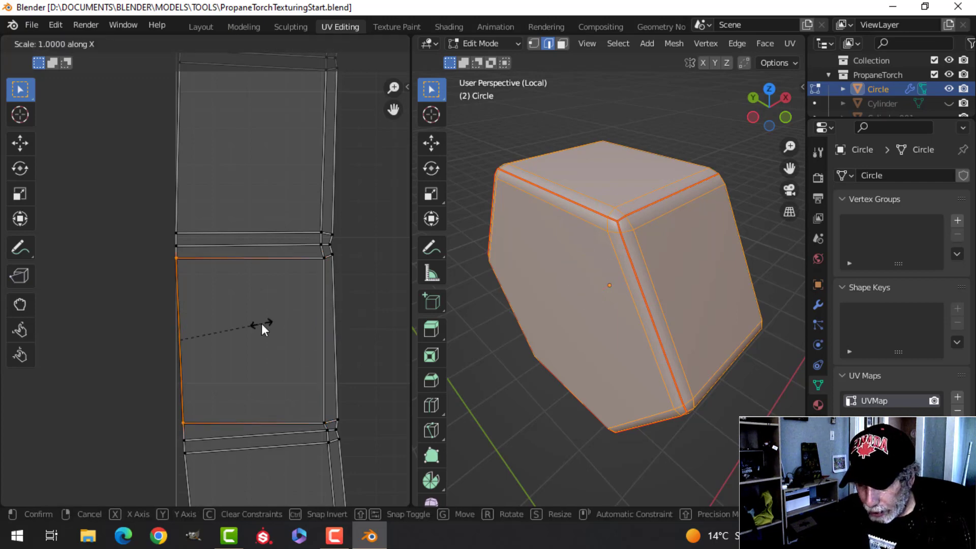
pyautogui.press('0')
pyautogui.press('Return')
# Straighten the nut's side strip with Follow Active Quads, using the squared quad as the active face of the linked island
pyautogui.press('3')
pyautogui.click(262, 325)
pyautogui.scroll(-5, 283, 325)
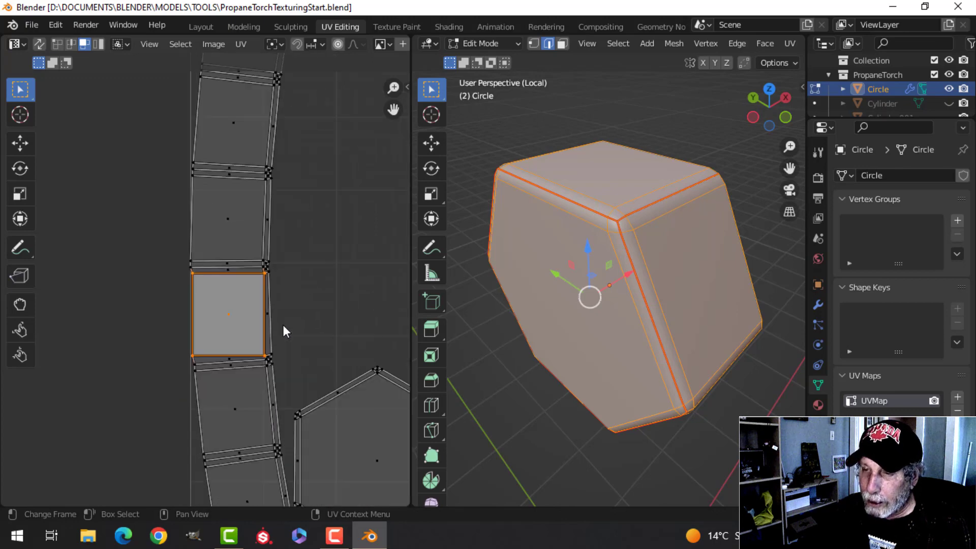
pyautogui.hotkey('ctrl', 'l')
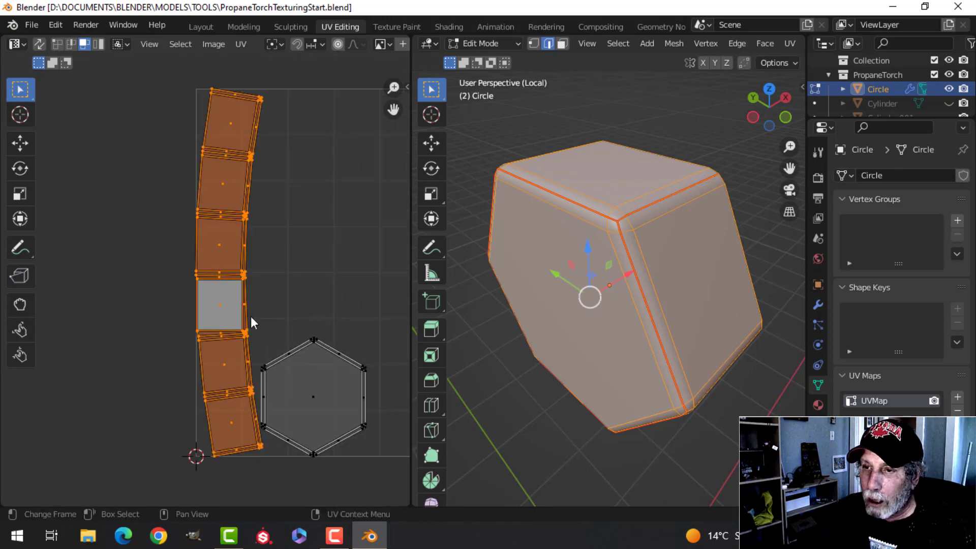
pyautogui.rightClick(224, 255)
pyautogui.click(227, 255)
# Scale down the straightened side strip and position it beside the hexagonal island, inside the UV tile
pyautogui.scroll(-1, 270, 295)
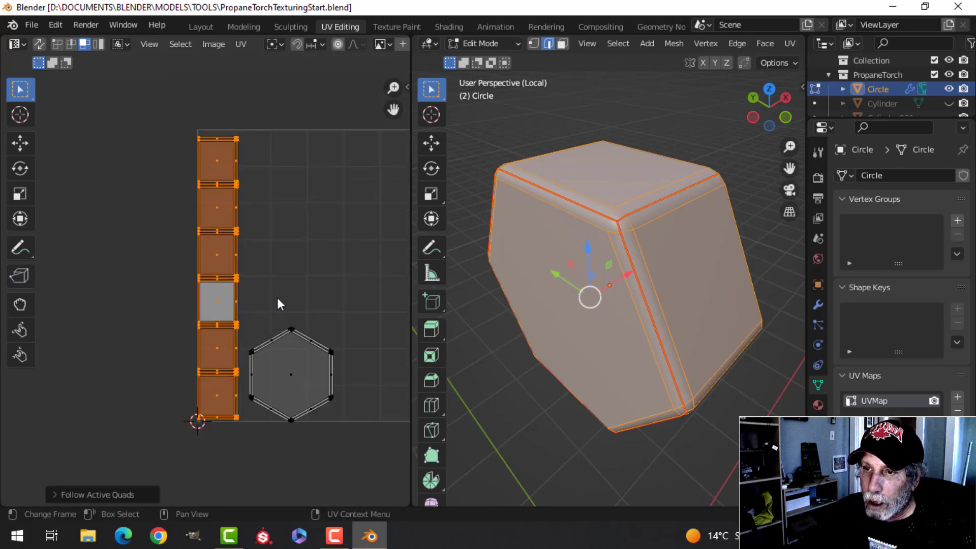
pyautogui.press('s')
pyautogui.click(273, 297)
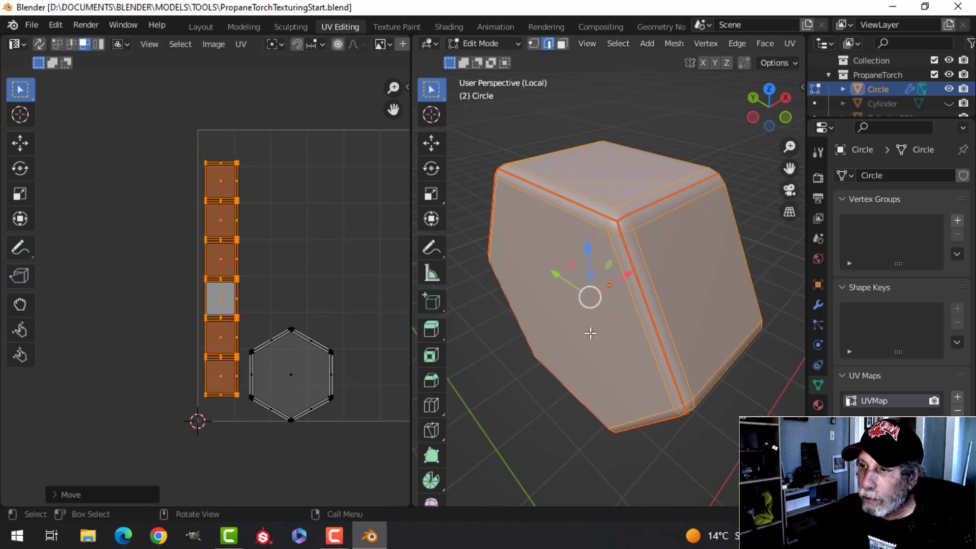
# Return to Object Mode, leaving local view, and hide the finished hex nut beside the knob
pyautogui.press('Tab')
pyautogui.moveTo(593, 328); pyautogui.dragTo(678, 298, button='middle')
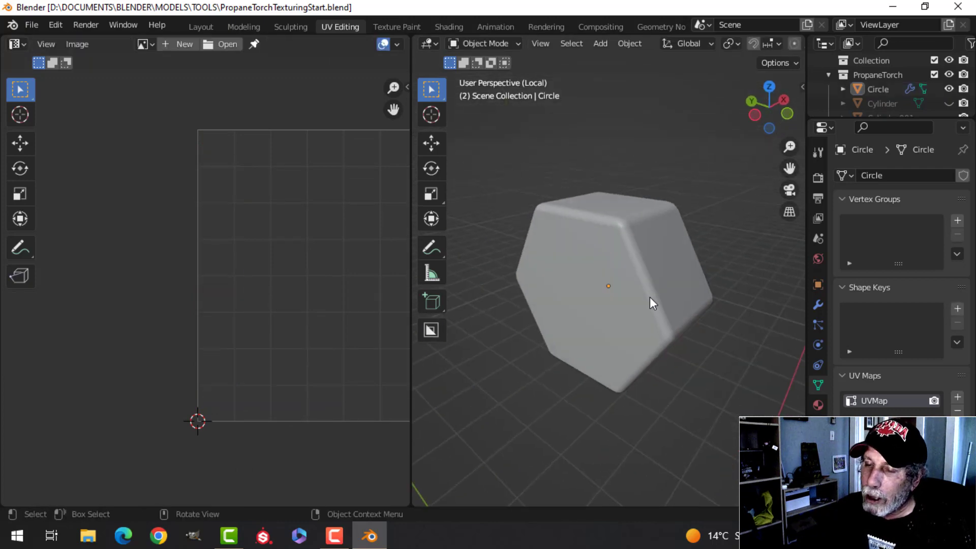
pyautogui.press('Tab')
pyautogui.press('Tab')
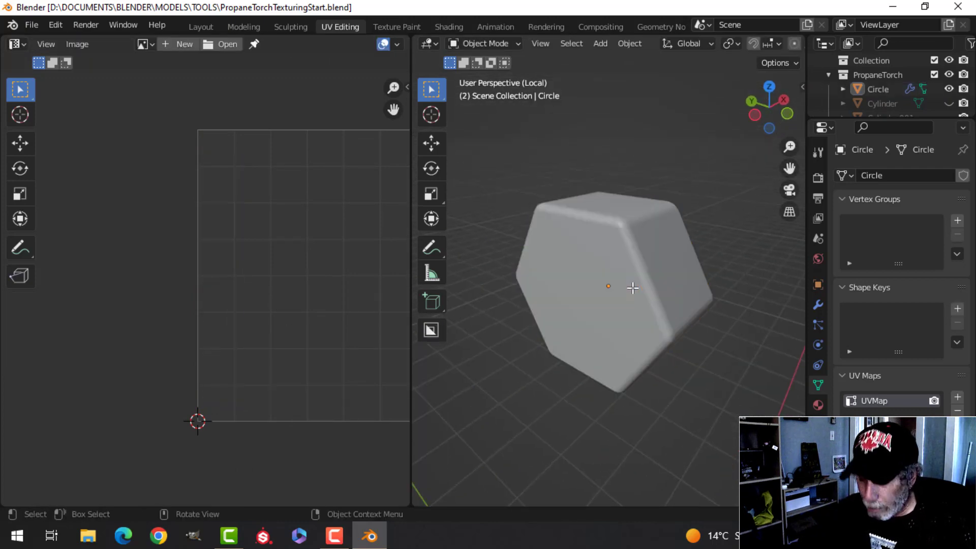
pyautogui.press('KP_Divide')
pyautogui.click(655, 275)
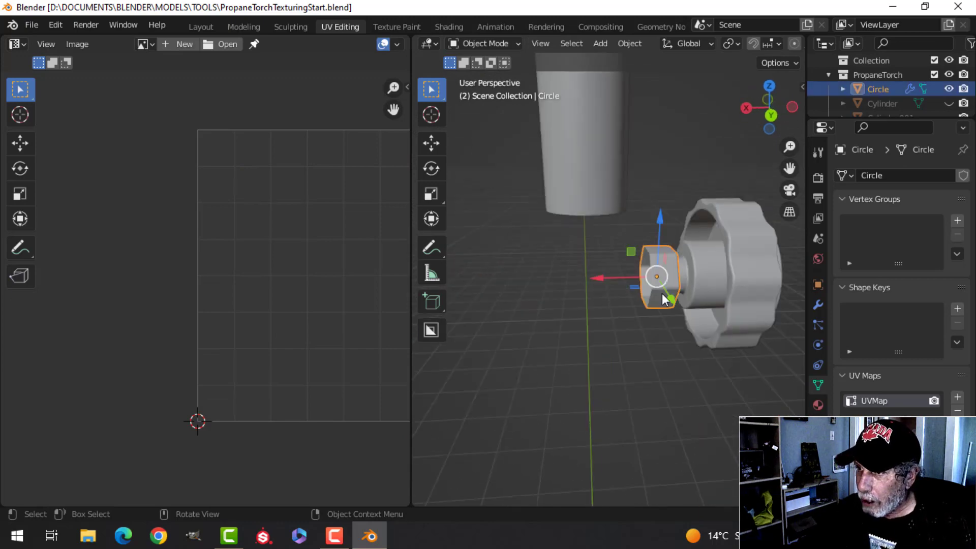
pyautogui.press('h')
pyautogui.scroll(-5, 600, 193)
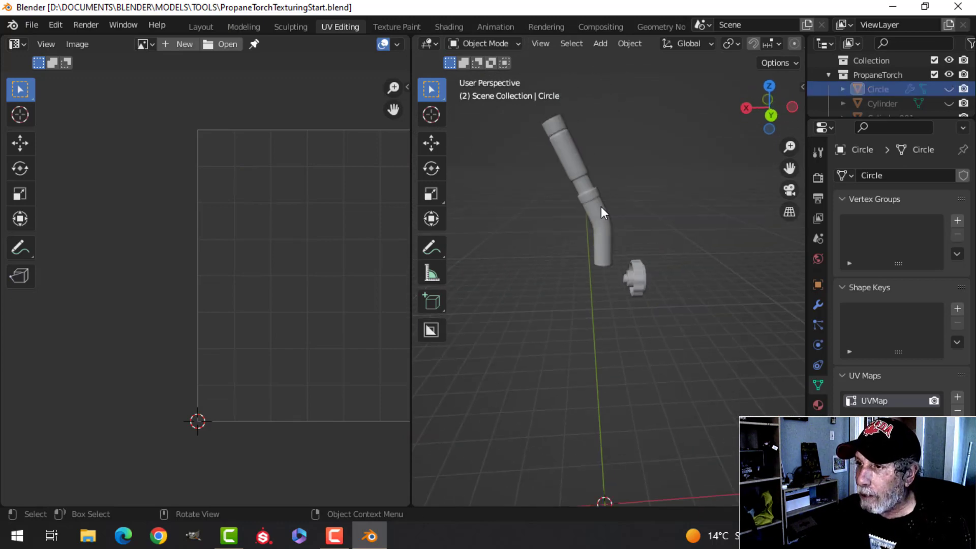
# Select the bent torch tube, check its modifier stack, and open its mesh in Edit Mode
pyautogui.click(583, 248)
pyautogui.moveTo(586, 269); pyautogui.dragTo(609, 276, button='middle')
pyautogui.scroll(3, 572, 261)
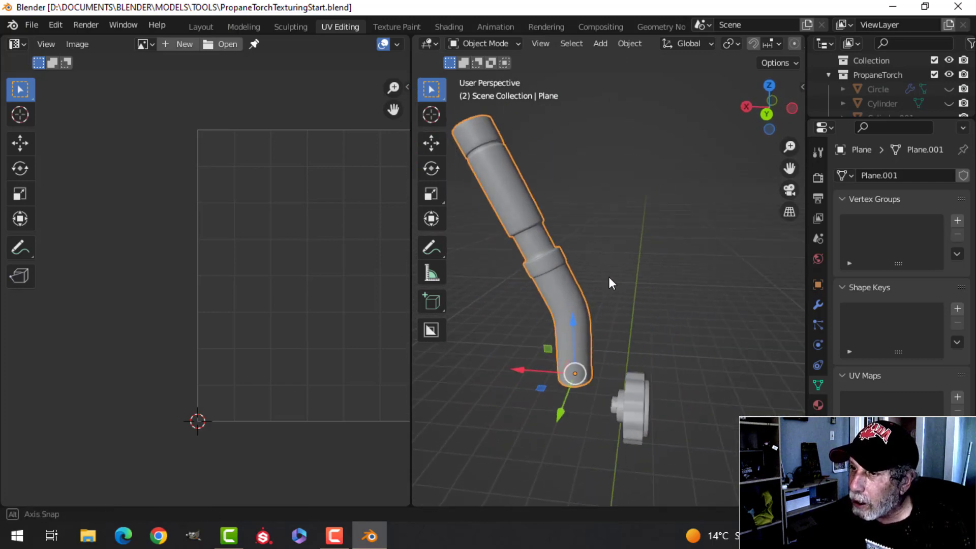
pyautogui.press('Tab')
pyautogui.moveTo(540, 288); pyautogui.dragTo(574, 299, button='middle')
pyautogui.scroll(2, 582, 276)
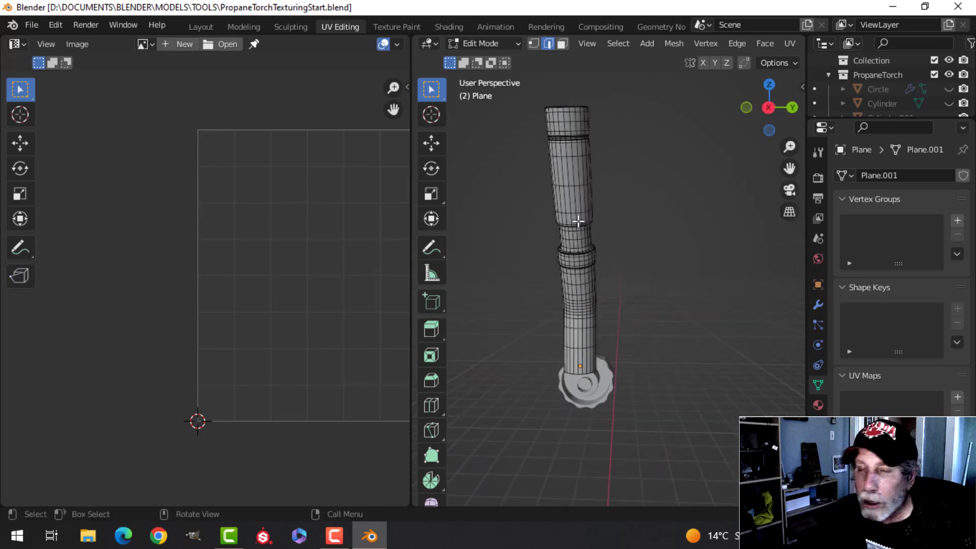
pyautogui.press('Tab')
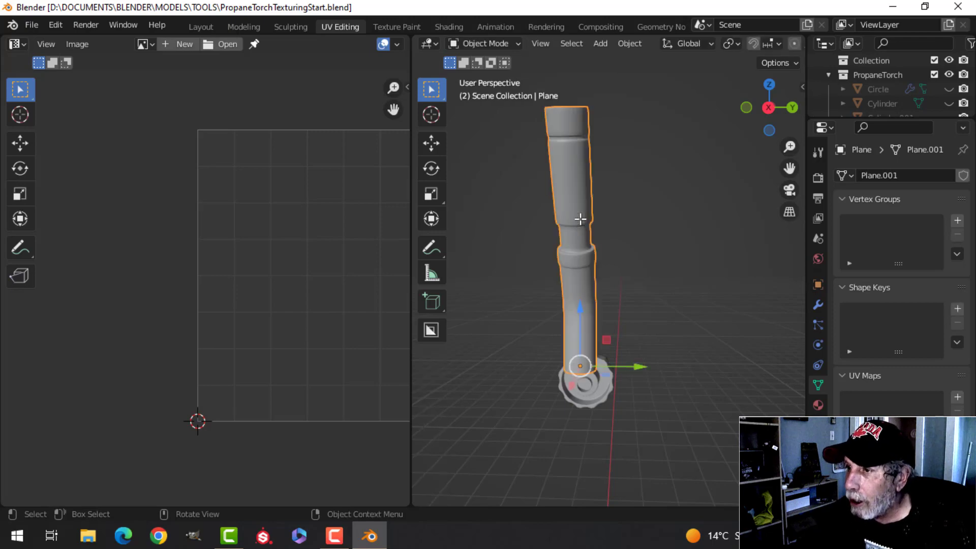
pyautogui.click(817, 305)
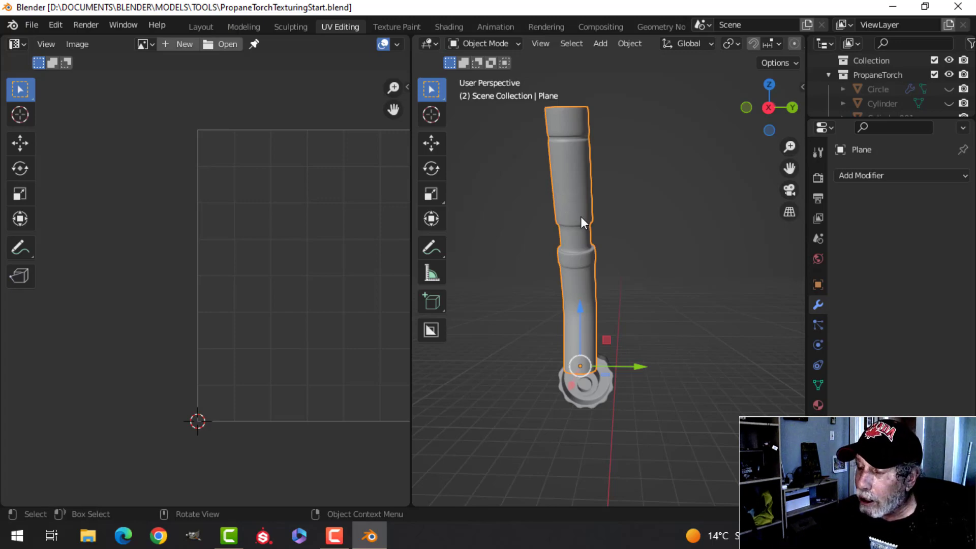
pyautogui.press('Tab')
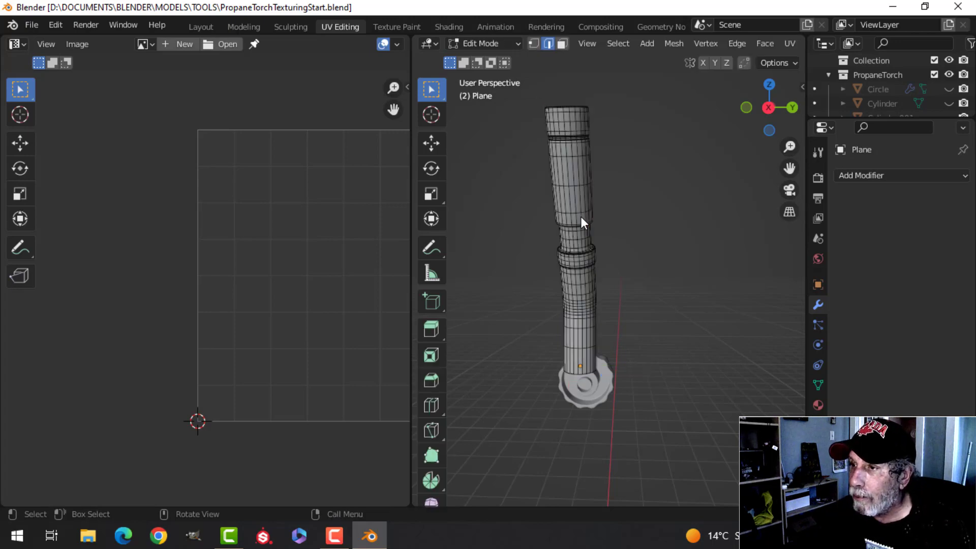
# Mark the lengthwise edge loop along the centre of the tube, as seen from the right orthographic view, as a seam
pyautogui.moveTo(581, 216)
pyautogui.mouseDown(button='middle')
pyautogui.moveTo(619, 220)
pyautogui.moveTo(611, 233)
pyautogui.moveTo(574, 228)
pyautogui.moveTo(585, 218)
pyautogui.mouseUp(button='middle')
pyautogui.press('ctrl+KP_1')
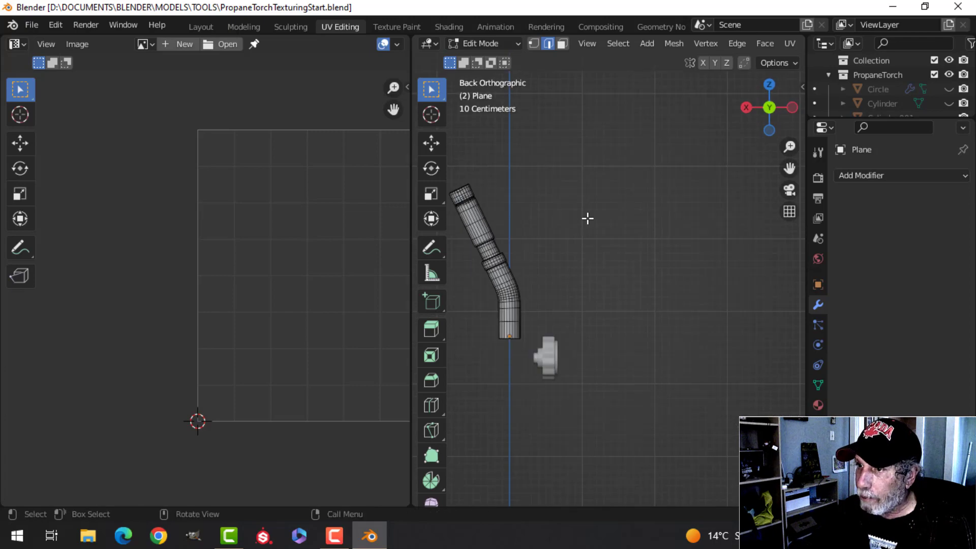
pyautogui.press('ctrl+KP_3')
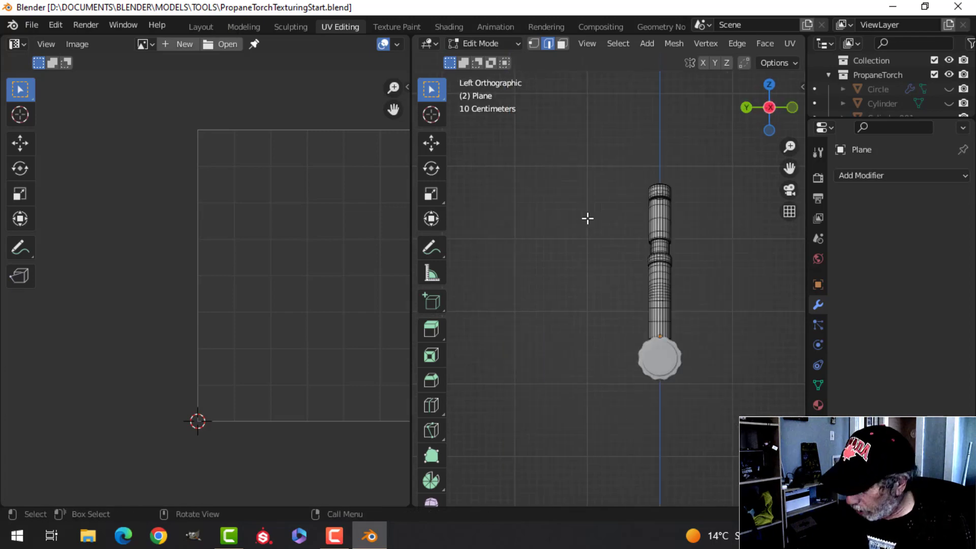
pyautogui.press('KP_3')
pyautogui.scroll(4, 565, 214)
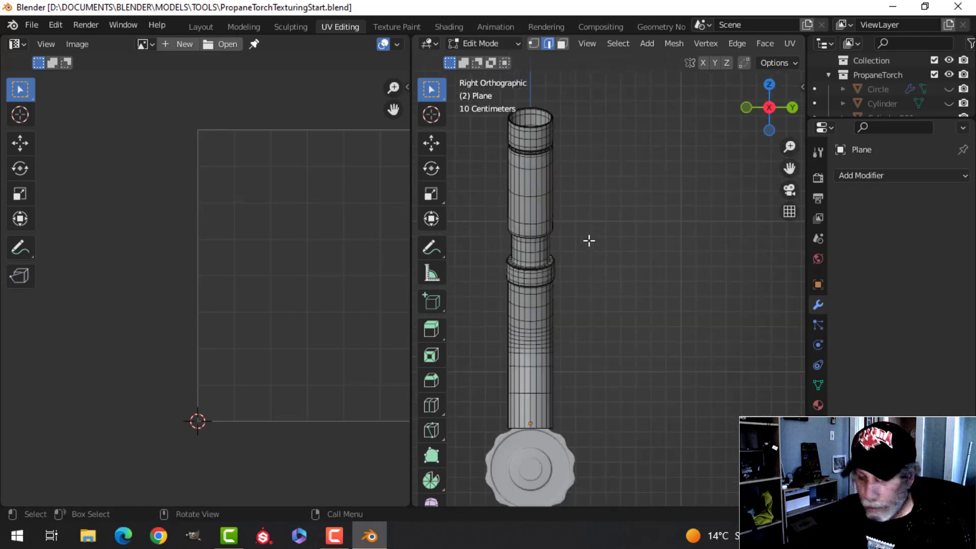
pyautogui.scroll(4, 580, 243)
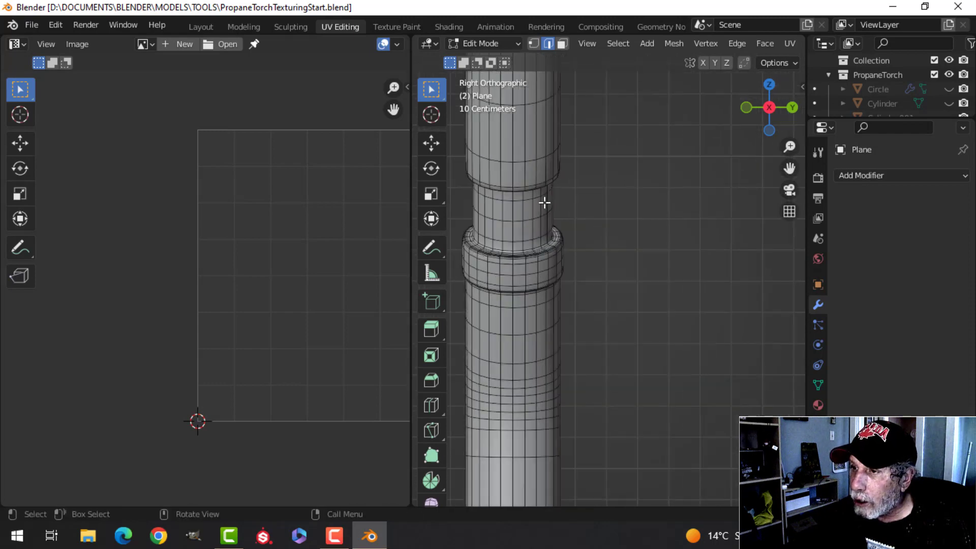
pyautogui.keyDown('alt'); pyautogui.click(514, 184); pyautogui.keyUp('alt')
pyautogui.scroll(-4, 628, 214)
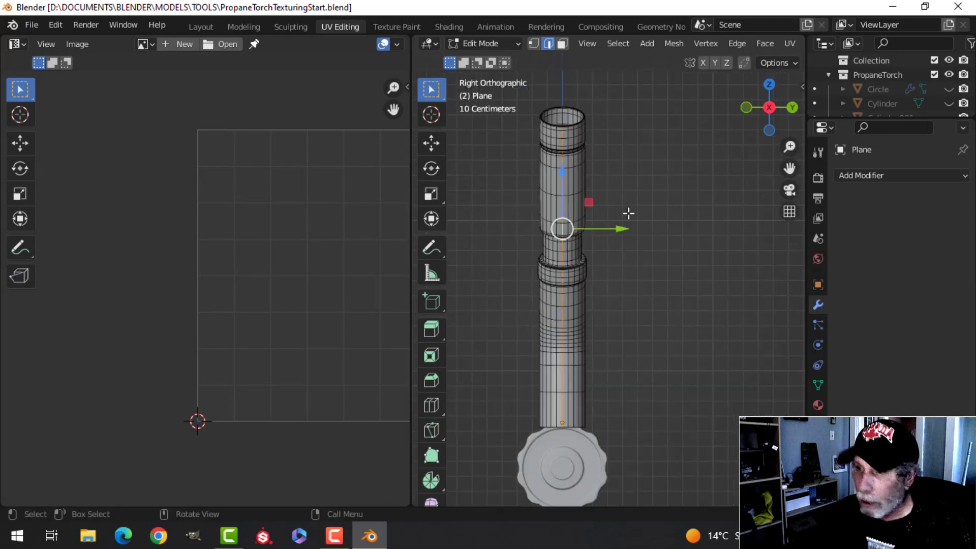
pyautogui.hotkey('ctrl', 'e')
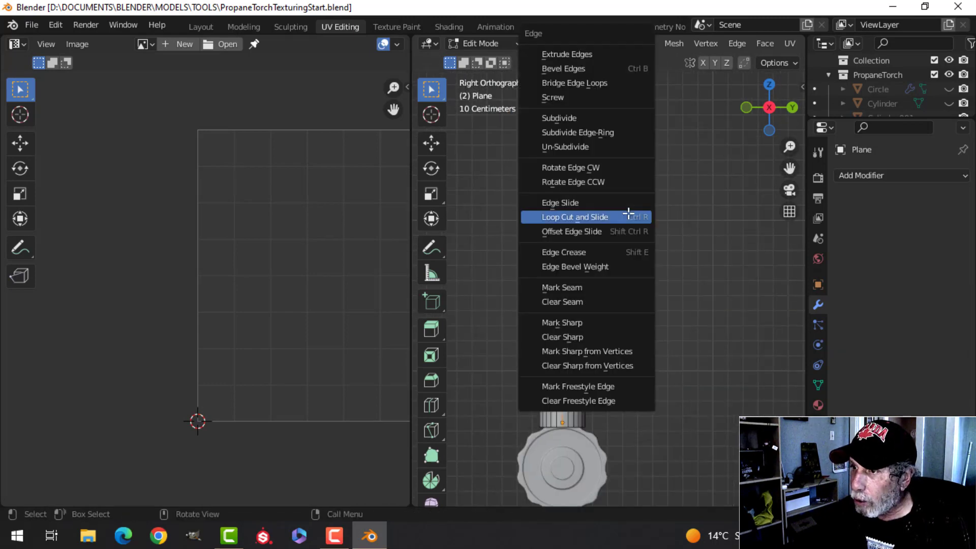
pyautogui.click(583, 285)
pyautogui.scroll(-2, 607, 239)
# Isolate the tube in local view and unwrap its mesh with the lengthwise seam
pyautogui.press('Tab')
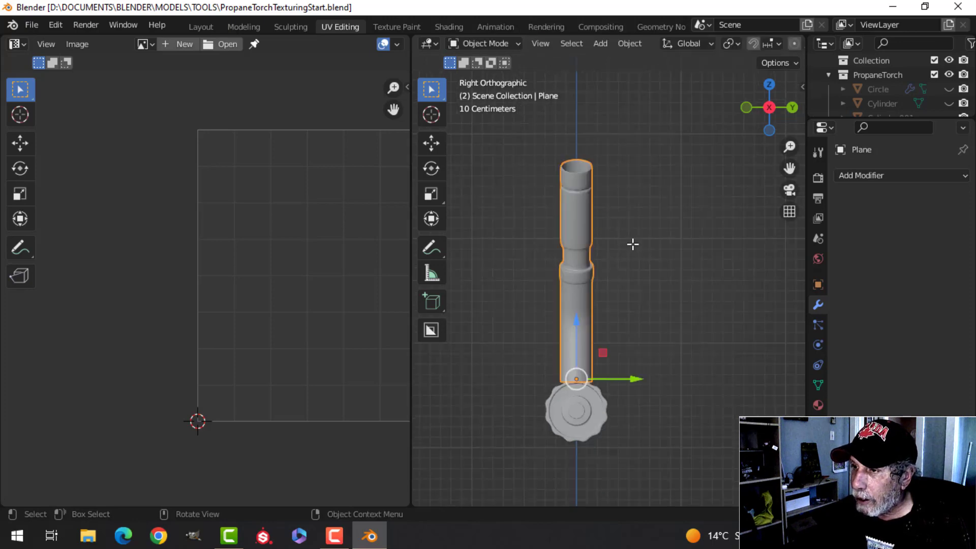
pyautogui.press('KP_Divide')
pyautogui.press('Tab')
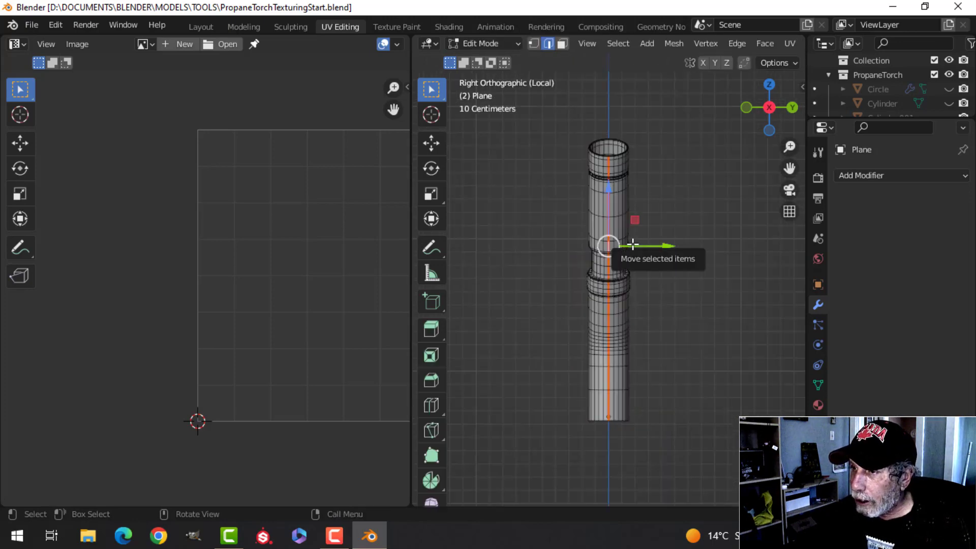
pyautogui.press('u')
pyautogui.click(636, 243)
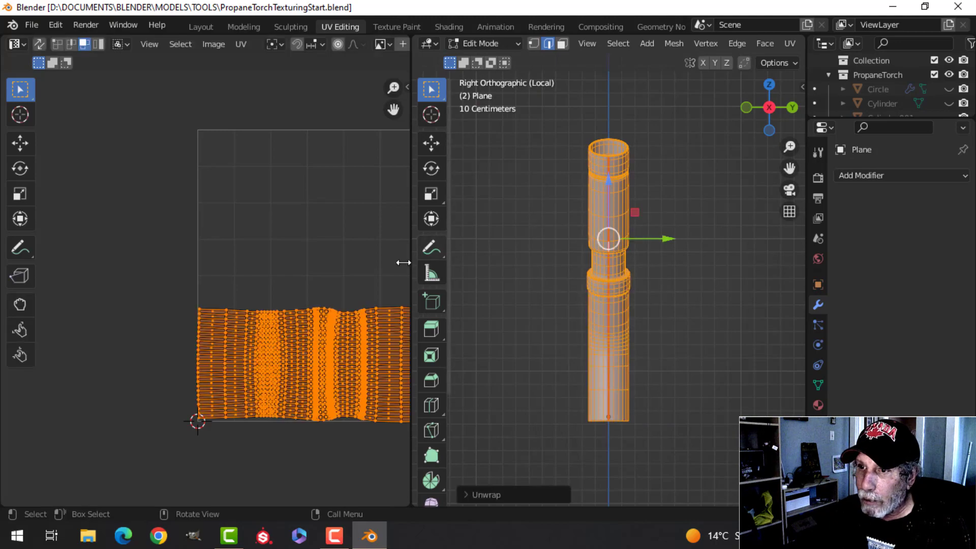
pyautogui.scroll(-2, 356, 269)
pyautogui.moveTo(331, 273); pyautogui.dragTo(257, 245, button='middle')
pyautogui.scroll(4, 256, 246)
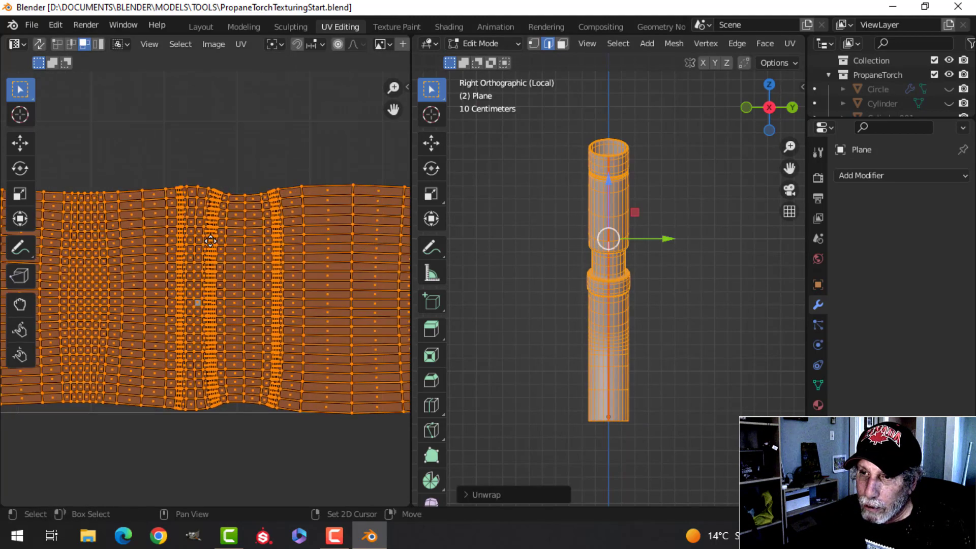
pyautogui.scroll(-3, 168, 226)
pyautogui.scroll(3, 197, 257)
pyautogui.moveTo(199, 268)
pyautogui.mouseDown(button='middle')
pyautogui.moveTo(200, 249)
pyautogui.moveTo(213, 272)
pyautogui.moveTo(200, 275)
pyautogui.mouseUp(button='middle')
pyautogui.scroll(-3, 259, 242)
# Deselect the mesh and examine where the lengthwise seam crosses the step at the collar's lower edge
pyautogui.moveTo(646, 233); pyautogui.dragTo(628, 259, button='middle')
pyautogui.hotkey('alt', 'a')
pyautogui.moveTo(624, 274); pyautogui.dragTo(593, 158, button='middle')
pyautogui.scroll(2, 633, 249)
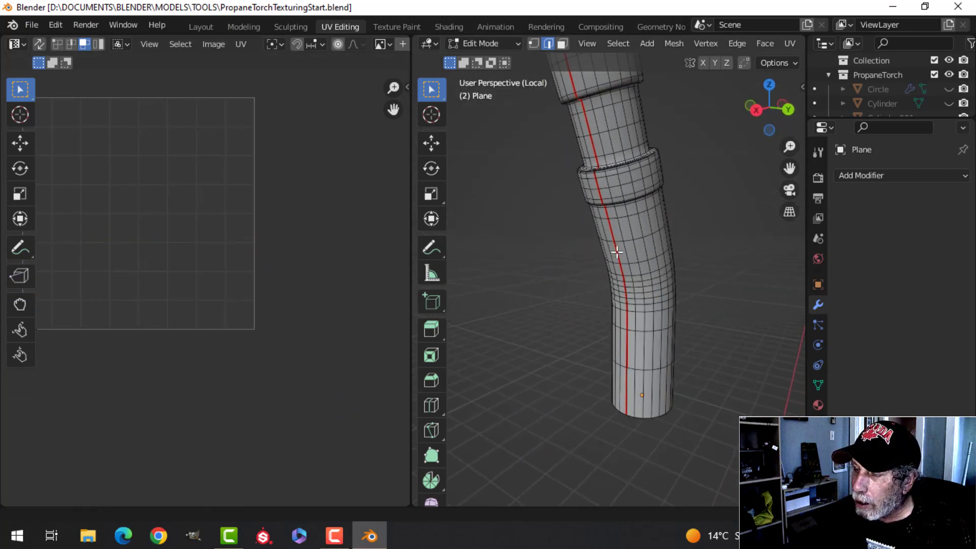
pyautogui.moveTo(616, 252); pyautogui.dragTo(561, 269, button='middle')
pyautogui.scroll(2, 605, 224)
pyautogui.scroll(2, 565, 239)
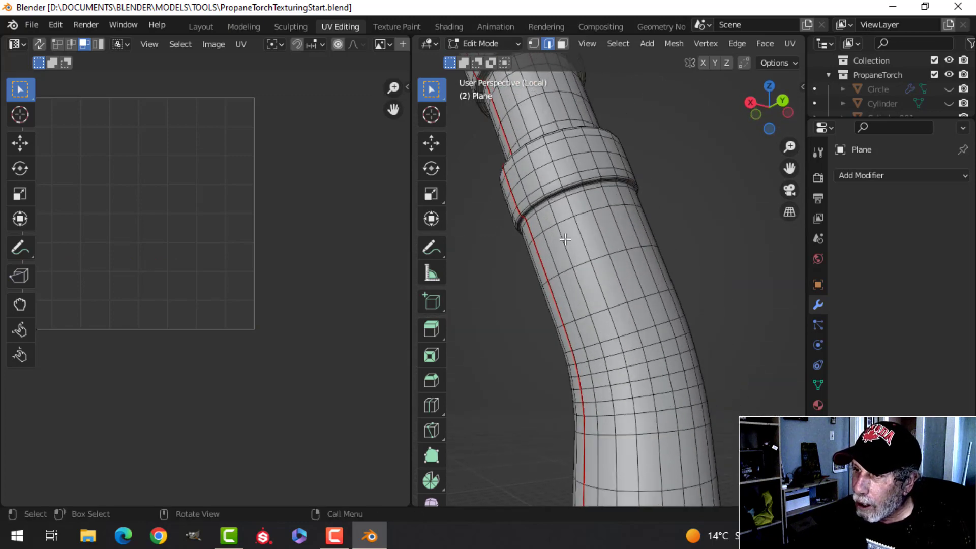
pyautogui.scroll(4, 565, 239)
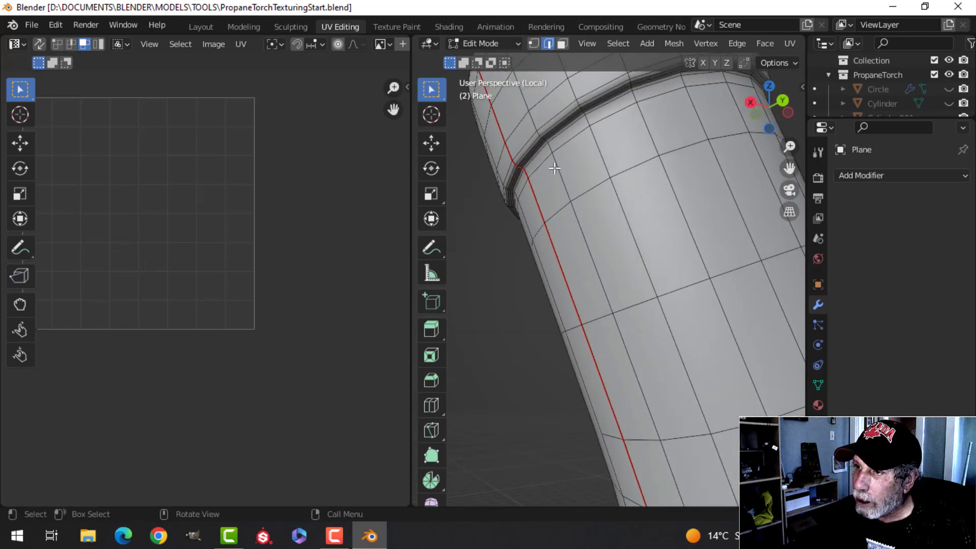
pyautogui.keyDown('shift'); pyautogui.moveTo(555, 168); pyautogui.dragTo(596, 236, button='middle'); pyautogui.keyUp('shift')
pyautogui.moveTo(596, 237); pyautogui.dragTo(585, 219, button='middle')
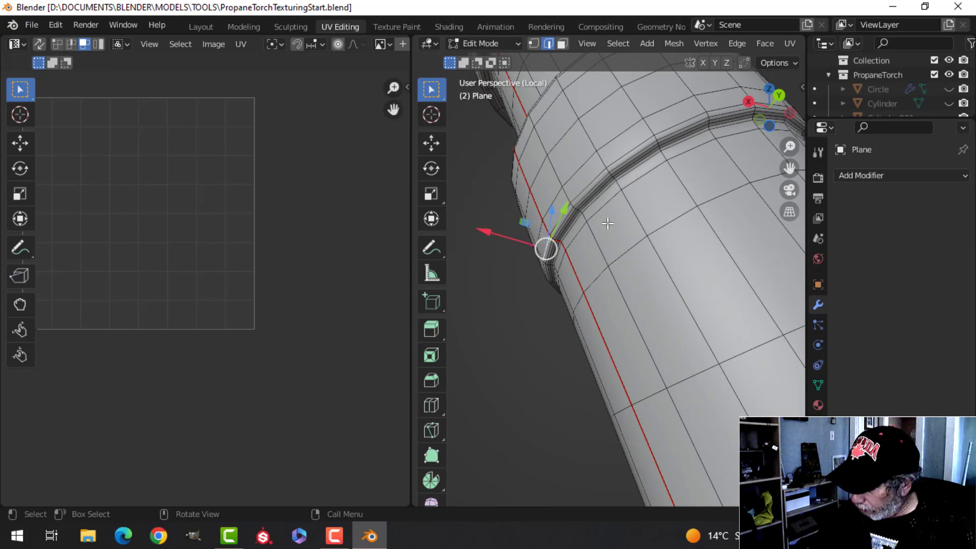
pyautogui.press('KP_Decimal')
pyautogui.scroll(-5, 607, 222)
pyautogui.hotkey('alt', 'a')
pyautogui.keyDown('shift'); pyautogui.moveTo(692, 251); pyautogui.dragTo(379, 259, button='middle'); pyautogui.keyUp('shift')
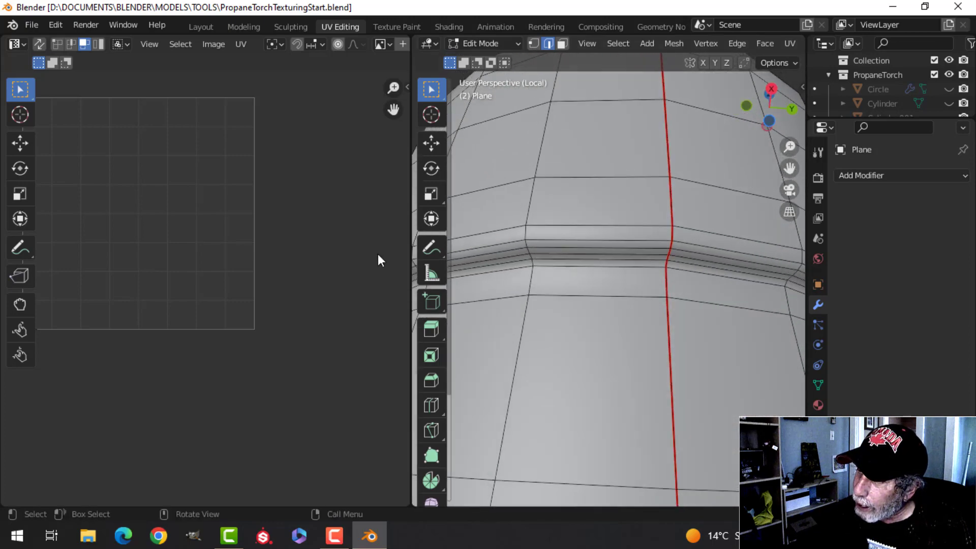
# Mark the edge loop where the collar's lower edge meets the bent pipe section as a seam
pyautogui.moveTo(616, 302); pyautogui.dragTo(517, 299, button='middle')
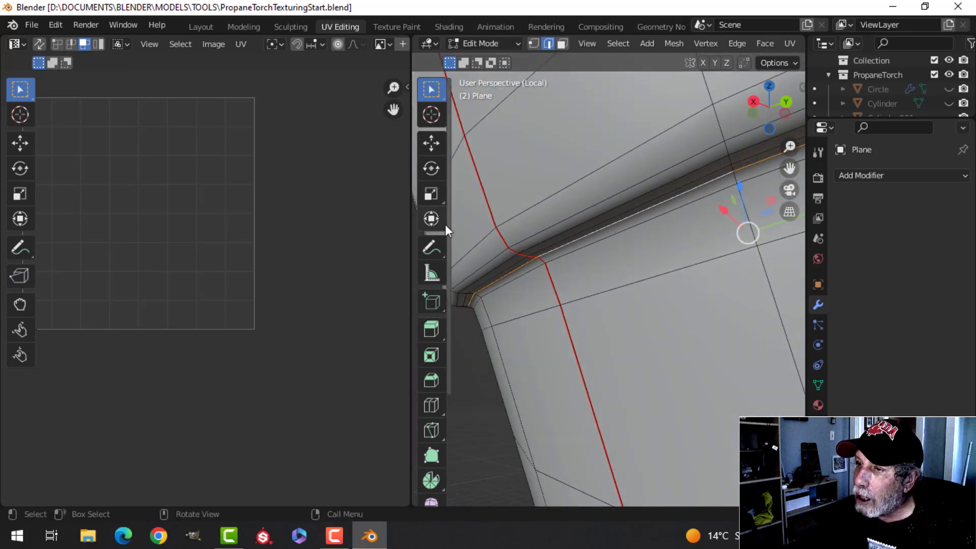
pyautogui.moveTo(594, 260); pyautogui.dragTo(590, 367, button='middle')
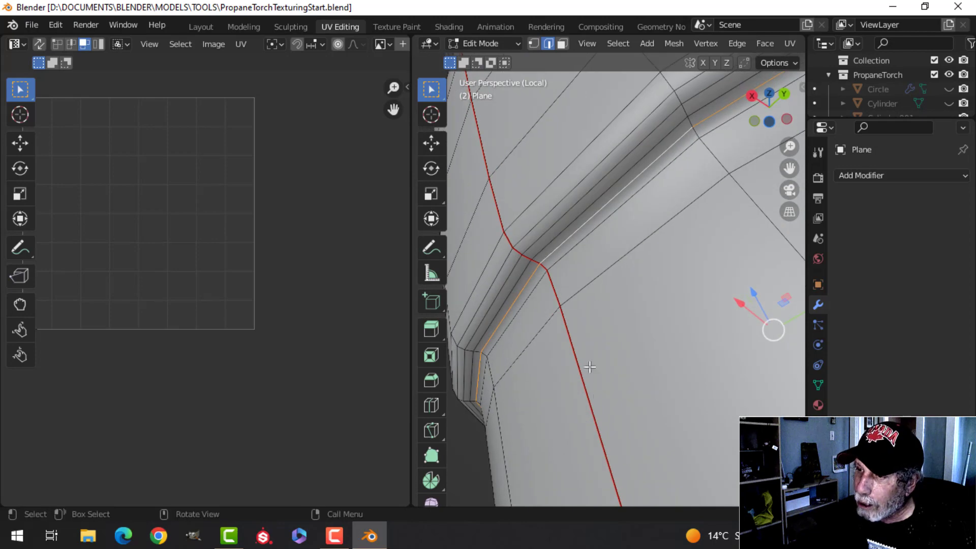
pyautogui.moveTo(561, 264); pyautogui.dragTo(625, 274, button='middle')
pyautogui.hotkey('ctrl', 'e')
pyautogui.click(551, 303)
pyautogui.scroll(-5, 551, 304)
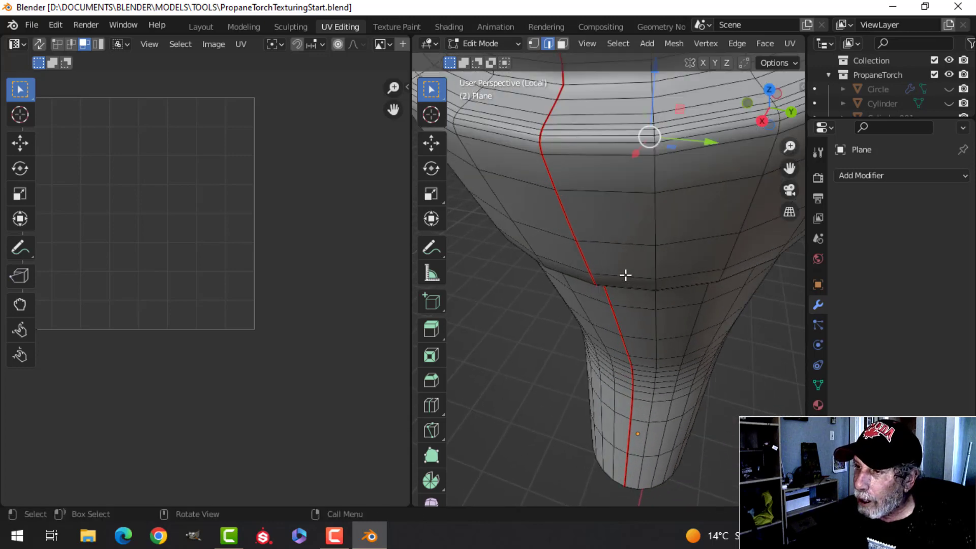
# Mark the edge loop where the collar's upper rim meets the narrow neck as a seam
pyautogui.scroll(3, 608, 347)
pyautogui.moveTo(608, 347); pyautogui.dragTo(609, 322, button='middle')
pyautogui.keyDown('alt'); pyautogui.click(597, 254); pyautogui.keyUp('alt')
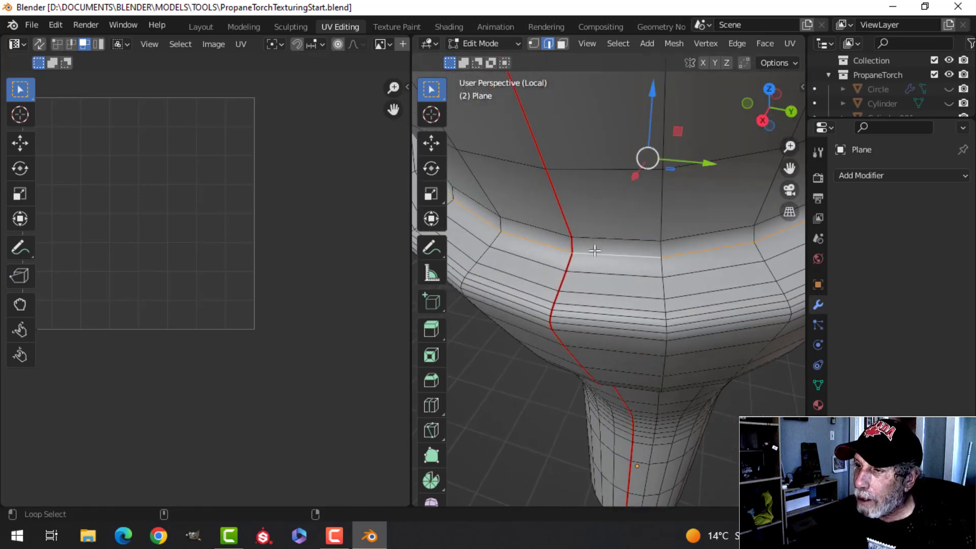
pyautogui.moveTo(596, 254); pyautogui.dragTo(635, 256, button='middle')
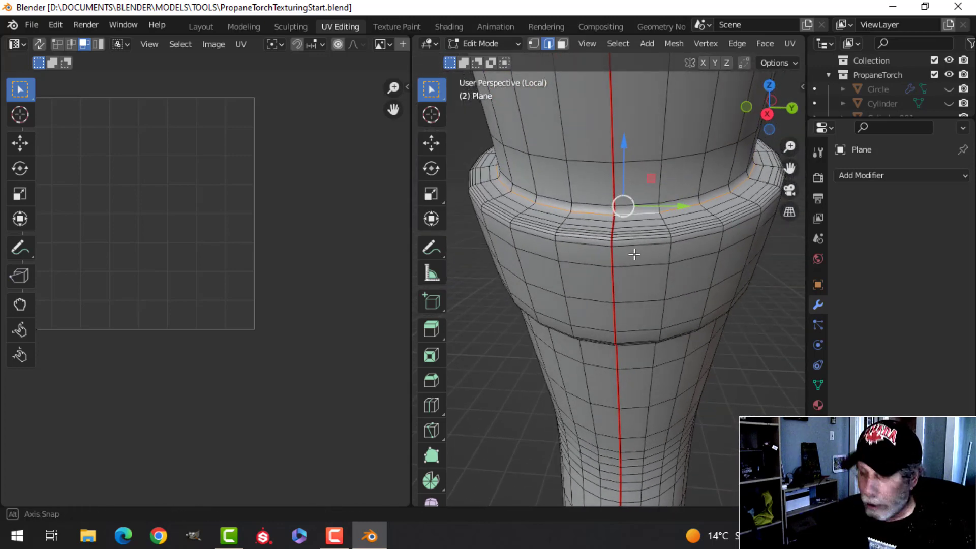
pyautogui.hotkey('ctrl', 'e')
pyautogui.click(590, 288)
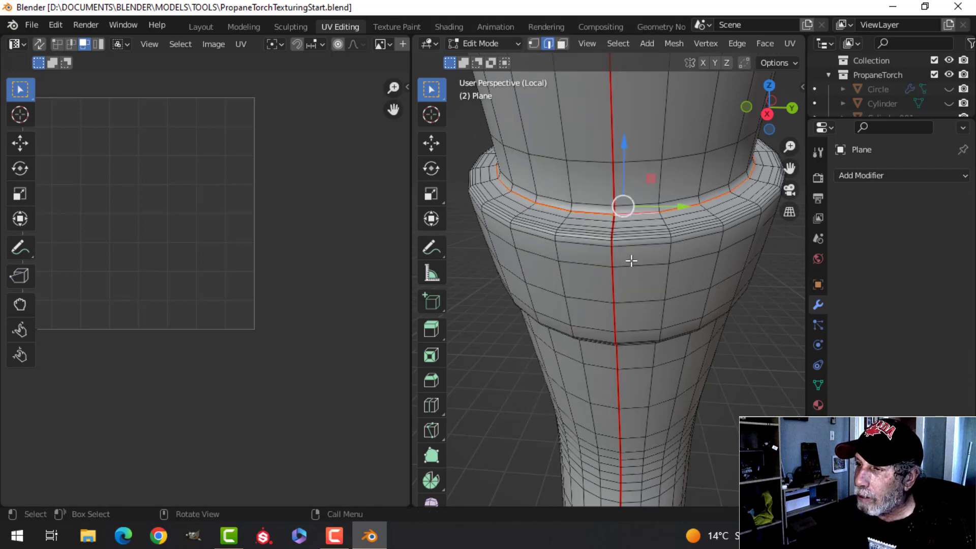
pyautogui.scroll(2, 629, 254)
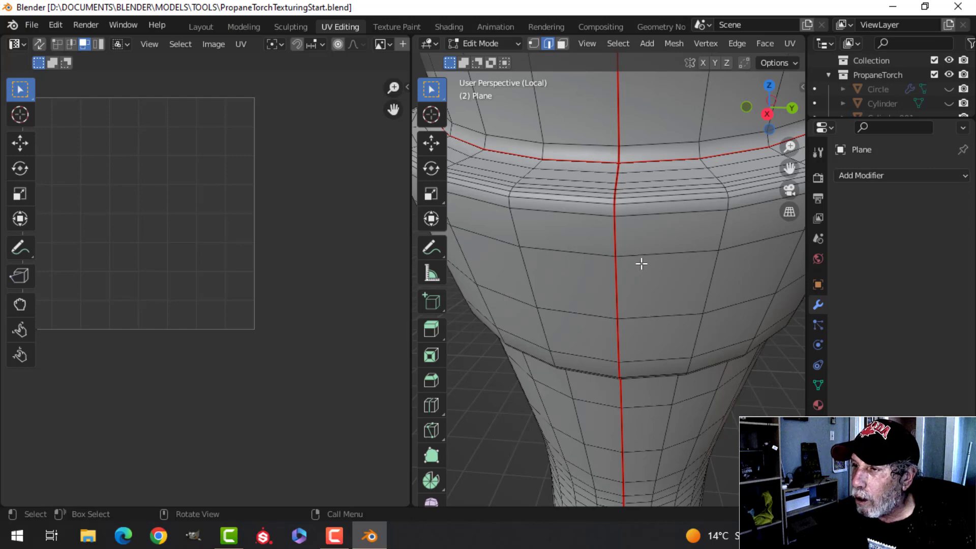
# Select the whole tube mesh and unwrap it again with the collar seams
pyautogui.press('a')
pyautogui.scroll(-3, 641, 263)
pyautogui.press('u')
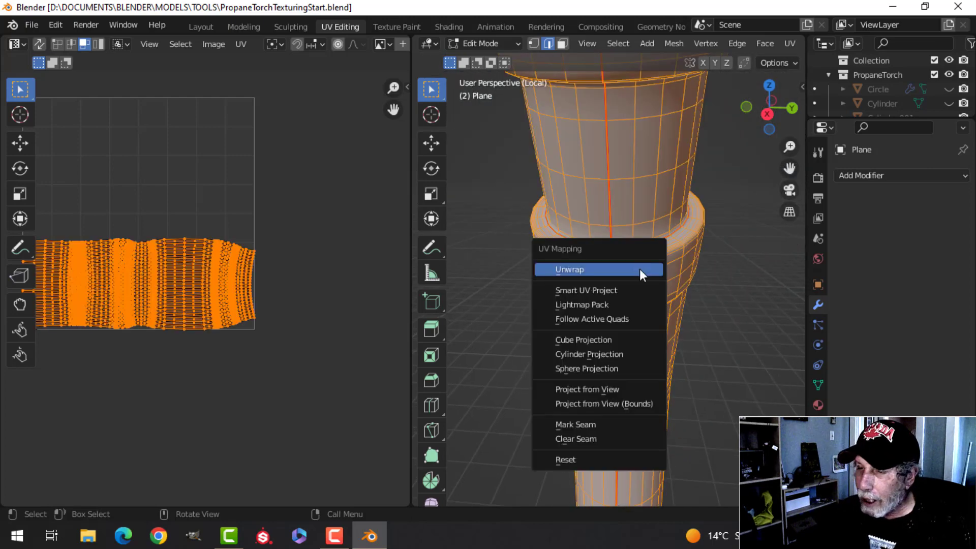
pyautogui.click(639, 270)
pyautogui.scroll(-2, 203, 286)
pyautogui.scroll(3, 239, 291)
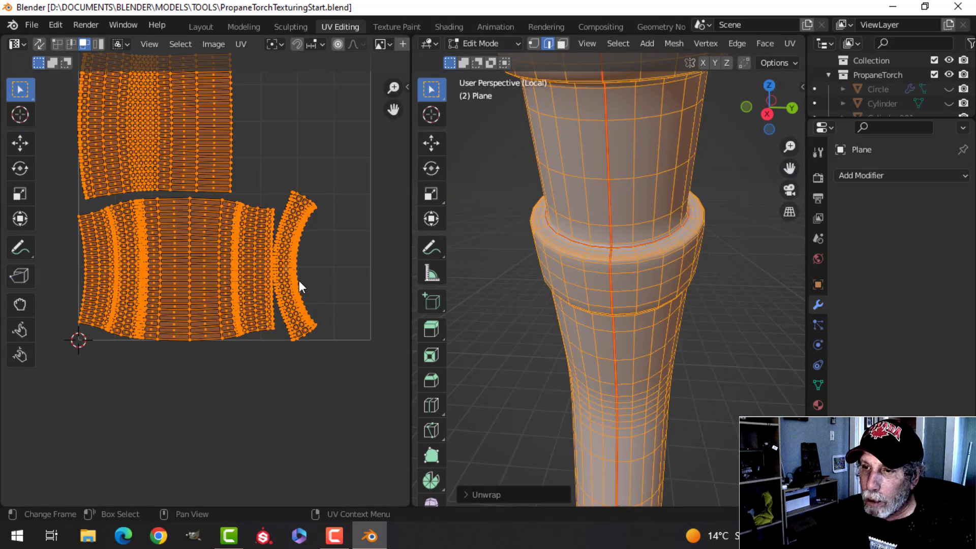
pyautogui.scroll(3, 300, 280)
pyautogui.scroll(-3, 297, 355)
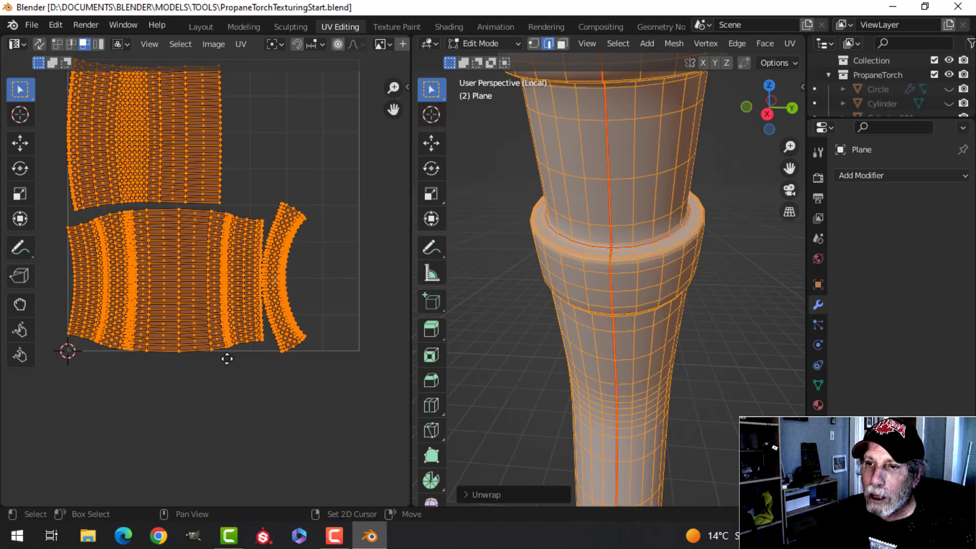
pyautogui.moveTo(227, 359); pyautogui.dragTo(239, 400, button='middle')
pyautogui.scroll(-1, 178, 226)
# Mark the edge loop where the wide upper section steps down to the narrow neck as a seam
pyautogui.moveTo(605, 310); pyautogui.dragTo(592, 372, button='middle')
pyautogui.scroll(6, 591, 373)
pyautogui.hotkey('alt', 'a')
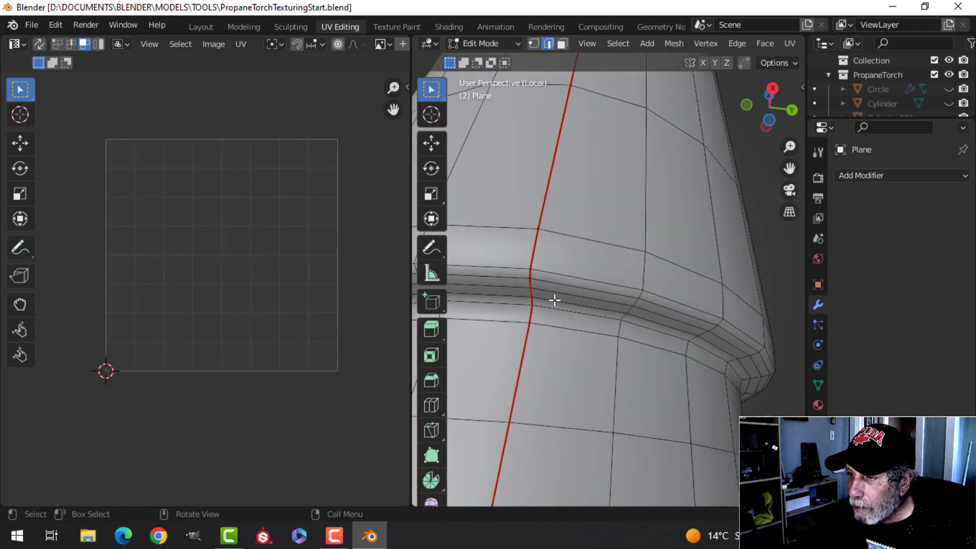
pyautogui.keyDown('alt'); pyautogui.click(577, 309); pyautogui.keyUp('alt')
pyautogui.hotkey('ctrl', 'e')
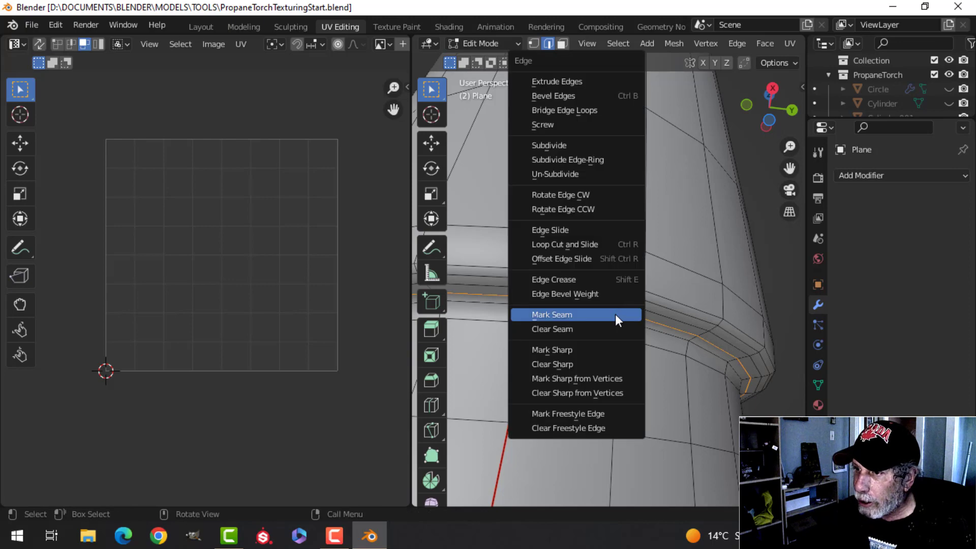
pyautogui.click(615, 315)
pyautogui.moveTo(615, 316); pyautogui.dragTo(611, 313, button='middle')
pyautogui.scroll(-6, 610, 313)
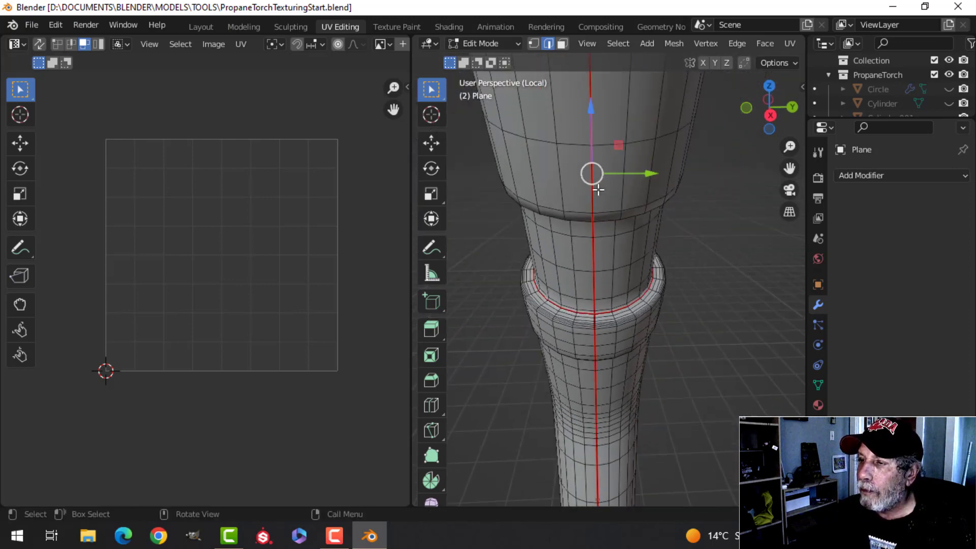
# Mark the edge loop along the groove's lower edge, atop the lower tapered section, as a seam
pyautogui.scroll(2, 601, 201)
pyautogui.moveTo(600, 202); pyautogui.dragTo(601, 248, button='middle')
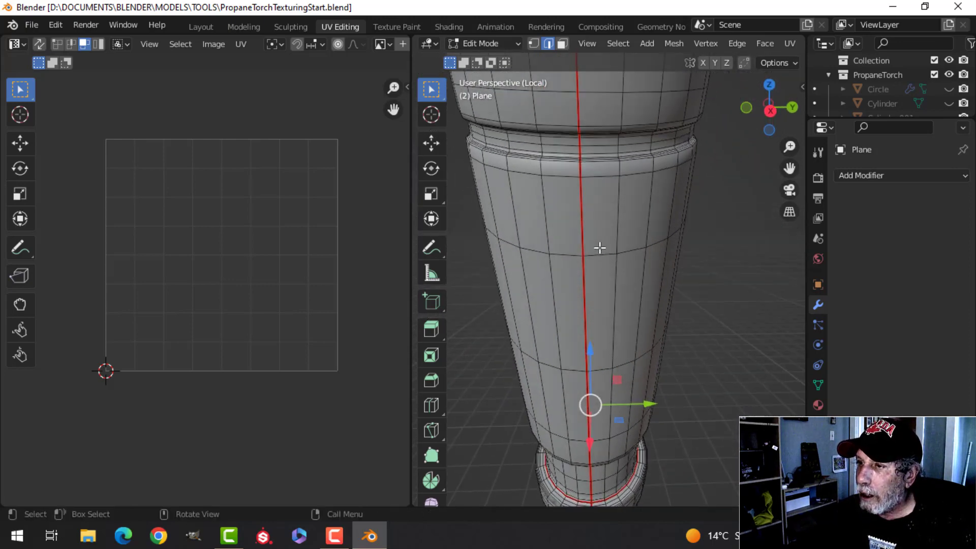
pyautogui.scroll(4, 610, 298)
pyautogui.moveTo(610, 298); pyautogui.dragTo(590, 256, button='middle')
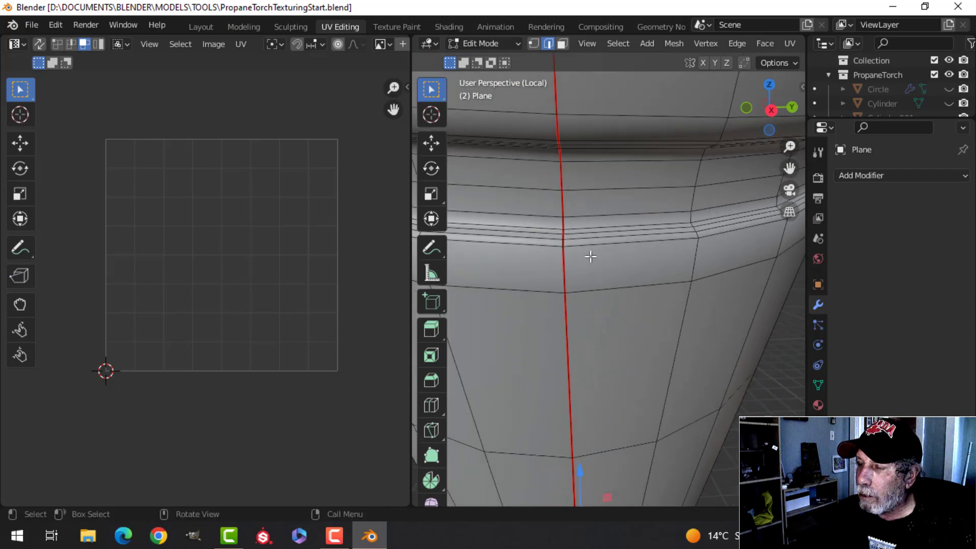
pyautogui.keyDown('alt'); pyautogui.click(576, 228); pyautogui.keyUp('alt')
pyautogui.hotkey('ctrl', 'e')
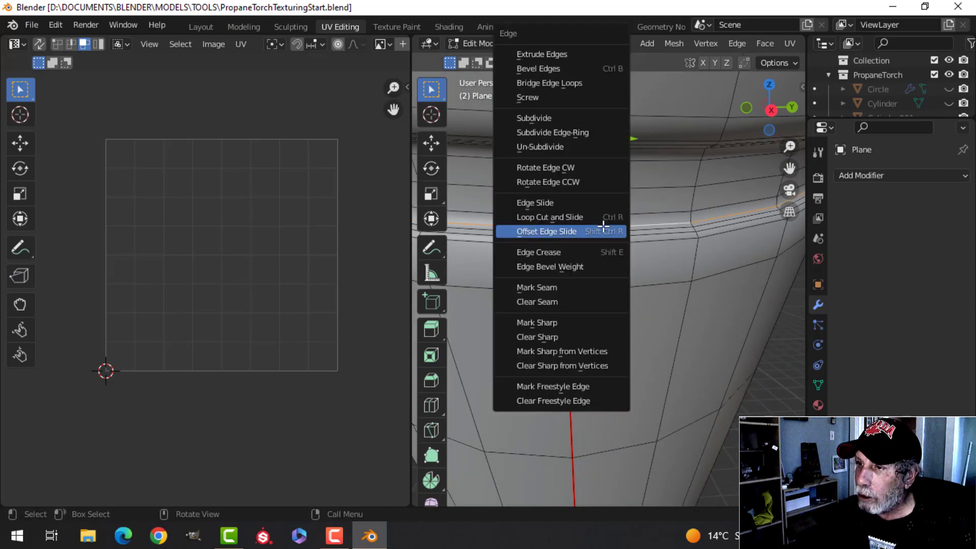
pyautogui.click(568, 285)
# Mark the edge loop where the groove meets the upper flared section as a seam and deselect everything
pyautogui.moveTo(568, 285); pyautogui.dragTo(575, 167, button='middle')
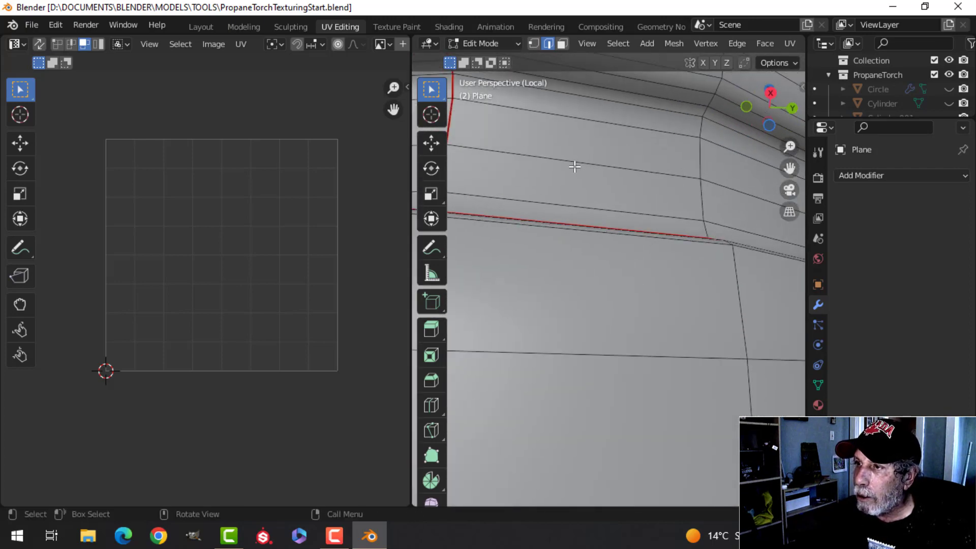
pyautogui.keyDown('alt'); pyautogui.click(646, 96); pyautogui.keyUp('alt')
pyautogui.scroll(-4, 623, 141)
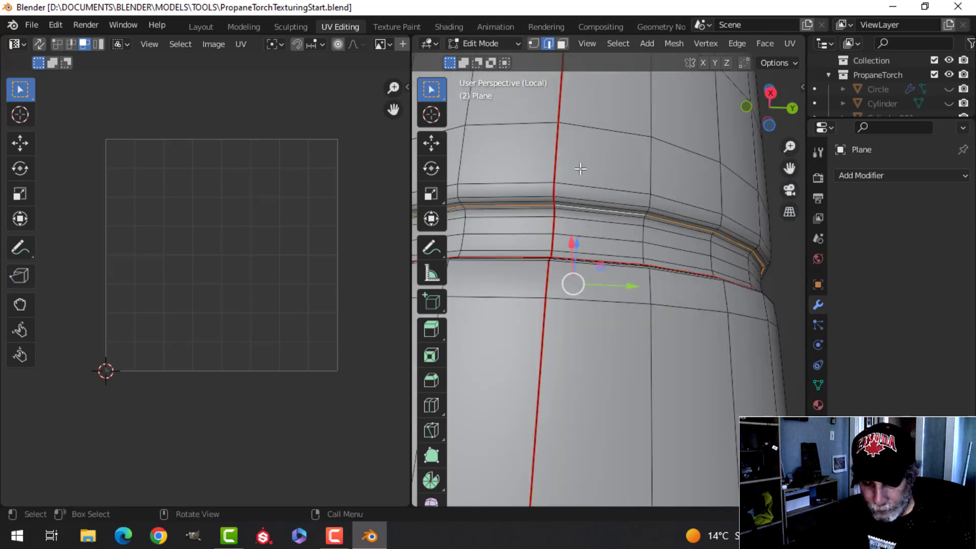
pyautogui.hotkey('ctrl', 'e')
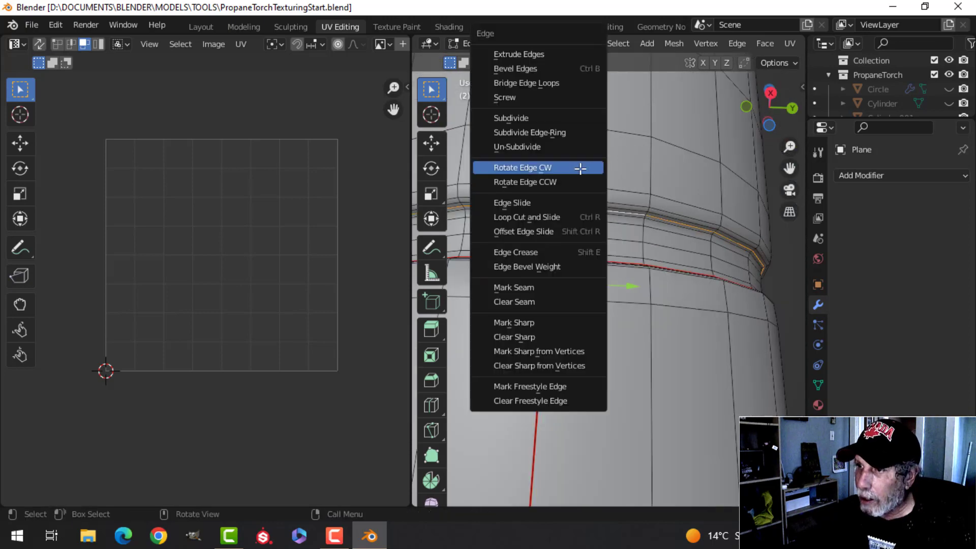
pyautogui.click(542, 287)
pyautogui.hotkey('alt', 'a')
# Mark the edge loop around the outer side of the open mouth's rim as a seam
pyautogui.moveTo(590, 279); pyautogui.dragTo(579, 232, button='middle')
pyautogui.scroll(4, 607, 298)
pyautogui.scroll(-4, 585, 293)
pyautogui.scroll(3, 608, 325)
pyautogui.scroll(-6, 578, 231)
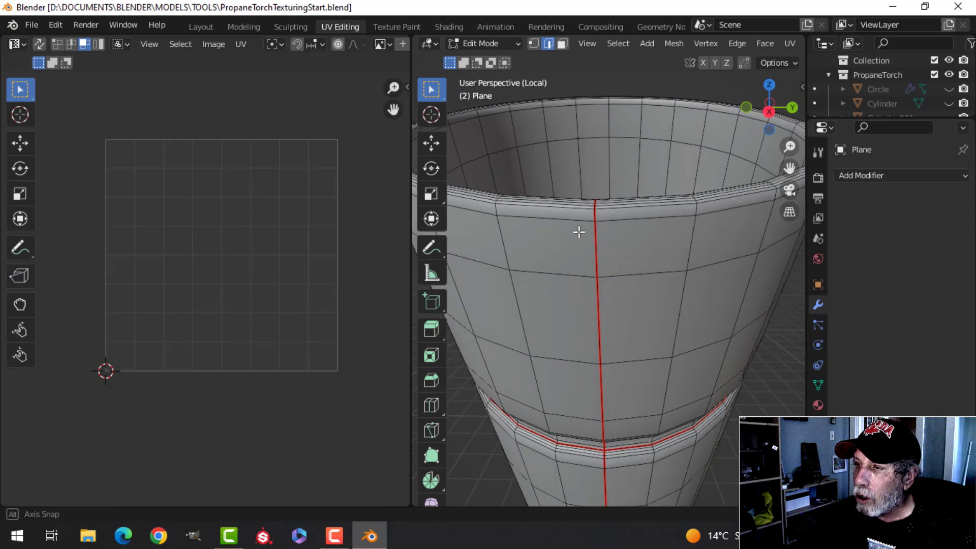
pyautogui.keyDown('alt'); pyautogui.click(603, 209); pyautogui.keyUp('alt')
pyautogui.moveTo(643, 236); pyautogui.dragTo(622, 272, button='middle')
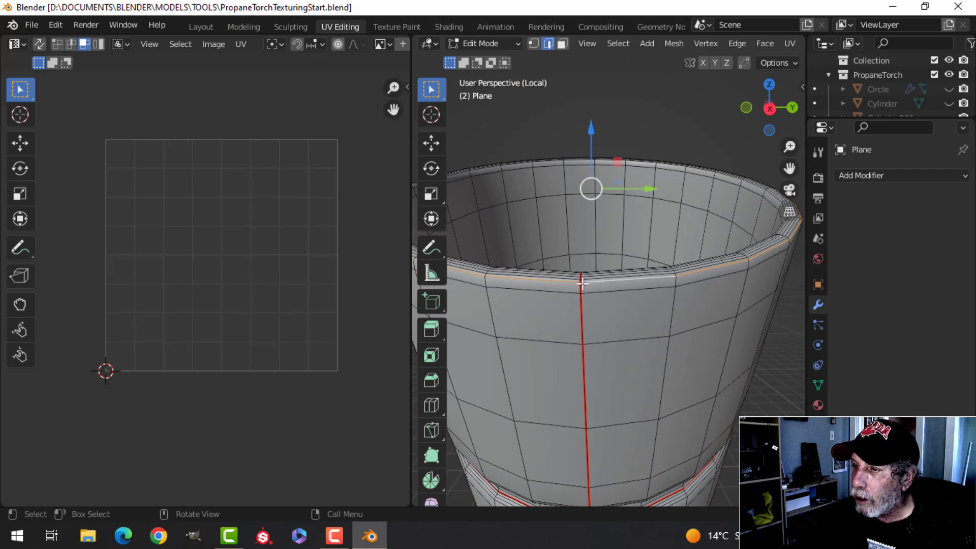
pyautogui.hotkey('ctrl', 'e')
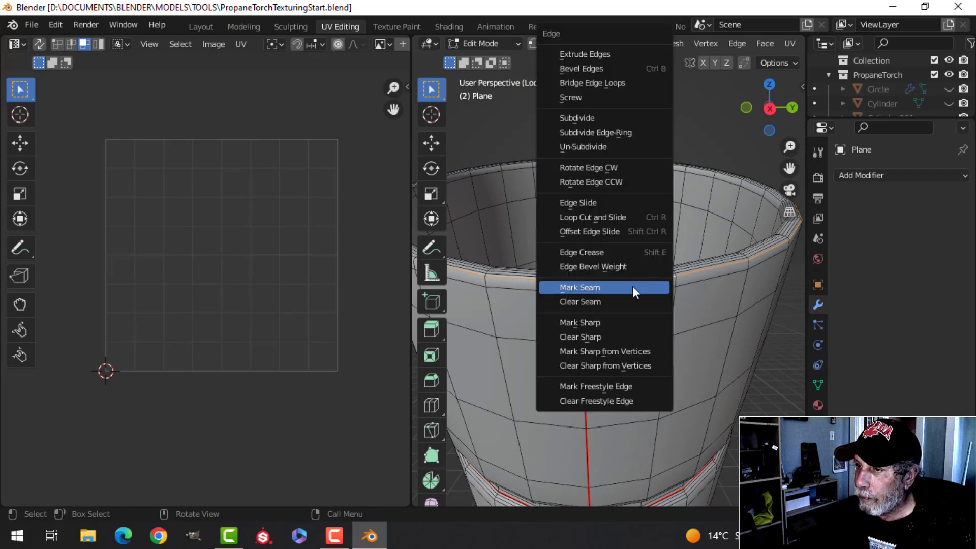
pyautogui.click(633, 287)
# Select the whole tube mesh and unwrap it again with the groove and outer rim seams
pyautogui.press('a')
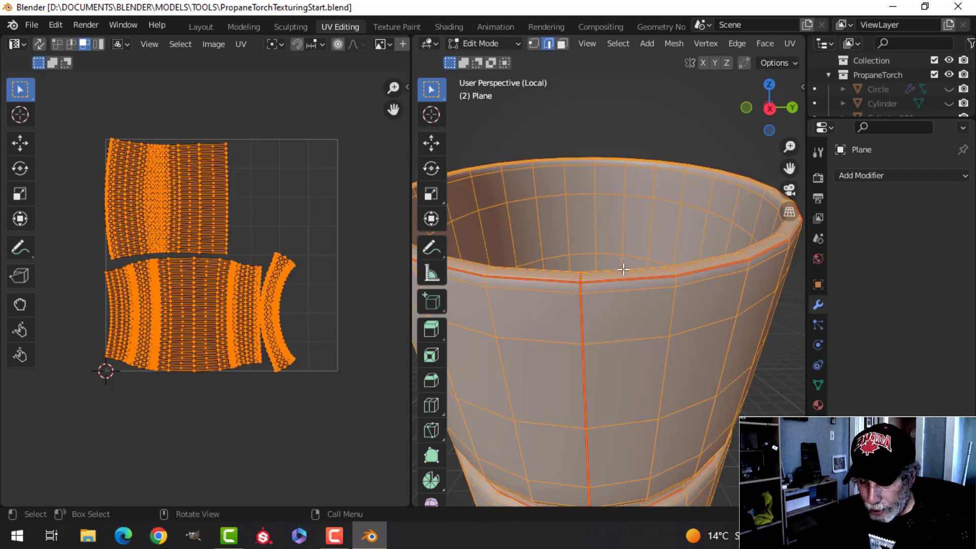
pyautogui.press('u')
pyautogui.click(623, 269)
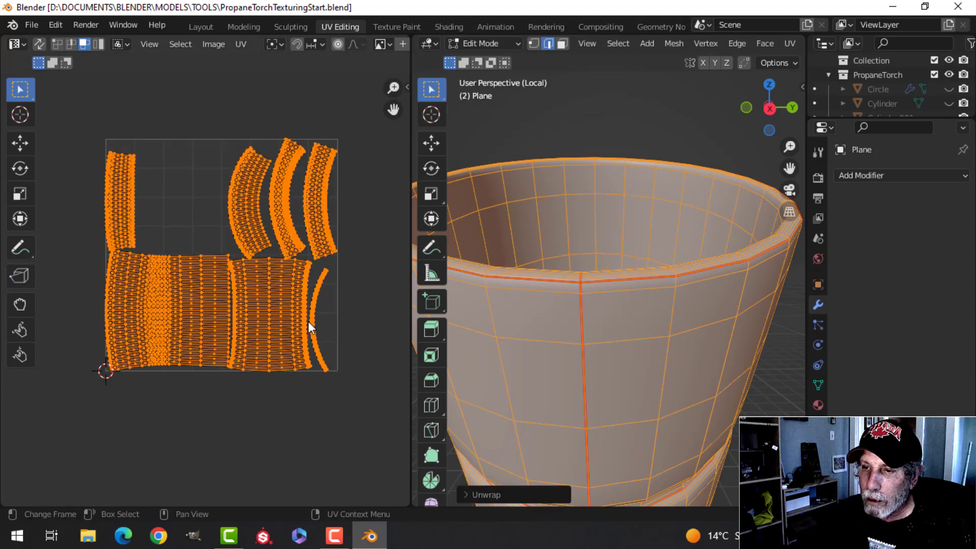
pyautogui.scroll(3, 262, 325)
pyautogui.scroll(-2, 260, 325)
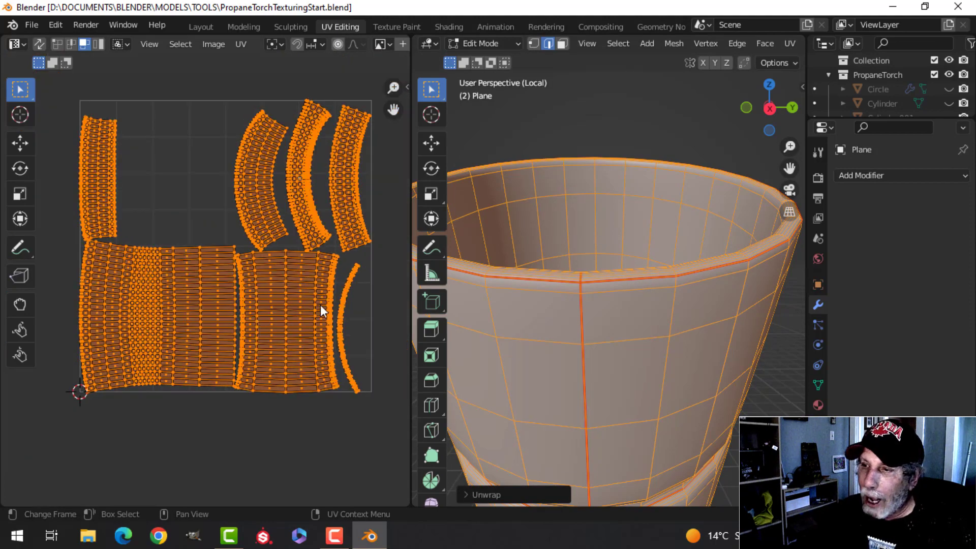
# Mark the edge loop around the inner side of the open mouth's rim as a seam
pyautogui.scroll(-3, 616, 305)
pyautogui.moveTo(610, 301); pyautogui.dragTo(464, 300, button='middle')
pyautogui.scroll(2, 675, 412)
pyautogui.scroll(2, 650, 341)
pyautogui.hotkey('alt', 'a')
pyautogui.scroll(-1, 620, 348)
pyautogui.scroll(-2, 554, 310)
pyautogui.moveTo(559, 310); pyautogui.dragTo(594, 287, button='middle')
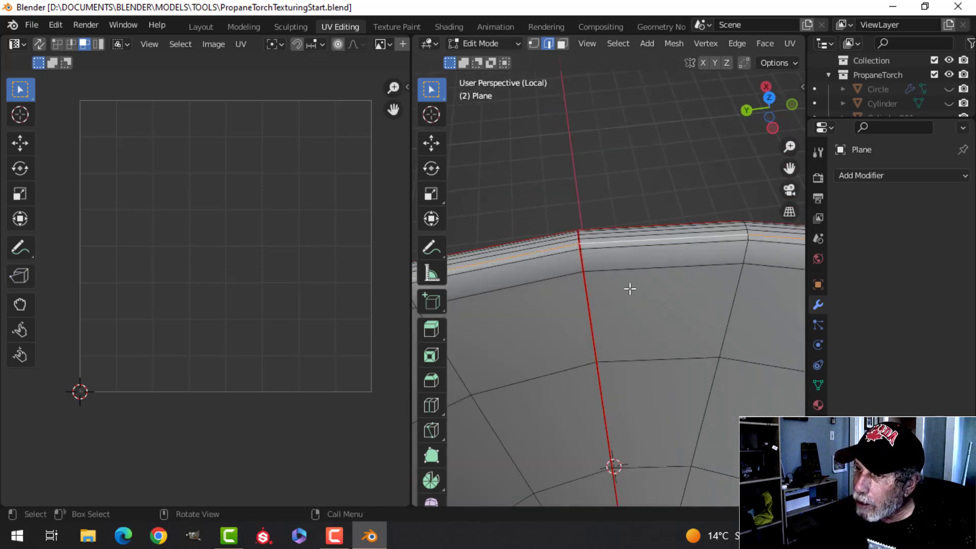
pyautogui.moveTo(628, 304); pyautogui.dragTo(636, 265, button='middle')
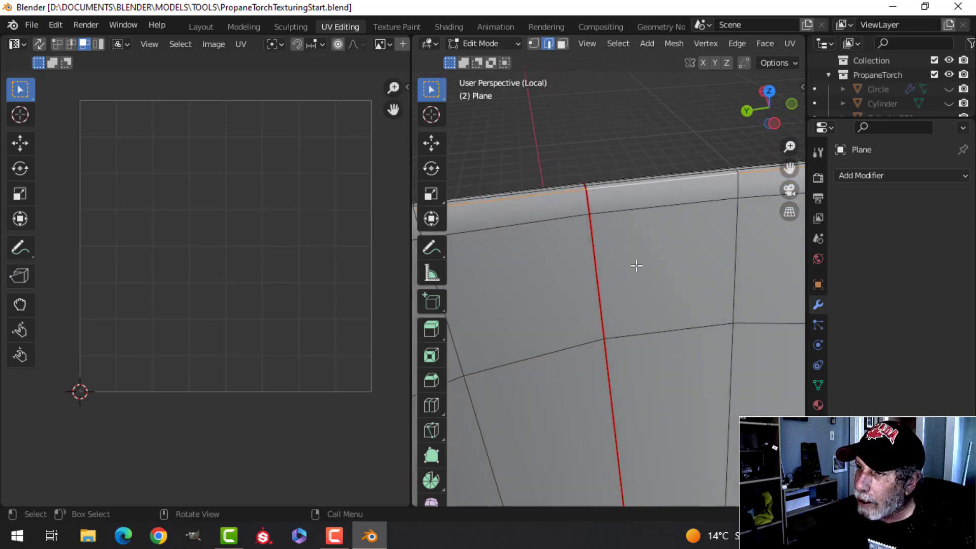
pyautogui.moveTo(628, 196)
pyautogui.mouseDown(button='middle')
pyautogui.moveTo(669, 211)
pyautogui.moveTo(626, 214)
pyautogui.mouseUp(button='middle')
pyautogui.hotkey('ctrl', 'e')
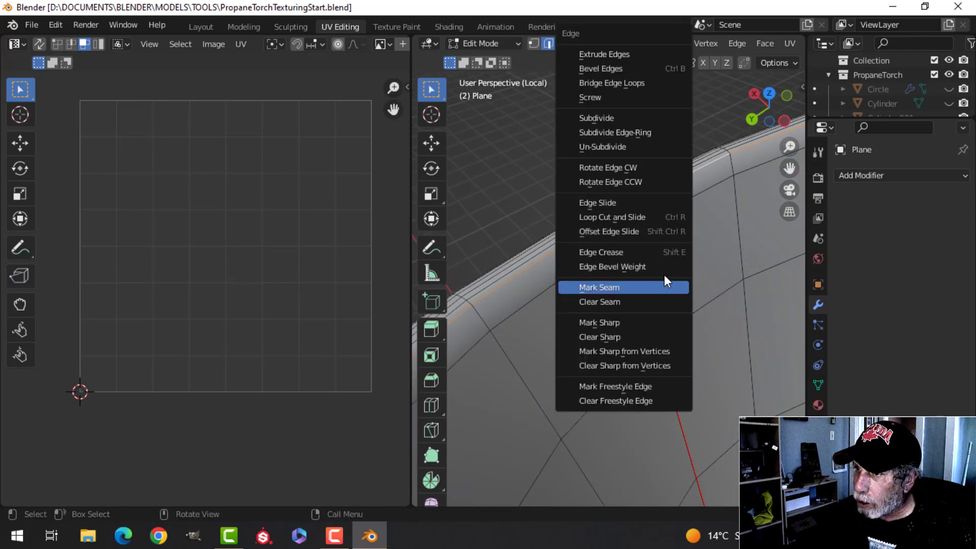
pyautogui.click(625, 287)
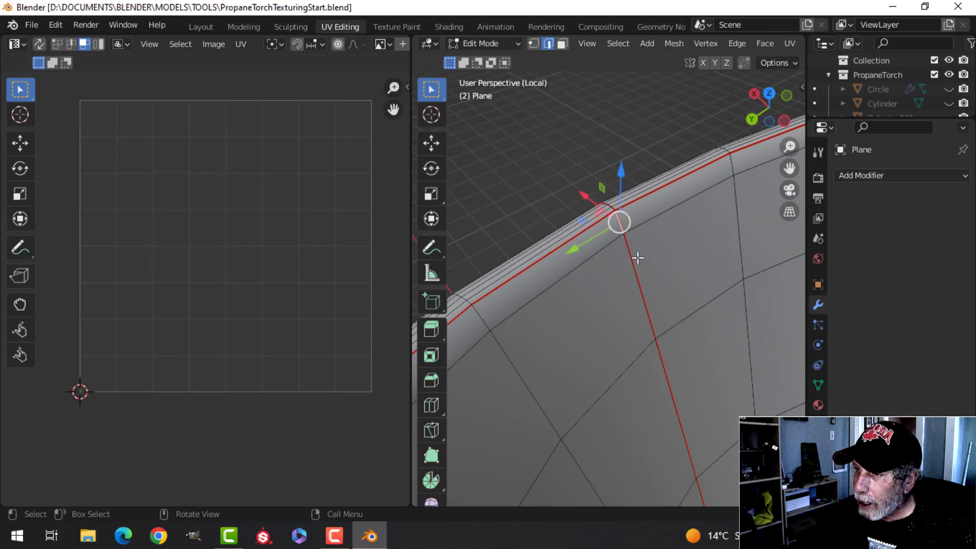
# Select the whole tube mesh and unwrap it again with the inner rim seam
pyautogui.scroll(-6, 640, 286)
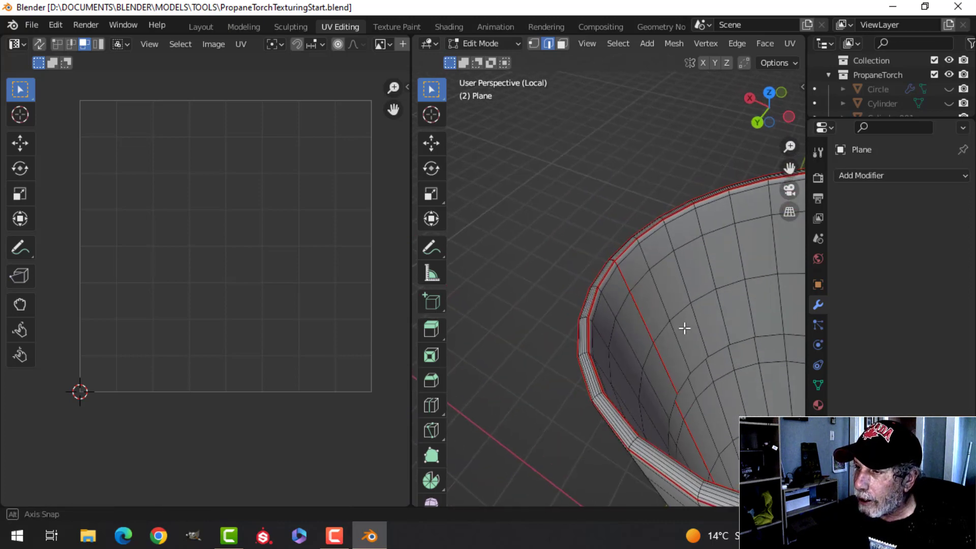
pyautogui.press('a')
pyautogui.press('u')
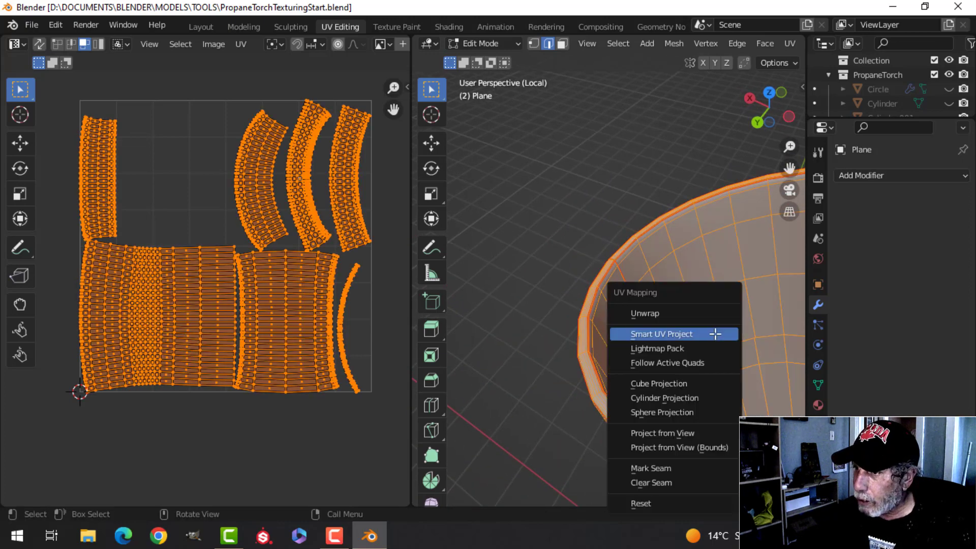
pyautogui.click(681, 313)
pyautogui.scroll(1, 243, 315)
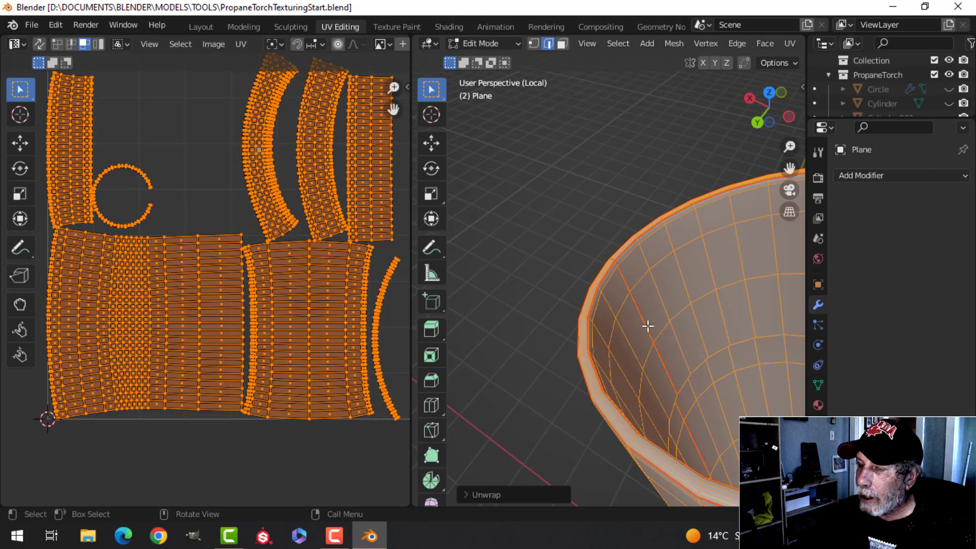
# Clear the seam from the lengthwise edges inside the flared mouth, from the inner rim down towards the neck
pyautogui.scroll(3, 648, 326)
pyautogui.moveTo(620, 359); pyautogui.dragTo(416, 318, button='middle')
pyautogui.hotkey('alt', 'a')
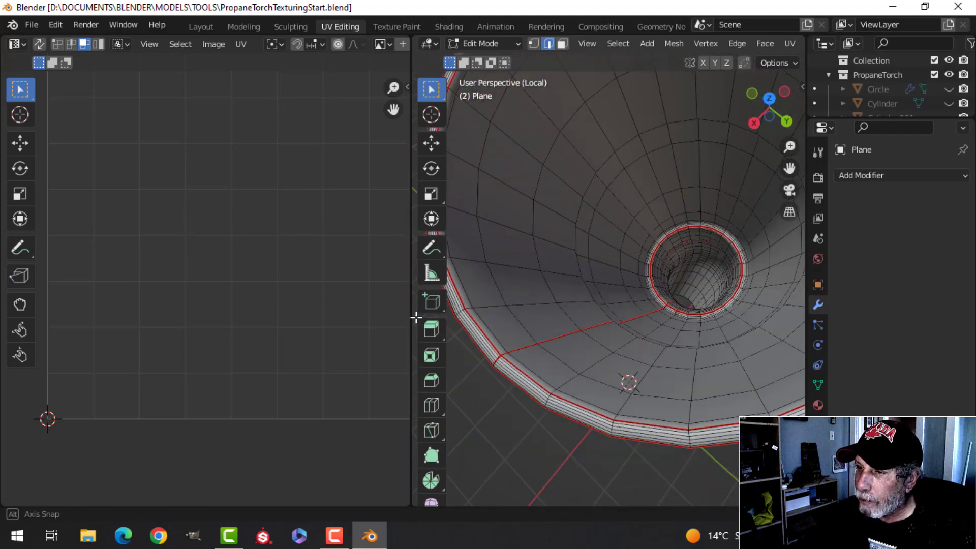
pyautogui.moveTo(523, 348); pyautogui.dragTo(559, 225, button='middle')
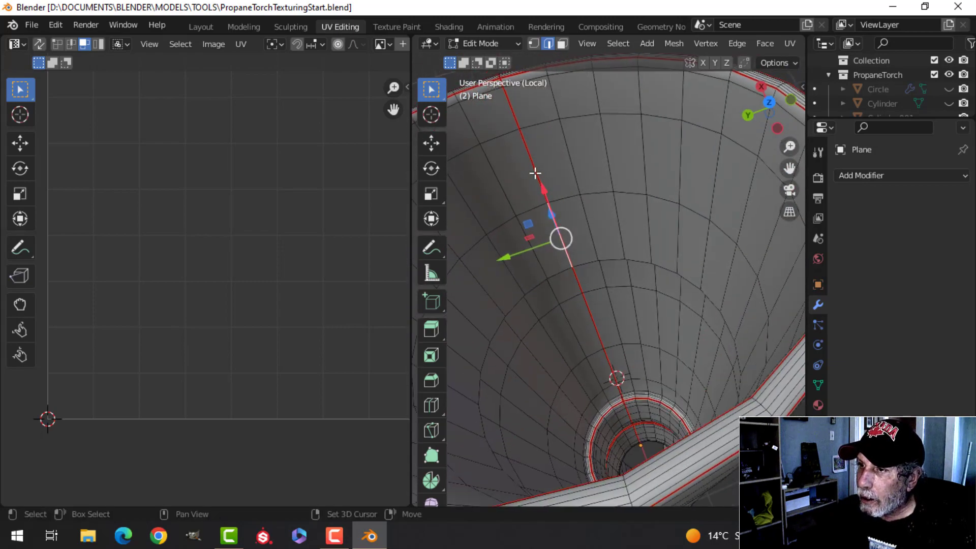
pyautogui.moveTo(548, 187); pyautogui.dragTo(508, 244, button='middle')
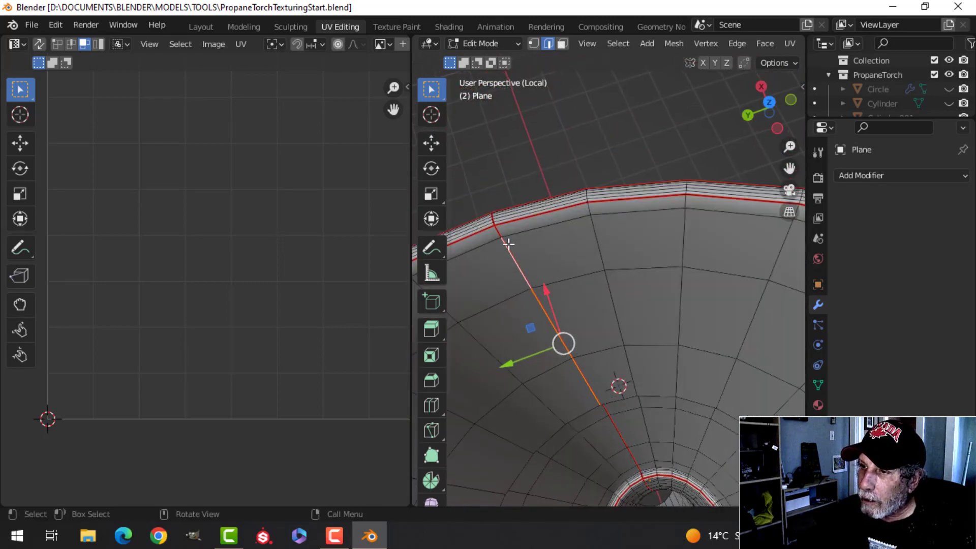
pyautogui.hotkey('ctrl', 'e')
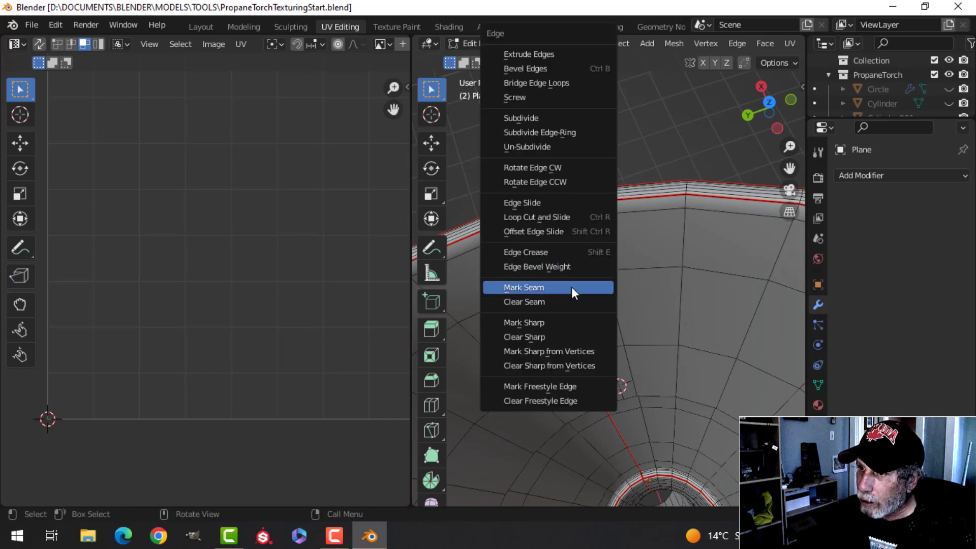
pyautogui.click(571, 285)
# Select the whole tube mesh and unwrap it again with the shortened interior seam
pyautogui.scroll(-3, 590, 294)
pyautogui.press('a')
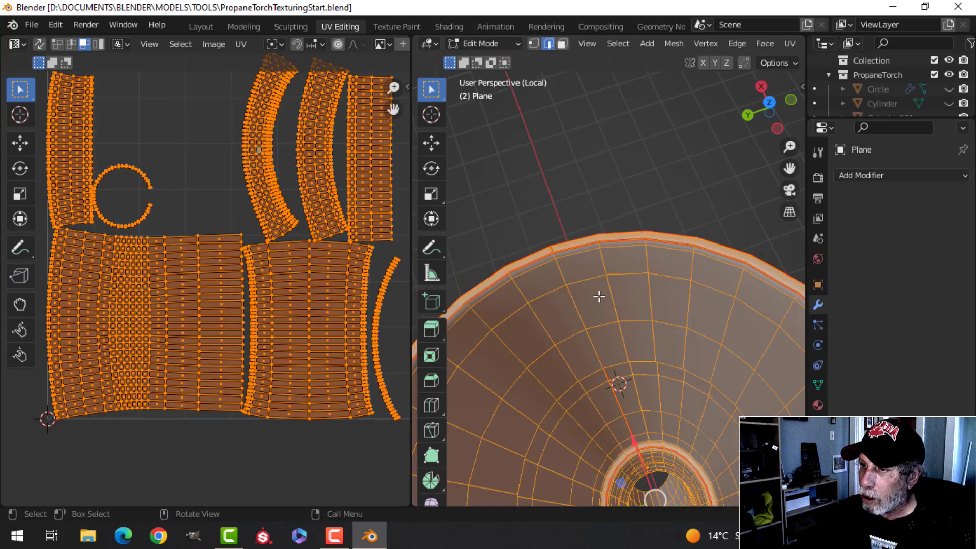
pyautogui.press('u')
pyautogui.click(599, 296)
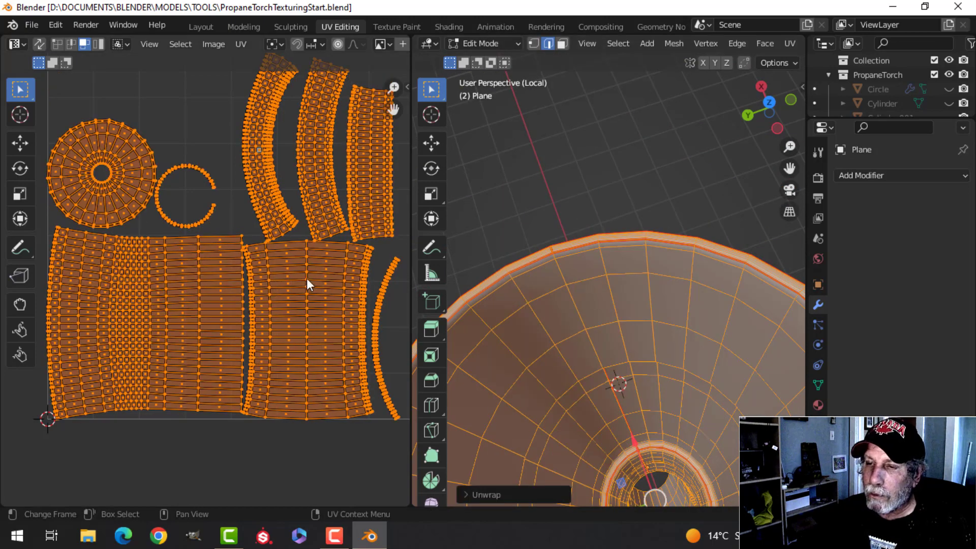
# Turn on UV sync selection and select the linked faces of the disc-shaped island to check which mesh area it covers
pyautogui.scroll(-3, 294, 278)
pyautogui.hotkey('alt', 'a')
pyautogui.moveTo(232, 288); pyautogui.dragTo(281, 273, button='middle')
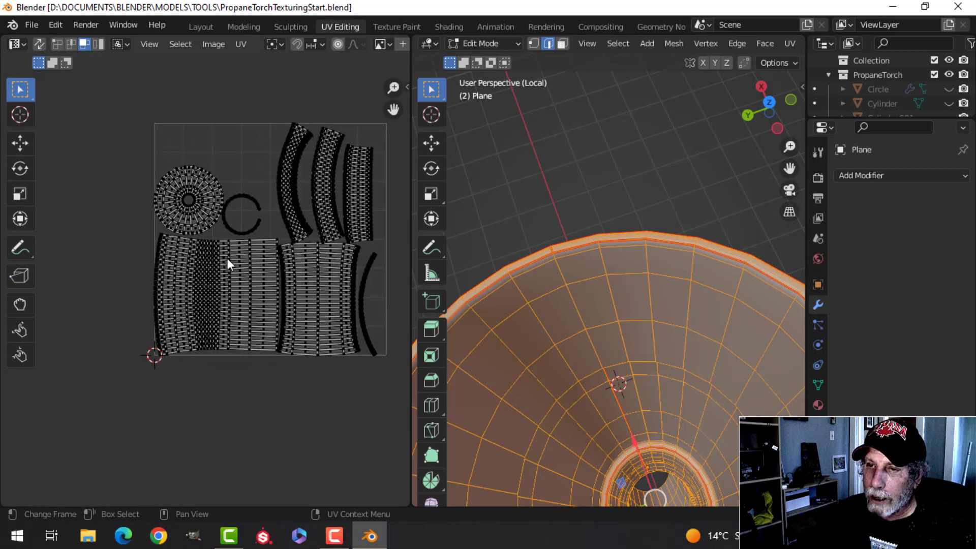
pyautogui.moveTo(176, 262); pyautogui.dragTo(188, 267, button='middle')
pyautogui.click(39, 44)
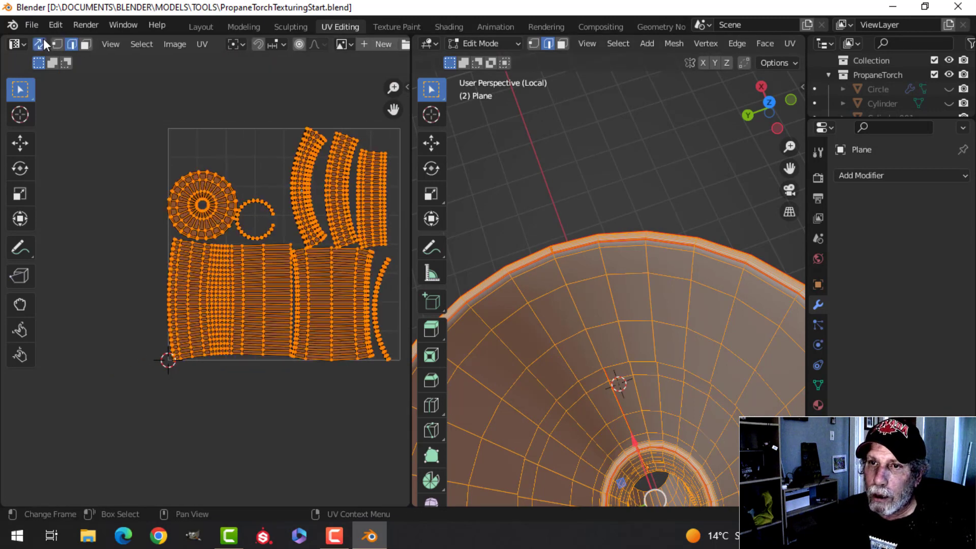
pyautogui.press('3')
pyautogui.click(222, 200)
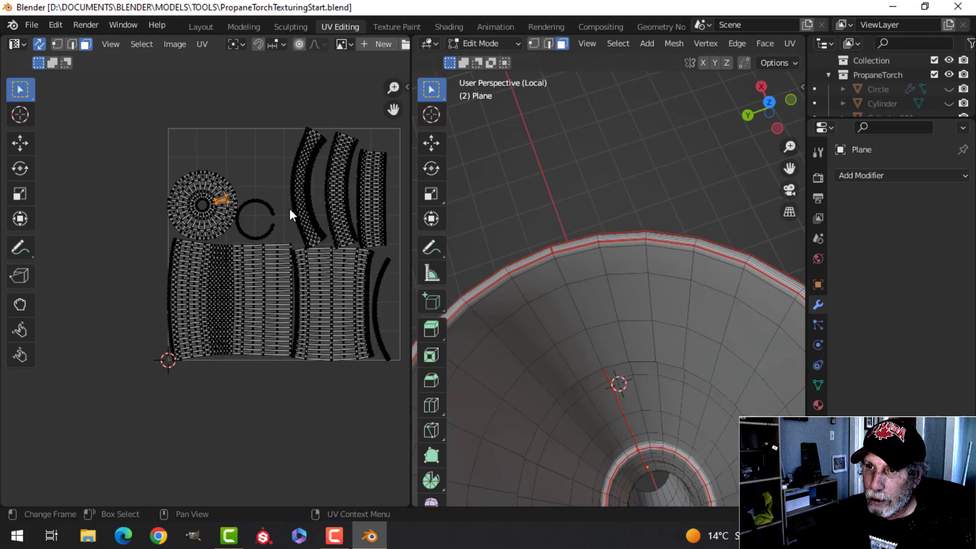
pyautogui.hotkey('ctrl', 'l')
pyautogui.moveTo(584, 330); pyautogui.dragTo(675, 318, button='middle')
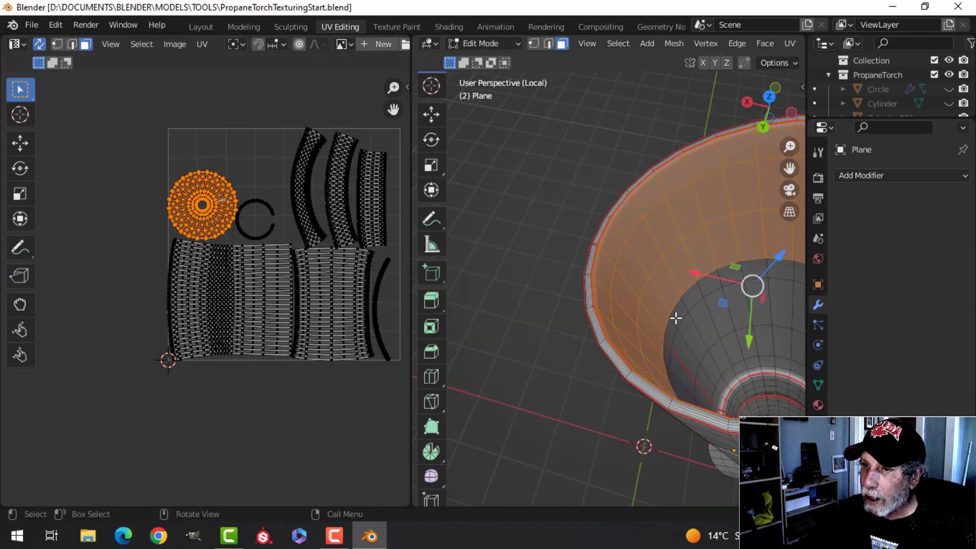
pyautogui.hotkey('alt', 'a')
pyautogui.moveTo(688, 245); pyautogui.dragTo(656, 305, button='middle')
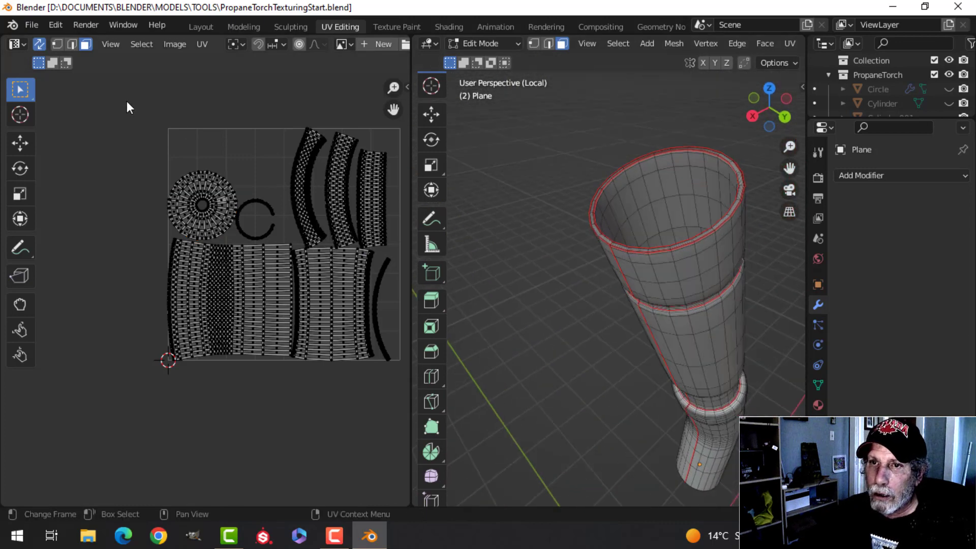
# Turn off UV sync selection, select the whole mesh and examine the unwrapped islands up close
pyautogui.click(42, 45)
pyautogui.press('a')
pyautogui.hotkey('alt', 'a')
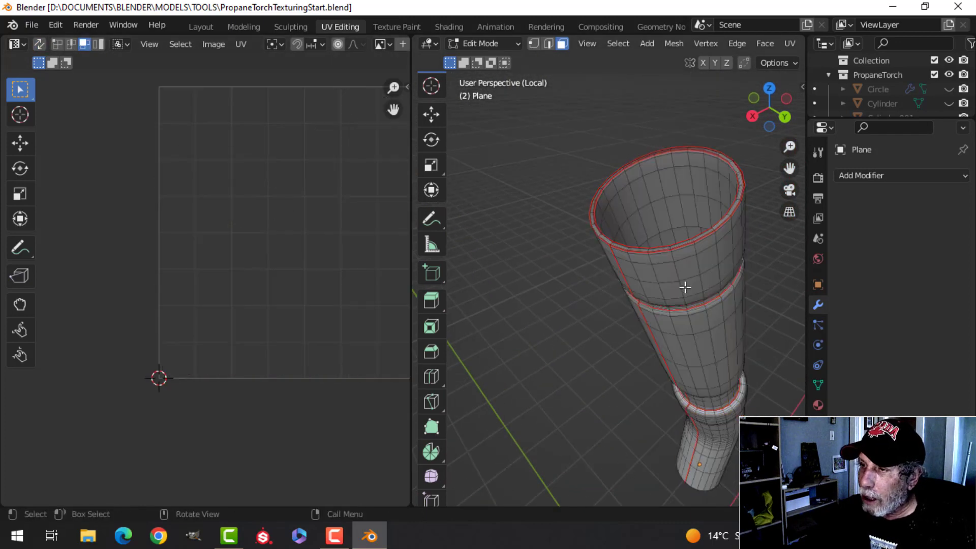
pyautogui.press('a')
pyautogui.scroll(3, 285, 282)
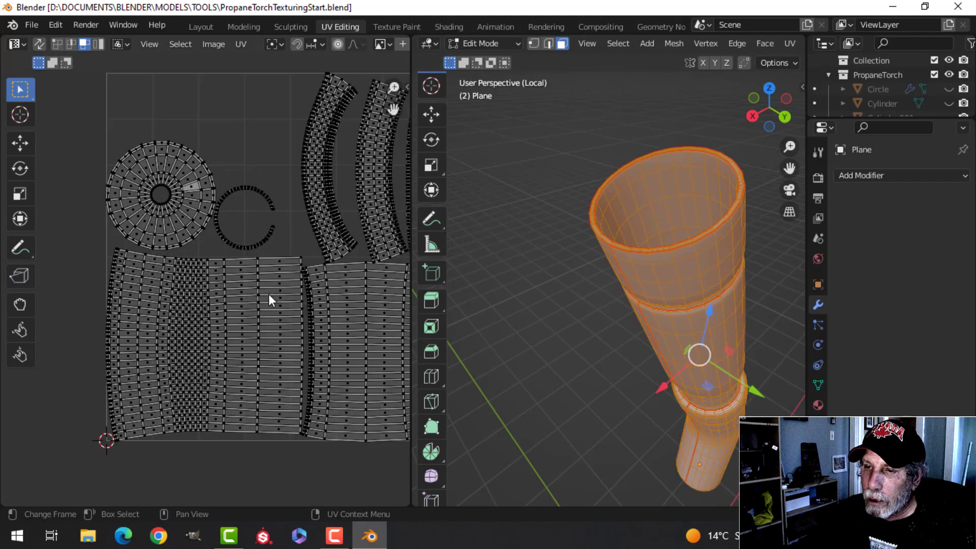
pyautogui.scroll(2, 227, 255)
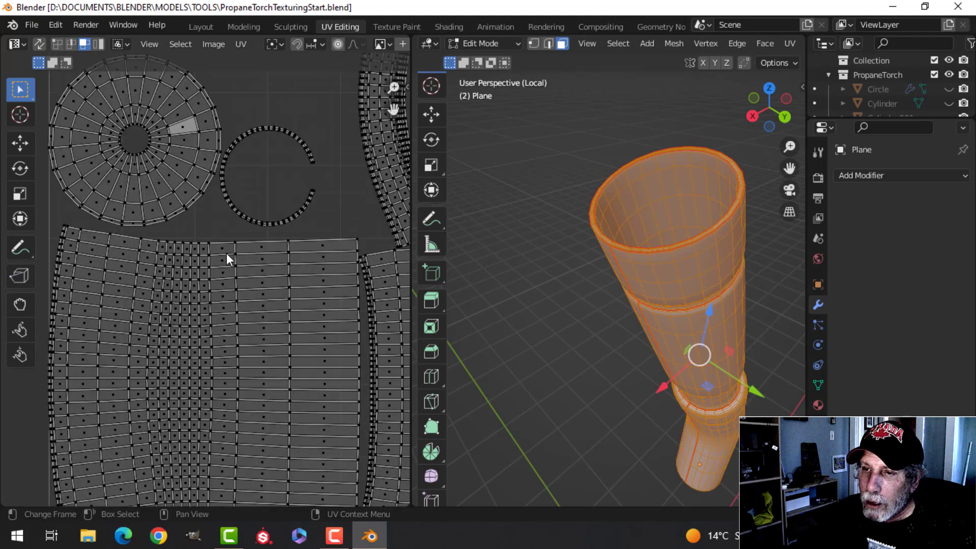
pyautogui.scroll(-3, 227, 254)
pyautogui.moveTo(330, 261); pyautogui.dragTo(260, 271, button='middle')
pyautogui.scroll(4, 260, 270)
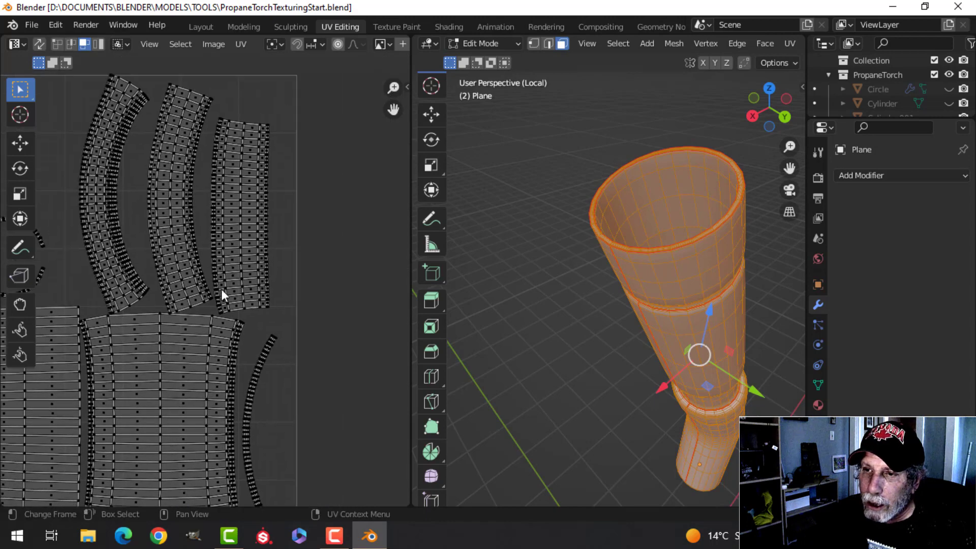
pyautogui.moveTo(213, 369); pyautogui.dragTo(251, 383, button='middle')
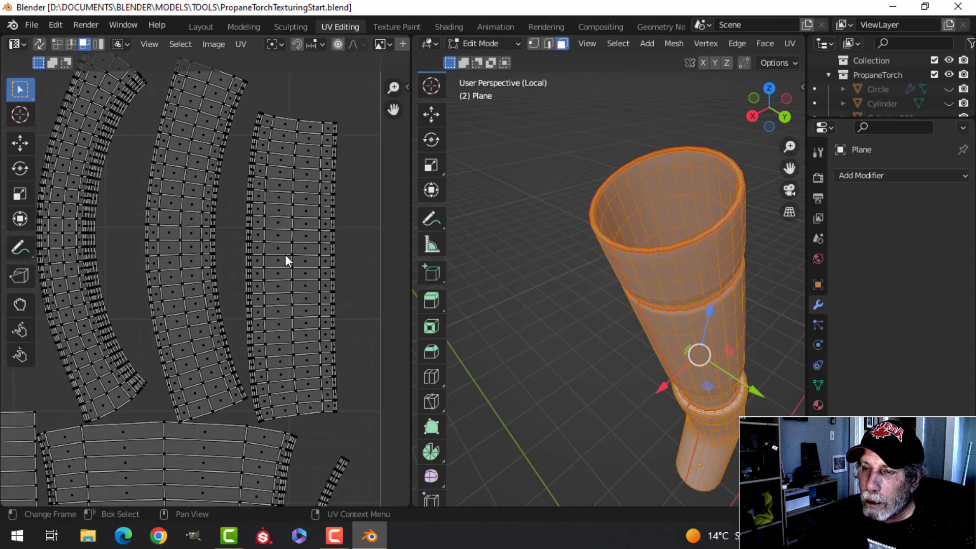
# In edge mode, flatten the upper and lower edges of one quad on the rightmost UV island by scaling each along Y
pyautogui.scroll(4, 282, 285)
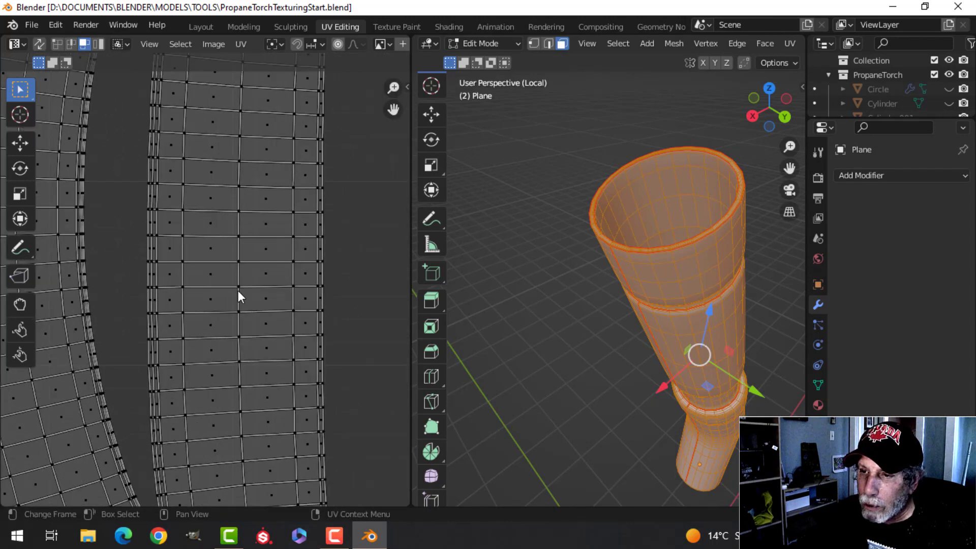
pyautogui.moveTo(238, 295); pyautogui.dragTo(258, 259, button='middle')
pyautogui.press('2')
pyautogui.scroll(1, 223, 292)
pyautogui.scroll(1, 199, 272)
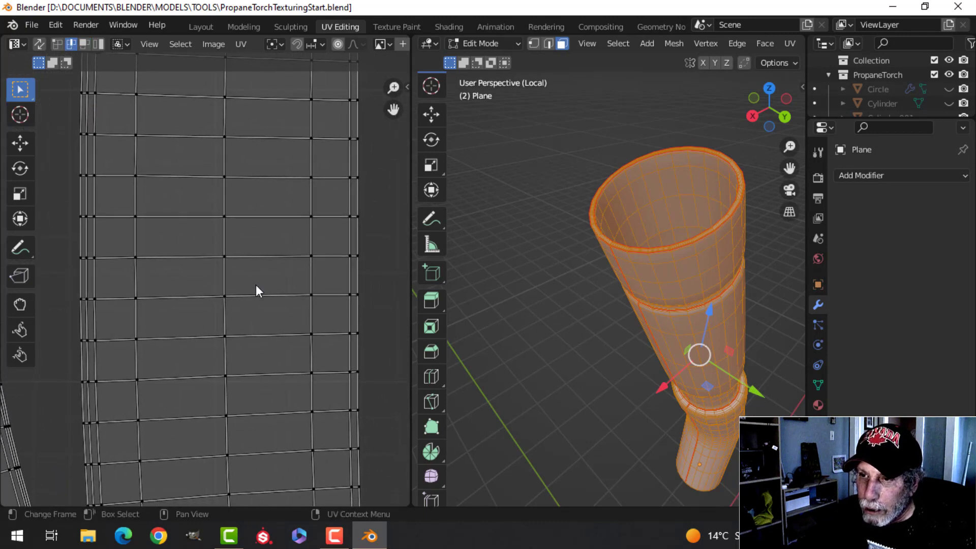
pyautogui.scroll(2, 257, 285)
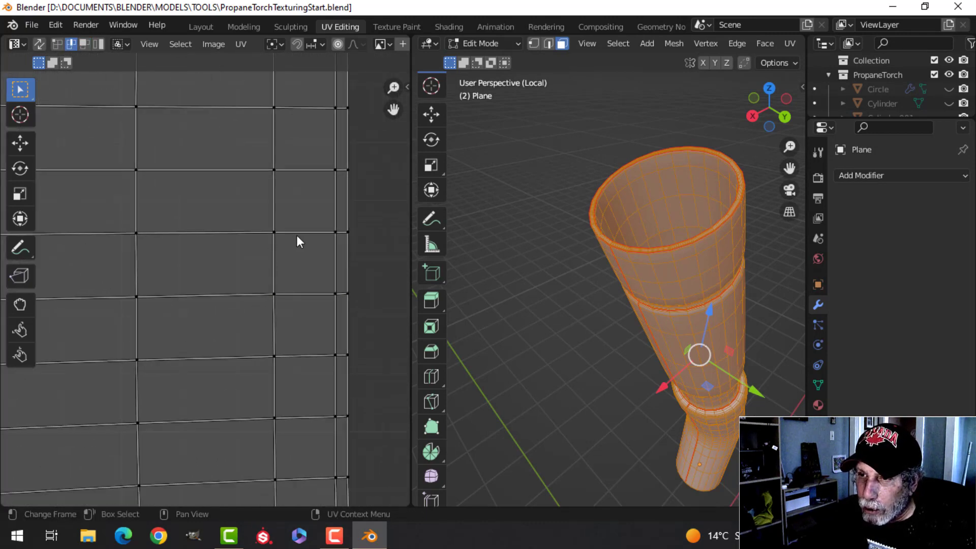
pyautogui.click(297, 235)
pyautogui.press('s')
pyautogui.press('y')
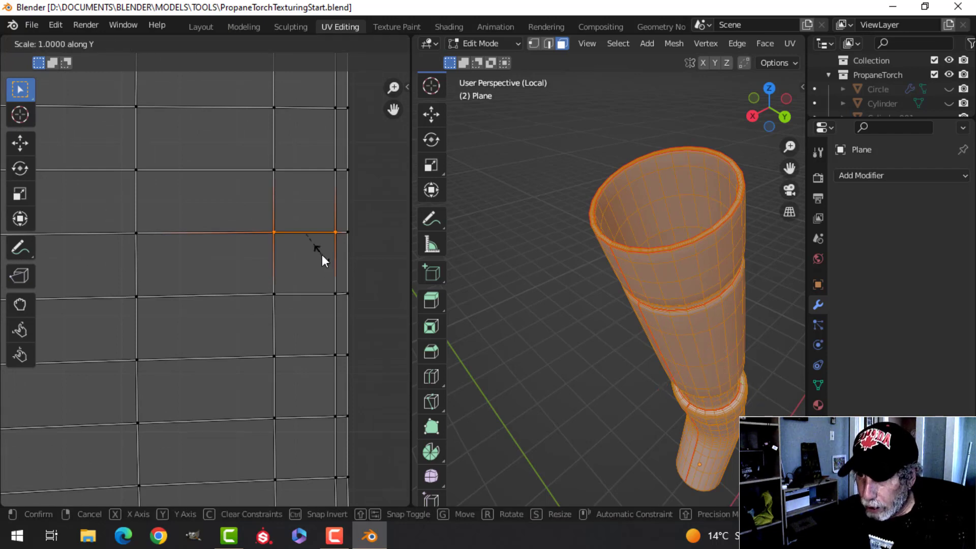
pyautogui.click(322, 255)
pyautogui.click(305, 295)
pyautogui.press('s')
pyautogui.press('y')
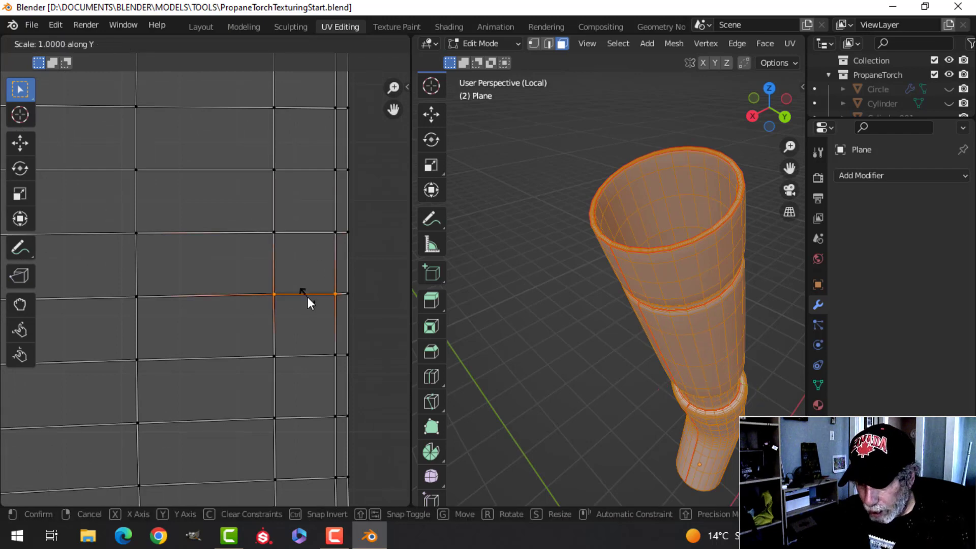
pyautogui.click(307, 297)
# Straighten both side edges of the same quad on the rightmost island by scaling each along X
pyautogui.click(276, 267)
pyautogui.press('s')
pyautogui.press('x')
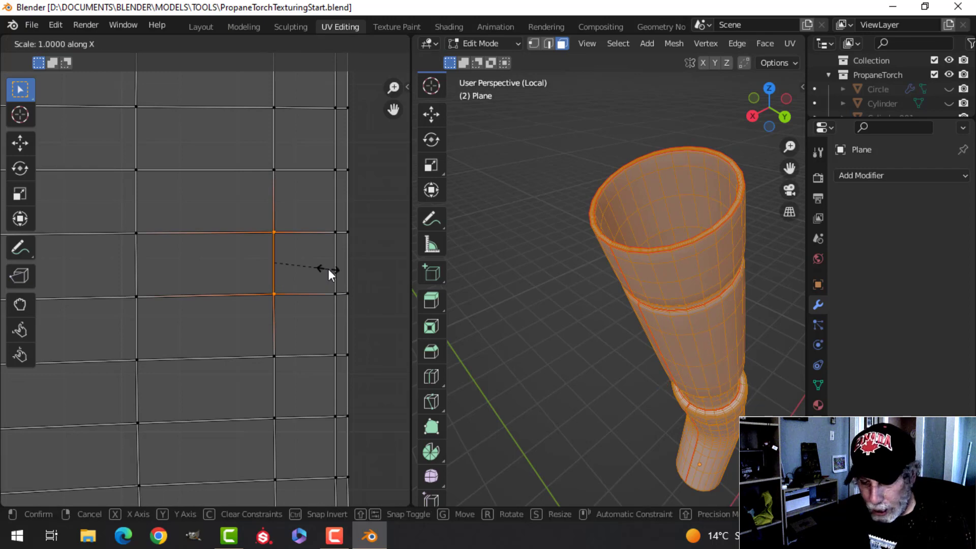
pyautogui.click(329, 263)
pyautogui.click(331, 257)
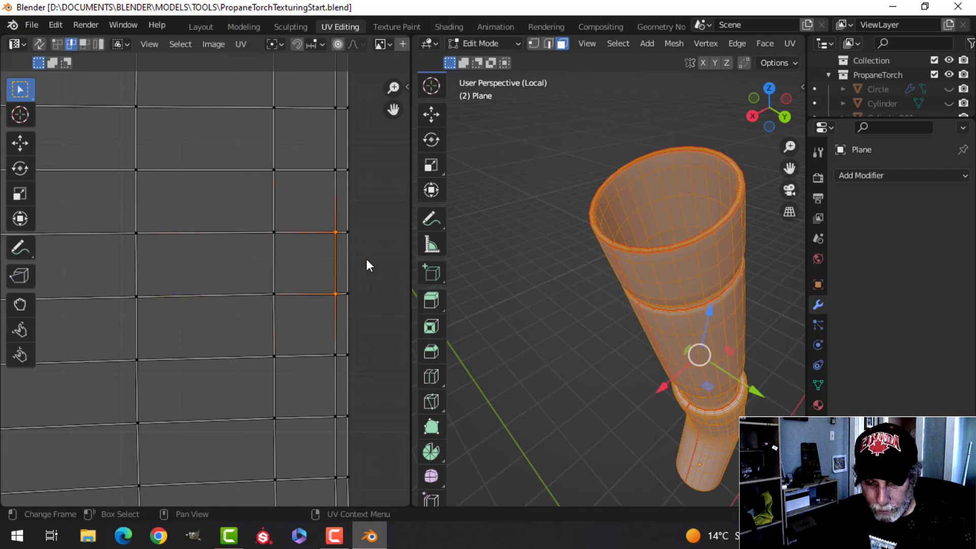
pyautogui.press('s')
pyautogui.press('x')
pyautogui.click(366, 260)
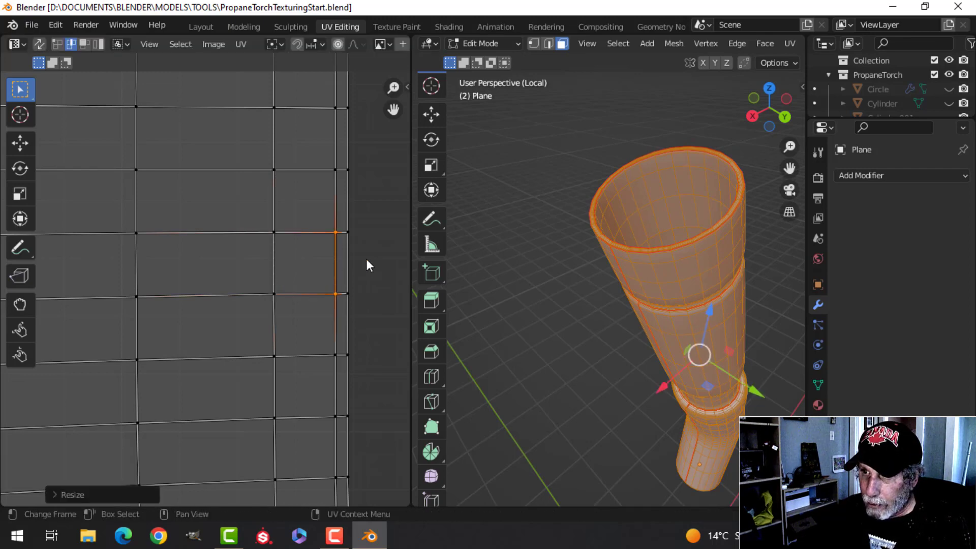
# Make the squared quad the active face, select its linked island and apply Follow Active Quads
pyautogui.press('3')
pyautogui.click(310, 261)
pyautogui.scroll(-5, 358, 260)
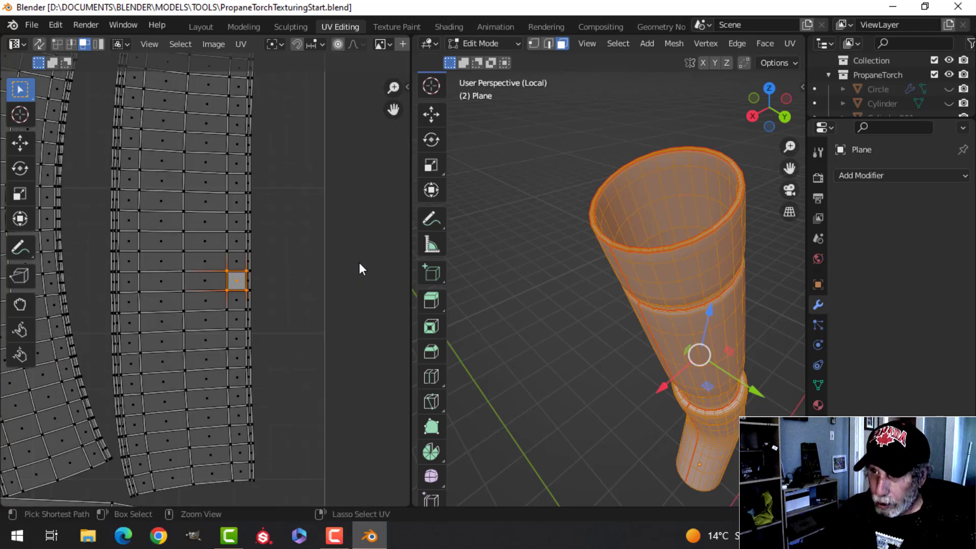
pyautogui.hotkey('ctrl', 'l')
pyautogui.press('KP_Decimal')
pyautogui.rightClick(207, 213)
pyautogui.click(207, 212)
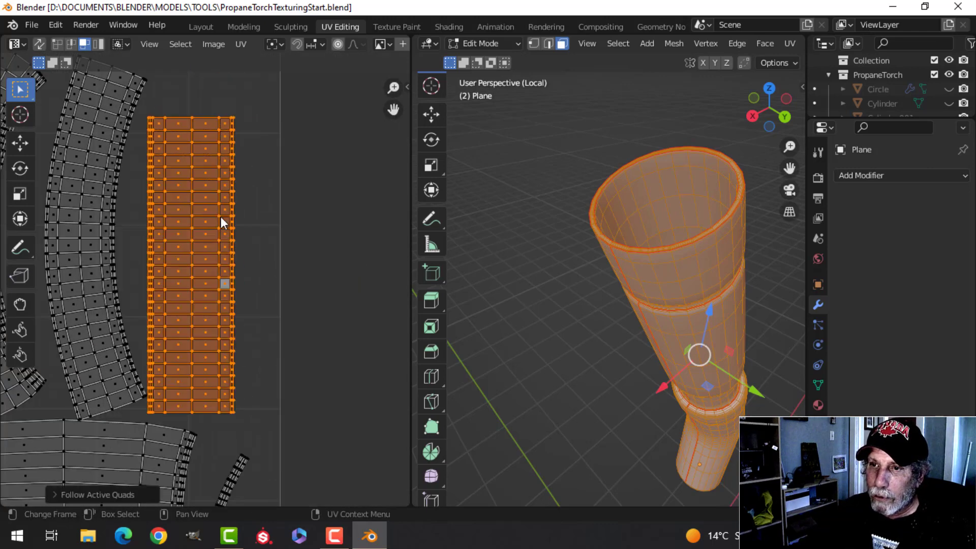
# Move the straightened island up against the right border of the UV square, then deselect everything
pyautogui.scroll(-1, 249, 255)
pyautogui.press('g')
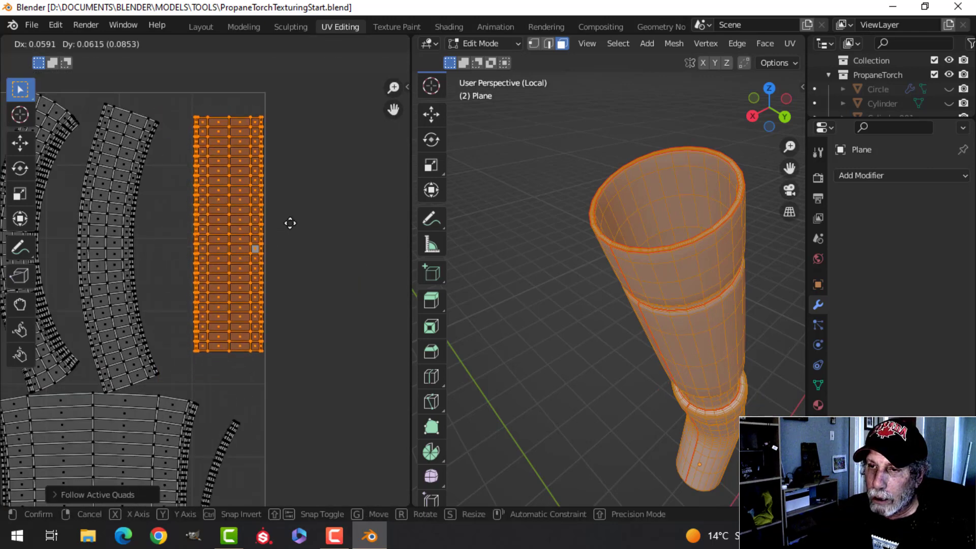
pyautogui.click(287, 211)
pyautogui.moveTo(248, 282); pyautogui.dragTo(288, 296, button='middle')
pyautogui.hotkey('alt', 'a')
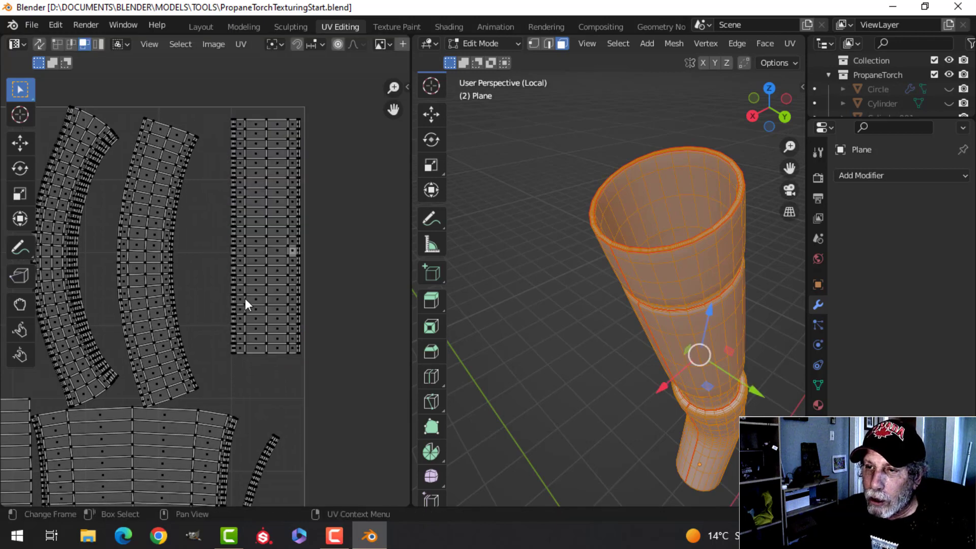
# Flatten the upper and lower edges of one quad midway along the neighbouring curved island by scaling each along Y
pyautogui.scroll(2, 206, 290)
pyautogui.moveTo(189, 296); pyautogui.dragTo(208, 321, button='middle')
pyautogui.scroll(-2, 206, 331)
pyautogui.moveTo(265, 192); pyautogui.dragTo(243, 222, button='middle')
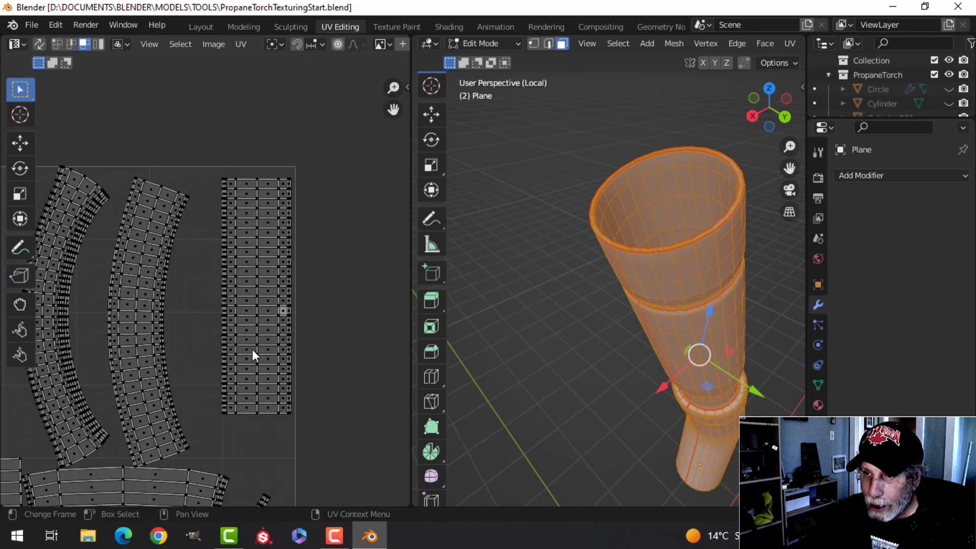
pyautogui.scroll(4, 256, 328)
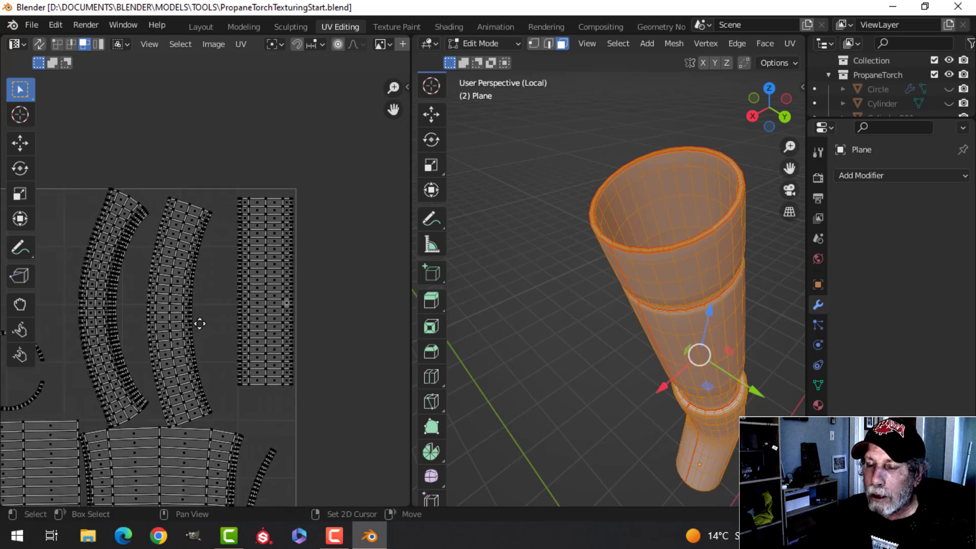
pyautogui.scroll(6, 225, 304)
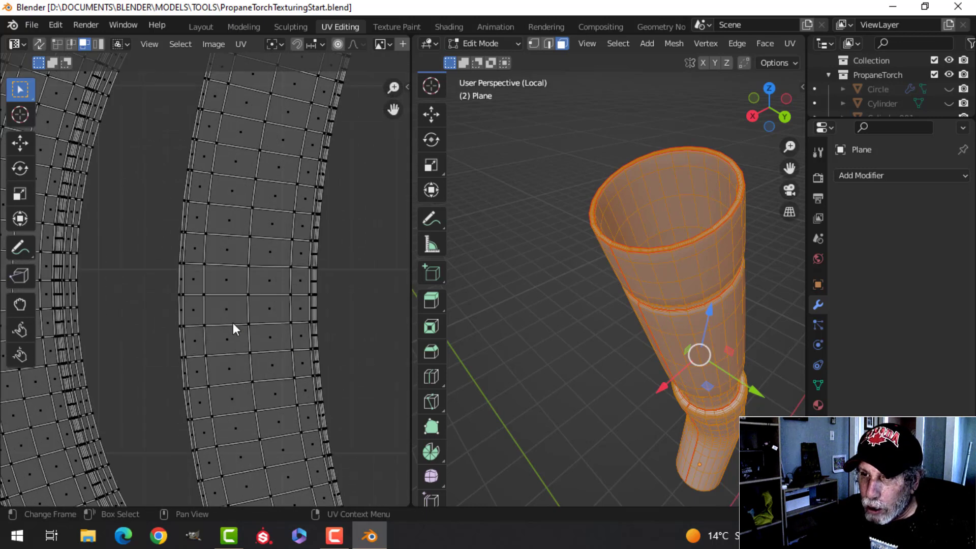
pyautogui.moveTo(304, 298); pyautogui.dragTo(242, 288, button='middle')
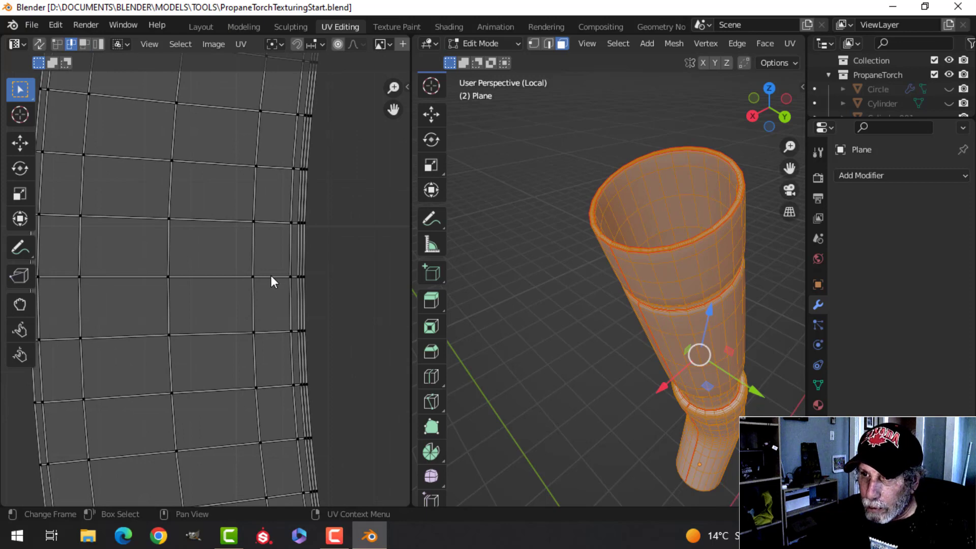
pyautogui.press('s')
pyautogui.press('y')
pyautogui.press('Return')
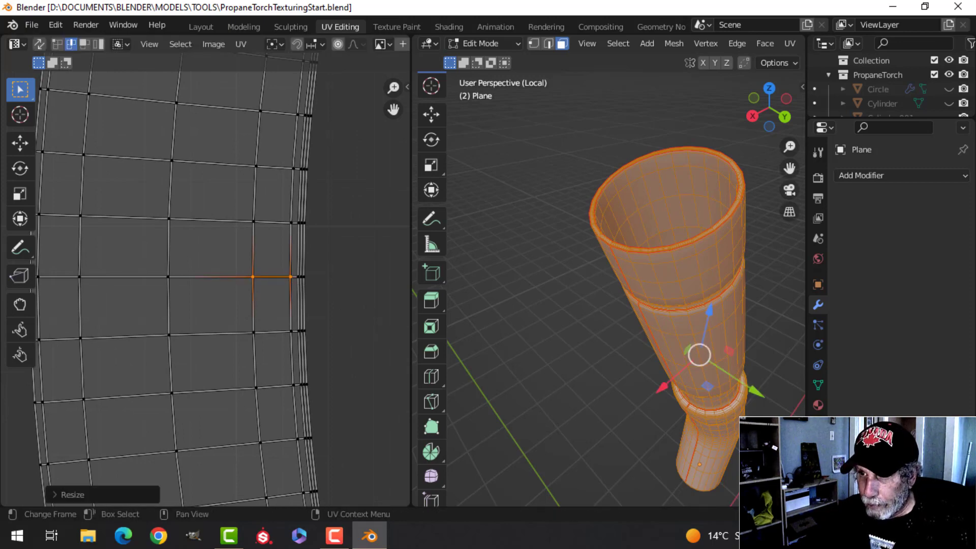
pyautogui.click(279, 330)
pyautogui.press('s')
pyautogui.press('y')
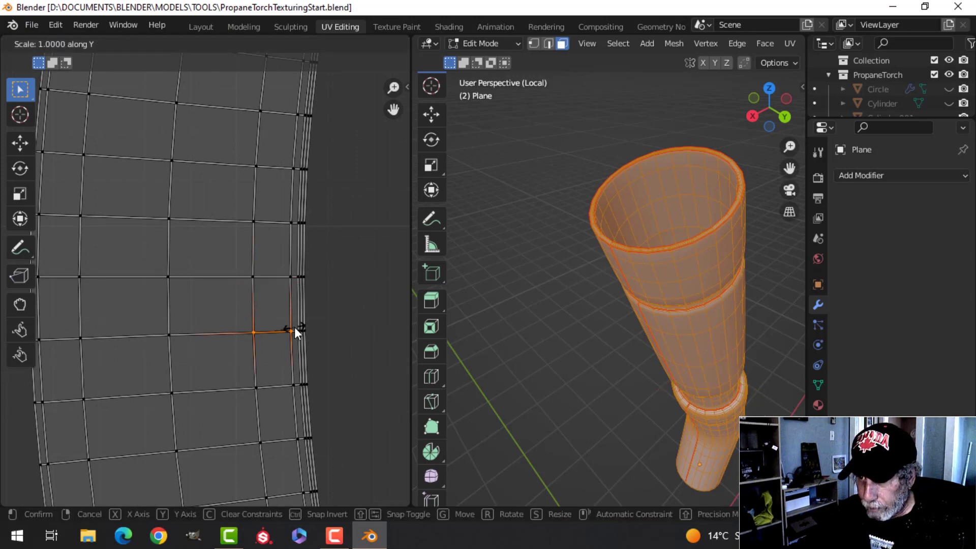
pyautogui.press('Return')
# Straighten both side edges of that quad on the second curved island by scaling each along X
pyautogui.click(258, 309)
pyautogui.press('s')
pyautogui.press('y')
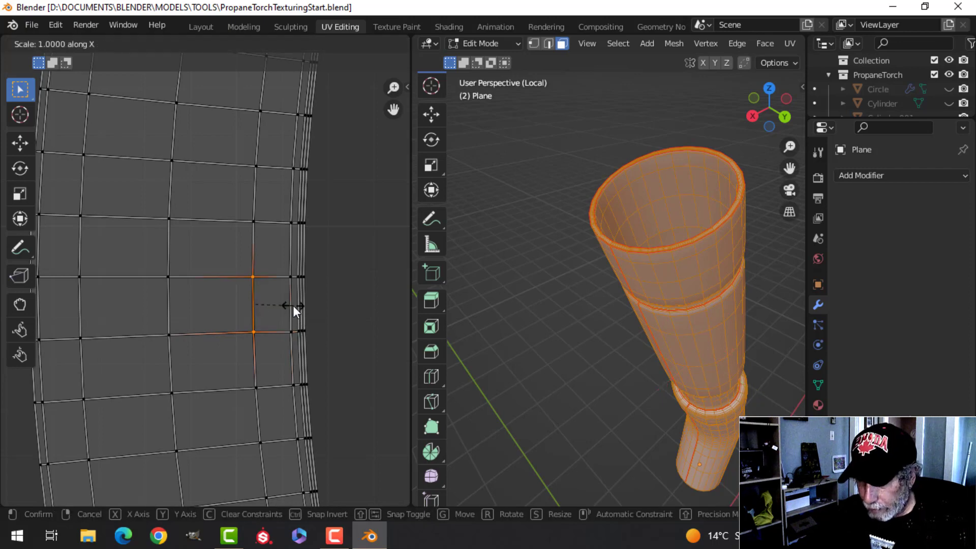
pyautogui.press('Return')
pyautogui.click(293, 306)
pyautogui.press('s')
pyautogui.press('y')
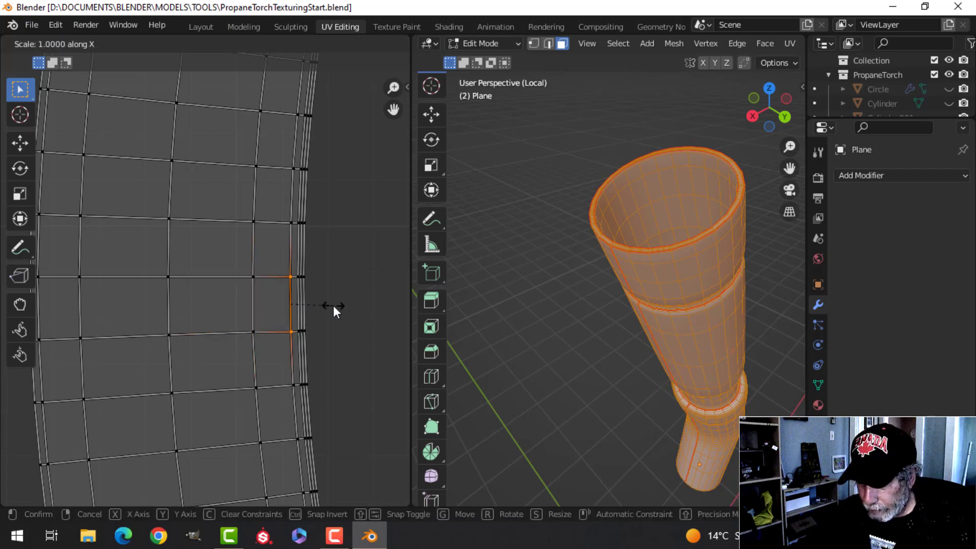
pyautogui.press('Return')
# Select the second island's squared face as active, extend the selection to the linked island and apply Follow Active Quads
pyautogui.press('3')
pyautogui.click(282, 310)
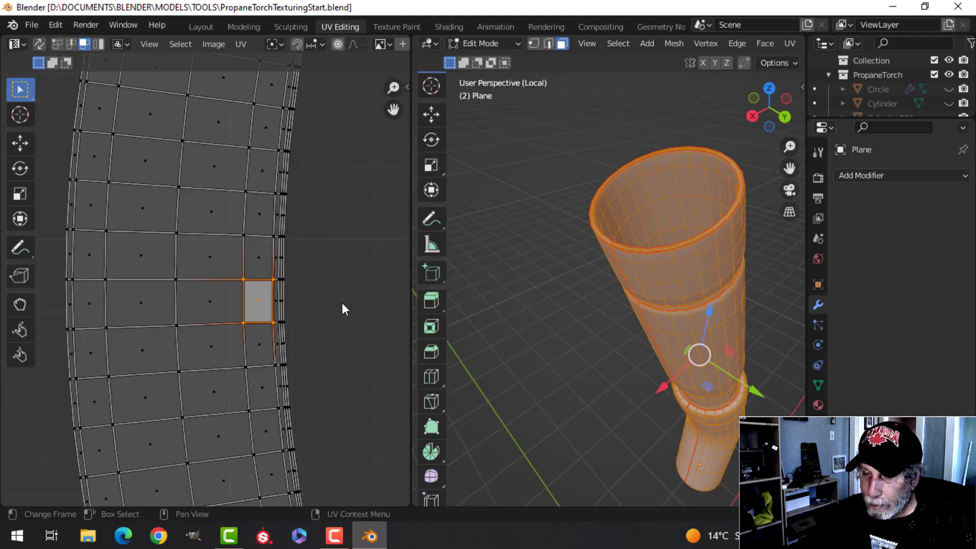
pyautogui.scroll(-3, 340, 304)
pyautogui.hotkey('ctrl', 'l')
pyautogui.rightClick(194, 219)
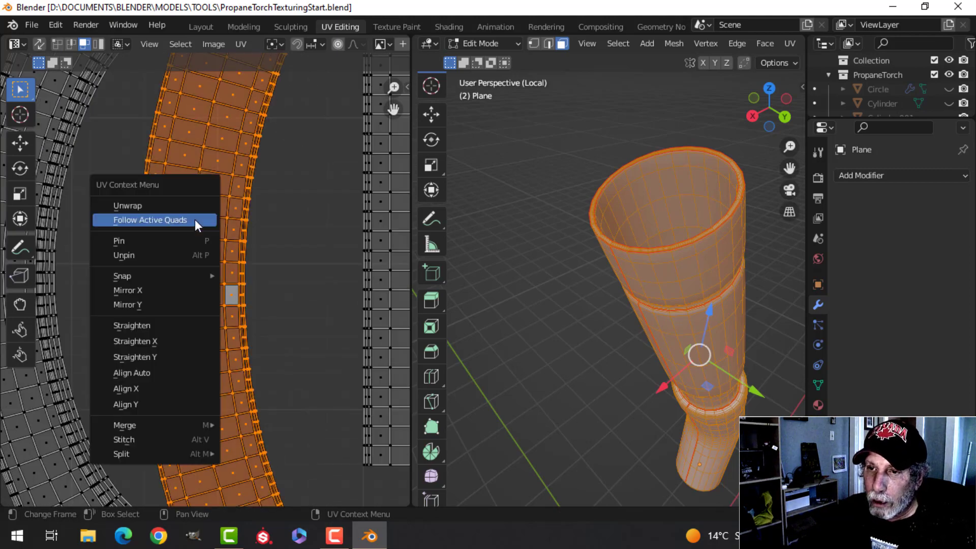
pyautogui.click(195, 219)
# Move the second straightened island close beside the first one
pyautogui.scroll(-3, 246, 270)
pyautogui.press('g')
pyautogui.click(275, 264)
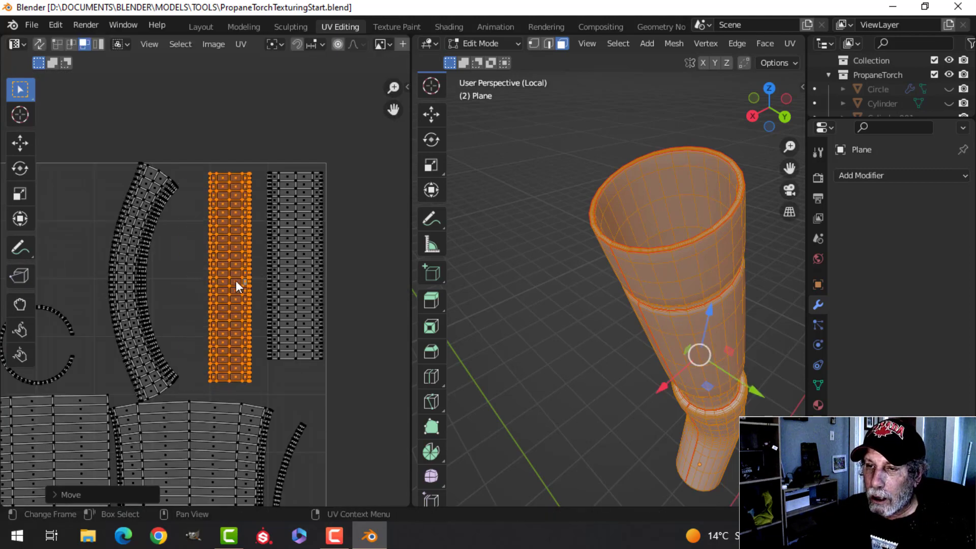
# Flatten the upper and lower edges of one quad midway along the remaining tall curved island, scaling each to 0 along Y
pyautogui.moveTo(165, 278); pyautogui.dragTo(214, 270, button='middle')
pyautogui.scroll(3, 213, 289)
pyautogui.scroll(4, 207, 298)
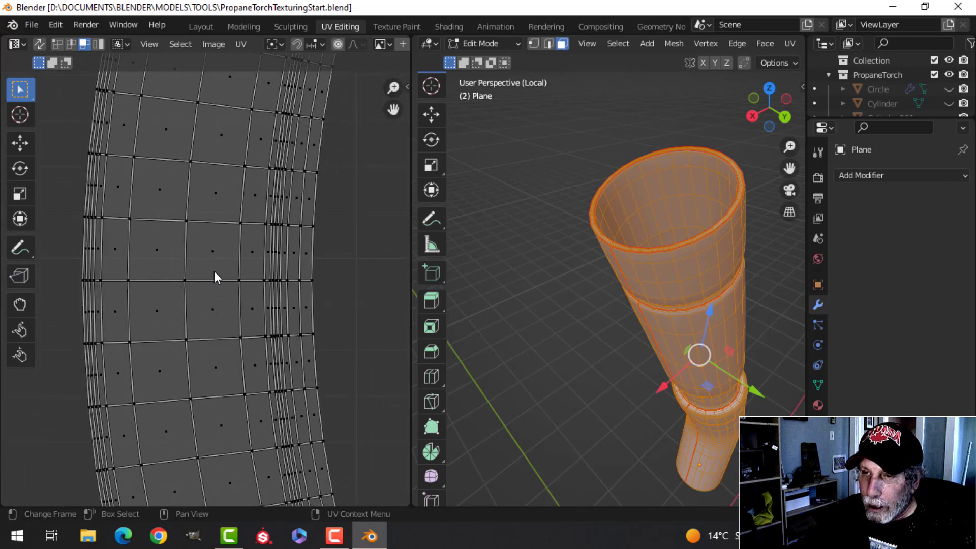
pyautogui.scroll(-2, 227, 269)
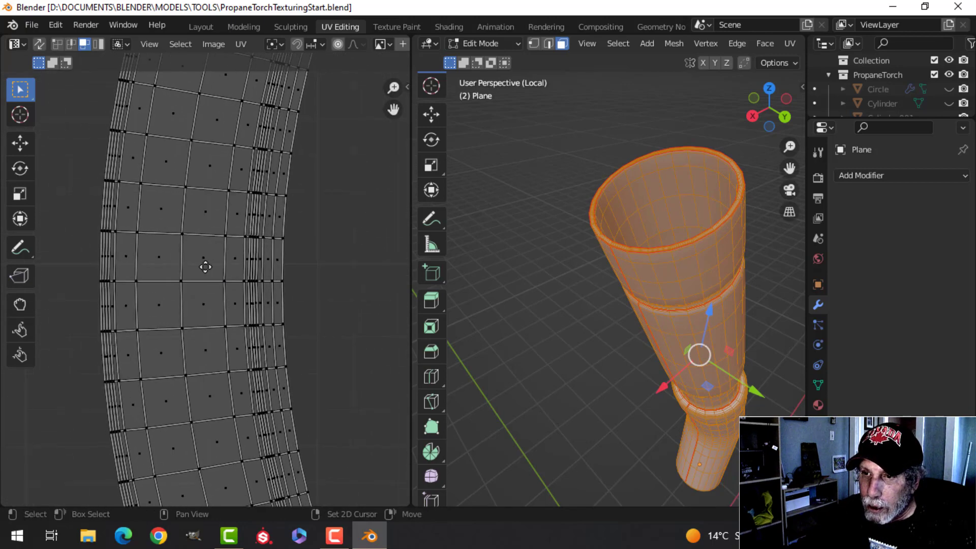
pyautogui.scroll(2, 209, 270)
pyautogui.moveTo(209, 273); pyautogui.dragTo(291, 197, button='middle')
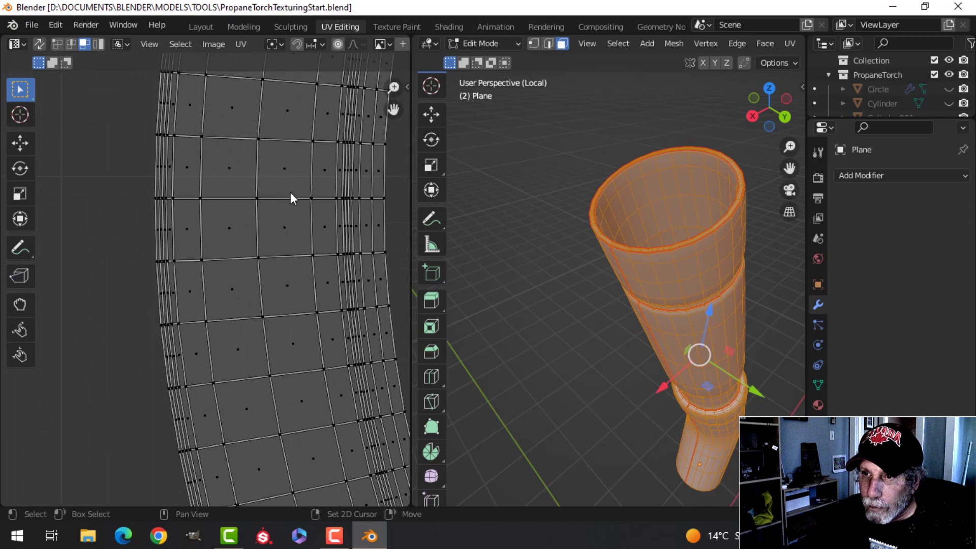
pyautogui.press('2')
pyautogui.click(226, 197)
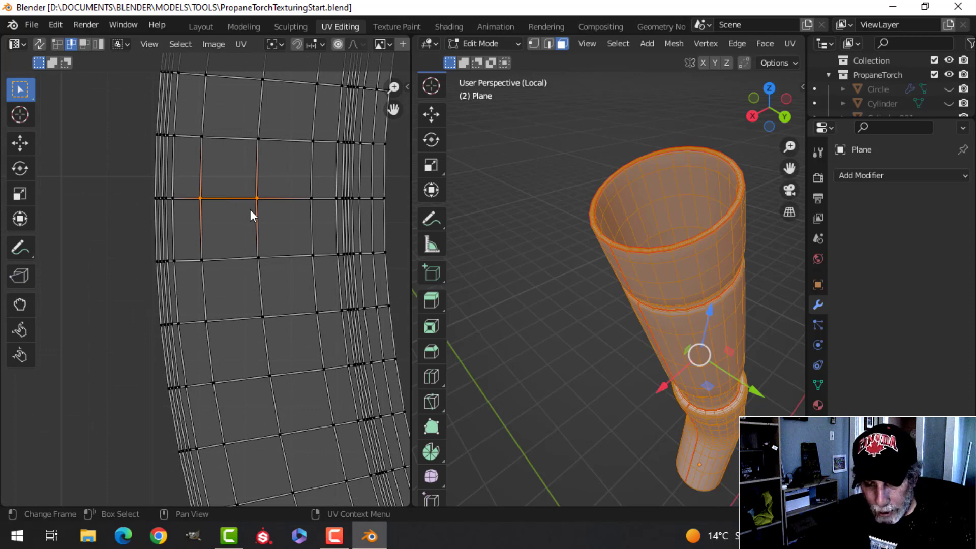
pyautogui.press('s')
pyautogui.press('y')
pyautogui.press('0')
pyautogui.press('Return')
pyautogui.click(224, 258)
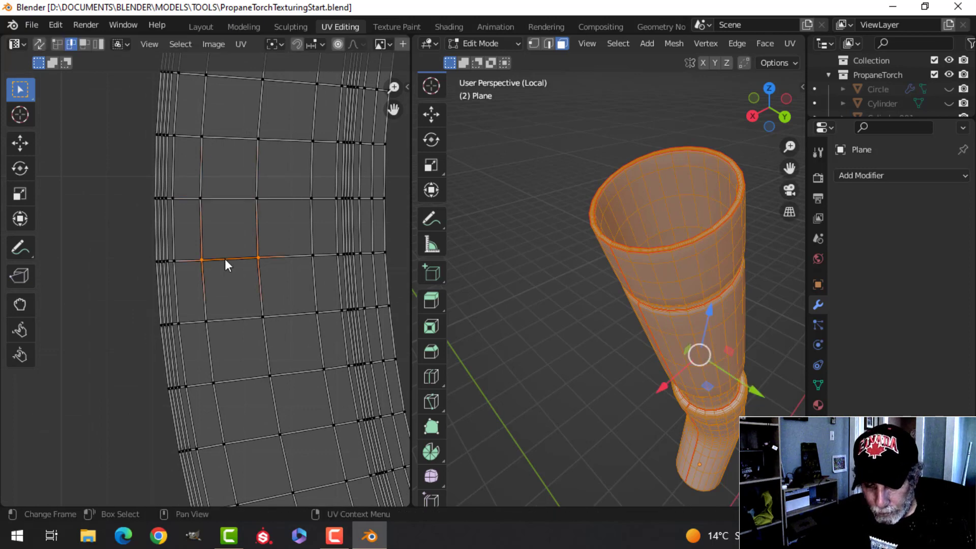
pyautogui.press('s')
pyautogui.press('y')
pyautogui.press('0')
pyautogui.press('Return')
# Straighten both side edges of the third island's quad by scaling each to 0 along X
pyautogui.click(251, 240)
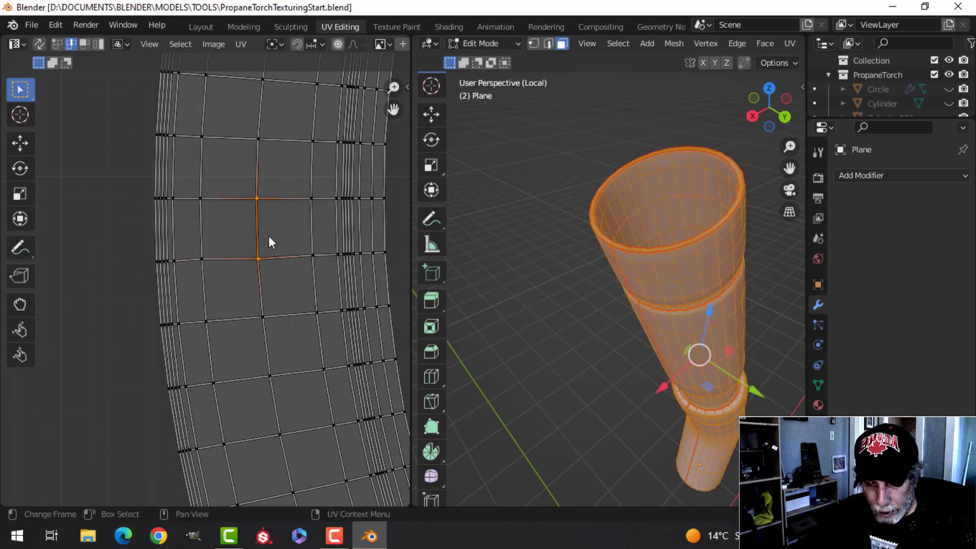
pyautogui.press('s')
pyautogui.press('x')
pyautogui.press('0')
pyautogui.press('Return')
pyautogui.click(213, 218)
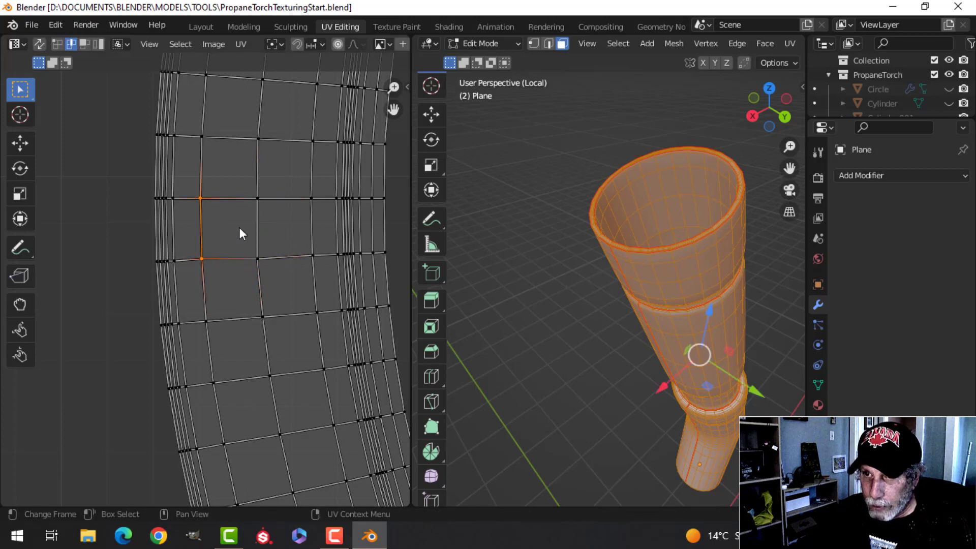
pyautogui.press('s')
pyautogui.press('x')
pyautogui.press('0')
pyautogui.press('Return')
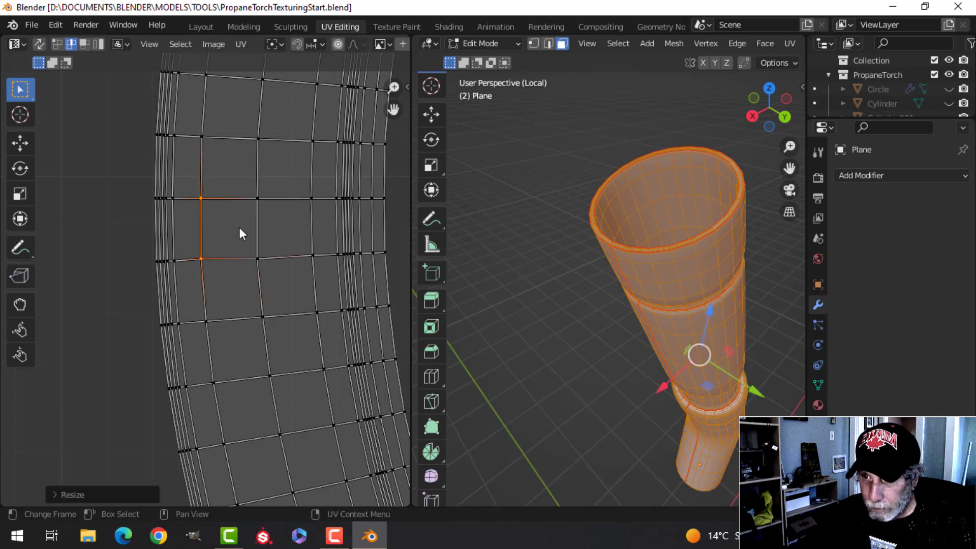
# Switch to face selection with the third island's squared quad active, select the linked island and apply Follow Active Quads
pyautogui.press('3')
pyautogui.scroll(-6, 292, 221)
pyautogui.hotkey('ctrl', 'l')
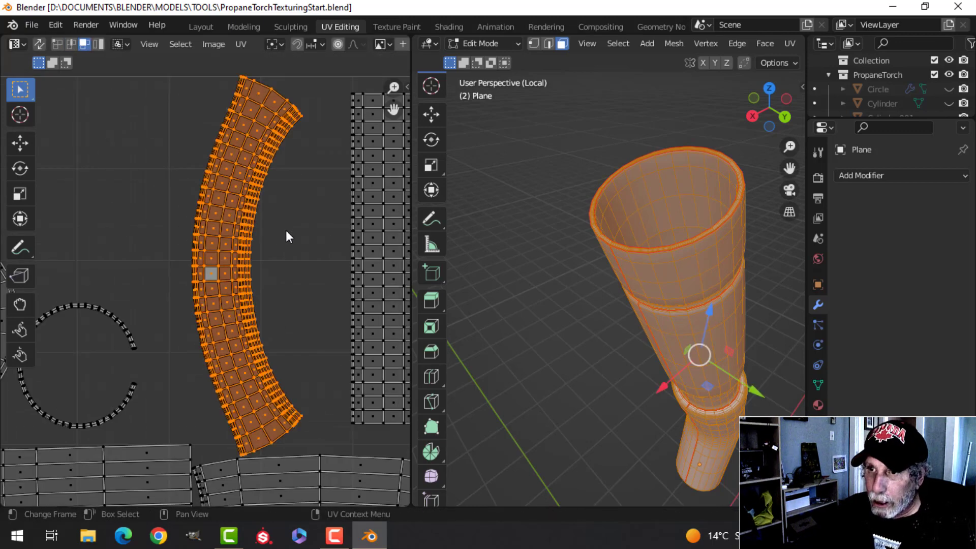
pyautogui.rightClick(226, 180)
pyautogui.click(225, 181)
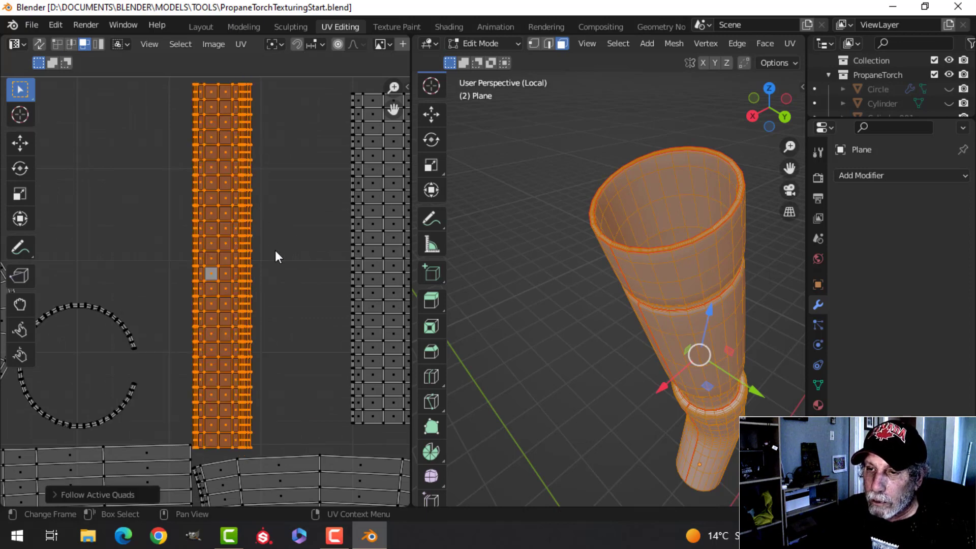
# Move the third straightened island closer to the other two straightened strips
pyautogui.press('g')
pyautogui.click(299, 251)
pyautogui.scroll(-4, 196, 268)
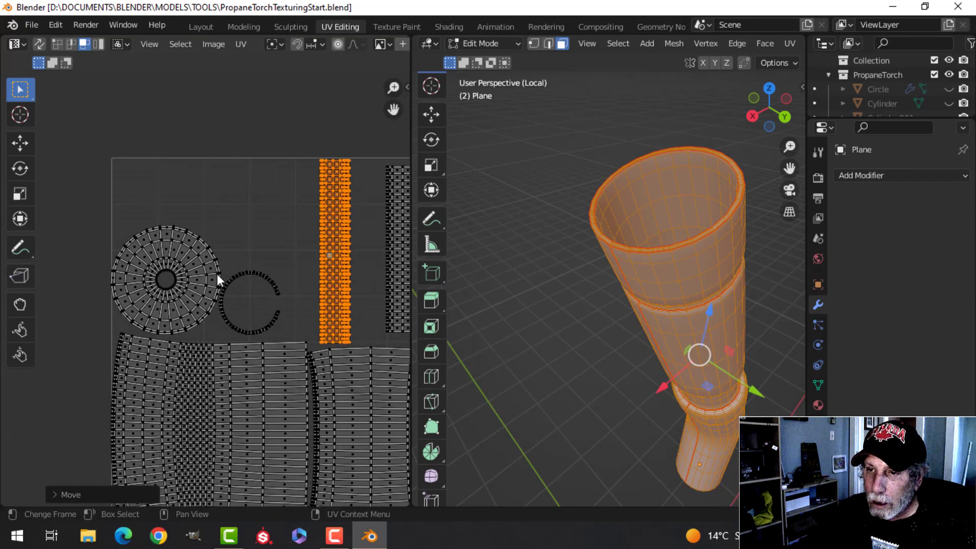
# Flatten the upper and lower edges of one quad midway along the thin curved island, scaling each to 0 along Y
pyautogui.scroll(1, 217, 274)
pyautogui.click(255, 258)
pyautogui.moveTo(204, 325); pyautogui.dragTo(165, 230, button='middle')
pyautogui.scroll(-2, 170, 234)
pyautogui.scroll(2, 286, 266)
pyautogui.moveTo(289, 333); pyautogui.dragTo(234, 278, button='middle')
pyautogui.scroll(5, 286, 267)
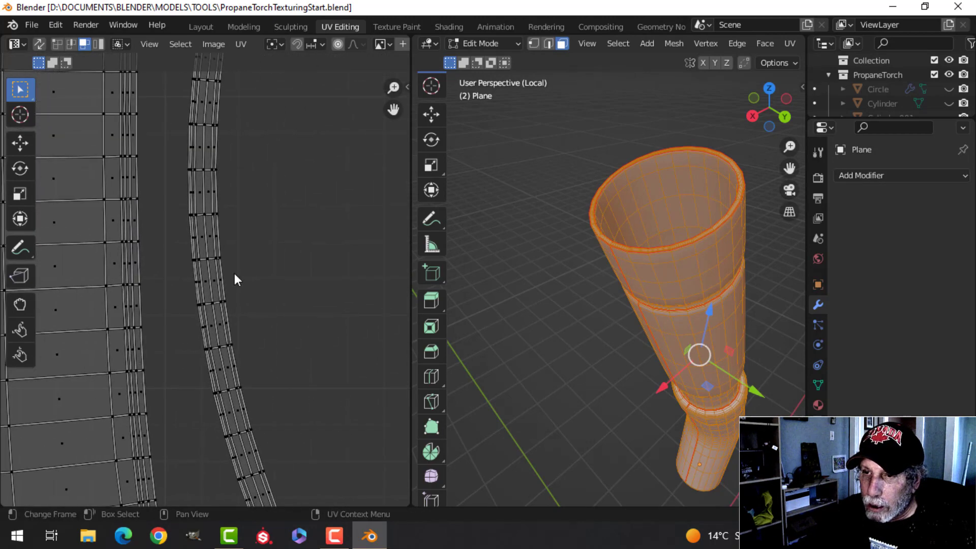
pyautogui.scroll(-4, 202, 239)
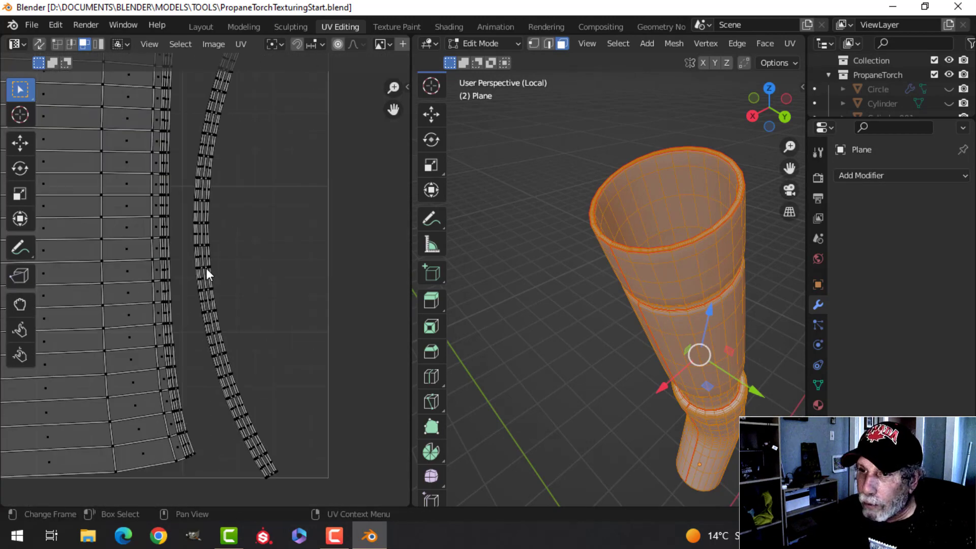
pyautogui.scroll(2, 212, 292)
pyautogui.scroll(-2, 212, 291)
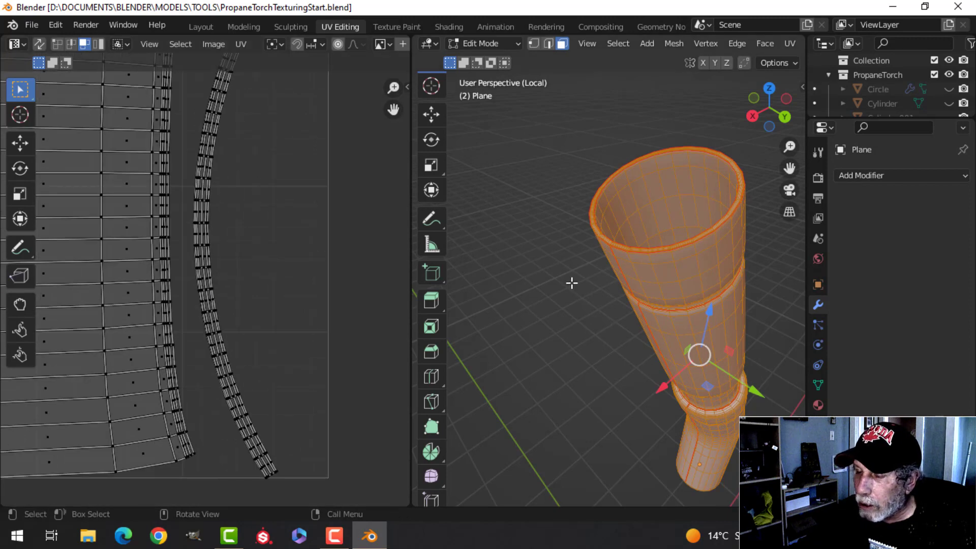
pyautogui.scroll(5, 255, 309)
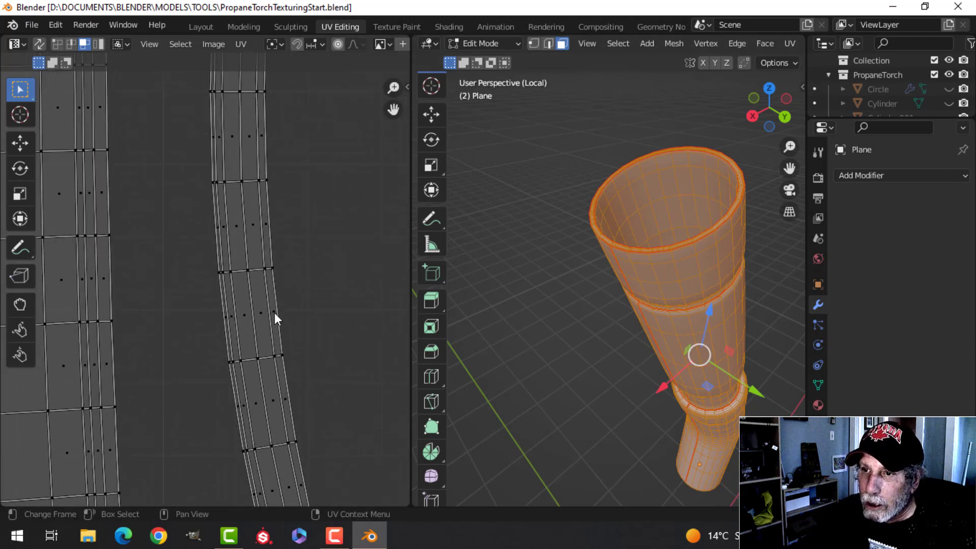
pyautogui.scroll(4, 264, 303)
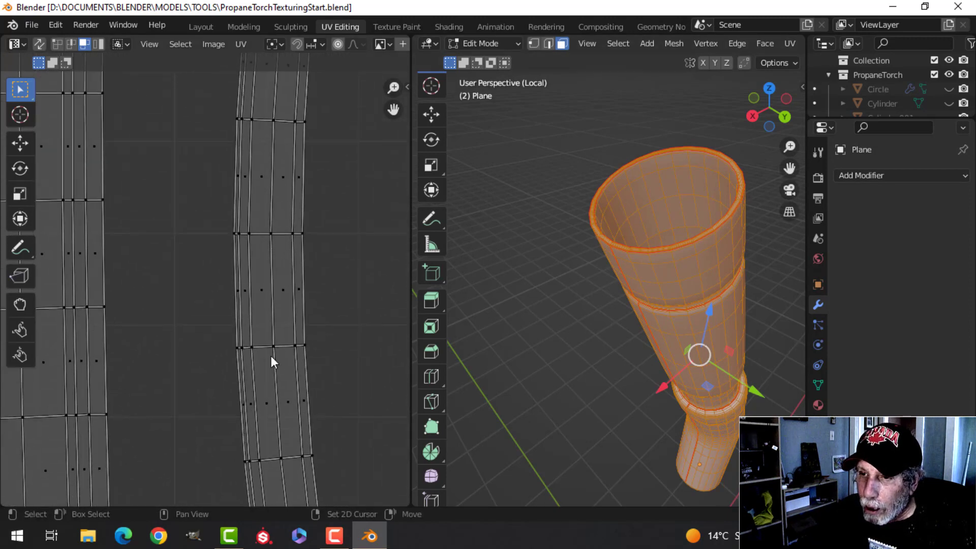
pyautogui.moveTo(288, 268); pyautogui.dragTo(257, 275, button='middle')
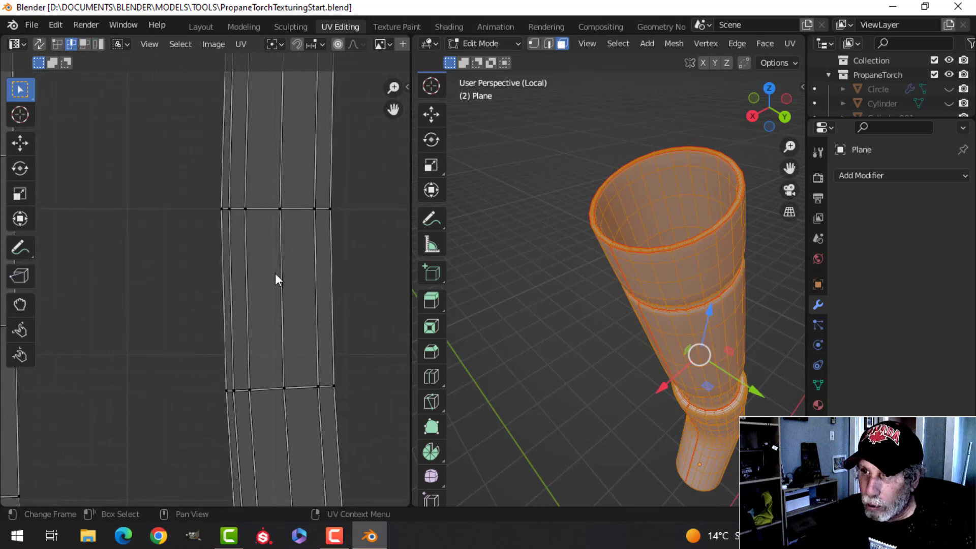
pyautogui.press('s')
pyautogui.press('y')
pyautogui.press('0')
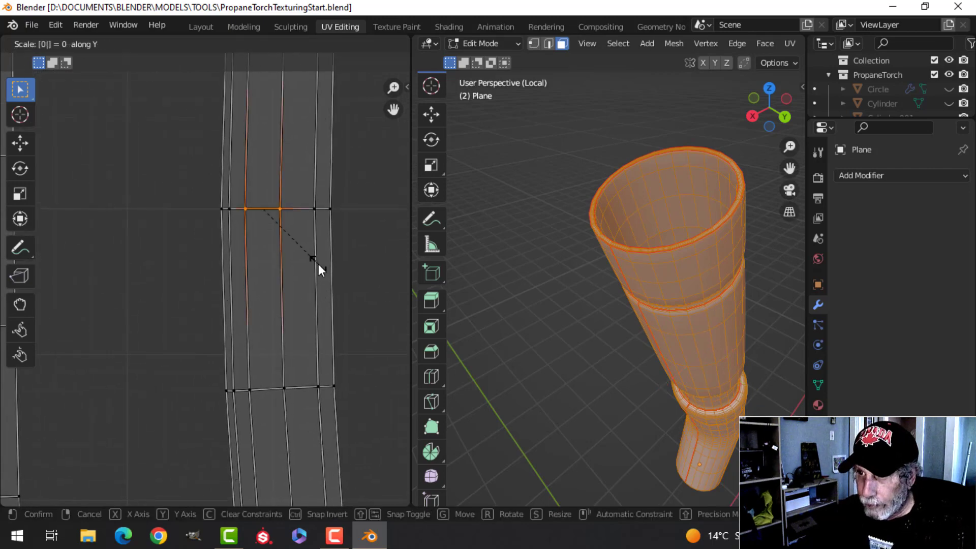
pyautogui.press('Return')
pyautogui.press('s')
pyautogui.press('y')
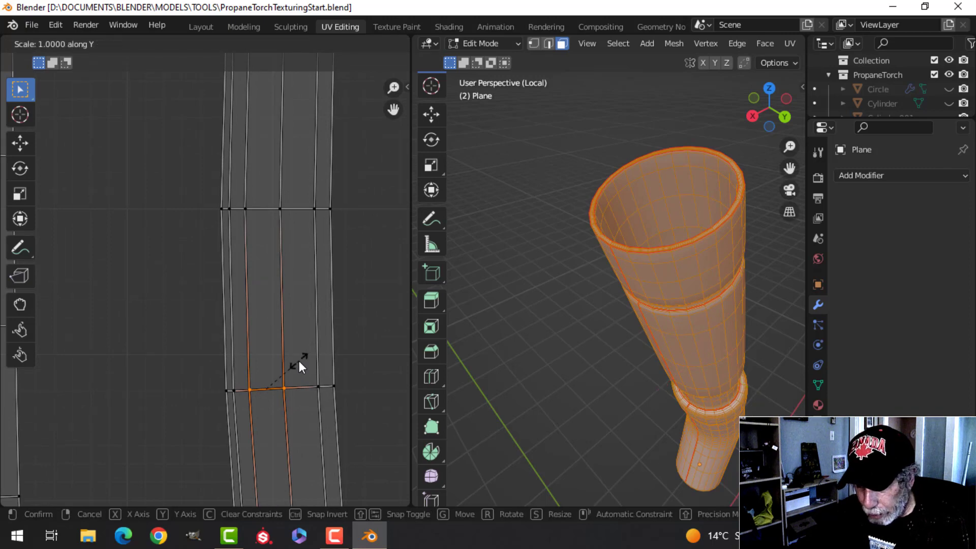
pyautogui.press('0')
pyautogui.press('Return')
# Straighten both side edges of the thin curved island's quad by scaling each to 0 along X
pyautogui.keyDown('alt'); pyautogui.click(276, 289); pyautogui.keyUp('alt')
pyautogui.press('s')
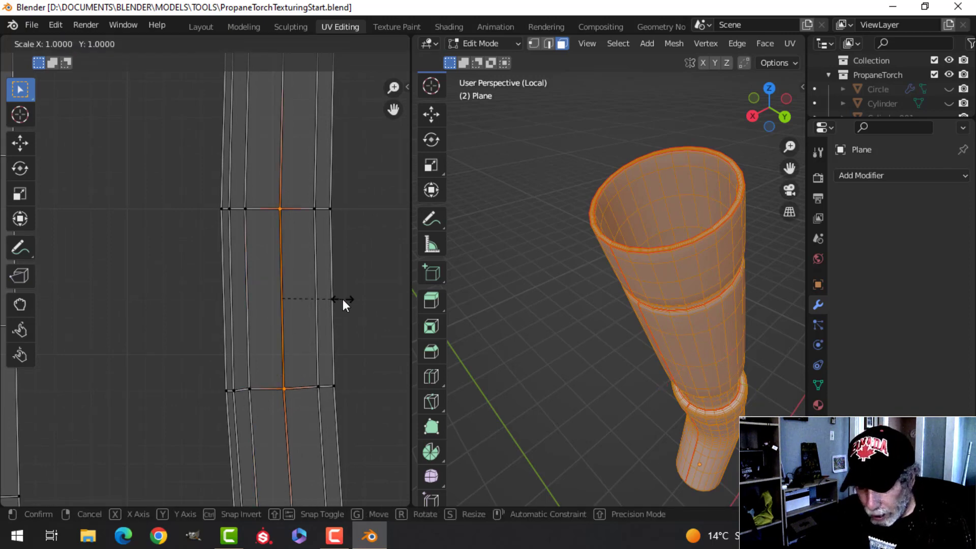
pyautogui.press('x')
pyautogui.press('0')
pyautogui.press('Return')
pyautogui.keyDown('alt'); pyautogui.click(249, 285); pyautogui.keyUp('alt')
pyautogui.press('s')
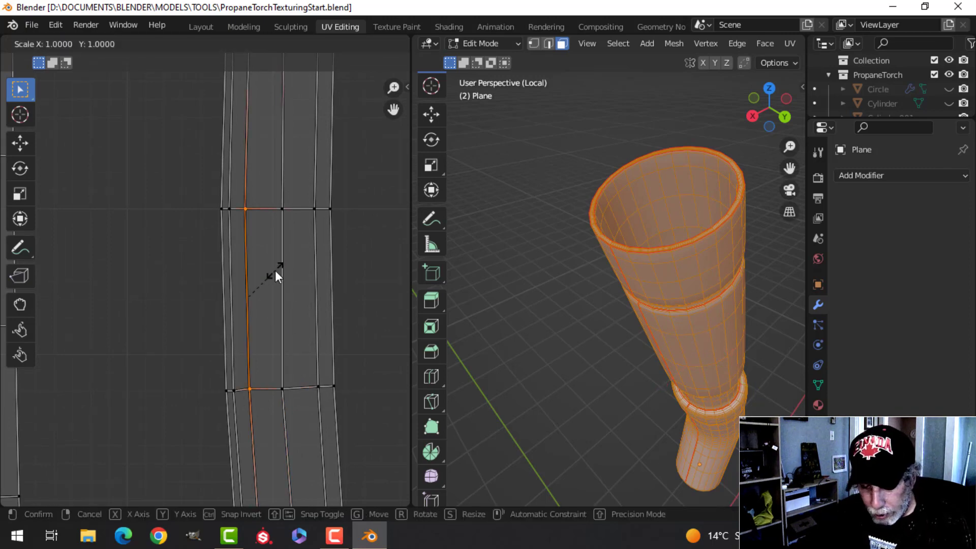
pyautogui.press('x')
pyautogui.press('0')
pyautogui.press('Return')
# Straighten the whole thin island with Follow Active Quads from its squared face, and move the strip closer to the UV tile's right edge
pyautogui.press('3')
pyautogui.click(276, 270)
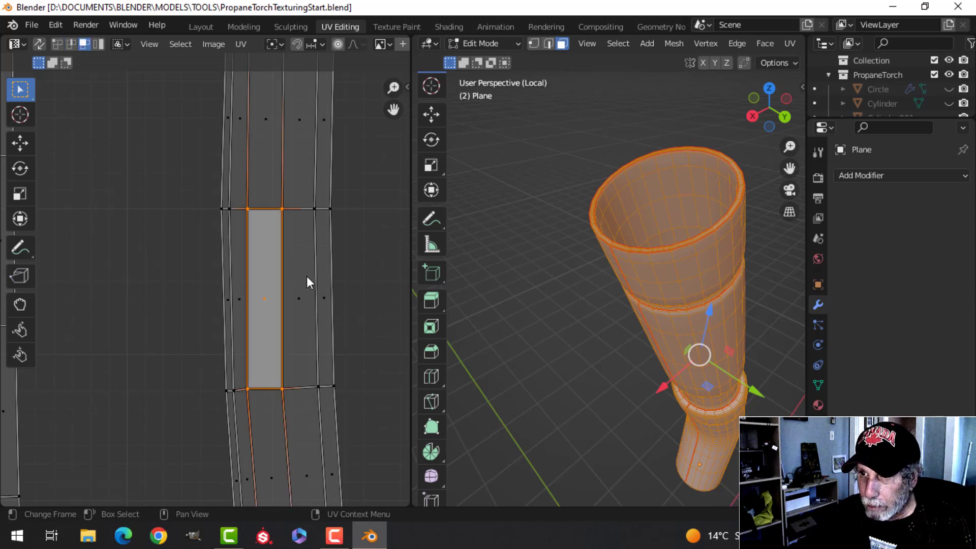
pyautogui.scroll(-5, 307, 277)
pyautogui.hotkey('ctrl', 'l')
pyautogui.scroll(-3, 245, 233)
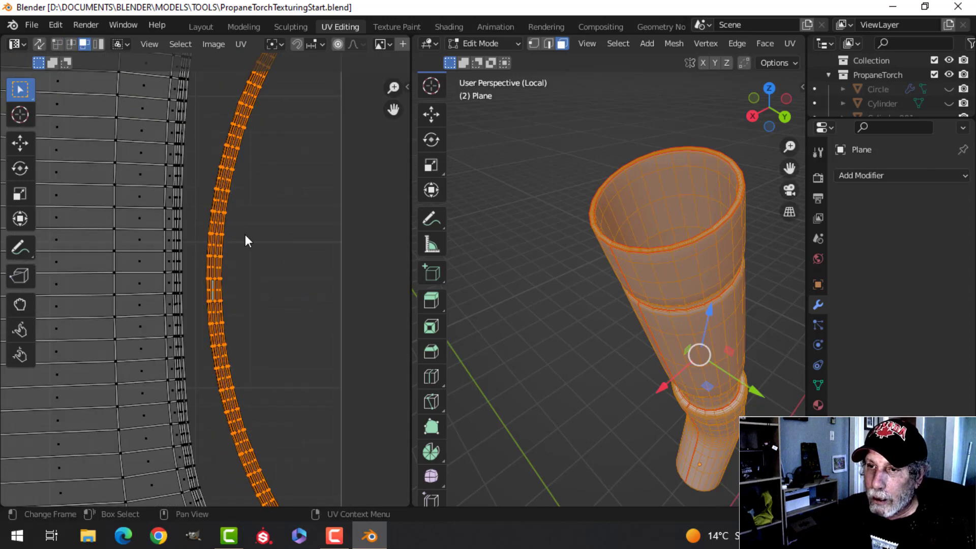
pyautogui.rightClick(221, 209)
pyautogui.click(222, 210)
pyautogui.press('g')
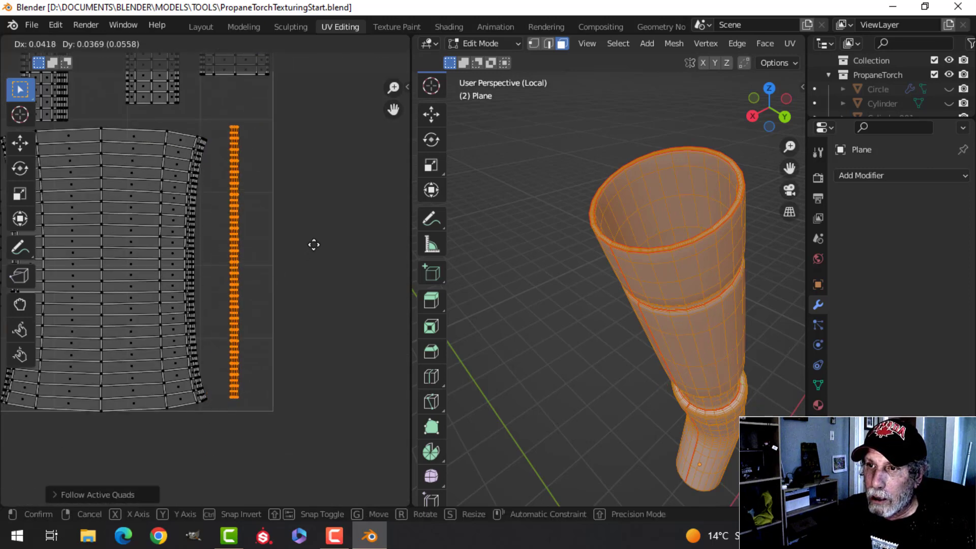
pyautogui.click(322, 311)
# Flatten the upper and lower edges of one mid-height quad along Y on the large island beside the thin strip
pyautogui.keyDown('shift'); pyautogui.moveTo(321, 311); pyautogui.dragTo(404, 309, button='middle'); pyautogui.keyUp('shift')
pyautogui.scroll(2, 319, 310)
pyautogui.click(306, 305)
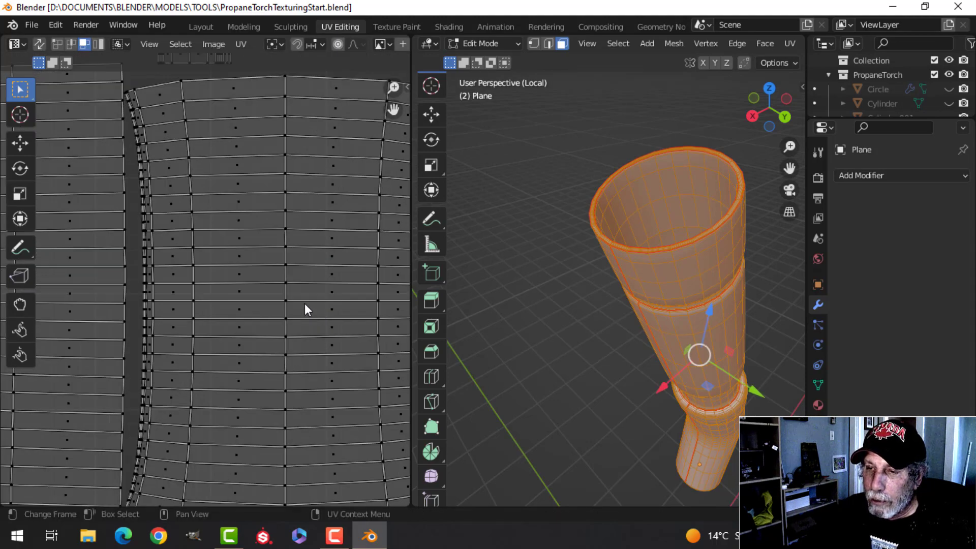
pyautogui.scroll(-3, 303, 303)
pyautogui.keyDown('shift'); pyautogui.moveTo(304, 306); pyautogui.dragTo(298, 326, button='middle'); pyautogui.keyUp('shift')
pyautogui.scroll(2, 233, 296)
pyautogui.scroll(2, 187, 313)
pyautogui.moveTo(186, 312)
pyautogui.mouseDown(button='middle')
pyautogui.moveTo(257, 329)
pyautogui.moveTo(194, 298)
pyautogui.moveTo(170, 305)
pyautogui.mouseUp(button='middle')
pyautogui.scroll(2, 257, 321)
pyautogui.scroll(-2, 251, 315)
pyautogui.moveTo(317, 328); pyautogui.dragTo(118, 312, button='middle')
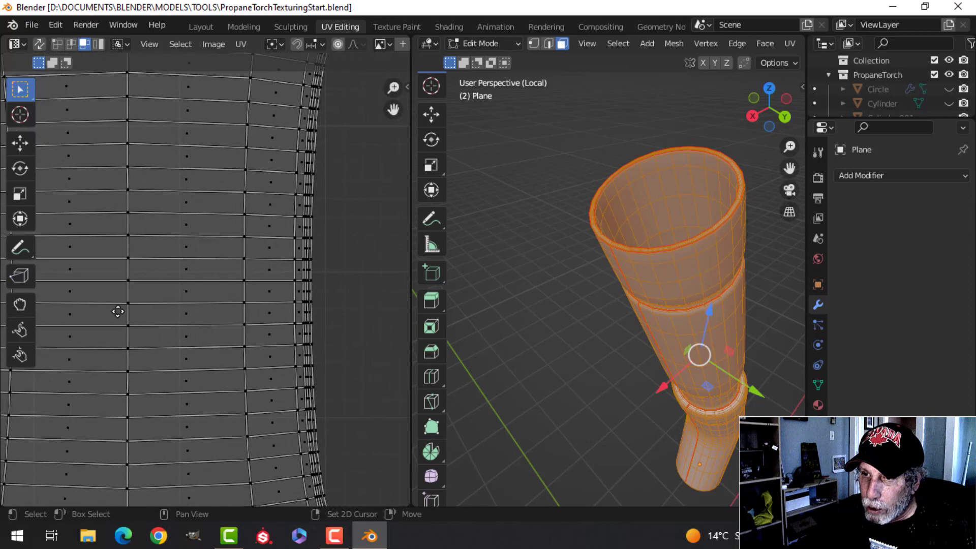
pyautogui.scroll(3, 204, 312)
pyautogui.moveTo(254, 311); pyautogui.dragTo(123, 322, button='middle')
pyautogui.scroll(1, 198, 318)
pyautogui.scroll(1, 200, 318)
pyautogui.moveTo(214, 315); pyautogui.dragTo(222, 314, button='middle')
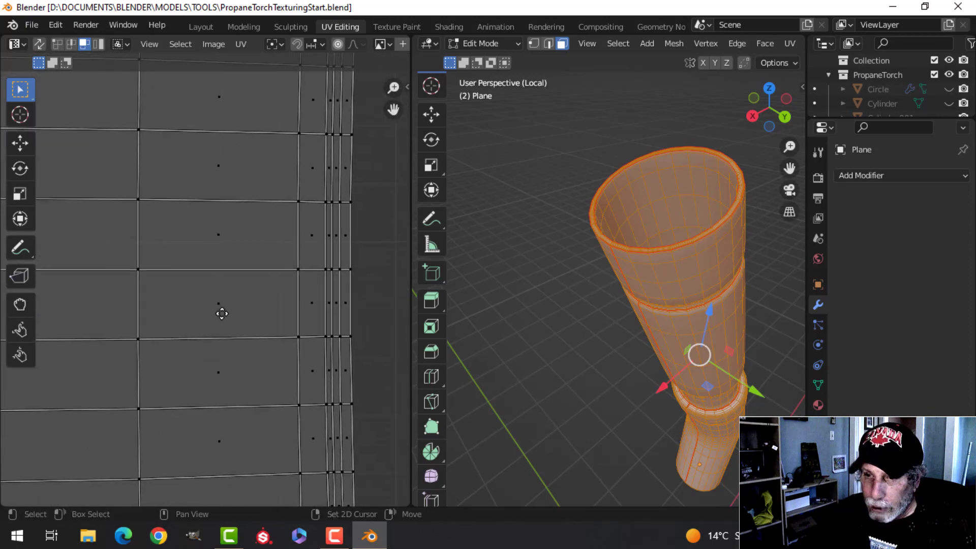
pyautogui.scroll(-2, 233, 330)
pyautogui.press('s')
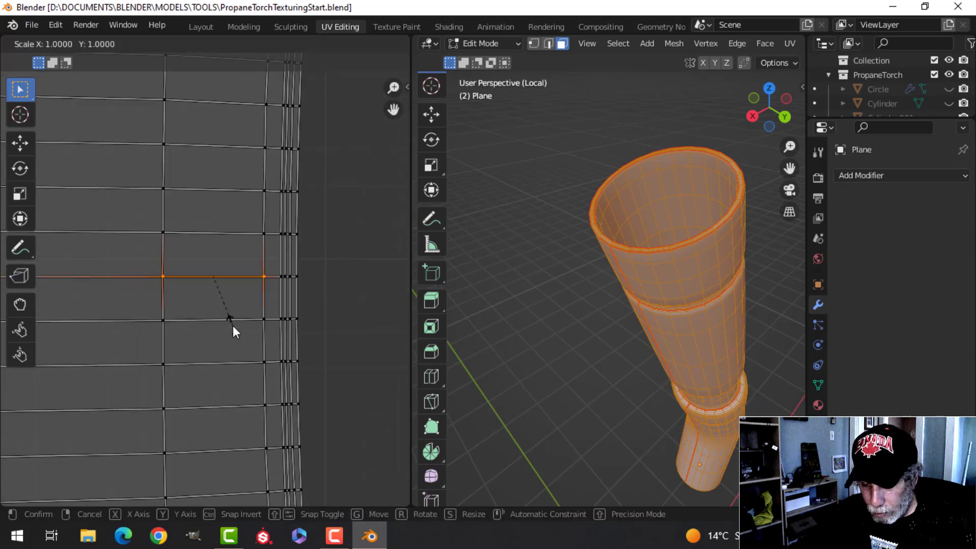
pyautogui.press('y')
pyautogui.click(224, 337)
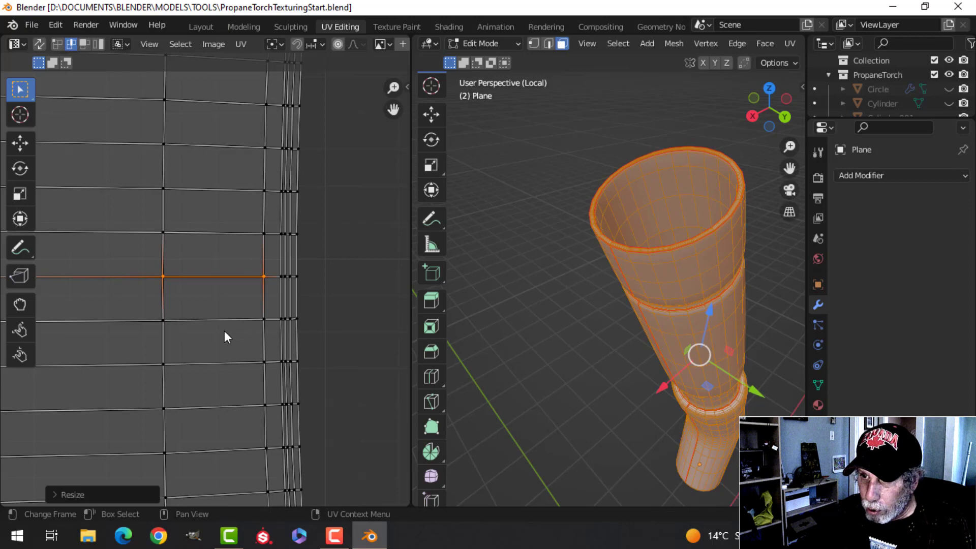
pyautogui.press('s')
pyautogui.press('y')
pyautogui.click(259, 318)
# Straighten both side edges of that large island's quad along X
pyautogui.click(267, 302)
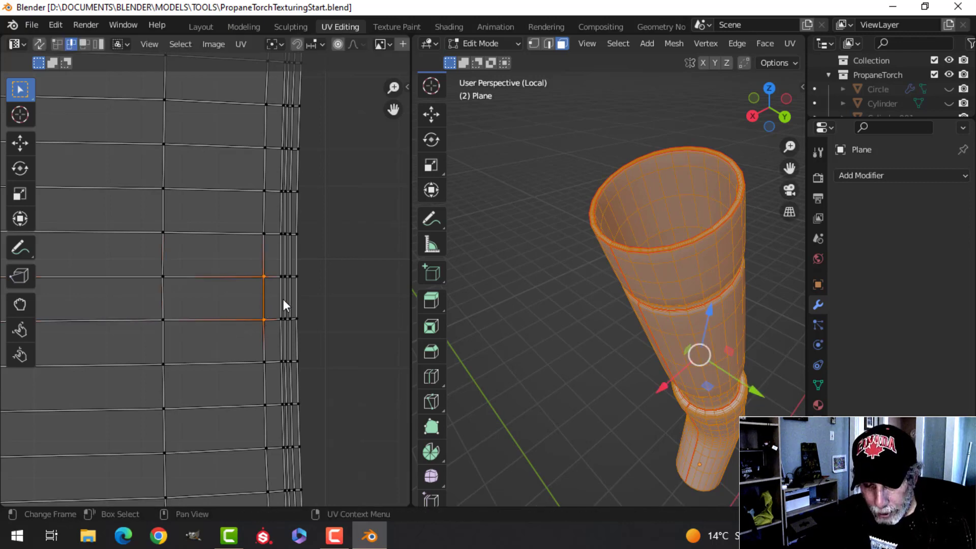
pyautogui.press('s')
pyautogui.press('y')
pyautogui.click(283, 303)
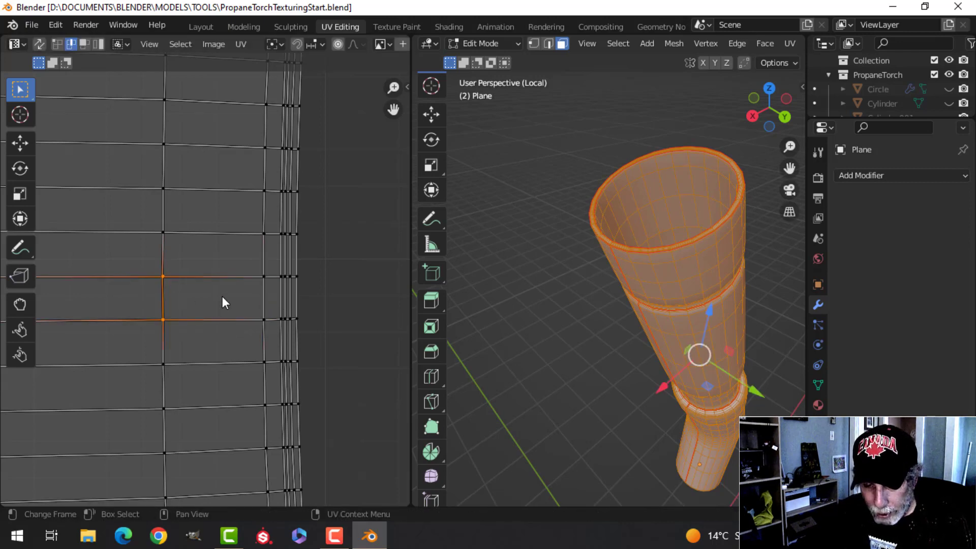
pyautogui.press('s')
pyautogui.press('x')
pyautogui.press('Return')
# Make the large island's squared quad the active face, select its linked island and apply Follow Active Quads
pyautogui.press('3')
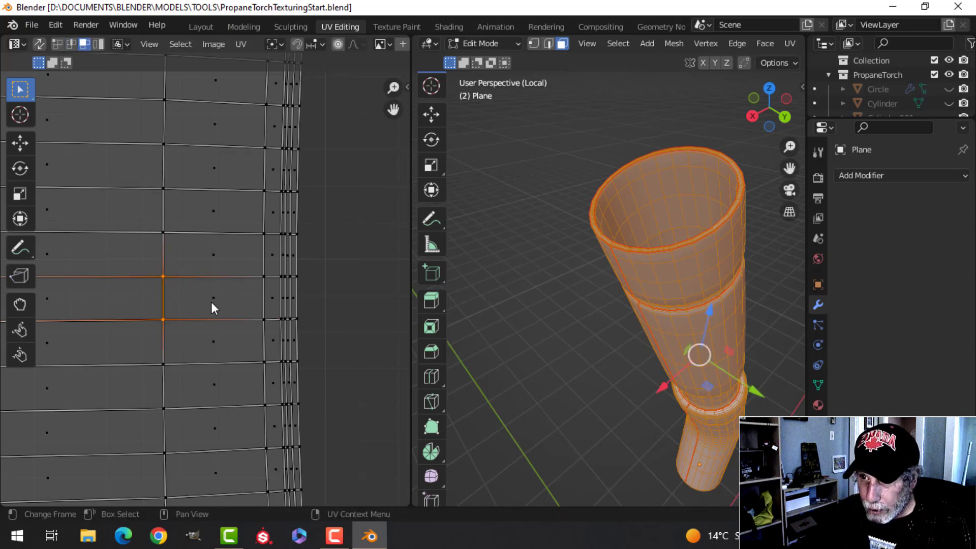
pyautogui.click(211, 300)
pyautogui.scroll(-3, 208, 292)
pyautogui.press('a')
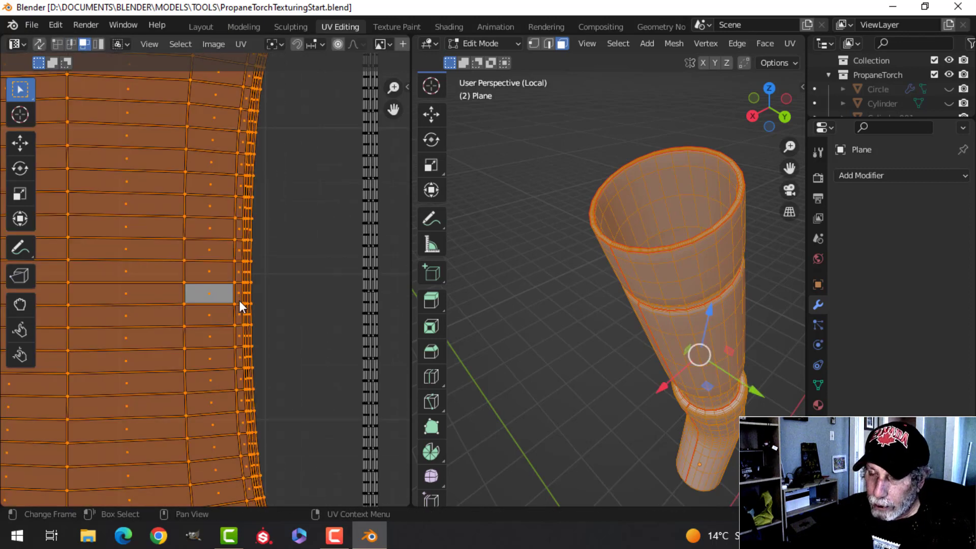
pyautogui.rightClick(150, 236)
pyautogui.click(151, 236)
# Flatten the upper and lower edges of a small quad amid the remaining large island, scaling each to 0 along Y
pyautogui.scroll(-1, 174, 285)
pyautogui.moveTo(152, 298); pyautogui.dragTo(296, 307, button='middle')
pyautogui.moveTo(185, 303); pyautogui.dragTo(229, 308, button='middle')
pyautogui.scroll(8, 227, 315)
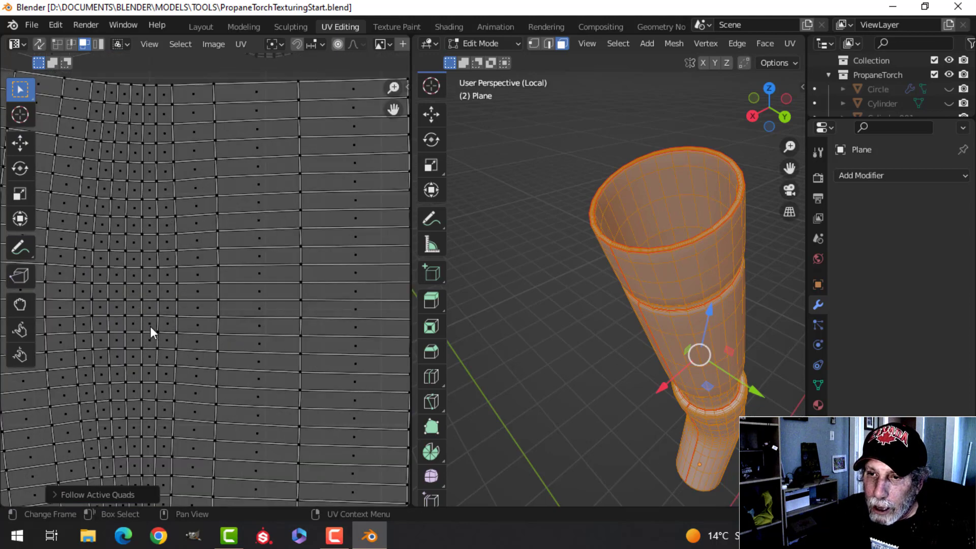
pyautogui.scroll(4, 202, 328)
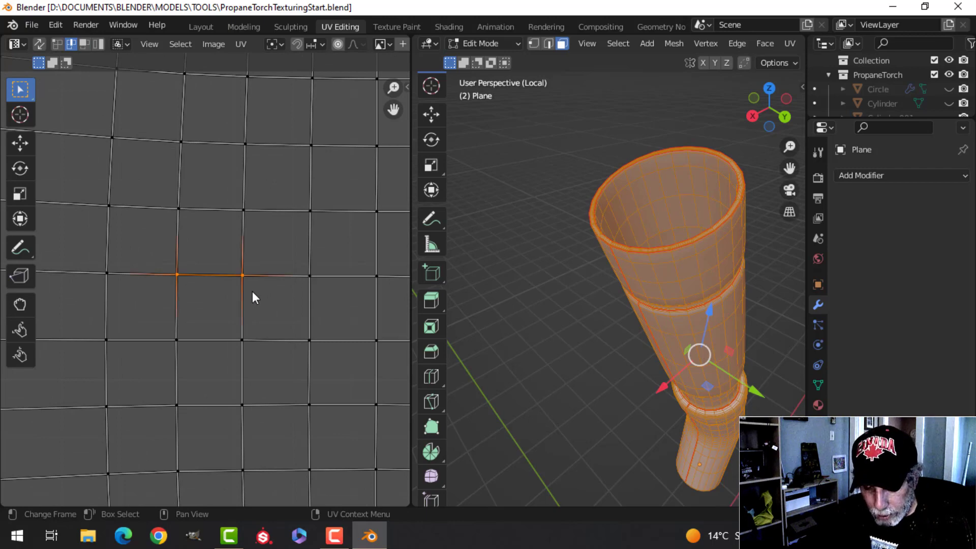
pyautogui.press('s')
pyautogui.press('y')
pyautogui.press('0')
pyautogui.press('Return')
pyautogui.click(221, 336)
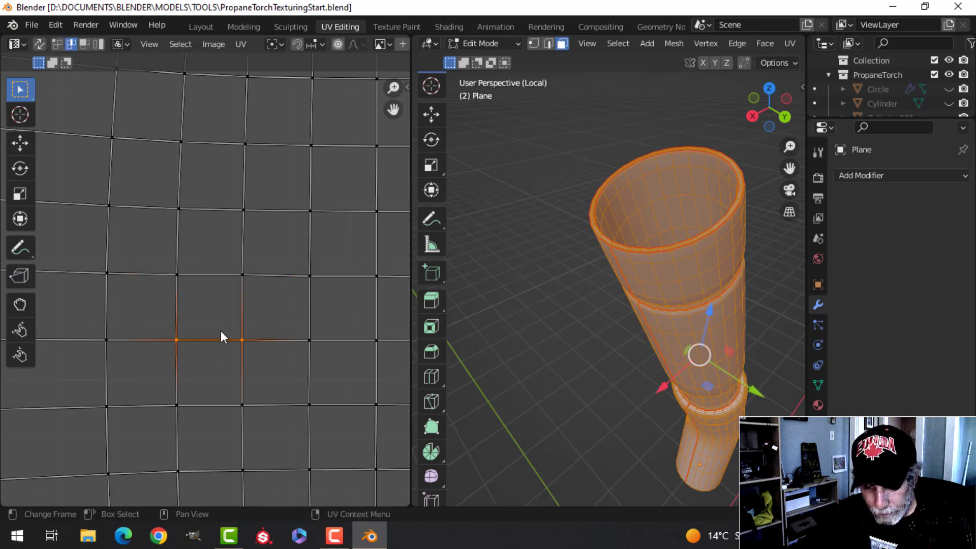
pyautogui.press('s')
pyautogui.press('y')
pyautogui.press('0')
pyautogui.press('Return')
# Straighten both side edges of the remaining large island's small quad by scaling each to 0 along X
pyautogui.click(244, 311)
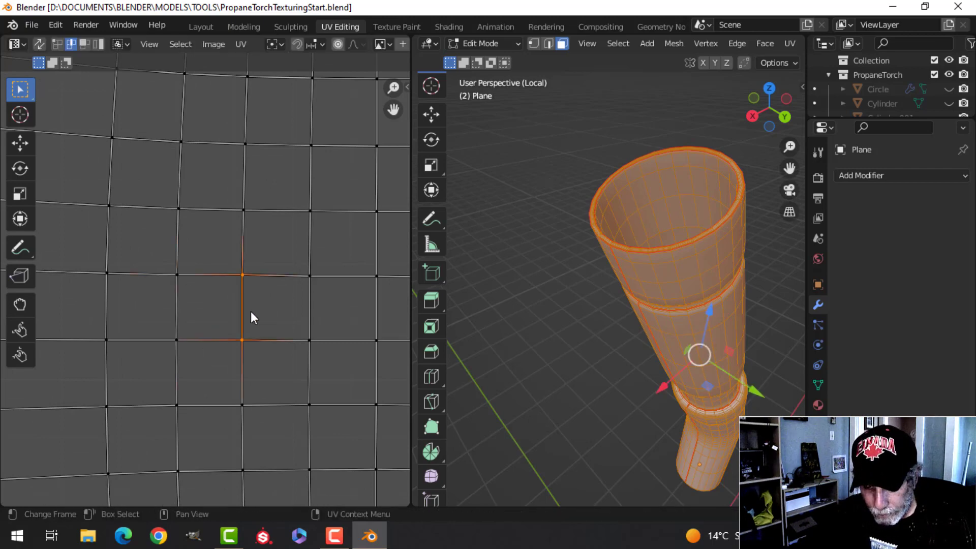
pyautogui.press('s')
pyautogui.press('x')
pyautogui.press('0')
pyautogui.press('Return')
pyautogui.click(179, 305)
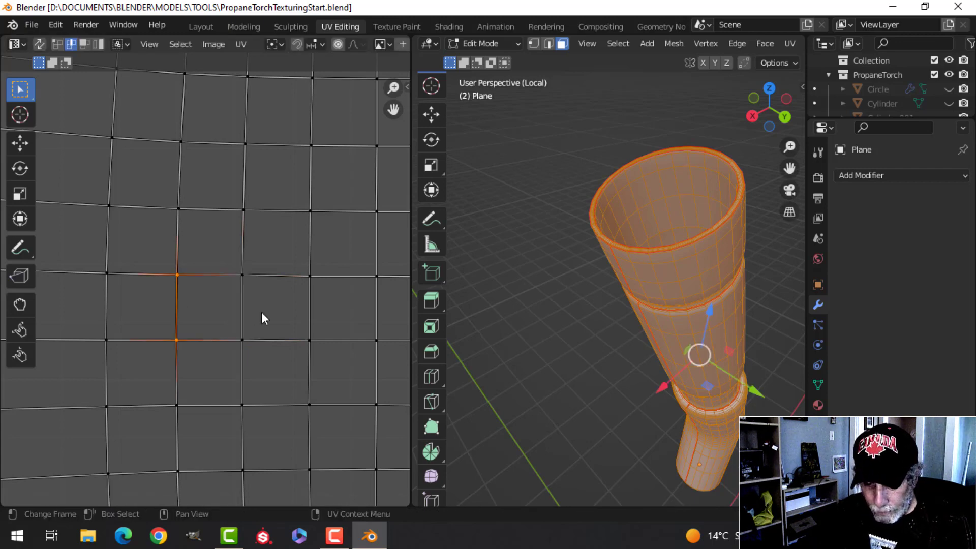
pyautogui.press('s')
pyautogui.press('x')
pyautogui.press('0')
pyautogui.press('Return')
# Apply Follow Active Quads to the remaining large island with its squared small quad as the active face
pyautogui.press('3')
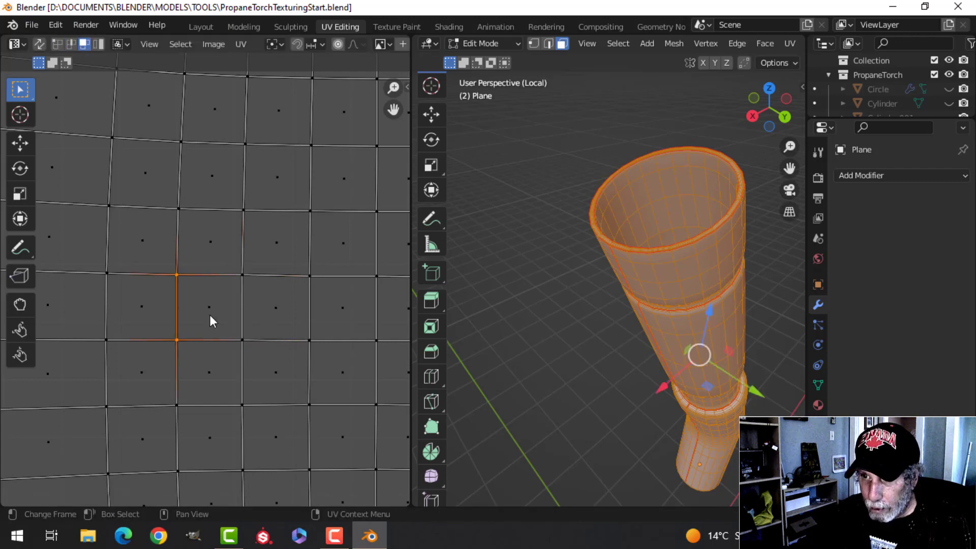
pyautogui.click(212, 320)
pyautogui.scroll(-5, 239, 325)
pyautogui.press('a')
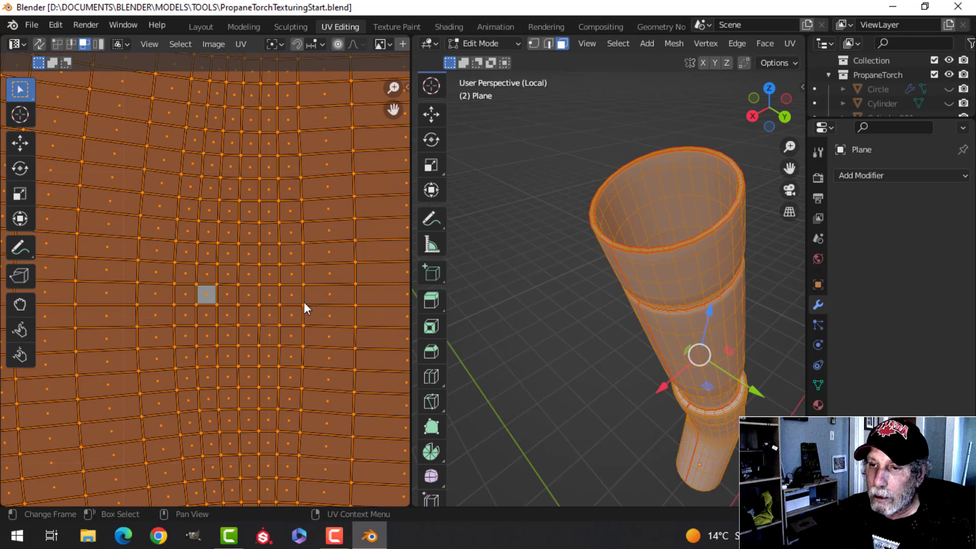
pyautogui.scroll(-3, 303, 302)
pyautogui.rightClick(240, 274)
pyautogui.click(239, 269)
pyautogui.scroll(-3, 274, 324)
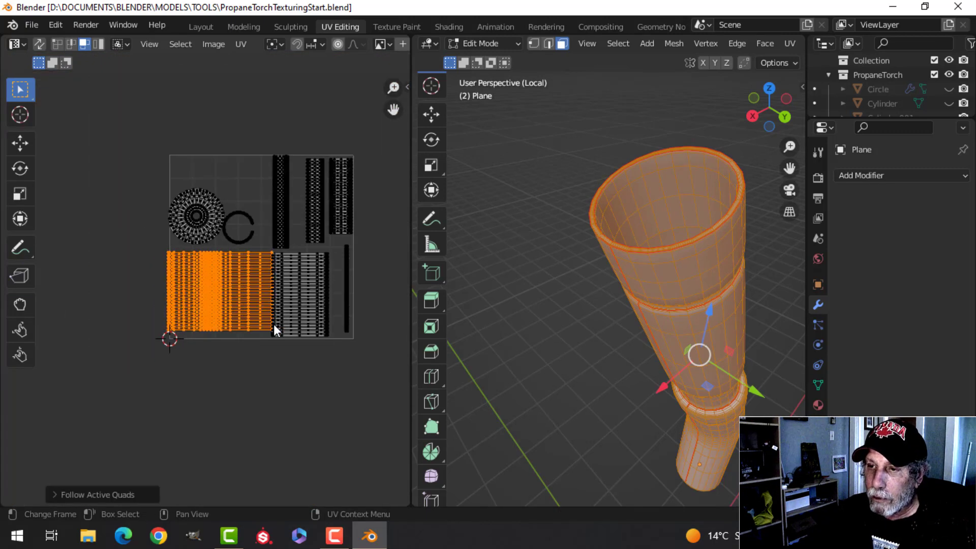
# Leave edit mode and local view, and hide the finished flared tube
pyautogui.press('Tab')
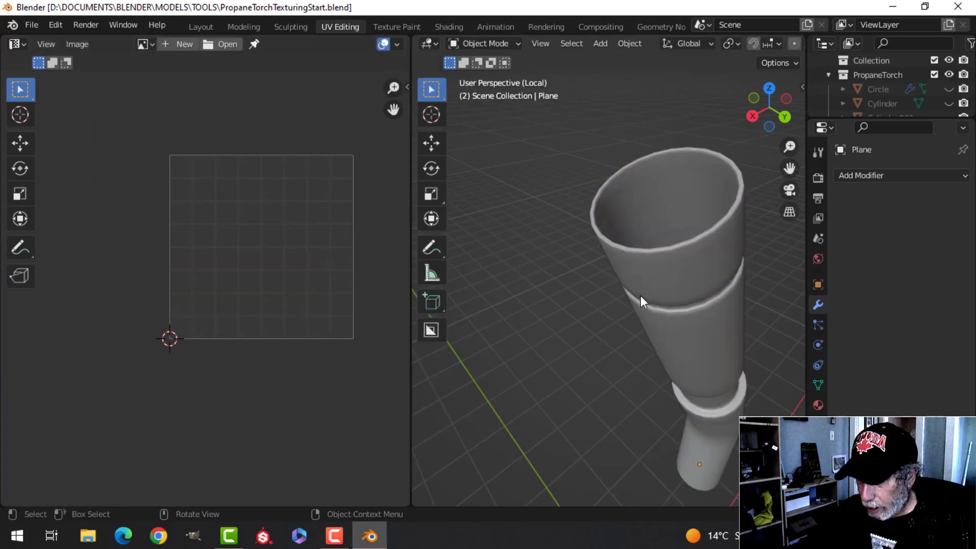
pyautogui.press('KP_3')
pyautogui.moveTo(569, 269); pyautogui.dragTo(589, 323, button='middle')
pyautogui.click(555, 285)
pyautogui.press('h')
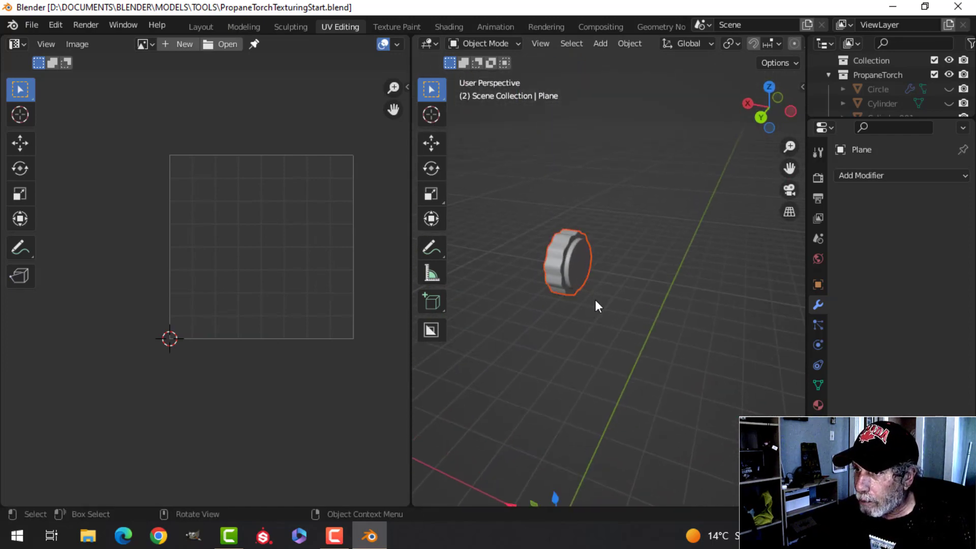
# Select the ridged knob, enter edit mode and unwrap its whole mesh
pyautogui.click(569, 269)
pyautogui.press('Tab')
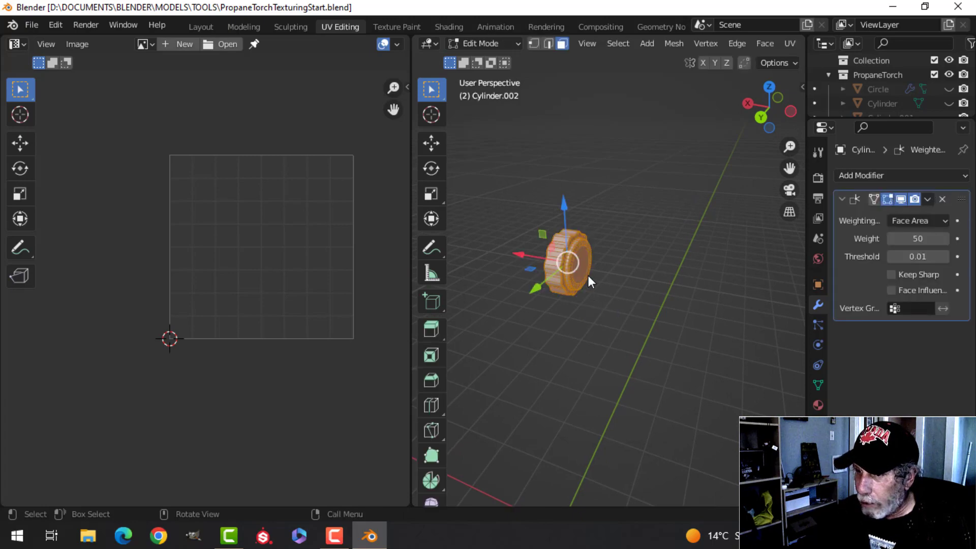
pyautogui.press('u')
pyautogui.click(587, 277)
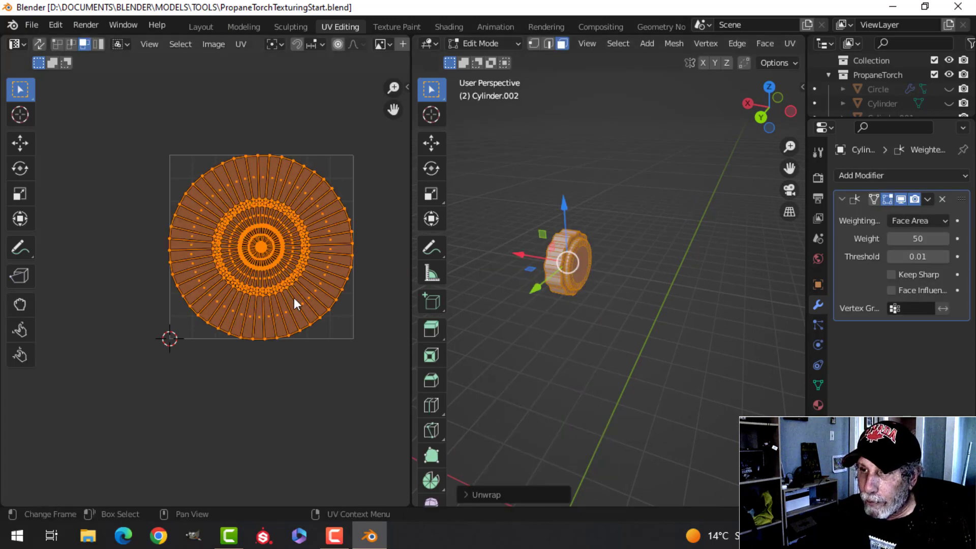
pyautogui.scroll(3, 275, 273)
pyautogui.scroll(-3, 276, 273)
# Apply Smart UV Project to the whole knob with a 66° angle limit and zero island margin
pyautogui.moveTo(631, 311); pyautogui.dragTo(630, 383, button='middle')
pyautogui.scroll(5, 557, 320)
pyautogui.press('u')
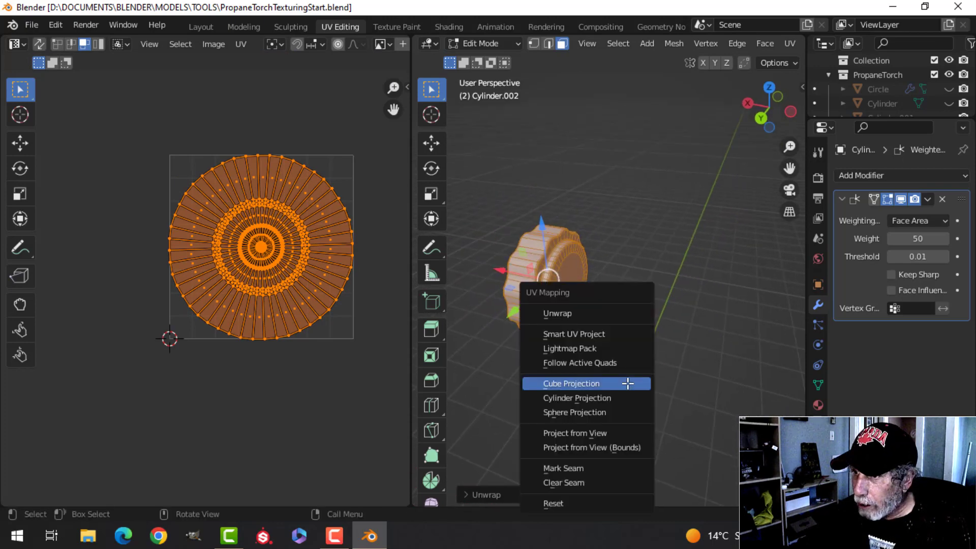
pyautogui.click(572, 334)
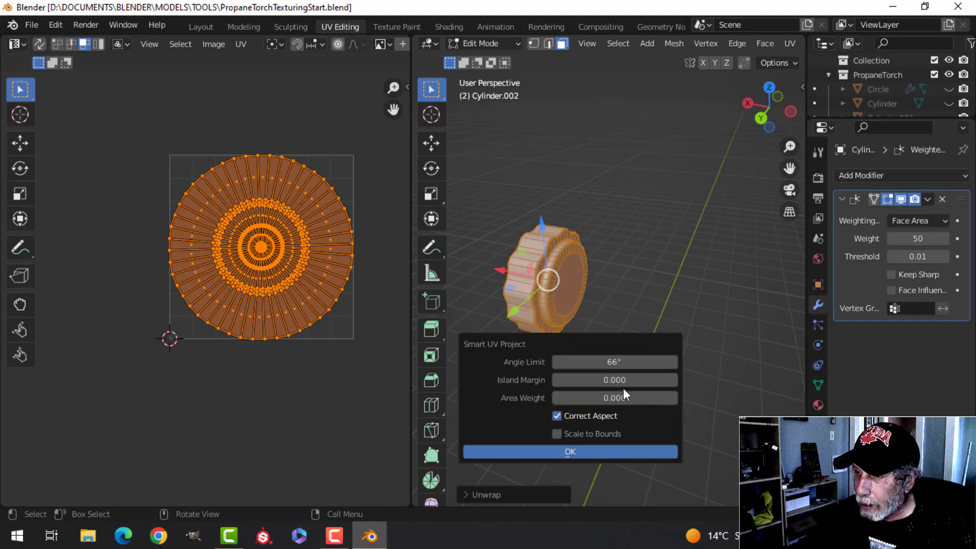
pyautogui.click(569, 450)
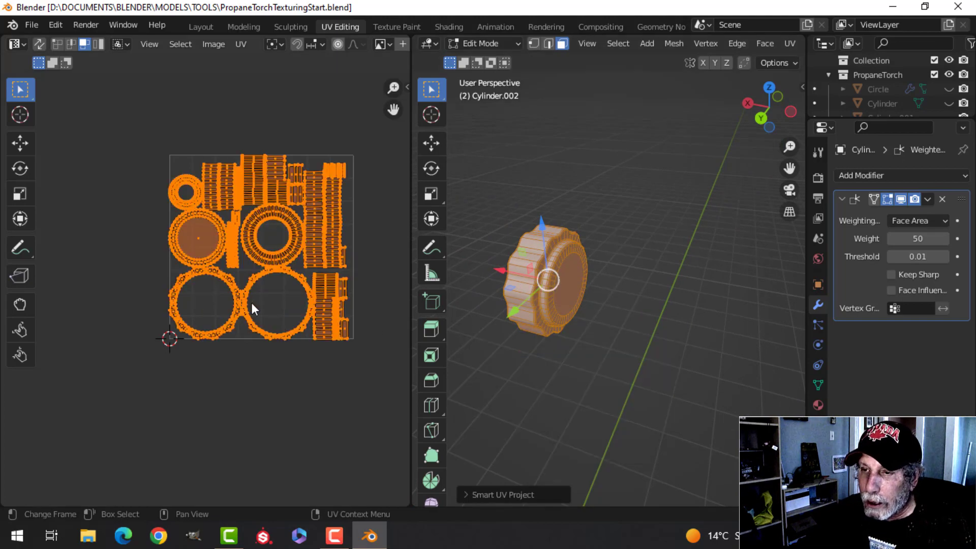
# Examine the projected UV islands and the knob's edges from several sides to find where seams should go
pyautogui.scroll(3, 252, 292)
pyautogui.moveTo(252, 279); pyautogui.dragTo(171, 348, button='middle')
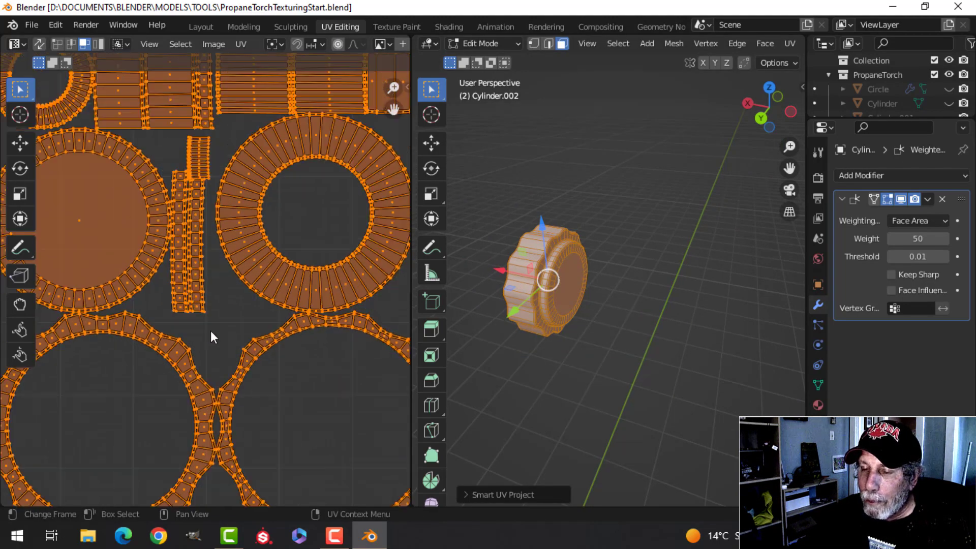
pyautogui.scroll(-5, 210, 331)
pyautogui.scroll(5, 198, 326)
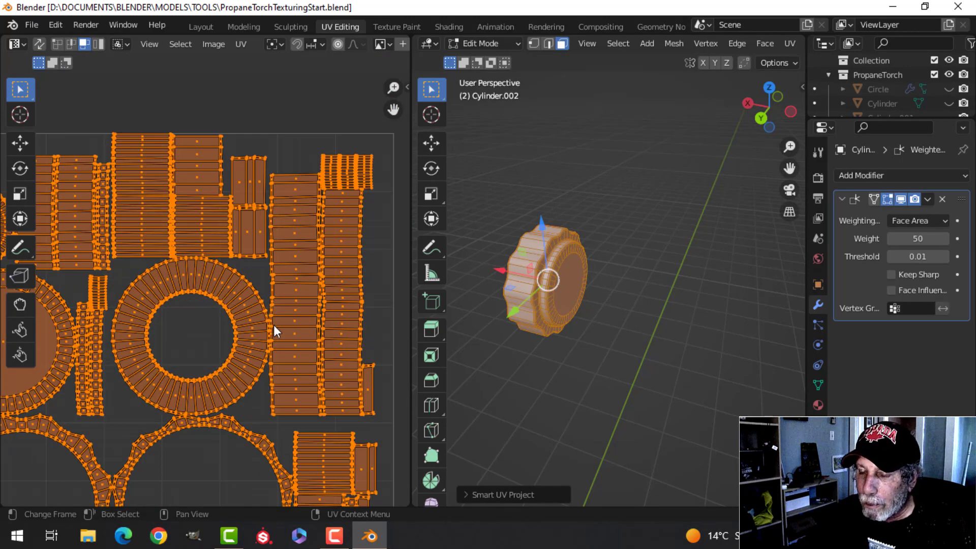
pyautogui.scroll(-5, 272, 333)
pyautogui.moveTo(270, 340); pyautogui.dragTo(277, 291, button='middle')
pyautogui.scroll(2, 455, 292)
pyautogui.hotkey('alt', 'a')
pyautogui.moveTo(454, 292); pyautogui.dragTo(542, 290, button='middle')
pyautogui.scroll(1, 466, 293)
pyautogui.scroll(2, 697, 272)
pyautogui.keyDown('shift'); pyautogui.moveTo(697, 273); pyautogui.dragTo(665, 286, button='middle'); pyautogui.keyUp('shift')
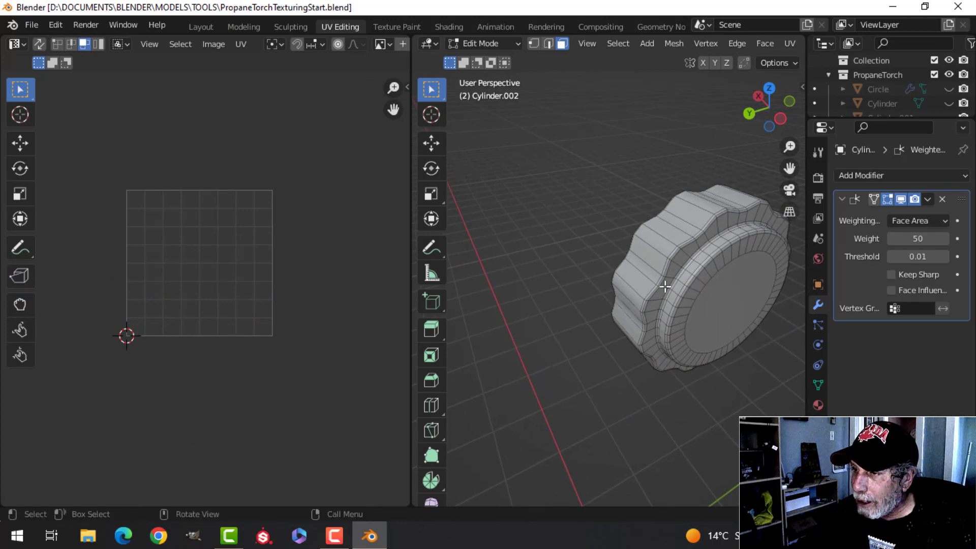
pyautogui.press('a')
pyautogui.scroll(3, 665, 287)
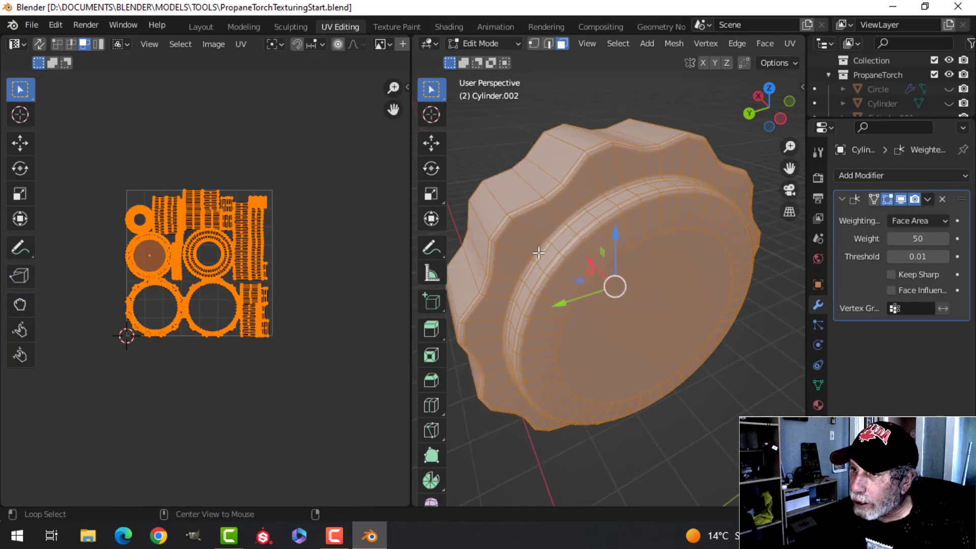
pyautogui.hotkey('alt', 'a')
pyautogui.scroll(3, 540, 256)
pyautogui.scroll(-3, 543, 262)
pyautogui.moveTo(542, 261); pyautogui.dragTo(565, 246, button='middle')
pyautogui.scroll(2, 599, 286)
# Mark a seam along one line of edges running from the cap's top across the scalloped side to the stem
pyautogui.press('2')
pyautogui.scroll(-4, 569, 263)
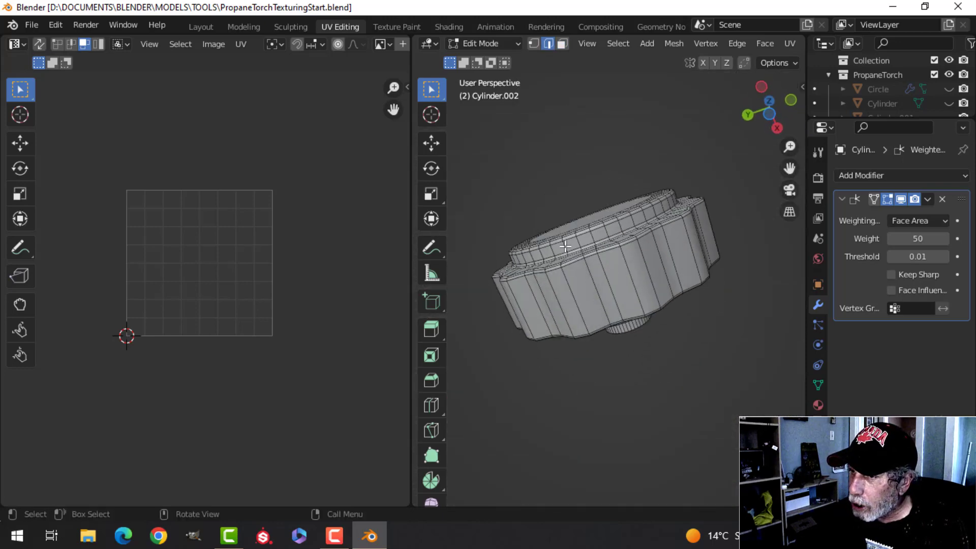
pyautogui.moveTo(607, 284); pyautogui.dragTo(654, 243, button='middle')
pyautogui.hotkey('ctrl', 'e')
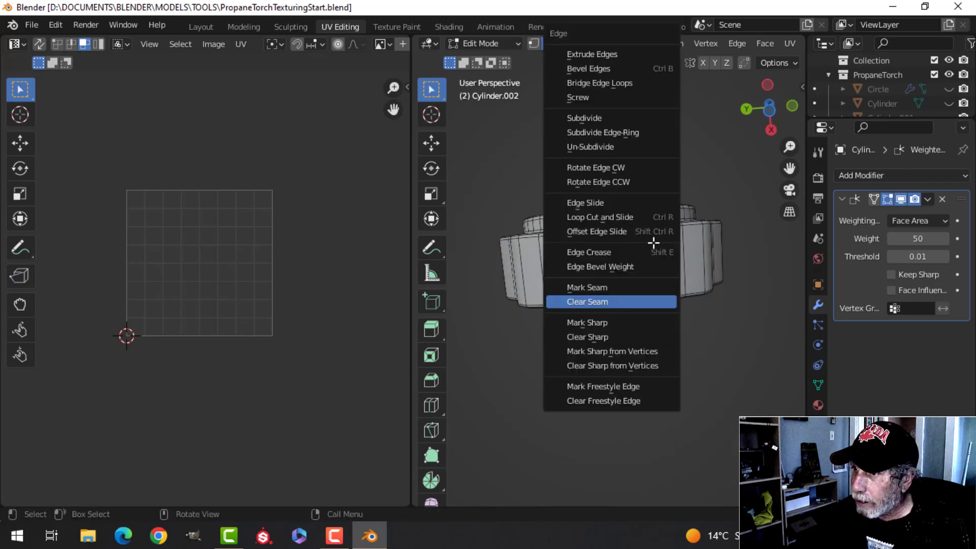
pyautogui.click(605, 288)
pyautogui.scroll(-3, 612, 282)
pyautogui.moveTo(613, 292); pyautogui.dragTo(621, 374, button='middle')
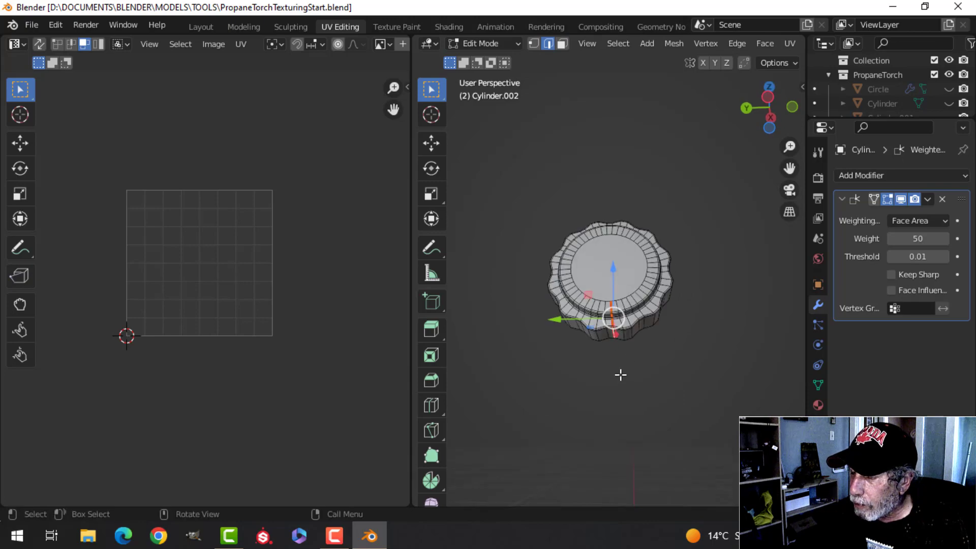
# Unwrap the whole knob along the lengthwise seam and save the file
pyautogui.scroll(3, 630, 365)
pyautogui.hotkey('alt', 'a')
pyautogui.press('a')
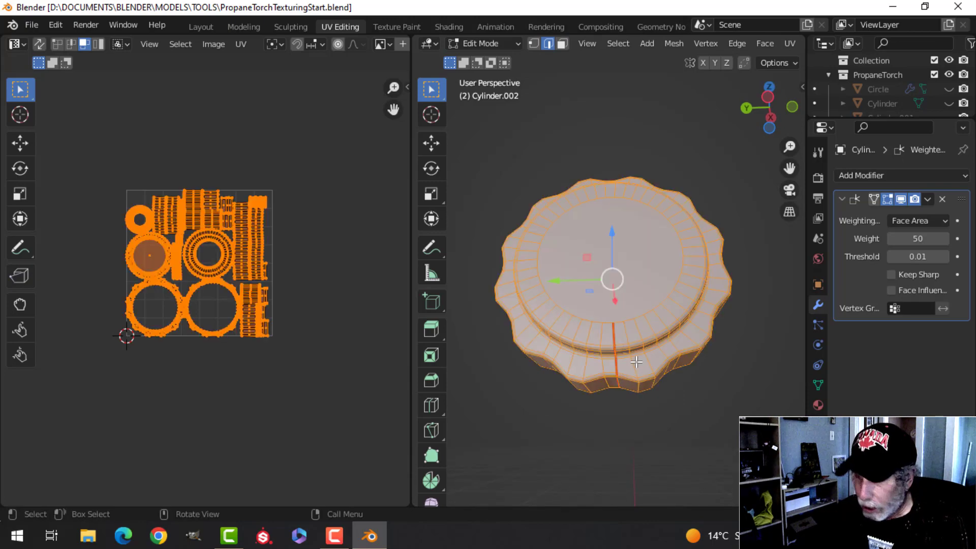
pyautogui.press('u')
pyautogui.click(590, 314)
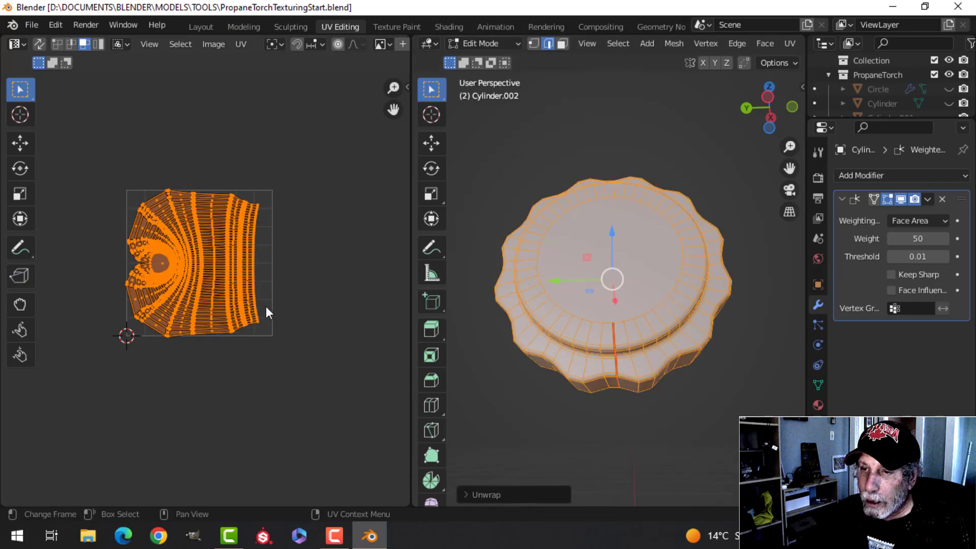
pyautogui.scroll(4, 679, 344)
pyautogui.moveTo(673, 328); pyautogui.dragTo(660, 281, button='middle')
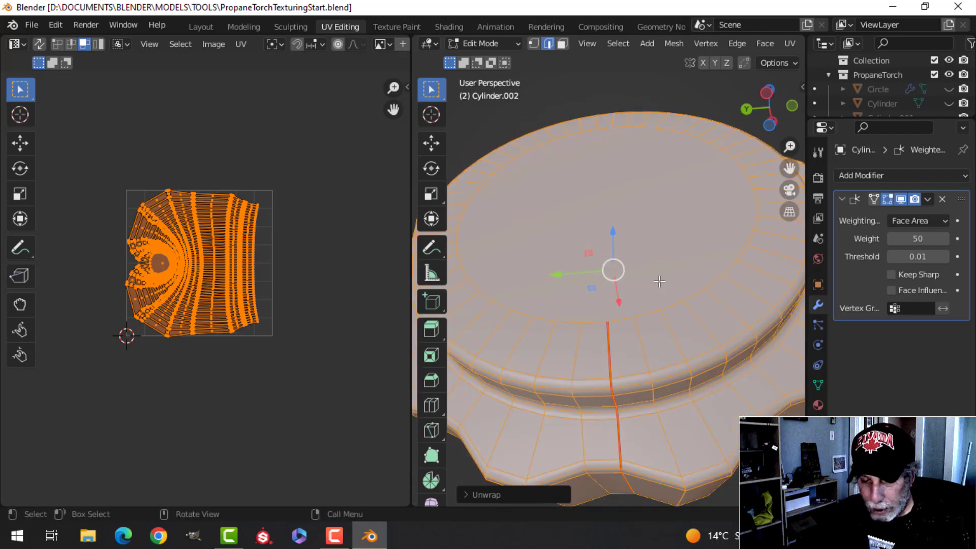
pyautogui.hotkey('ctrl', 's')
# Mark a seam around the edge loop where the raised round cap meets the scalloped flange
pyautogui.moveTo(645, 356); pyautogui.dragTo(614, 305, button='middle')
pyautogui.hotkey('alt', 'a')
pyautogui.keyDown('shift'); pyautogui.moveTo(605, 272); pyautogui.dragTo(618, 294, button='middle'); pyautogui.keyUp('shift')
pyautogui.scroll(3, 604, 296)
pyautogui.keyDown('alt'); pyautogui.click(619, 272); pyautogui.keyUp('alt')
pyautogui.scroll(-2, 622, 282)
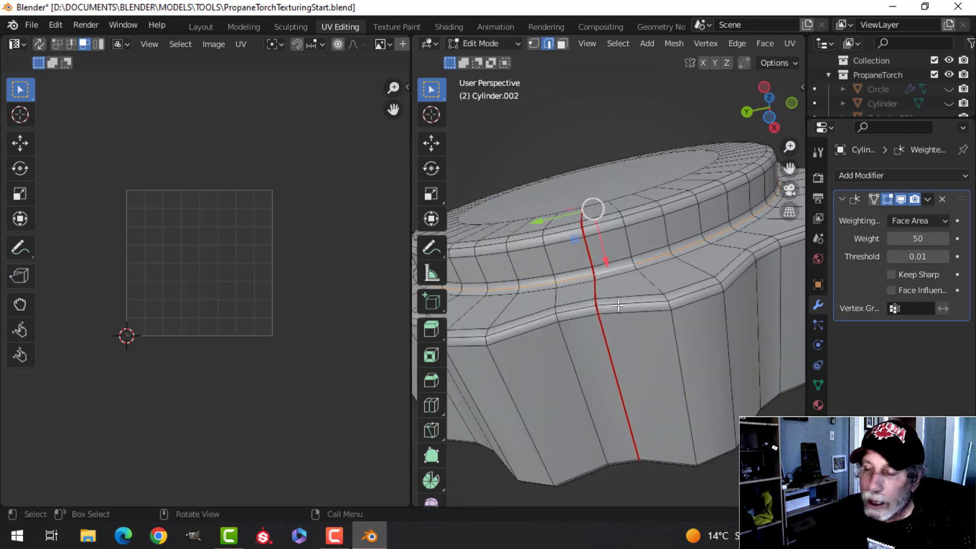
pyautogui.hotkey('ctrl', 'e')
pyautogui.click(629, 314)
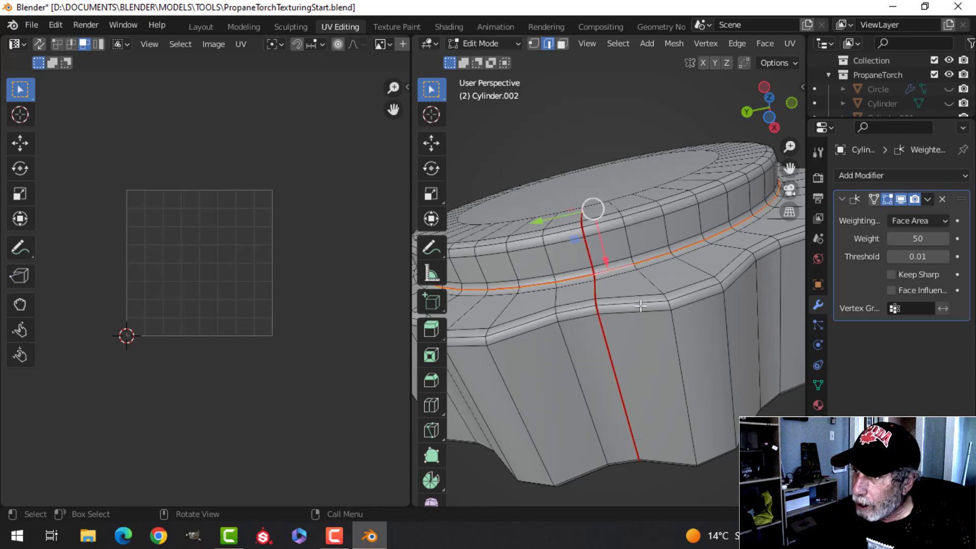
pyautogui.scroll(-3, 653, 304)
pyautogui.moveTo(653, 304); pyautogui.dragTo(644, 325, button='middle')
pyautogui.hotkey('alt', 'a')
pyautogui.scroll(5, 613, 329)
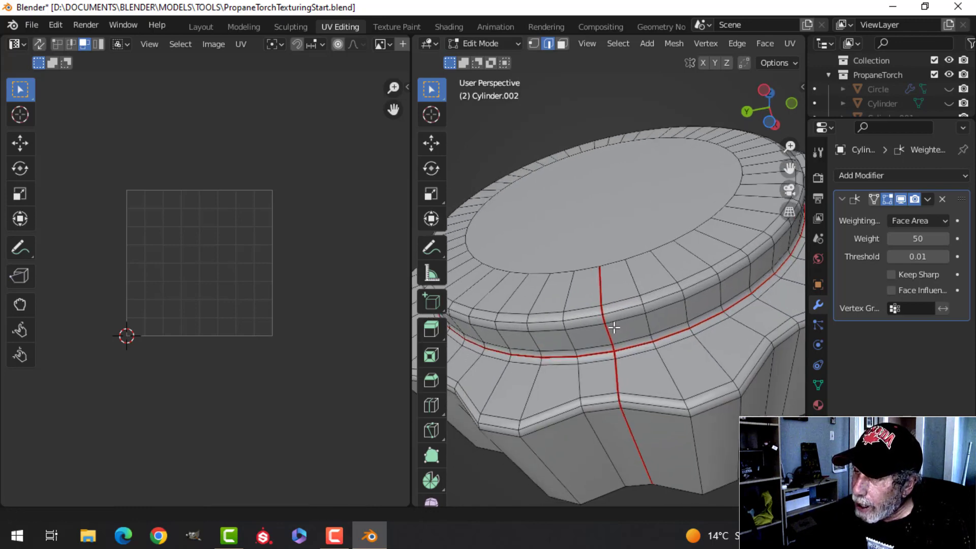
pyautogui.scroll(-3, 613, 331)
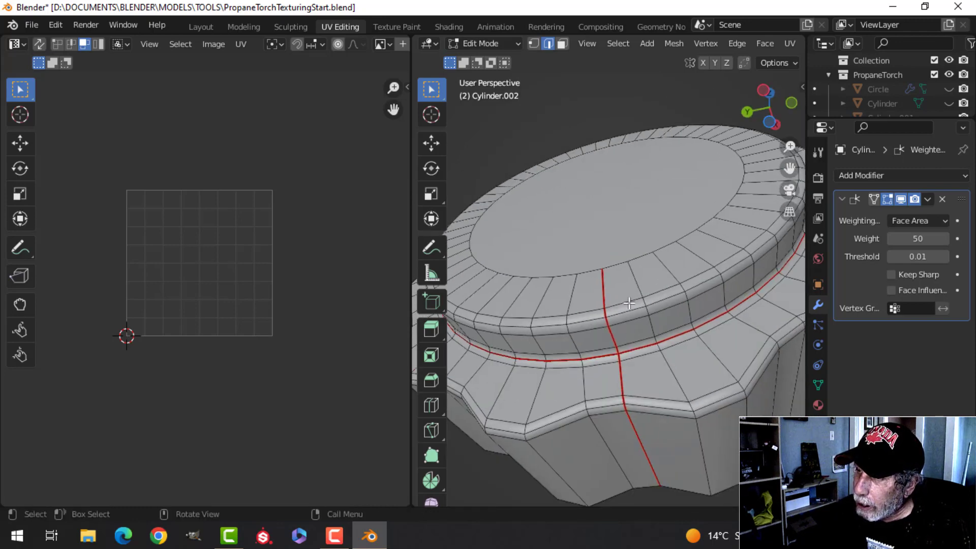
pyautogui.keyDown('alt'); pyautogui.click(612, 266); pyautogui.keyUp('alt')
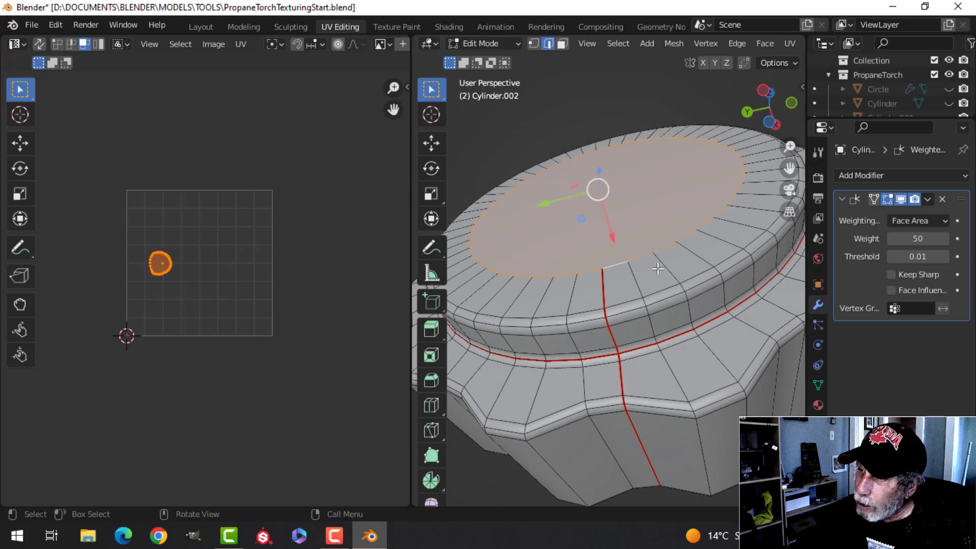
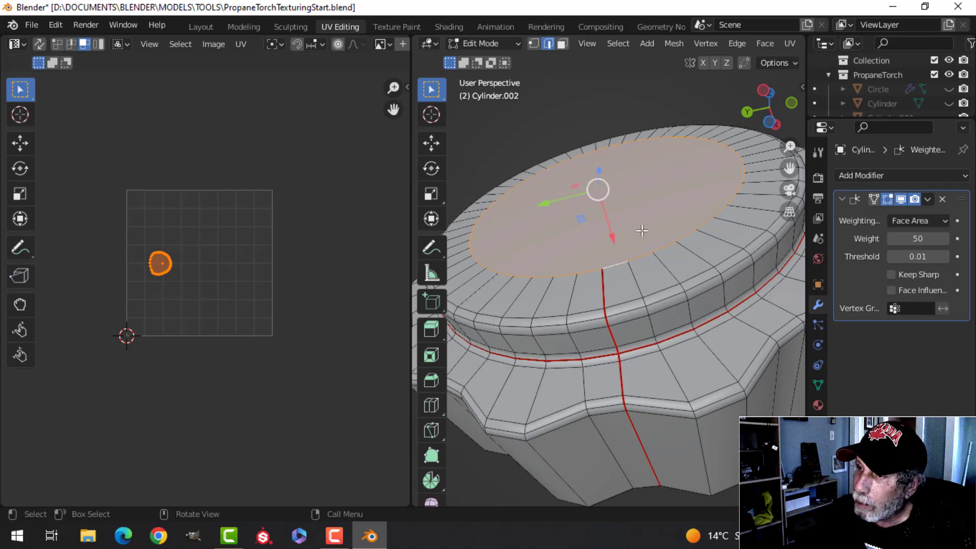
pyautogui.moveTo(642, 230); pyautogui.dragTo(584, 274, button='middle')
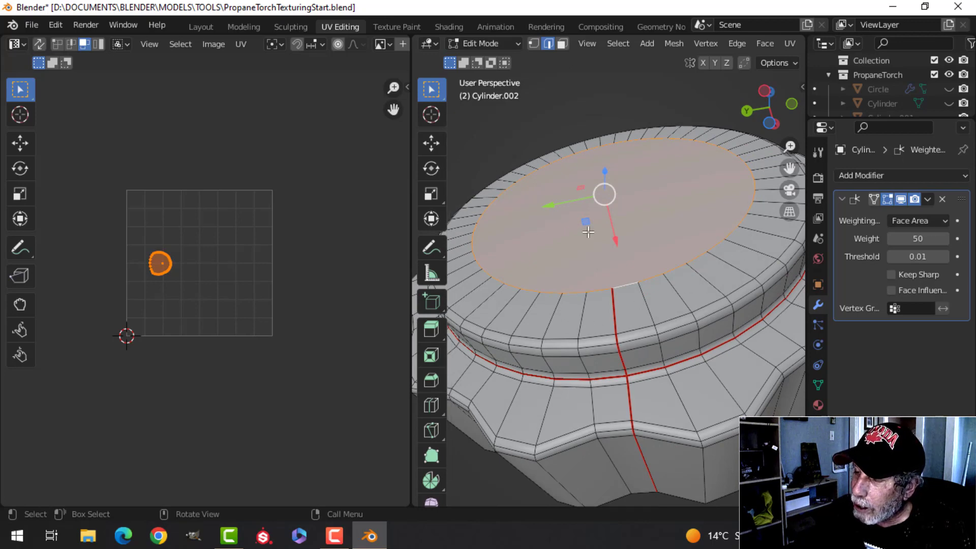
pyautogui.hotkey('alt', 'a')
# Mark a seam around the cap's outer top rim and clear the seam segment crossing the cap's top ring
pyautogui.keyDown('alt'); pyautogui.click(629, 341); pyautogui.keyUp('alt')
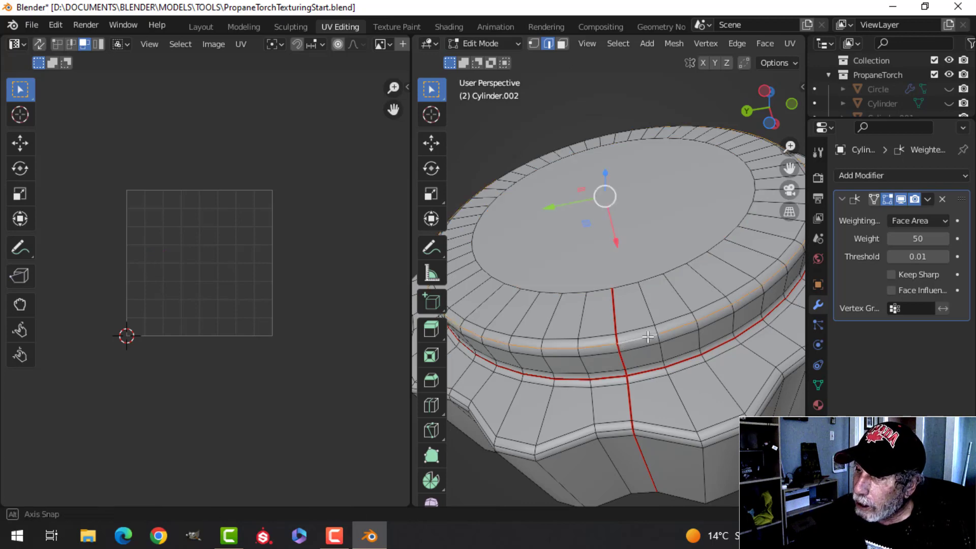
pyautogui.moveTo(629, 340); pyautogui.dragTo(661, 322, button='middle')
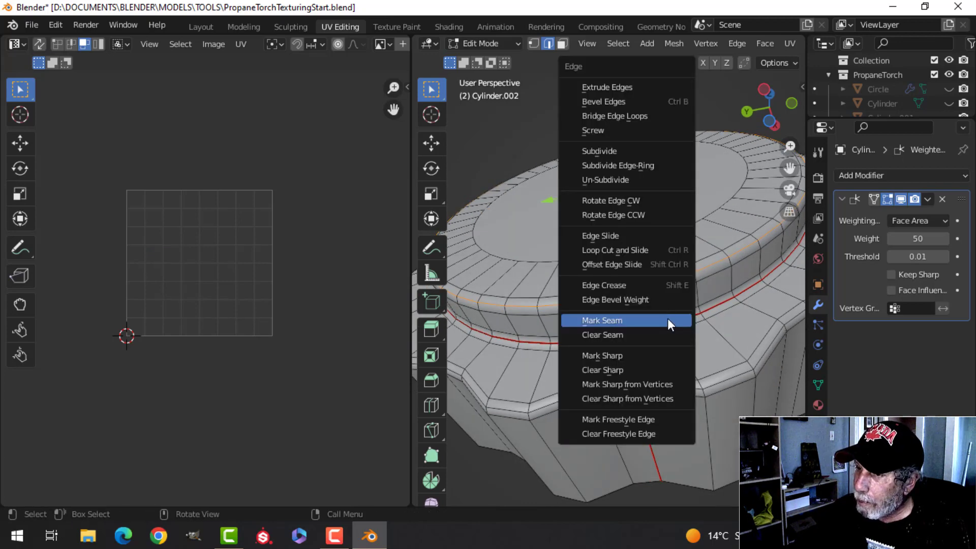
pyautogui.click(668, 320)
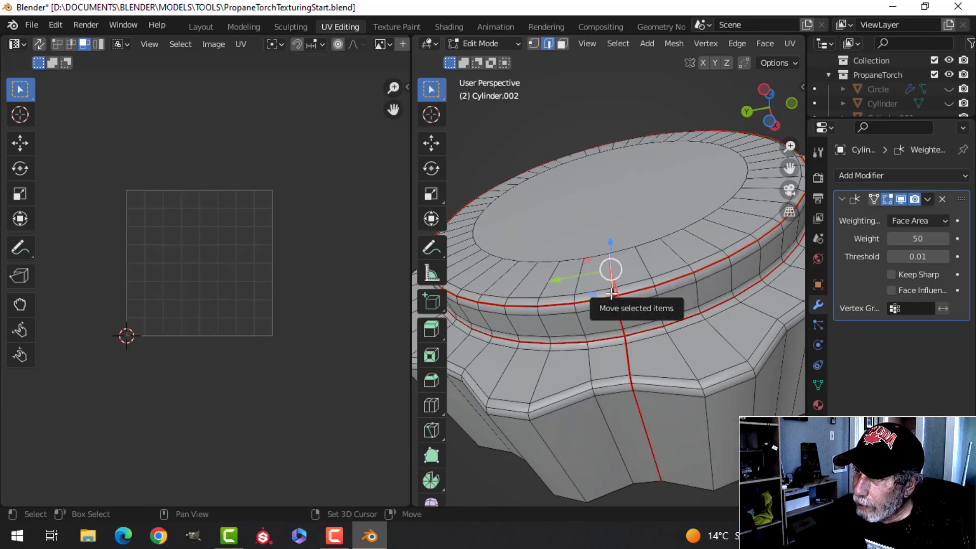
pyautogui.hotkey('ctrl', 'e')
pyautogui.click(658, 301)
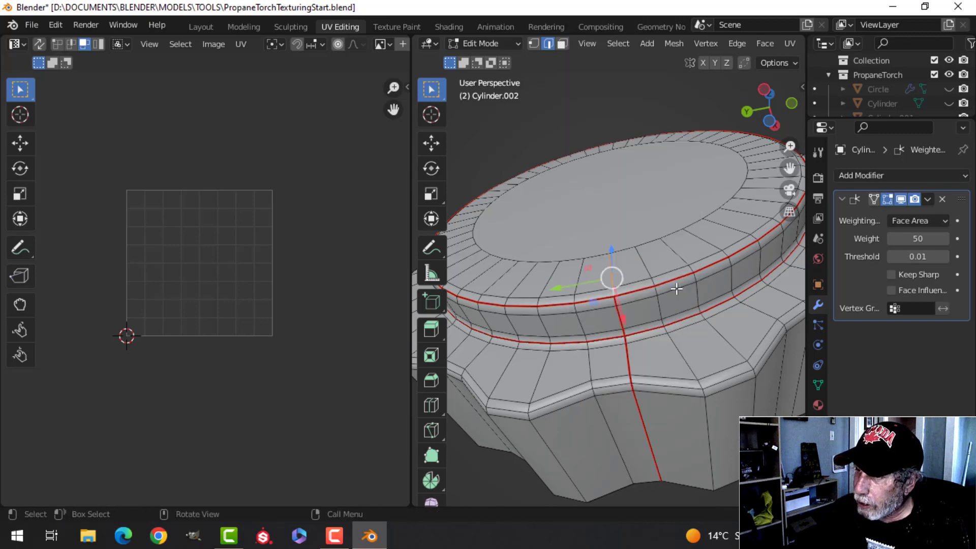
# Mark a seam around the edge loop between the front flange and the knob's scalloped side
pyautogui.moveTo(612, 279); pyautogui.dragTo(626, 312, button='middle')
pyautogui.scroll(2, 663, 280)
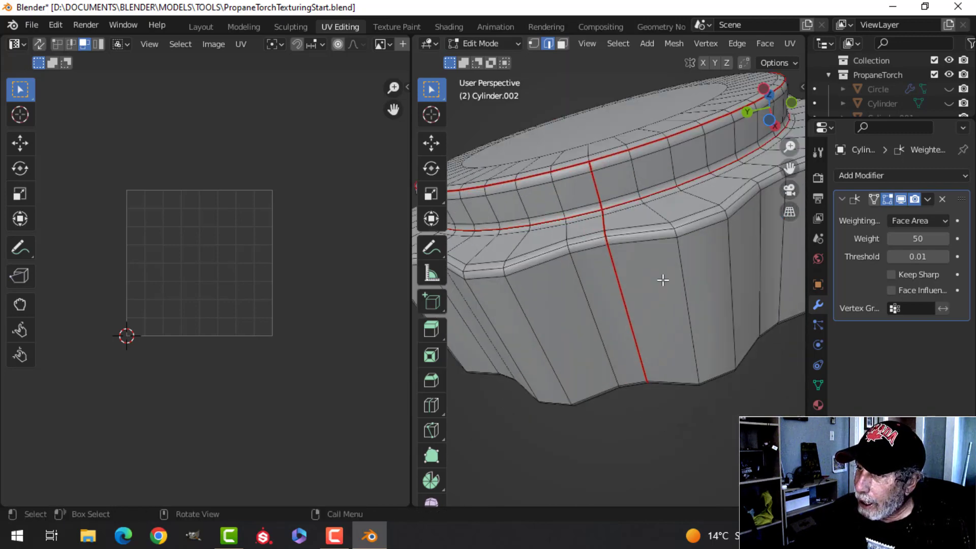
pyautogui.keyDown('alt'); pyautogui.click(682, 229); pyautogui.keyUp('alt')
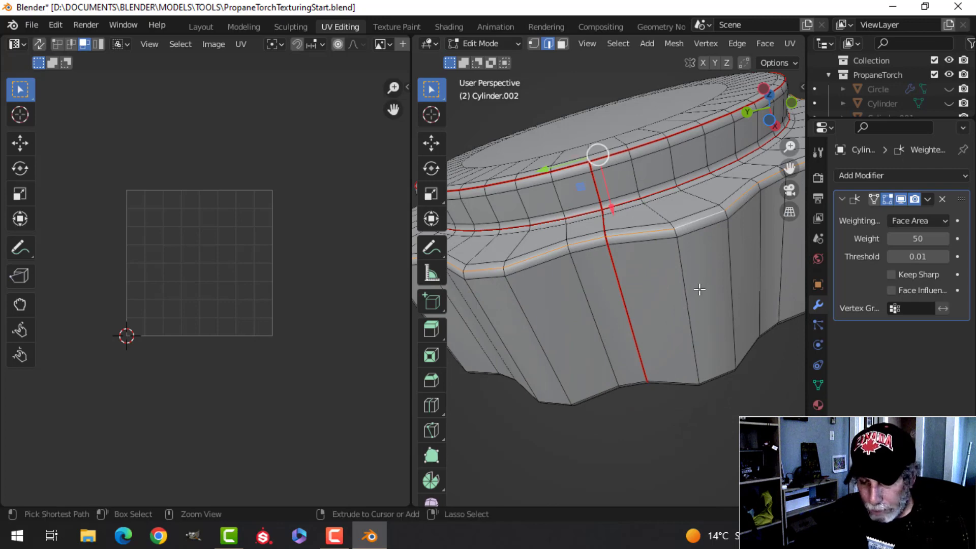
pyautogui.hotkey('ctrl', 'e')
pyautogui.click(665, 287)
# Mark a seam around the scalloped side's rear edge loop, on the side of the knob with the stem
pyautogui.moveTo(666, 287); pyautogui.dragTo(517, 283, button='middle')
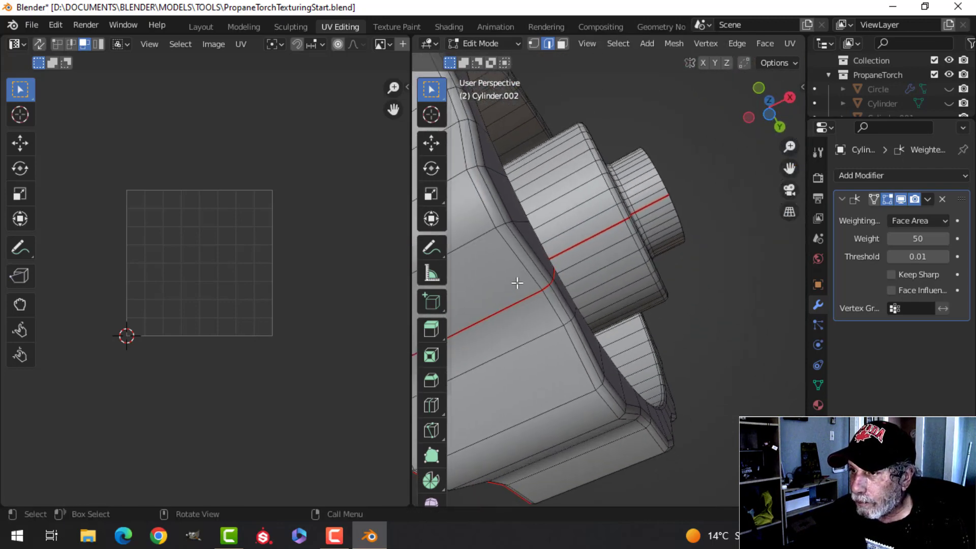
pyautogui.keyDown('alt'); pyautogui.click(522, 250); pyautogui.keyUp('alt')
pyautogui.hotkey('ctrl', 'e')
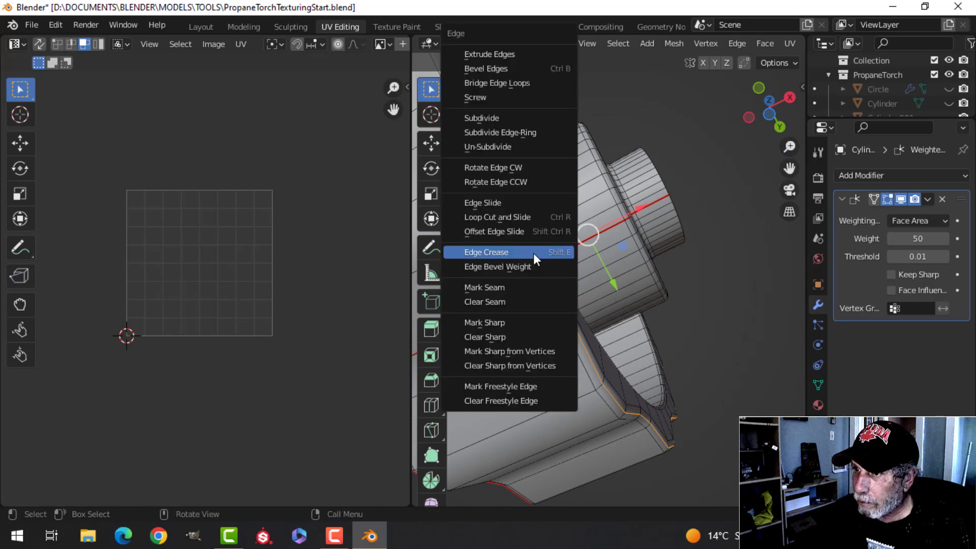
pyautogui.click(512, 287)
pyautogui.moveTo(512, 287); pyautogui.dragTo(661, 281, button='middle')
pyautogui.moveTo(661, 239); pyautogui.dragTo(658, 246, button='middle')
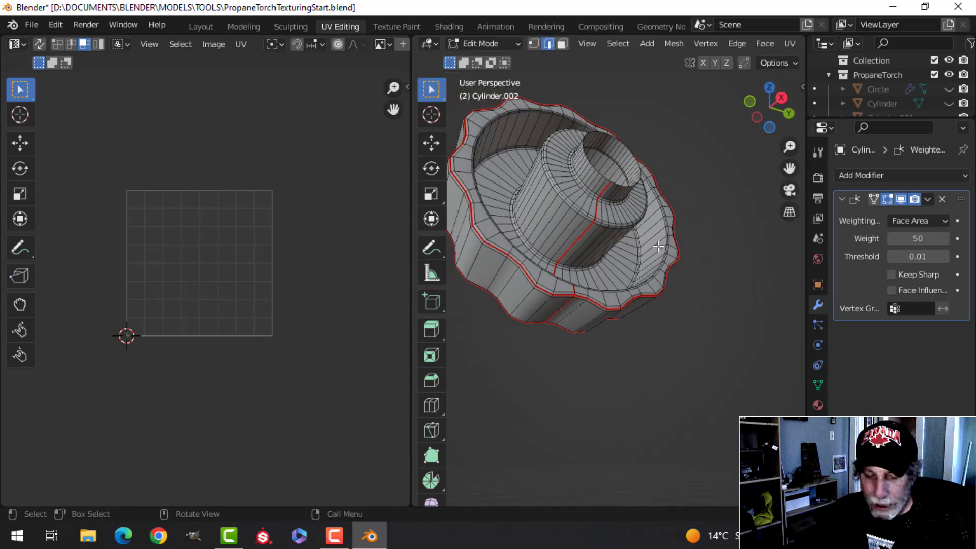
# Unwrap the whole knob again using its loop seams and check the resulting islands
pyautogui.press('a')
pyautogui.press('u')
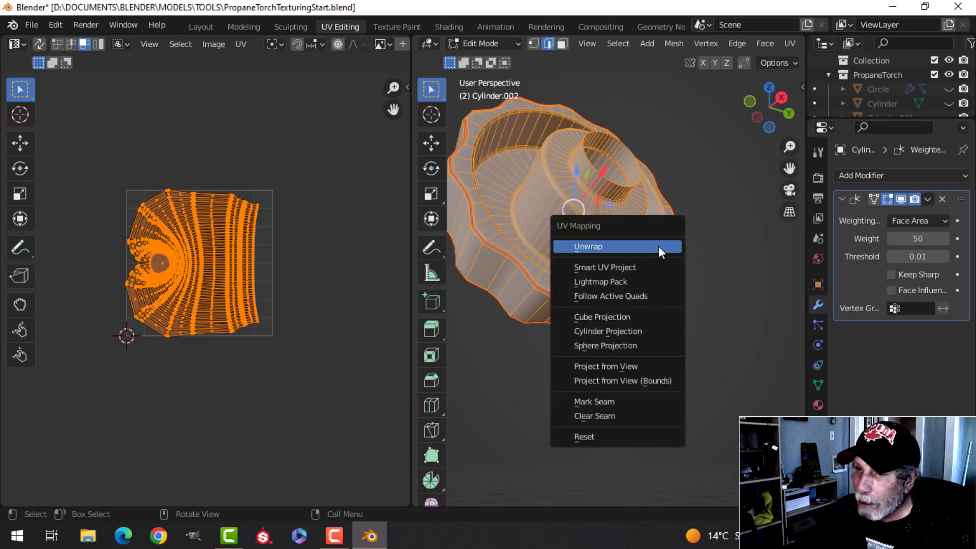
pyautogui.click(659, 248)
pyautogui.scroll(5, 228, 297)
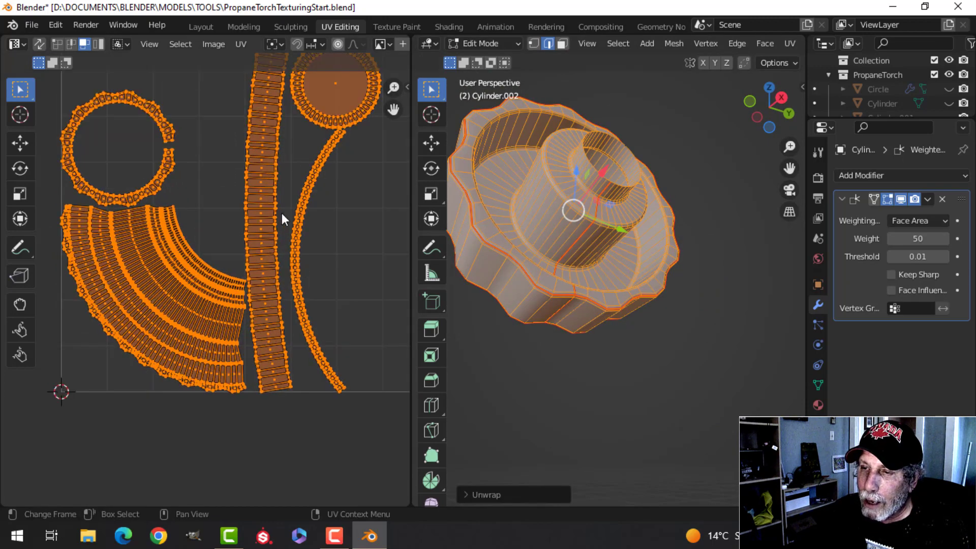
pyautogui.scroll(5, 258, 255)
pyautogui.scroll(-5, 322, 276)
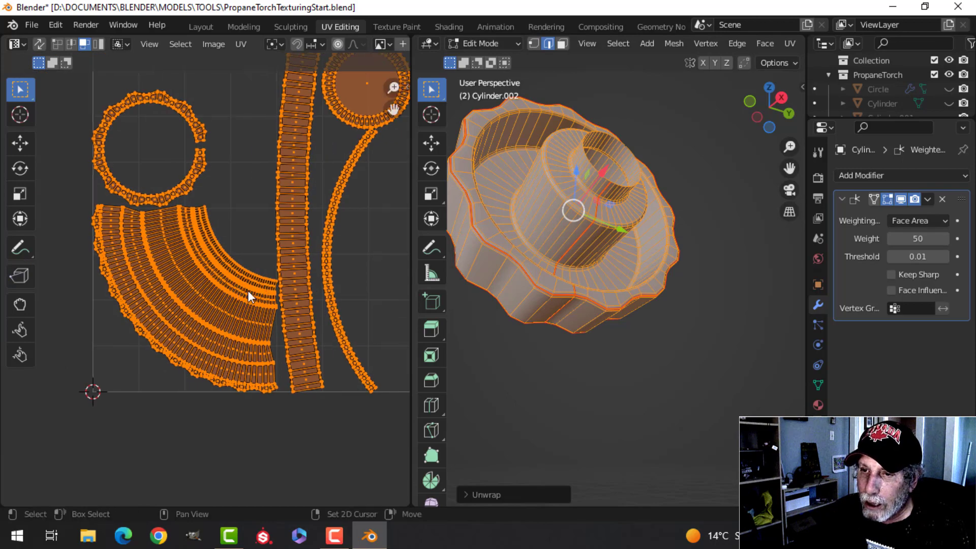
# Mark a seam along the neighbouring edge loop of the scalloped rim's narrow bevel
pyautogui.moveTo(565, 271); pyautogui.dragTo(645, 238, button='middle')
pyautogui.scroll(3, 581, 299)
pyautogui.scroll(2, 658, 300)
pyautogui.hotkey('alt', 'a')
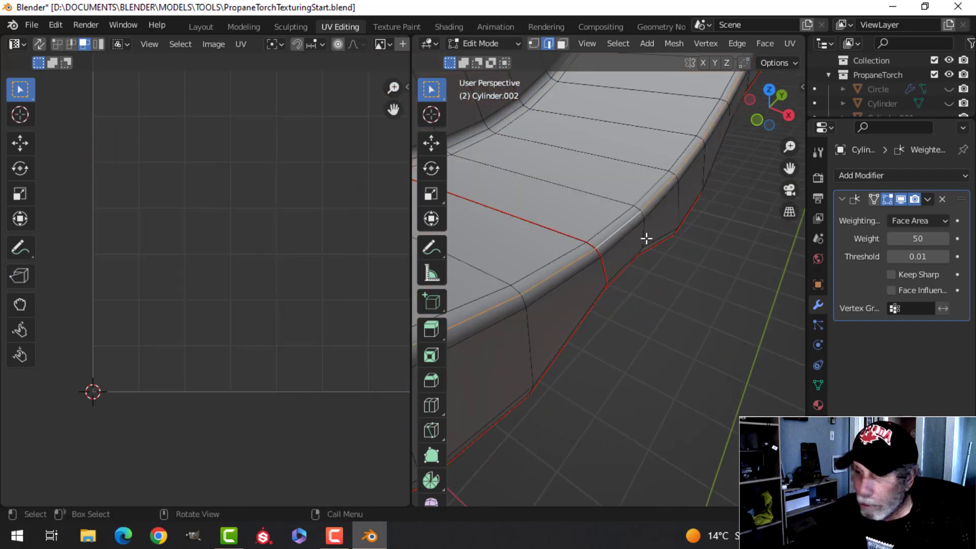
pyautogui.hotkey('ctrl', 'e')
pyautogui.click(599, 293)
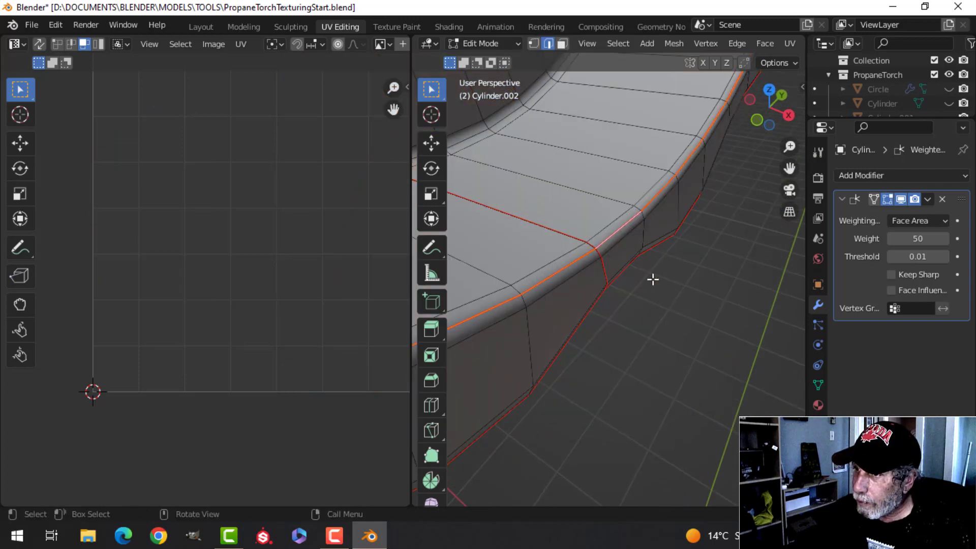
pyautogui.moveTo(652, 279); pyautogui.dragTo(674, 259, button='middle')
pyautogui.scroll(5, 521, 224)
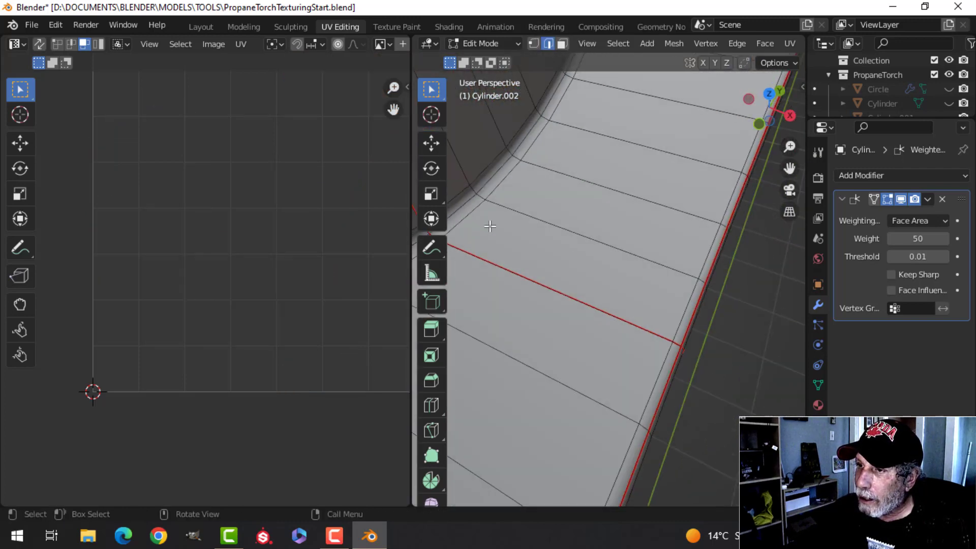
# Mark a seam around the edge loop where the stem's wide section meets the back face of the knob
pyautogui.keyDown('alt'); pyautogui.click(565, 226); pyautogui.keyUp('alt')
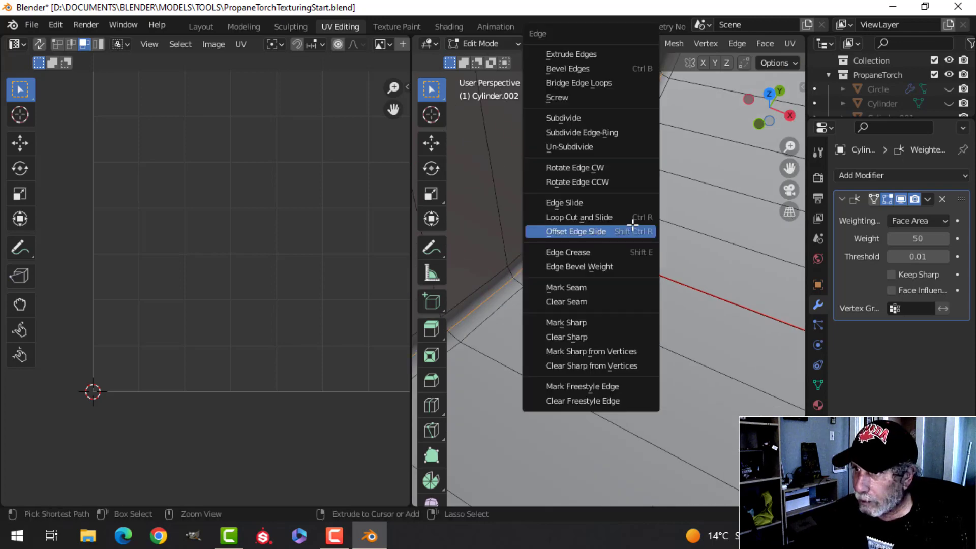
pyautogui.hotkey('ctrl', 'e')
pyautogui.click(580, 287)
pyautogui.moveTo(580, 286); pyautogui.dragTo(567, 247, button='middle')
pyautogui.scroll(2, 572, 240)
pyautogui.keyDown('alt'); pyautogui.click(566, 247); pyautogui.keyUp('alt')
pyautogui.hotkey('ctrl', 'e')
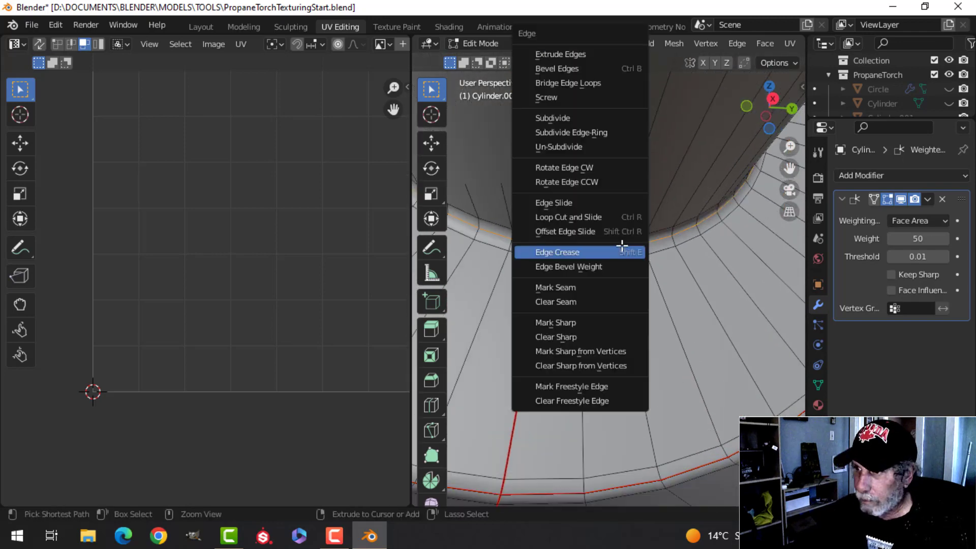
pyautogui.click(574, 286)
pyautogui.moveTo(574, 287); pyautogui.dragTo(615, 240, button='middle')
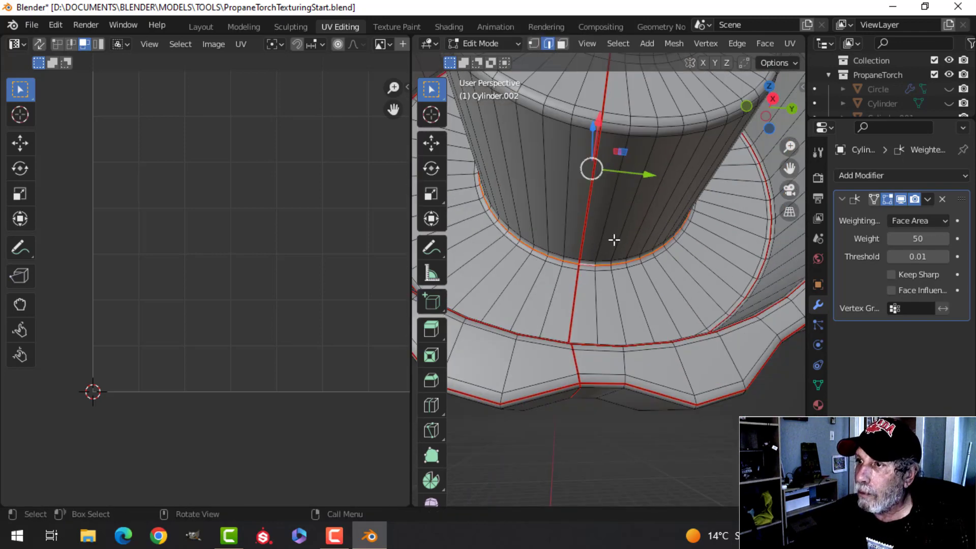
# Mark a seam around the outer shoulder edge loop at the end of the stem's wide section
pyautogui.scroll(2, 634, 302)
pyautogui.scroll(-3, 634, 303)
pyautogui.moveTo(610, 312); pyautogui.dragTo(605, 261, button='middle')
pyautogui.scroll(3, 627, 279)
pyautogui.keyDown('alt'); pyautogui.click(604, 261); pyautogui.keyUp('alt')
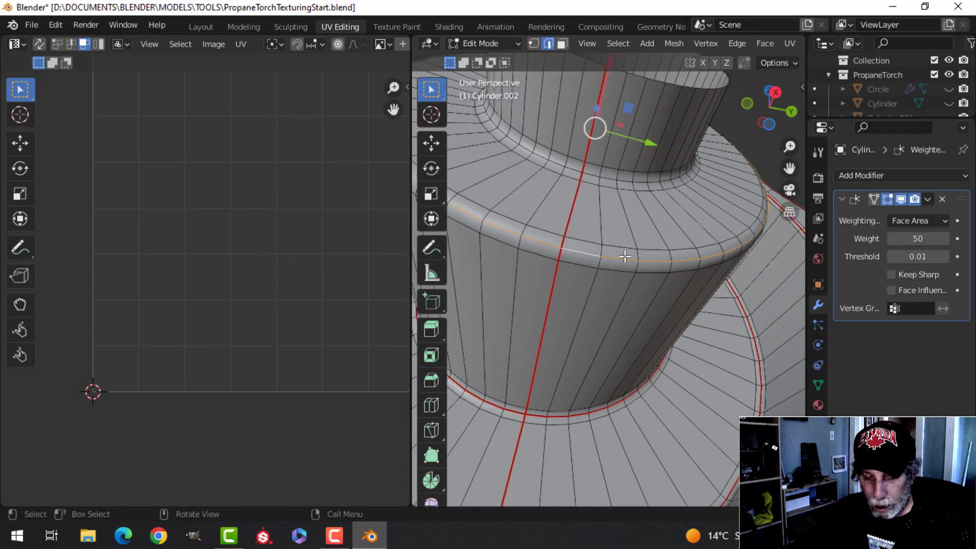
pyautogui.hotkey('ctrl', 'e')
pyautogui.click(582, 287)
# Mark a seam around the edge loop at the base of the stem's narrow section
pyautogui.moveTo(592, 277); pyautogui.dragTo(594, 172, button='middle')
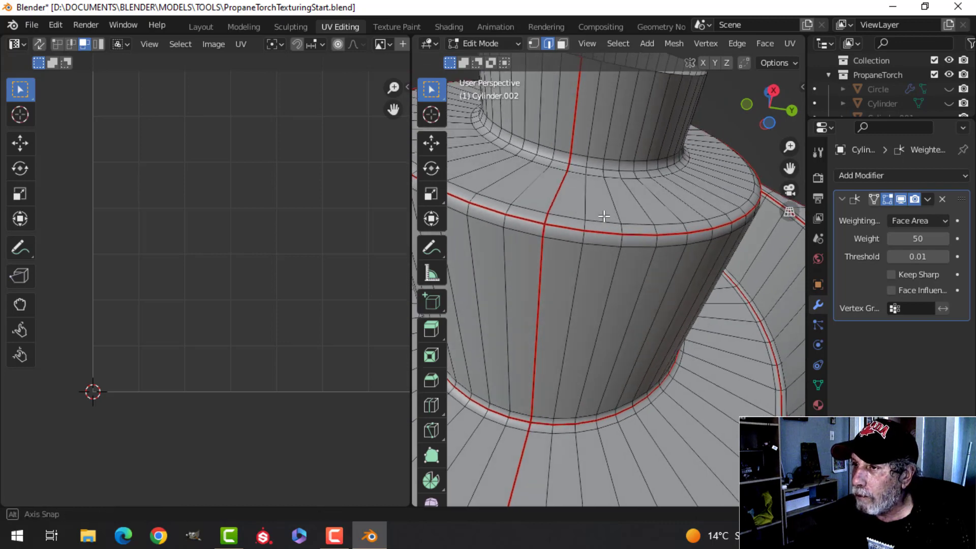
pyautogui.keyDown('alt'); pyautogui.click(594, 170); pyautogui.keyUp('alt')
pyautogui.hotkey('ctrl', 'e')
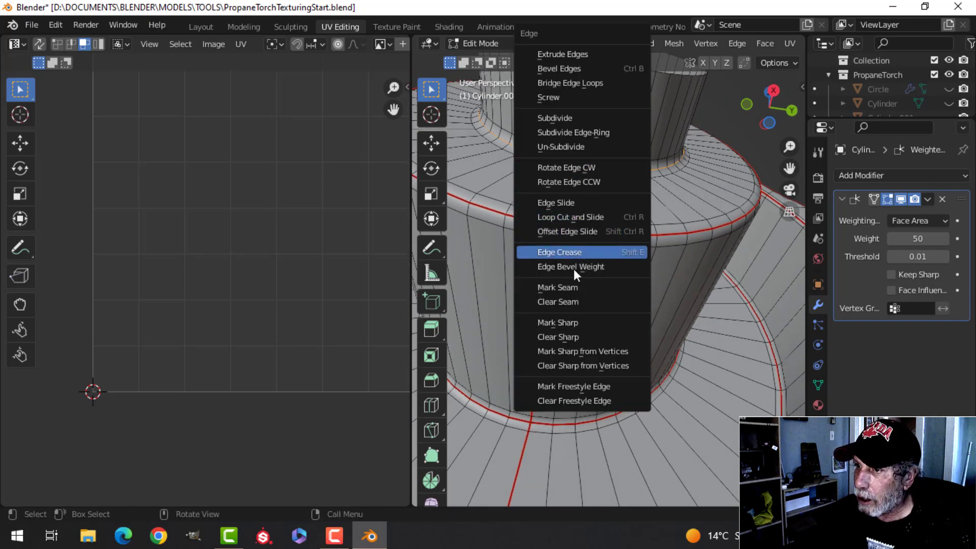
pyautogui.click(575, 287)
# Select the whole knob, unwrap it again with the added stem seams, and check the resulting islands
pyautogui.scroll(-3, 581, 274)
pyautogui.moveTo(582, 275); pyautogui.dragTo(777, 301, button='middle')
pyautogui.press('a')
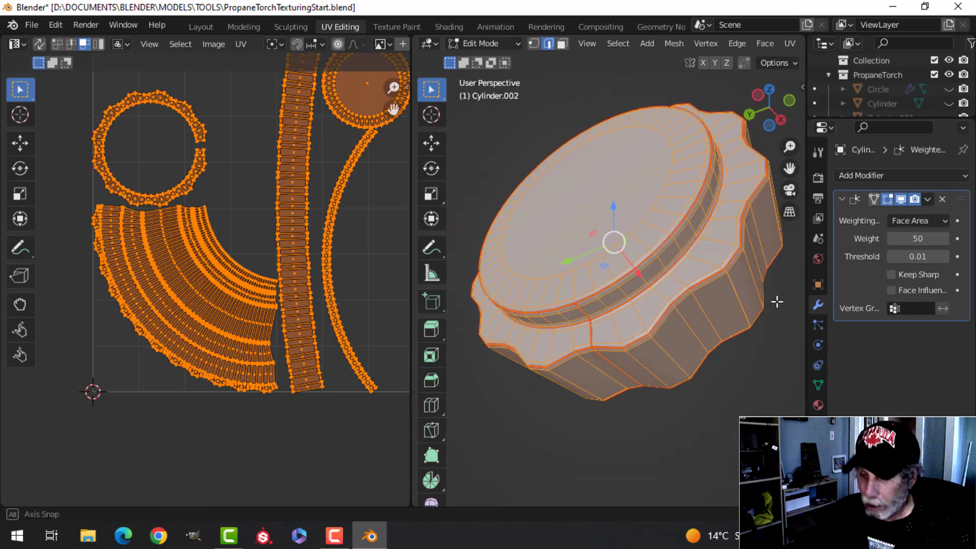
pyautogui.press('u')
pyautogui.click(752, 292)
pyautogui.scroll(-3, 304, 275)
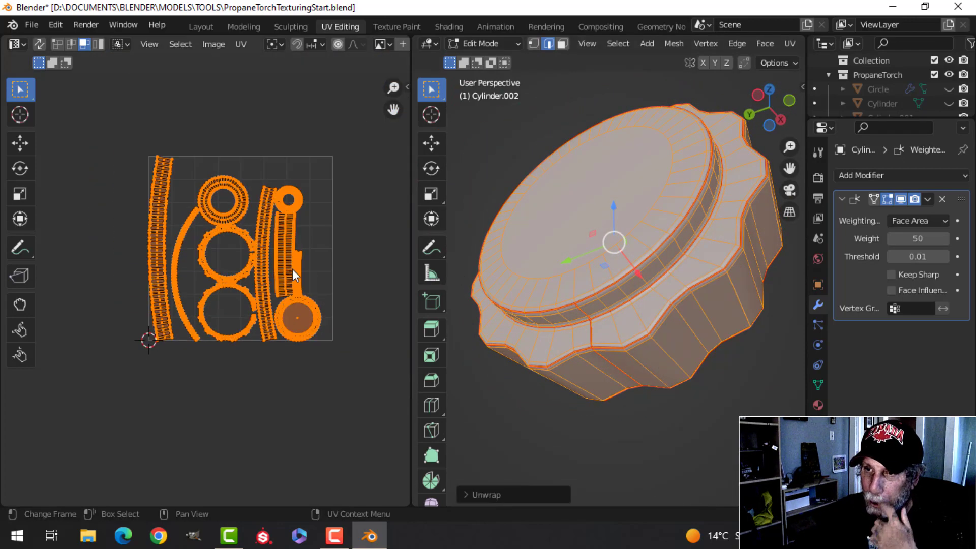
pyautogui.scroll(5, 273, 271)
pyautogui.scroll(-1, 254, 258)
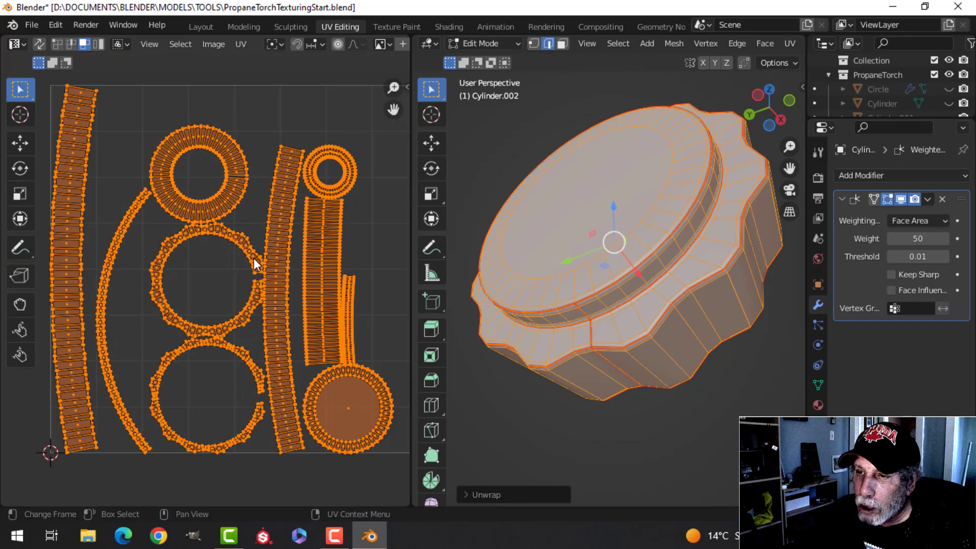
pyautogui.moveTo(258, 300); pyautogui.dragTo(261, 255, button='middle')
pyautogui.moveTo(198, 259); pyautogui.dragTo(251, 261, button='middle')
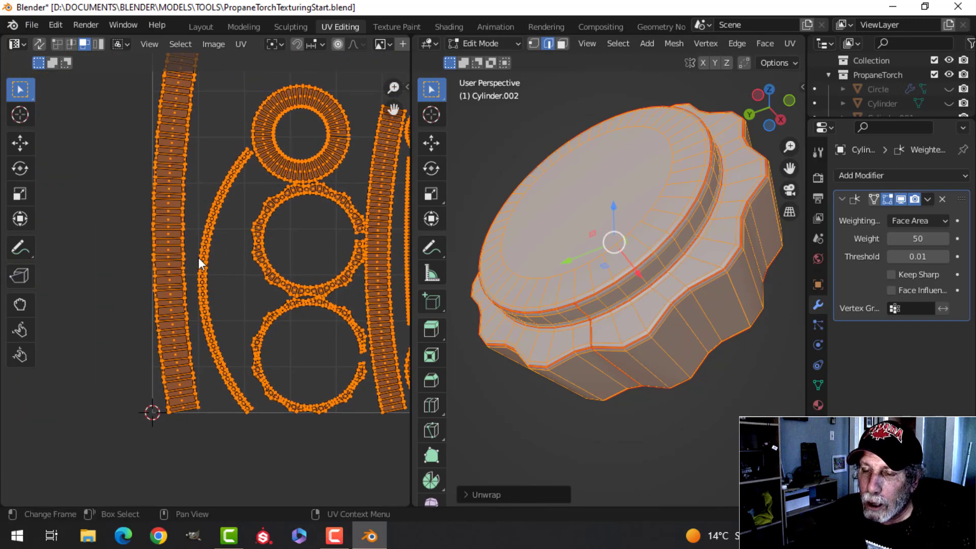
# Deselect all UVs and flatten two neighbouring crosswise edges of the tall scalloped-side strip by scaling each to 0 along Y
pyautogui.hotkey('alt', 'a')
pyautogui.scroll(1, 200, 262)
pyautogui.moveTo(160, 260); pyautogui.dragTo(238, 264, button='middle')
pyautogui.scroll(3, 238, 264)
pyautogui.scroll(2, 220, 285)
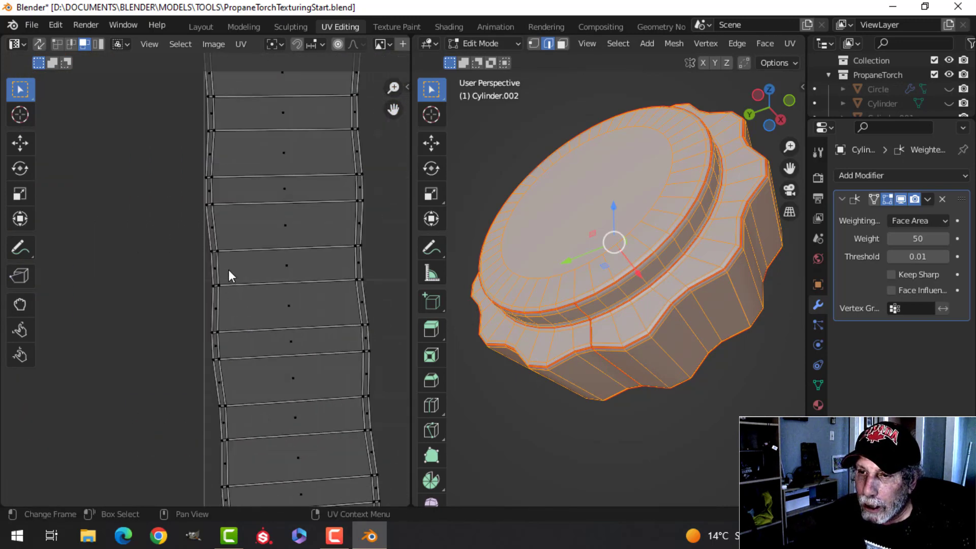
pyautogui.scroll(-1, 231, 196)
pyautogui.moveTo(269, 226); pyautogui.dragTo(276, 324, button='middle')
pyautogui.scroll(-1, 246, 244)
pyautogui.scroll(1, 261, 269)
pyautogui.scroll(1, 260, 269)
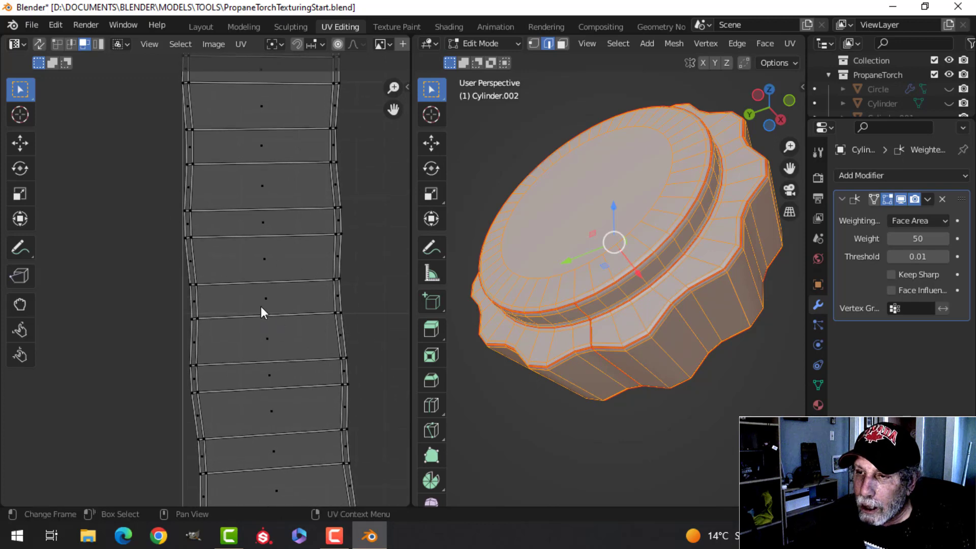
pyautogui.scroll(2, 261, 306)
pyautogui.keyDown('shift'); pyautogui.moveTo(240, 294); pyautogui.dragTo(211, 329, button='middle'); pyautogui.keyUp('shift')
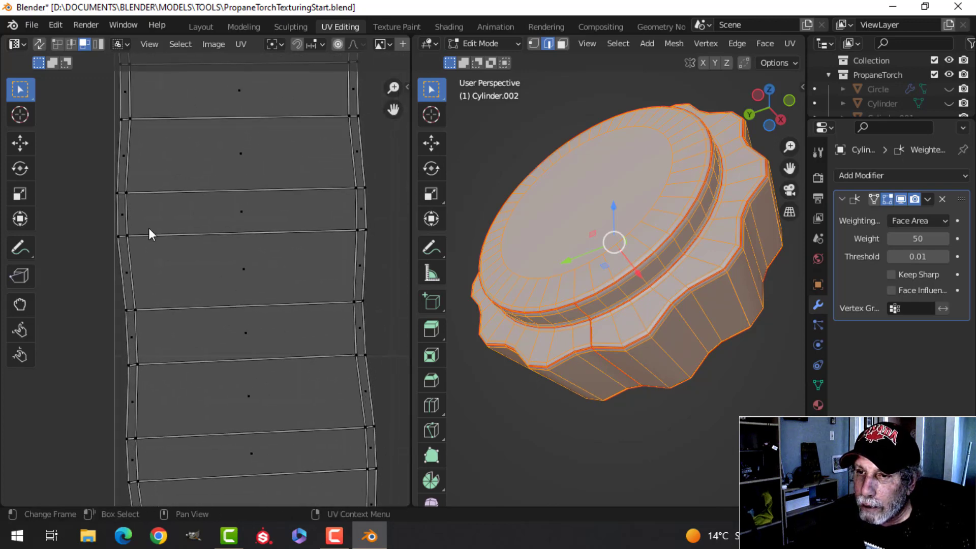
pyautogui.press('2')
pyautogui.click(292, 198)
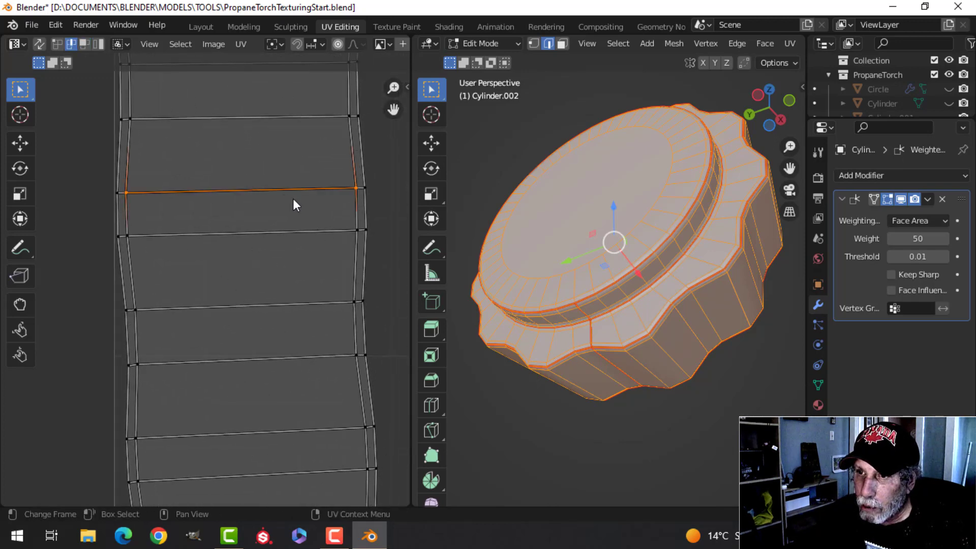
pyautogui.press('s')
pyautogui.press('y')
pyautogui.click(293, 199)
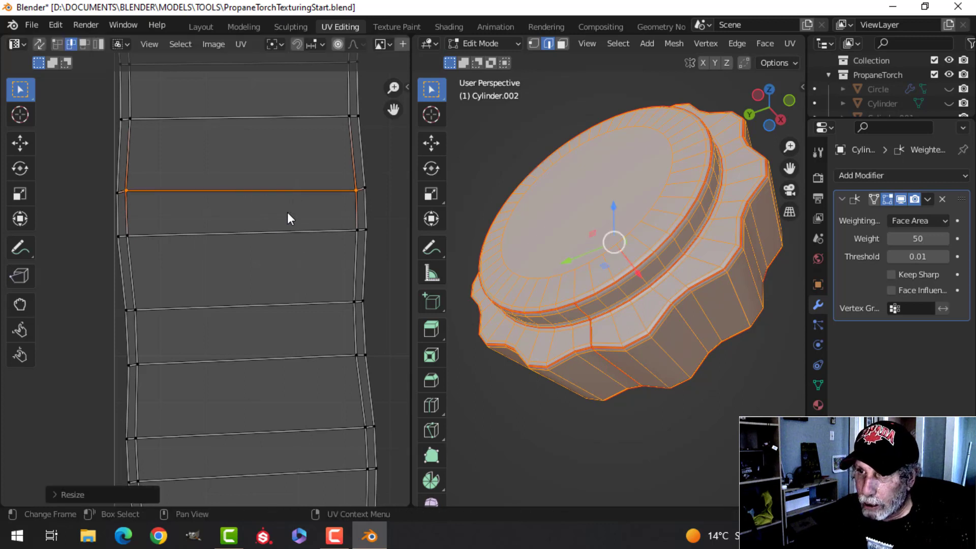
pyautogui.click(279, 234)
pyautogui.press('s')
pyautogui.press('y')
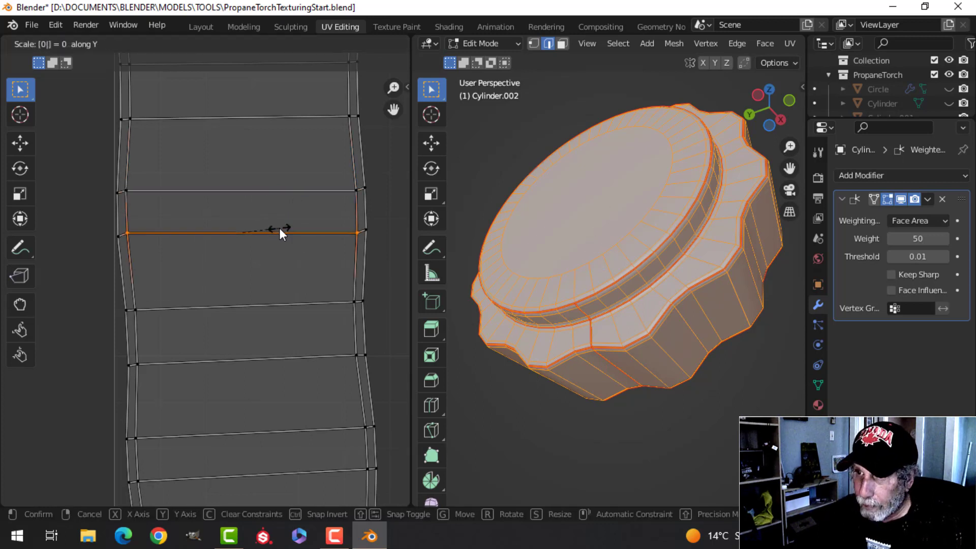
pyautogui.click(279, 234)
# Straighten the two vertical edges of the same scalloped-side quad by scaling them along X
pyautogui.keyDown('shift'); pyautogui.click(357, 213); pyautogui.keyUp('shift')
pyautogui.press('s')
pyautogui.press('y')
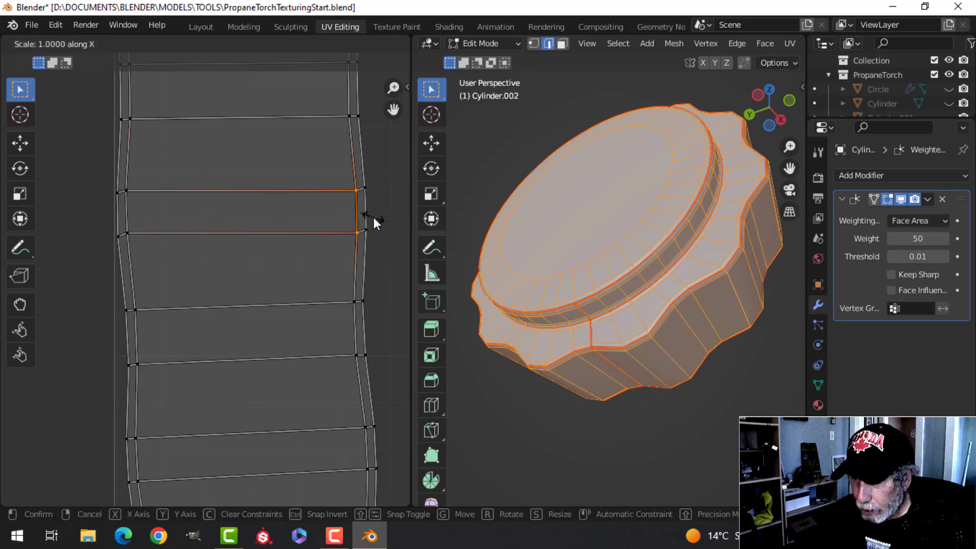
pyautogui.click(226, 222)
pyautogui.keyDown('shift'); pyautogui.click(128, 205); pyautogui.keyUp('shift')
pyautogui.press('s')
pyautogui.press('y')
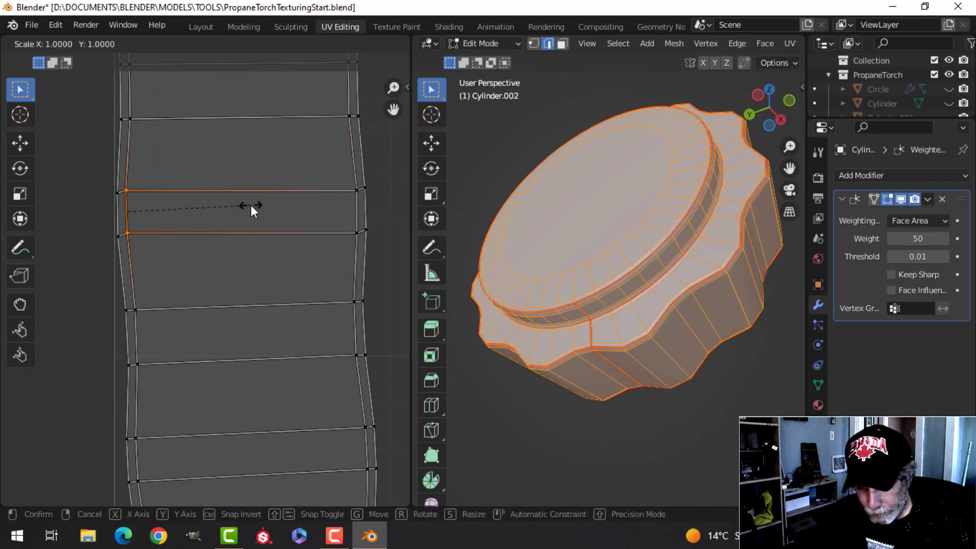
pyautogui.click(251, 206)
# Make the squared quad active, select its whole island, and straighten the scalloped-side strip with Follow Active Quads
pyautogui.press('3')
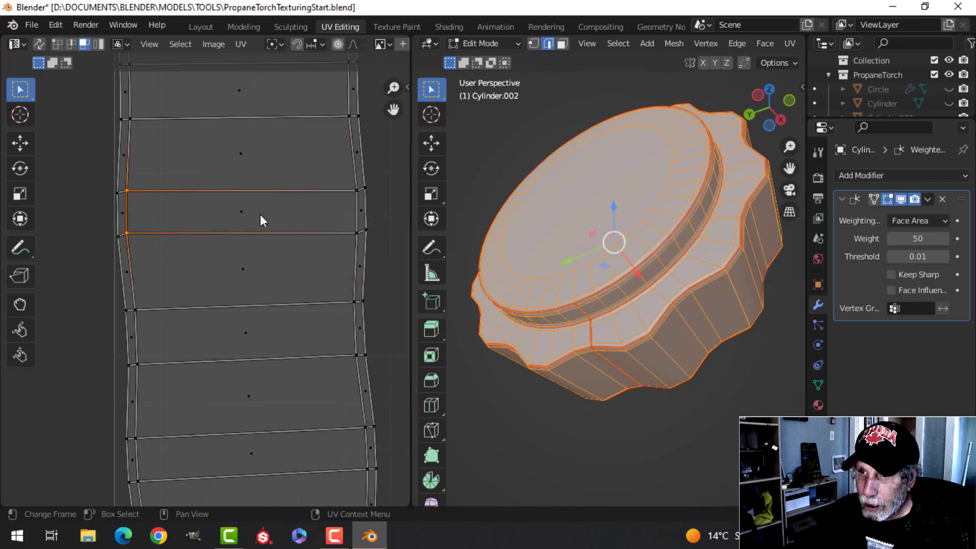
pyautogui.click(260, 215)
pyautogui.scroll(-4, 320, 213)
pyautogui.hotkey('ctrl', 'l')
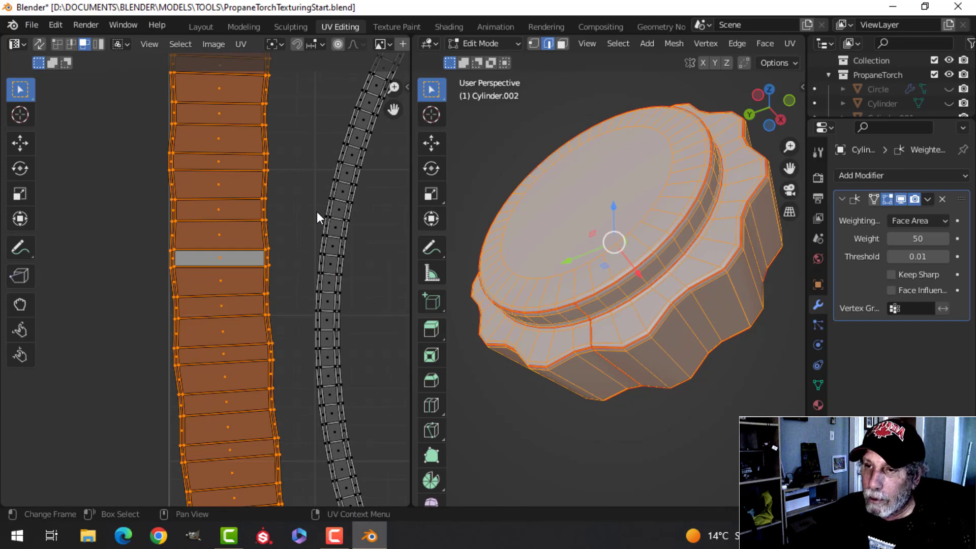
pyautogui.rightClick(203, 177)
pyautogui.click(204, 177)
pyautogui.scroll(-2, 261, 249)
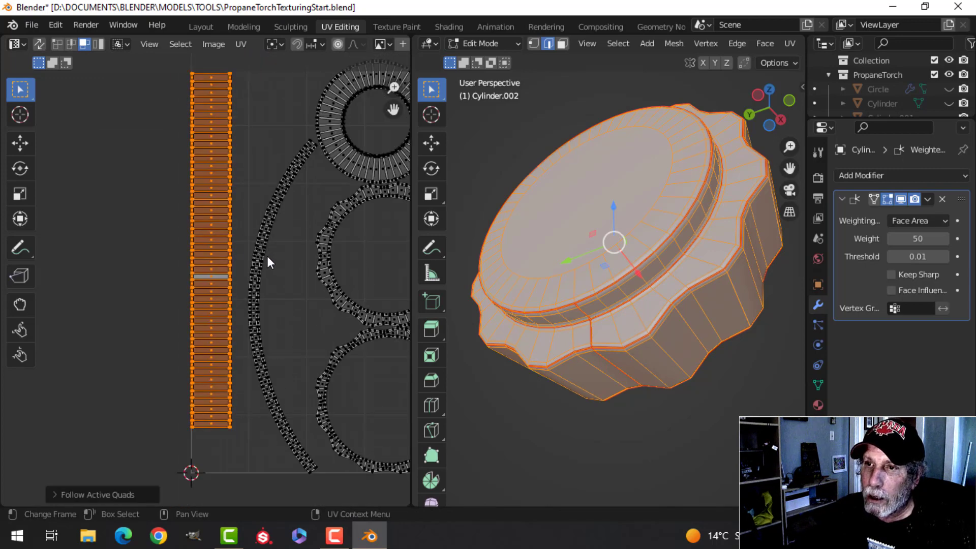
# Flatten the crosswise edges of a quad midway along the narrow curved strip by scaling them along Y
pyautogui.scroll(5, 264, 266)
pyautogui.moveTo(263, 267); pyautogui.dragTo(188, 256, button='middle')
pyautogui.scroll(6, 231, 263)
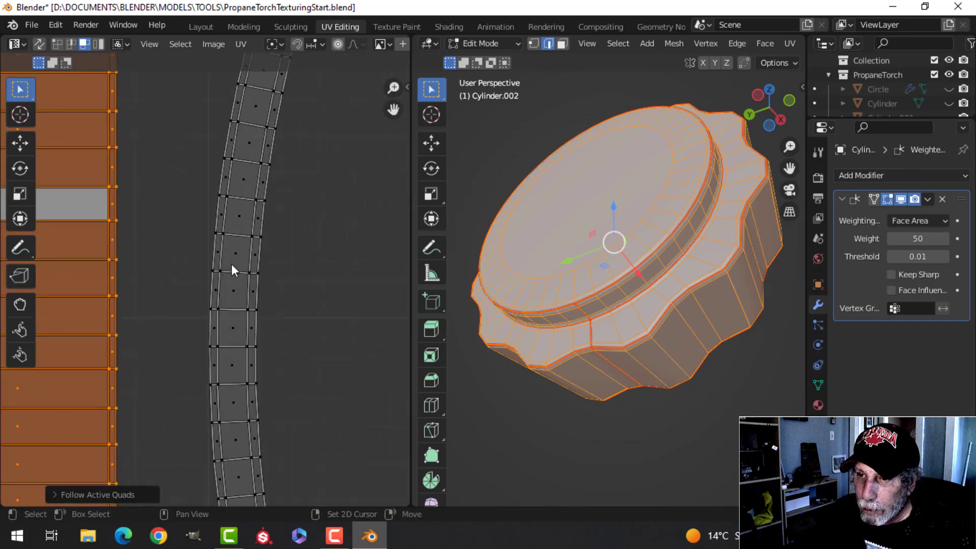
pyautogui.moveTo(245, 234); pyautogui.dragTo(253, 204, button='middle')
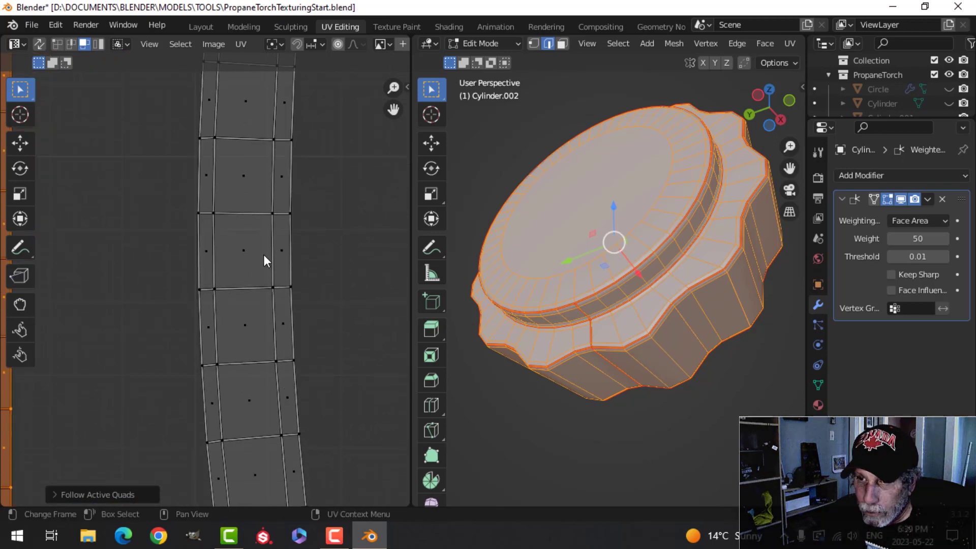
pyautogui.scroll(1, 260, 250)
pyautogui.scroll(-1, 267, 250)
pyautogui.press('2')
pyautogui.click(261, 218)
pyautogui.press('s')
pyautogui.press('y')
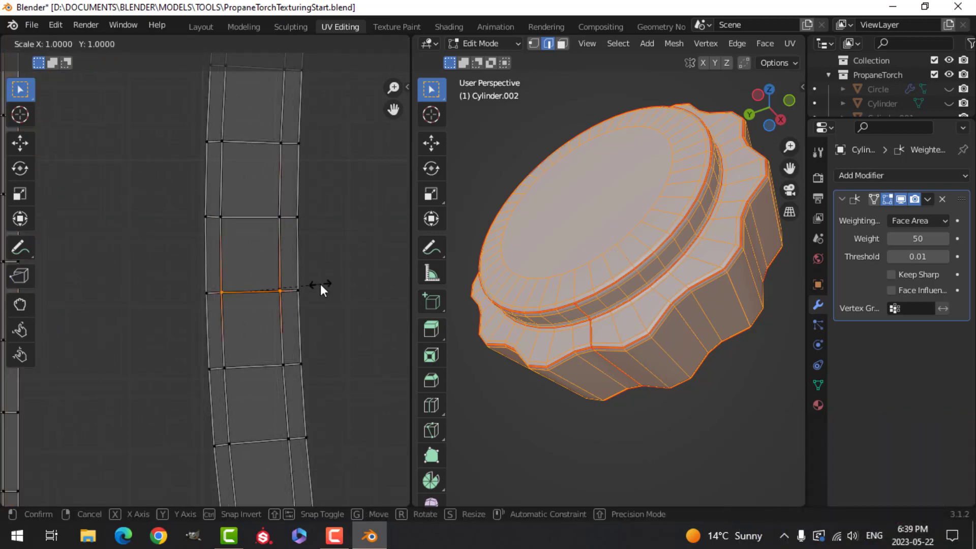
pyautogui.press('Escape')
# Make that quad active, select its linked faces, and straighten the narrow curved strip with Follow Active Quads
pyautogui.press('3')
pyautogui.click(264, 255)
pyautogui.scroll(-4, 224, 270)
pyautogui.press('l')
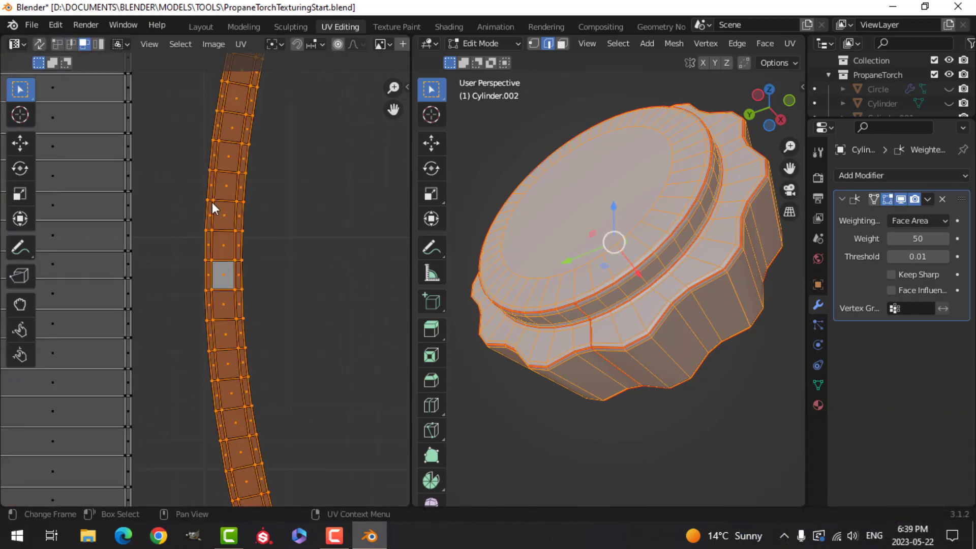
pyautogui.rightClick(212, 202)
pyautogui.click(212, 202)
pyautogui.click(212, 204)
# Square up one quad in the wide strip beside the scalloped rings, scaling its crosswise edges to 0 along Y and aligning its vertical edges
pyautogui.scroll(-10, 264, 255)
pyautogui.scroll(12, 220, 294)
pyautogui.scroll(1, 243, 318)
pyautogui.moveTo(245, 303); pyautogui.dragTo(255, 275, button='middle')
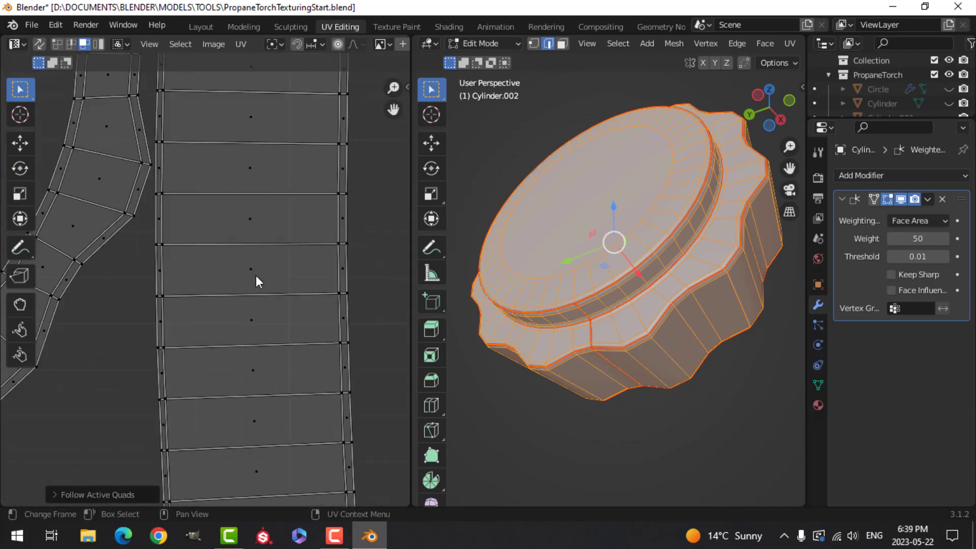
pyautogui.press('2')
pyautogui.click(305, 245)
pyautogui.press('s')
pyautogui.press('y')
pyautogui.press('0')
pyautogui.press('Return')
pyautogui.click(300, 288)
pyautogui.press('s')
pyautogui.press('y')
pyautogui.press('0')
pyautogui.press('Return')
pyautogui.click(343, 270)
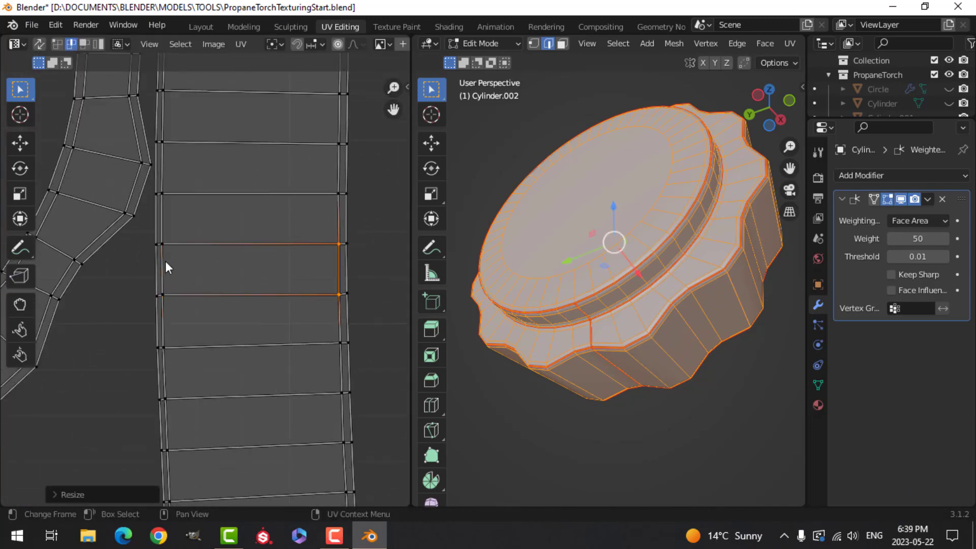
# Make the squared quad active, select its island, and straighten the wide strip beside the scalloped rings with Follow Active Quads
pyautogui.press('3')
pyautogui.click(254, 269)
pyautogui.press('l')
pyautogui.scroll(-4, 225, 254)
pyautogui.rightClick(224, 219)
pyautogui.click(224, 219)
# Flatten two neighbouring crosswise edges of the short narrow strip beside the densely divided strip, scaling each to 0 along Y
pyautogui.scroll(3, 273, 300)
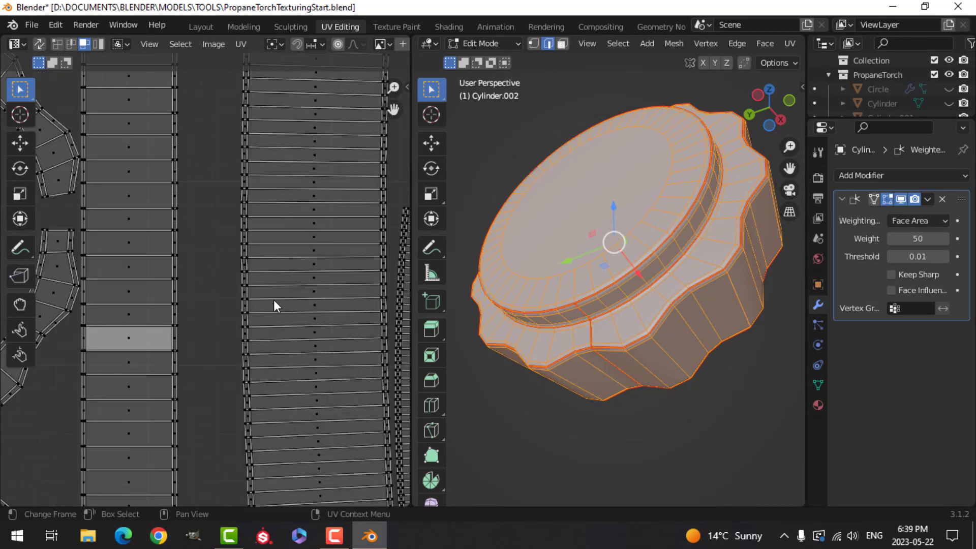
pyautogui.scroll(-5, 201, 326)
pyautogui.scroll(7, 279, 286)
pyautogui.press('2')
pyautogui.click(266, 255)
pyautogui.press('s')
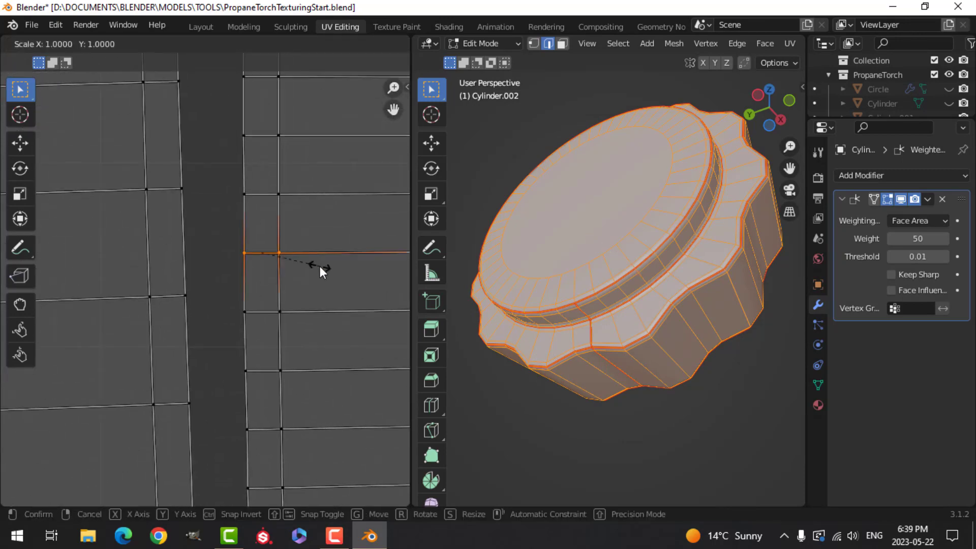
pyautogui.press('y')
pyautogui.press('0')
pyautogui.press('Return')
pyautogui.click(265, 308)
pyautogui.press('s')
pyautogui.press('y')
pyautogui.press('0')
pyautogui.press('Return')
# Straighten the vertical edges of that quad in the short narrow strip by scaling them to 0 along X
pyautogui.click(284, 285)
pyautogui.press('s')
pyautogui.press('x')
pyautogui.press('0')
pyautogui.press('Return')
# Straighten the linked short narrow strip from its squared quad with Follow Active Quads and move it clear of the neighbouring island
pyautogui.press('3')
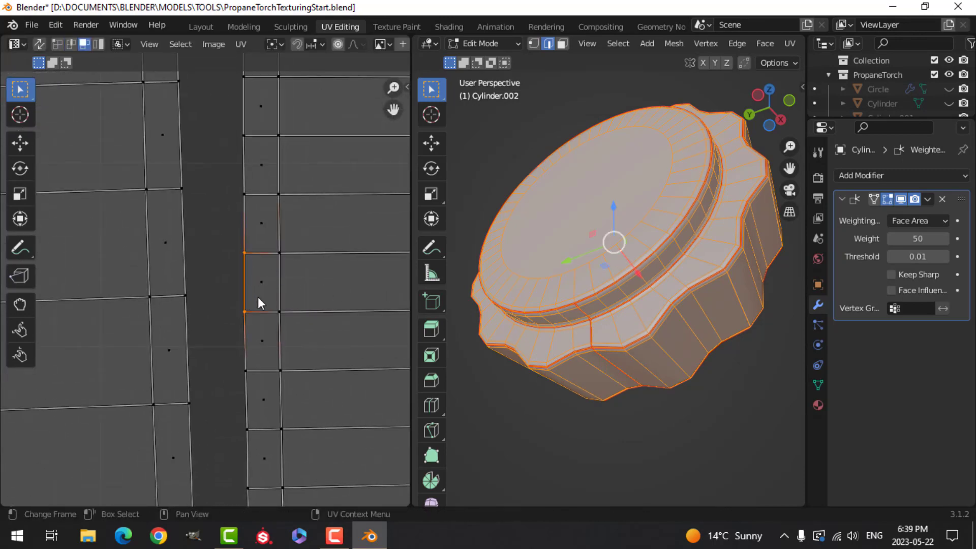
pyautogui.click(258, 297)
pyautogui.press('l')
pyautogui.scroll(-4, 258, 297)
pyautogui.rightClick(312, 297)
pyautogui.click(312, 298)
pyautogui.press('g')
pyautogui.click(351, 203)
# Flatten two neighbouring crosswise edges in the bevel column of the densely divided strip by scaling each to 0 along Y
pyautogui.scroll(11, 169, 289)
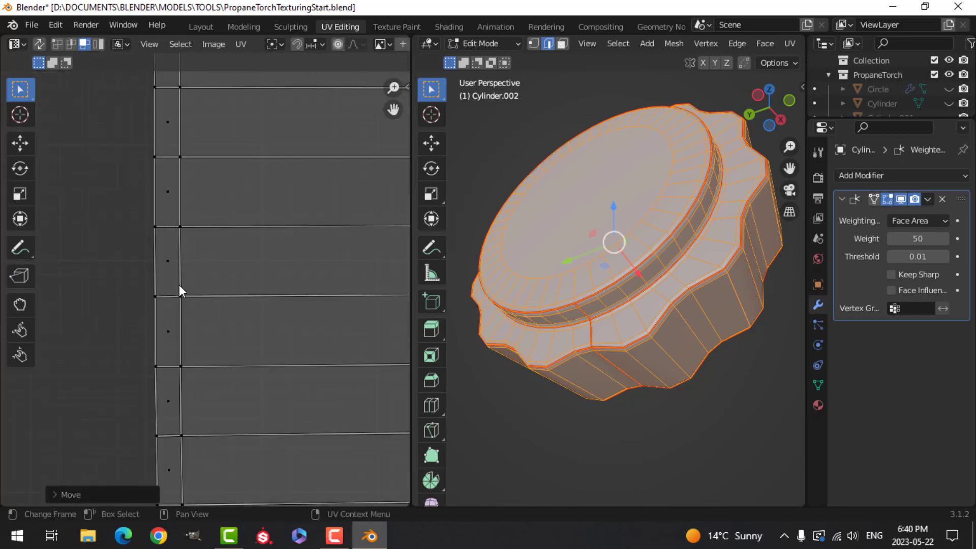
pyautogui.moveTo(175, 285); pyautogui.dragTo(236, 235, button='middle')
pyautogui.press('2')
pyautogui.click(237, 233)
pyautogui.press('s')
pyautogui.press('y')
pyautogui.press('0')
pyautogui.press('Return')
pyautogui.click(240, 340)
pyautogui.press('s')
pyautogui.press('y')
pyautogui.press('0')
pyautogui.press('Return')
# Straighten both vertical edges of the bevel-column quad in the densely divided strip by scaling each to 0 along X
pyautogui.click(261, 289)
pyautogui.press('s')
pyautogui.press('x')
pyautogui.press('0')
pyautogui.press('Return')
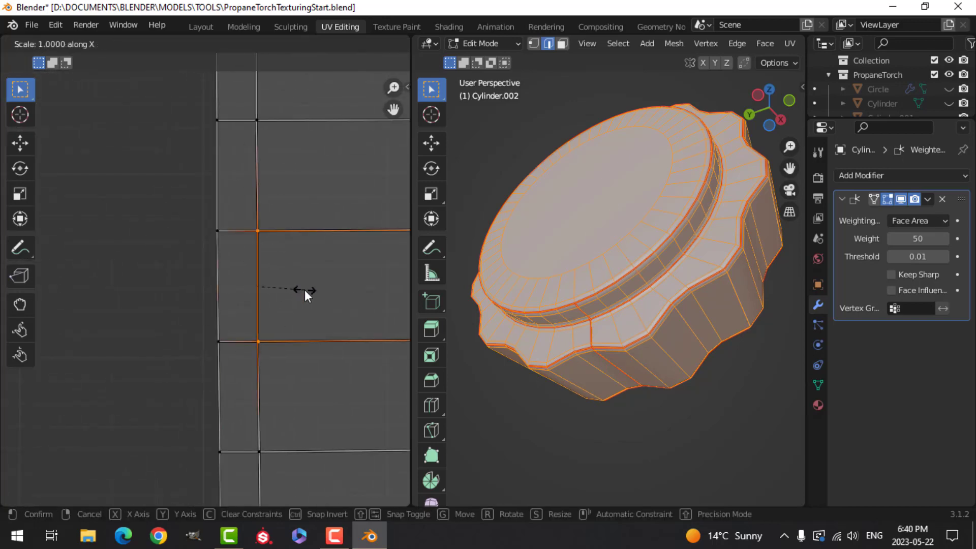
pyautogui.click(221, 285)
pyautogui.press('s')
pyautogui.press('x')
pyautogui.press('0')
pyautogui.press('Return')
# Make the squared bevel-column quad active and select the whole densely divided strip linked to it
pyautogui.press('3')
pyautogui.click(238, 284)
pyautogui.scroll(-12, 285, 278)
pyautogui.hotkey('ctrl', 'l')
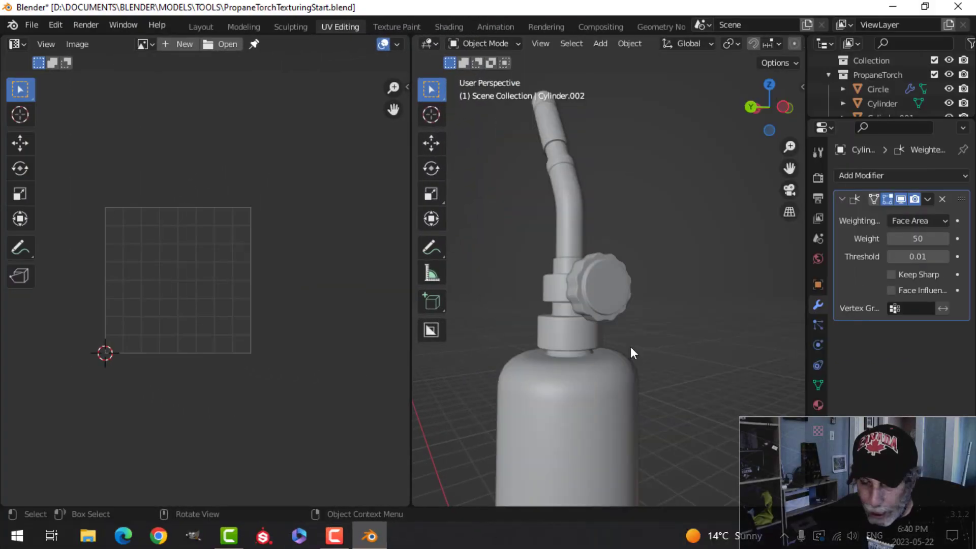
# Save the file, select all the torch's objects and bring them into Edit Mode together
pyautogui.hotkey('ctrl', 's')
pyautogui.scroll(-3, 618, 343)
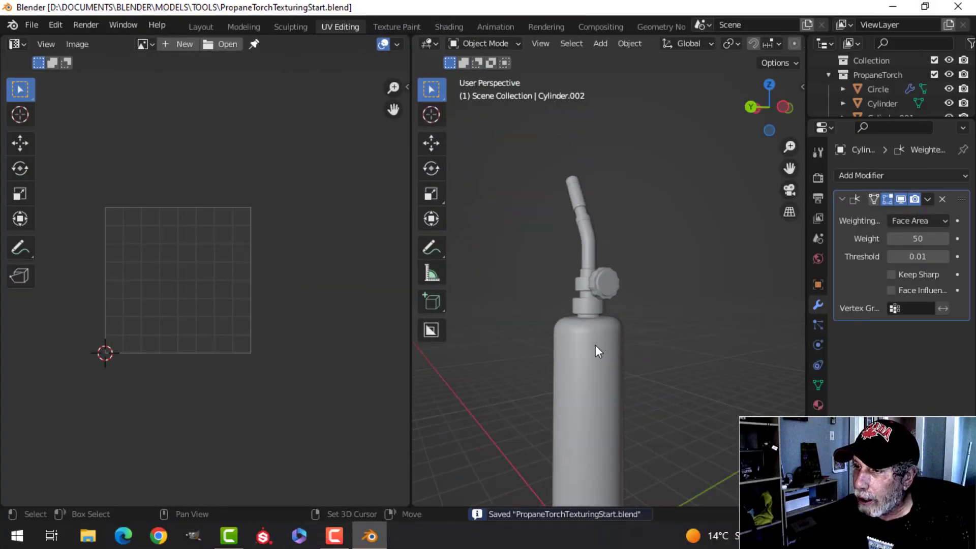
pyautogui.moveTo(596, 345); pyautogui.dragTo(620, 331, button='middle')
pyautogui.press('a')
pyautogui.press('Tab')
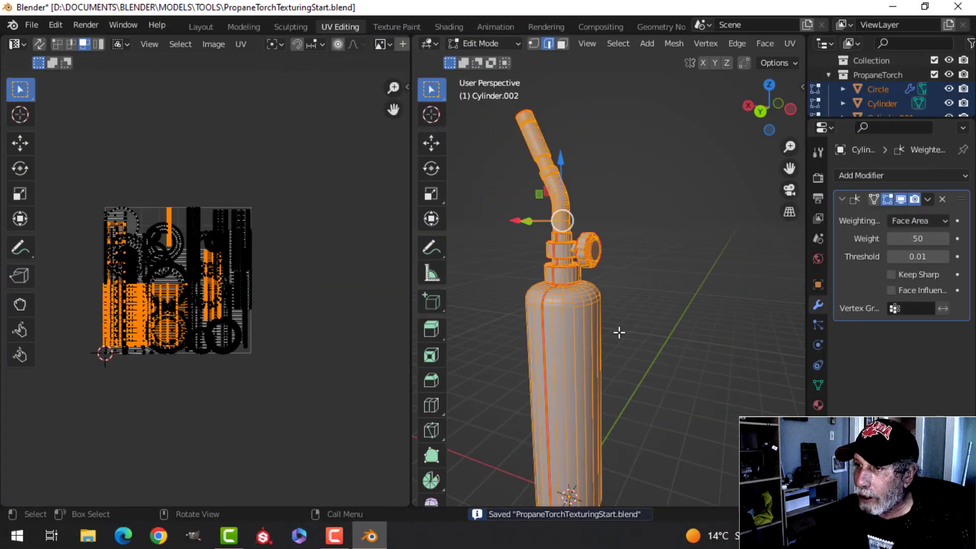
pyautogui.scroll(-3, 625, 332)
pyautogui.scroll(3, 321, 332)
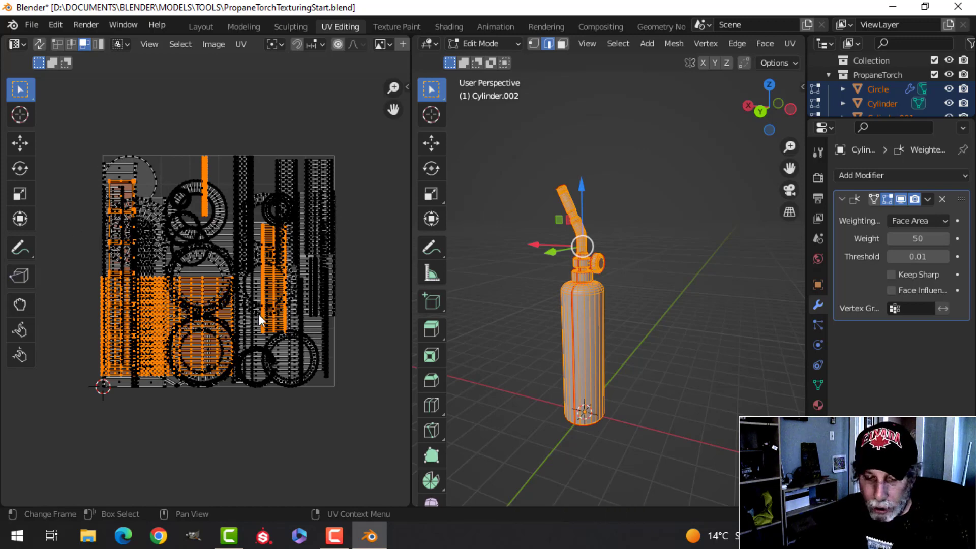
# Select every UV island of the torch and average the islands' scale
pyautogui.press('a')
pyautogui.scroll(-3, 297, 303)
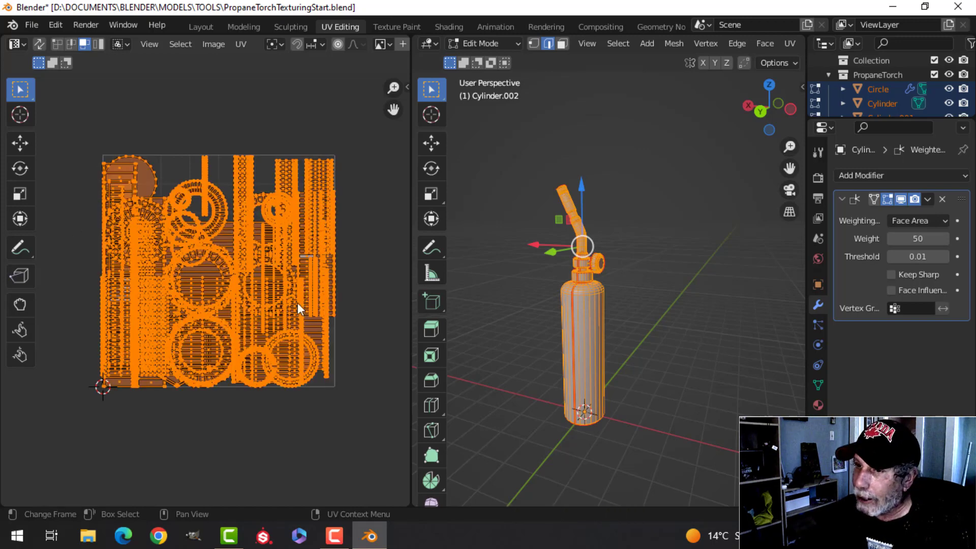
pyautogui.scroll(3, 292, 249)
pyautogui.moveTo(301, 239); pyautogui.dragTo(300, 285, button='middle')
pyautogui.click(240, 44)
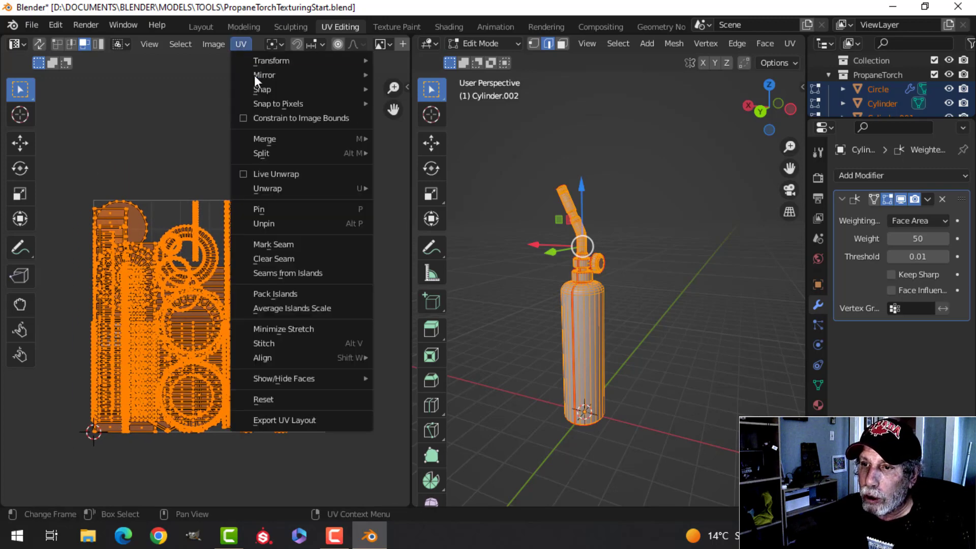
pyautogui.click(286, 307)
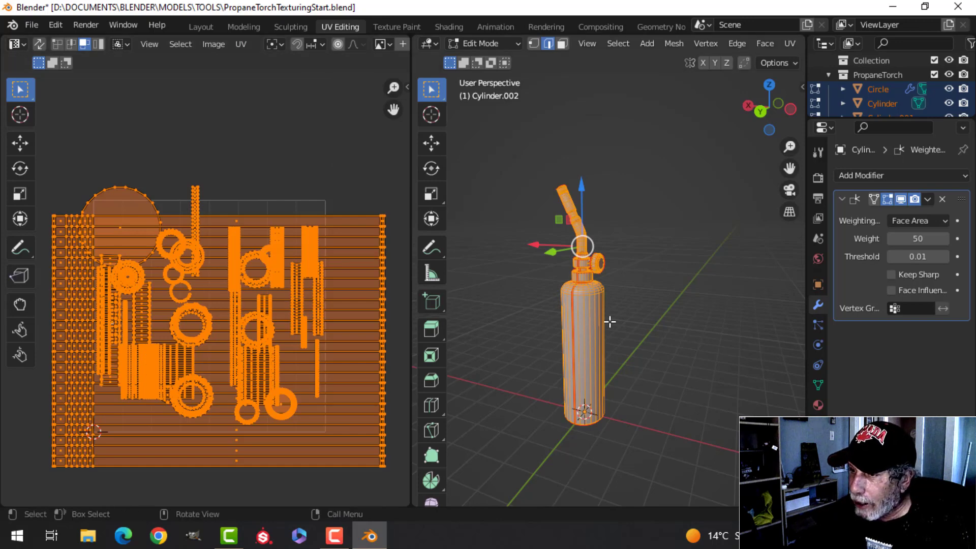
# Pack all the torch's UV islands into the UV square with Pack Islands
pyautogui.scroll(1, 609, 321)
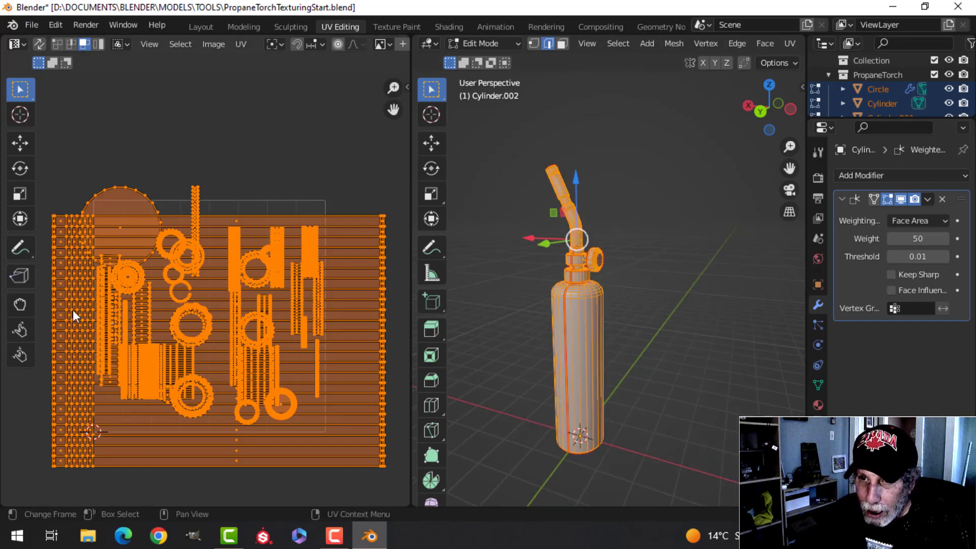
pyautogui.scroll(1, 594, 348)
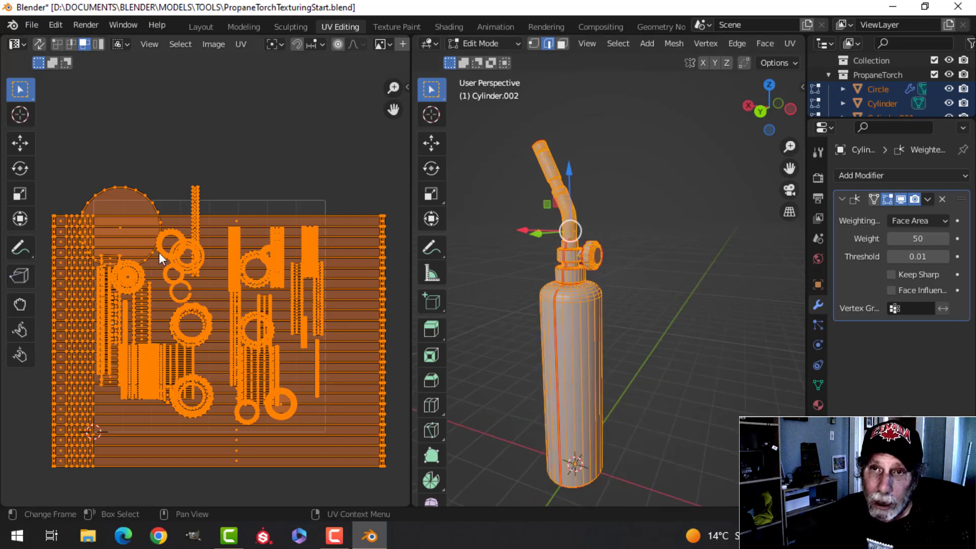
pyautogui.scroll(-1, 205, 303)
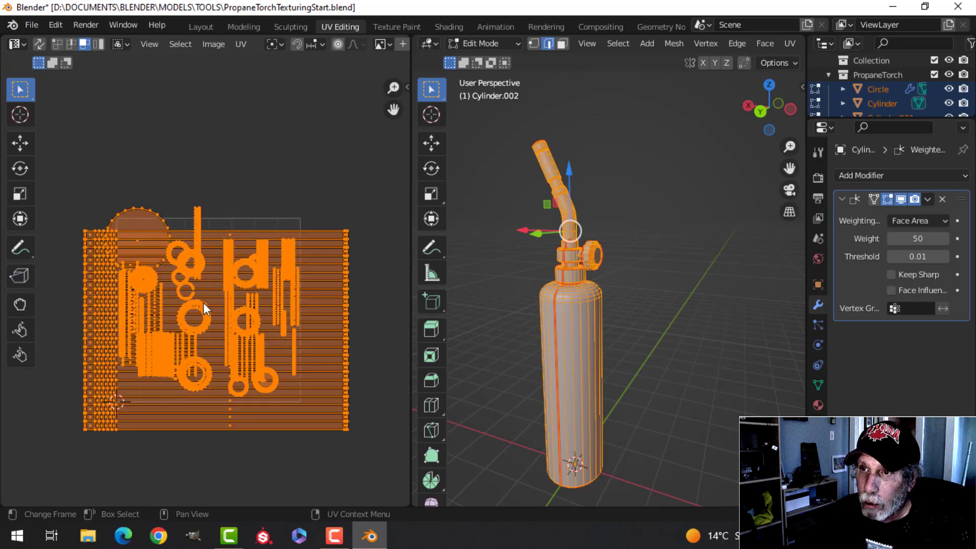
pyautogui.click(240, 45)
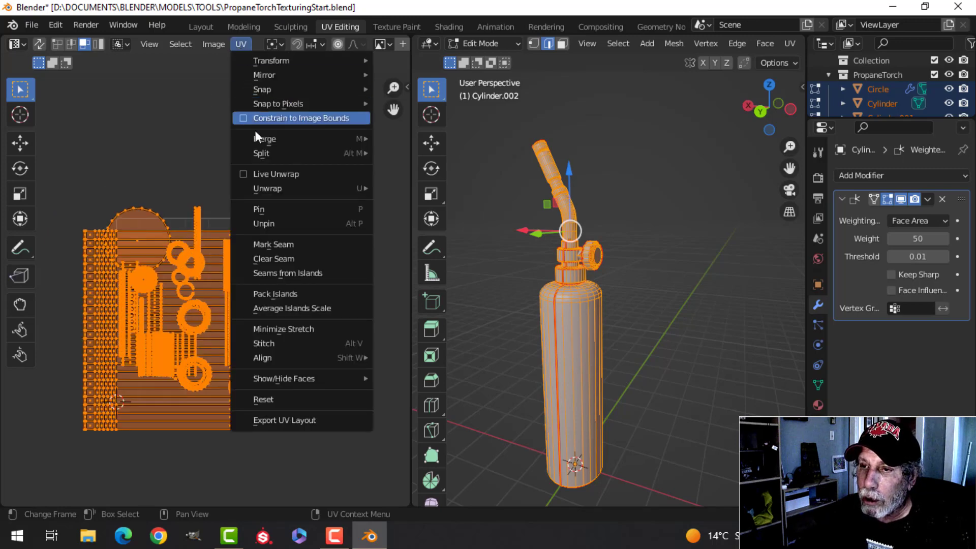
pyautogui.click(279, 292)
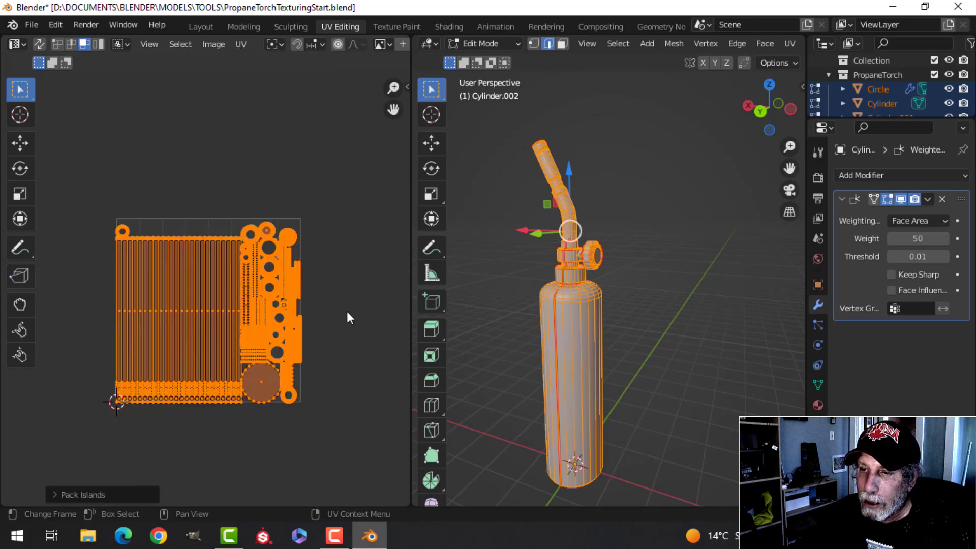
# Examine the gaps between the packed ring islands and the large cylinder body island
pyautogui.scroll(2, 344, 308)
pyautogui.scroll(5, 326, 279)
pyautogui.scroll(3, 245, 274)
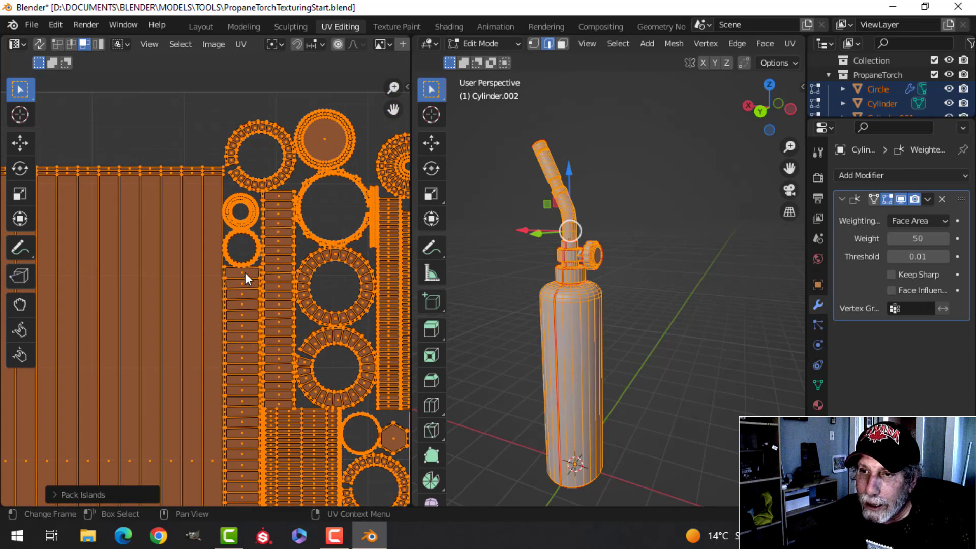
pyautogui.scroll(6, 245, 275)
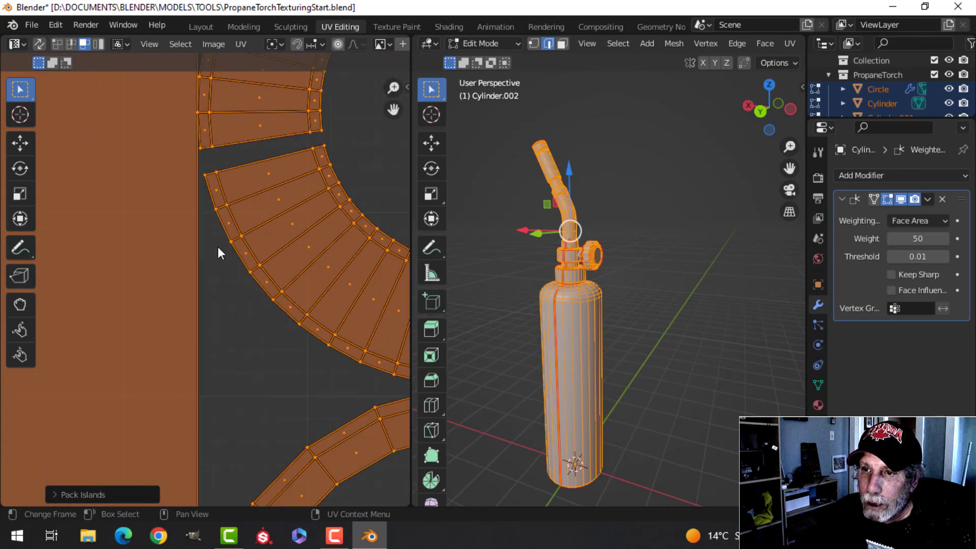
pyautogui.scroll(3, 216, 198)
pyautogui.moveTo(225, 122); pyautogui.dragTo(261, 333, button='middle')
pyautogui.scroll(2, 239, 303)
pyautogui.moveTo(237, 298); pyautogui.dragTo(268, 359, button='middle')
pyautogui.scroll(4, 267, 359)
pyautogui.scroll(-5, 294, 319)
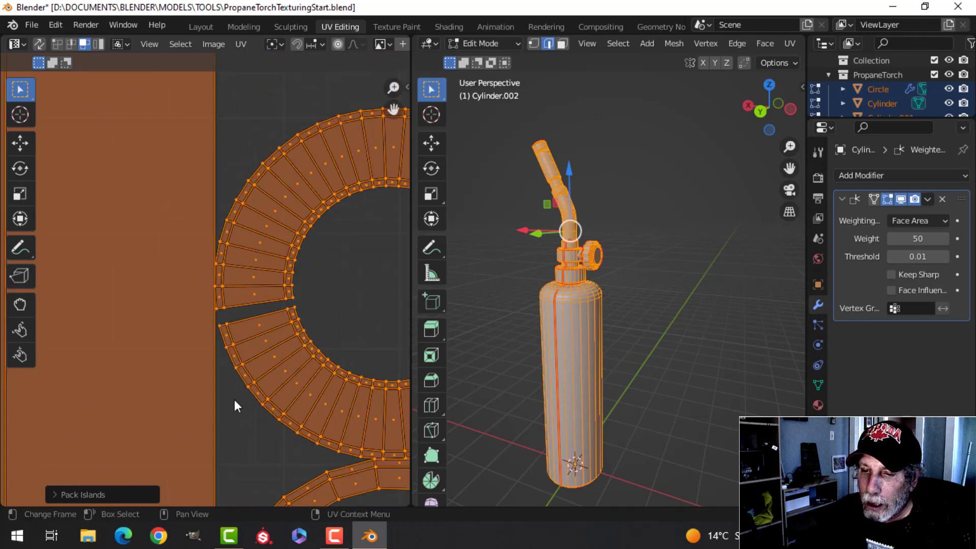
# Set the Pack Islands margin to 0.003
pyautogui.click(105, 493)
pyautogui.click(180, 491)
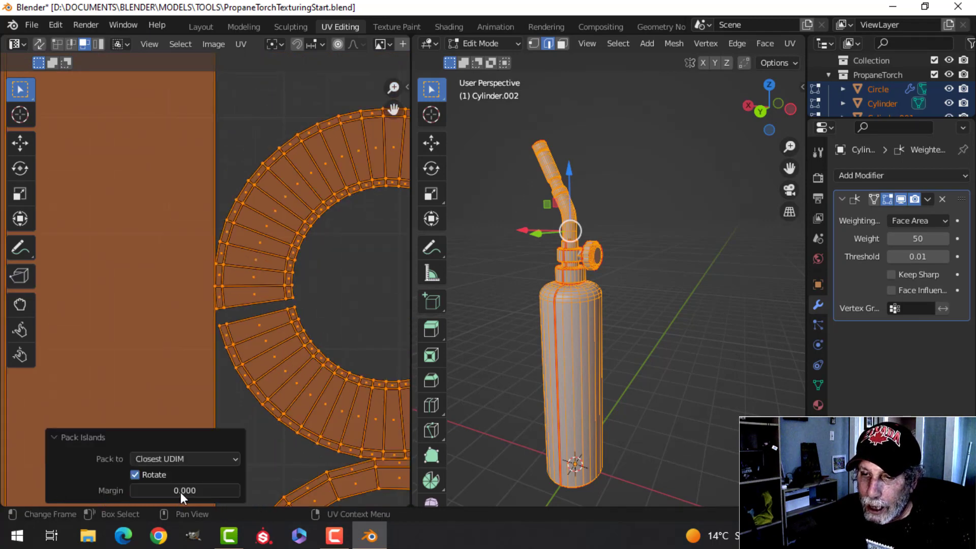
pyautogui.click(180, 493)
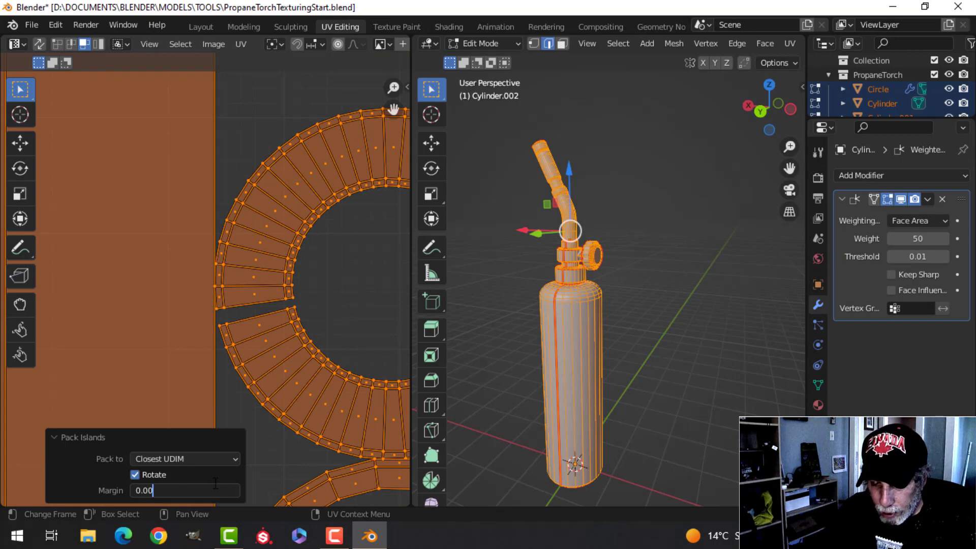
pyautogui.write('03')
pyautogui.press('Return')
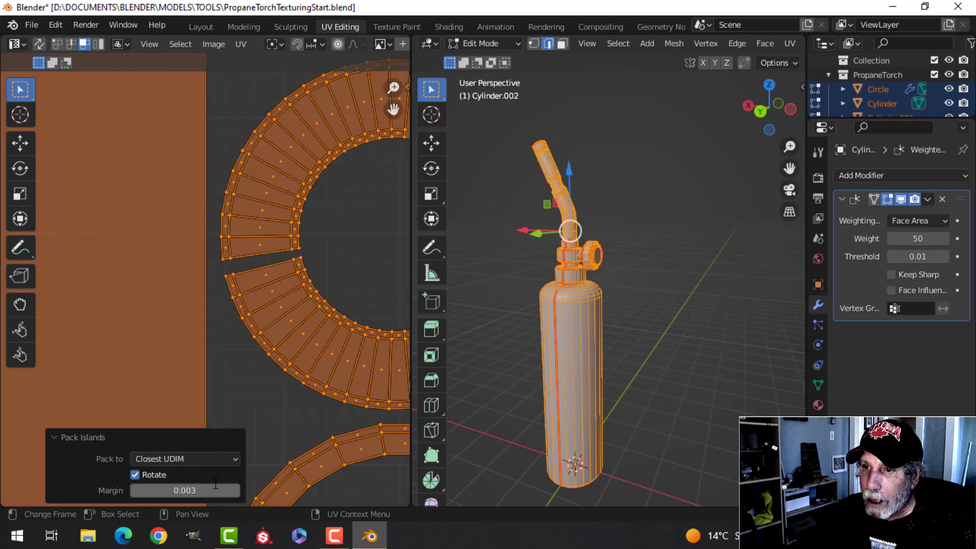
# Examine the spacing between the rings, strips and cylinder body across the repacked UV layout
pyautogui.scroll(-3, 224, 413)
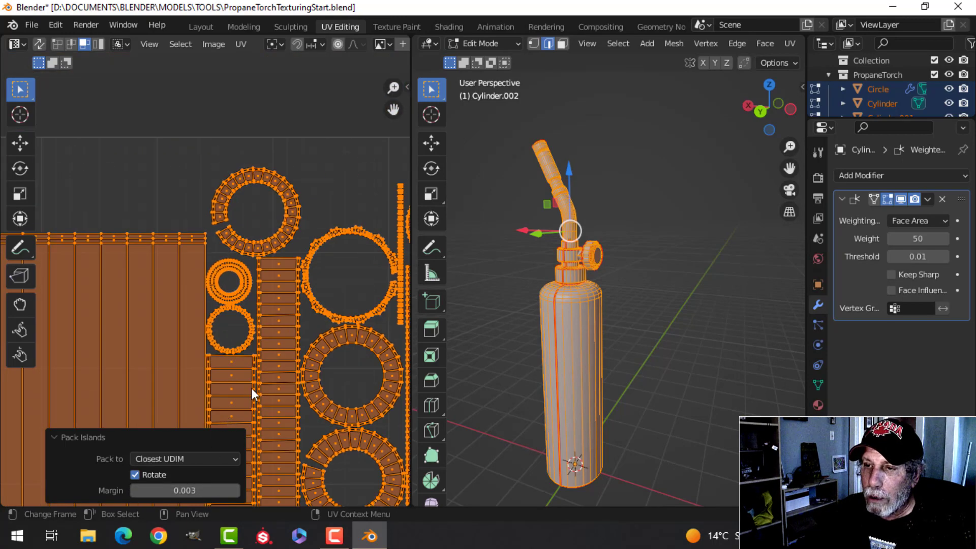
pyautogui.scroll(-2, 253, 389)
pyautogui.keyDown('shift'); pyautogui.moveTo(271, 365); pyautogui.dragTo(204, 338, button='middle'); pyautogui.keyUp('shift')
pyautogui.scroll(2, 203, 337)
pyautogui.scroll(2, 202, 295)
pyautogui.scroll(3, 235, 298)
pyautogui.keyDown('shift'); pyautogui.moveTo(234, 298); pyautogui.dragTo(201, 365, button='middle'); pyautogui.keyUp('shift')
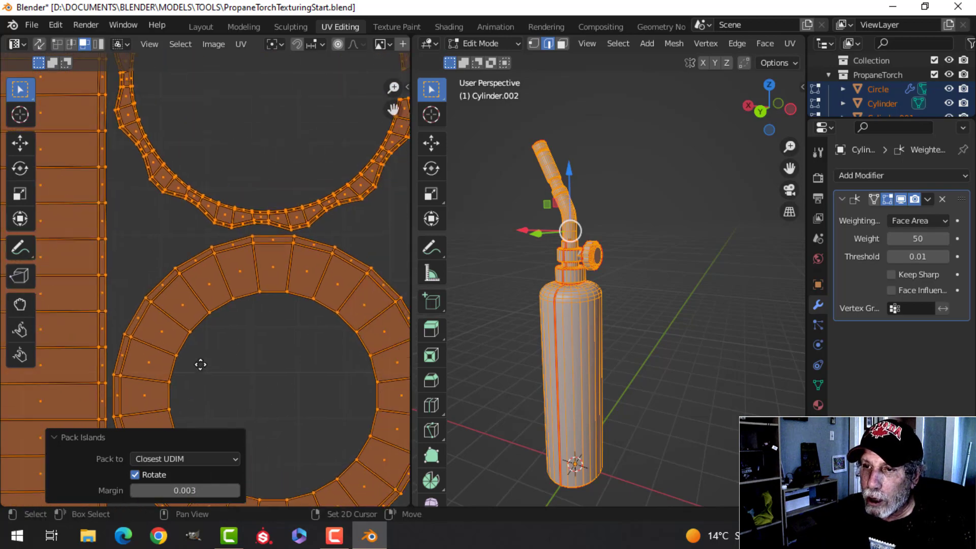
pyautogui.scroll(-6, 183, 367)
pyautogui.scroll(3, 214, 356)
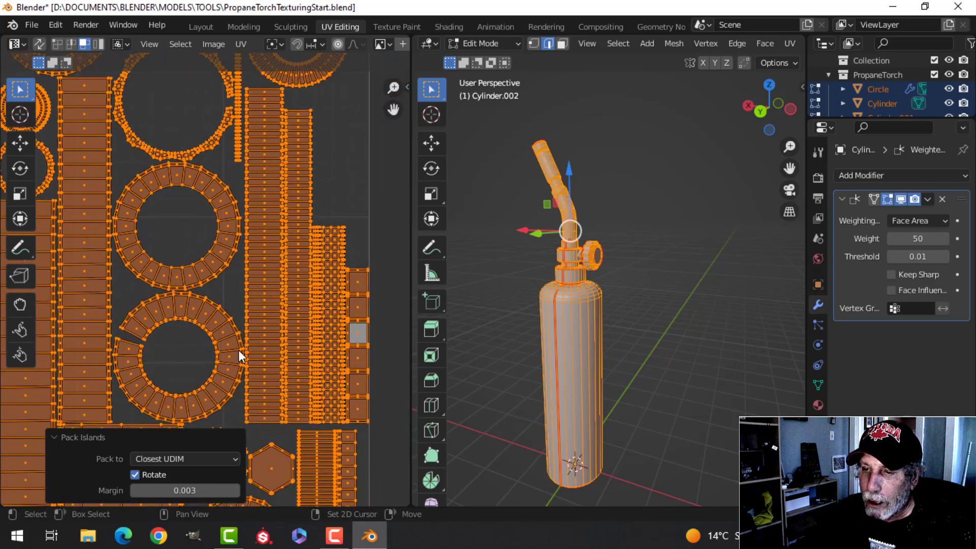
pyautogui.scroll(-6, 209, 262)
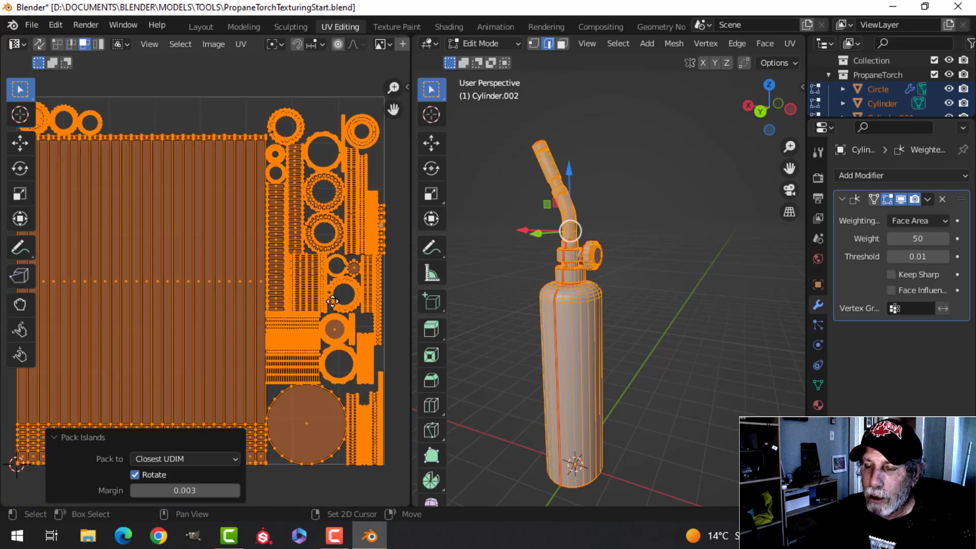
pyautogui.scroll(-2, 284, 313)
pyautogui.keyDown('shift'); pyautogui.moveTo(260, 319); pyautogui.dragTo(289, 278, button='middle'); pyautogui.keyUp('shift')
pyautogui.scroll(1, 278, 296)
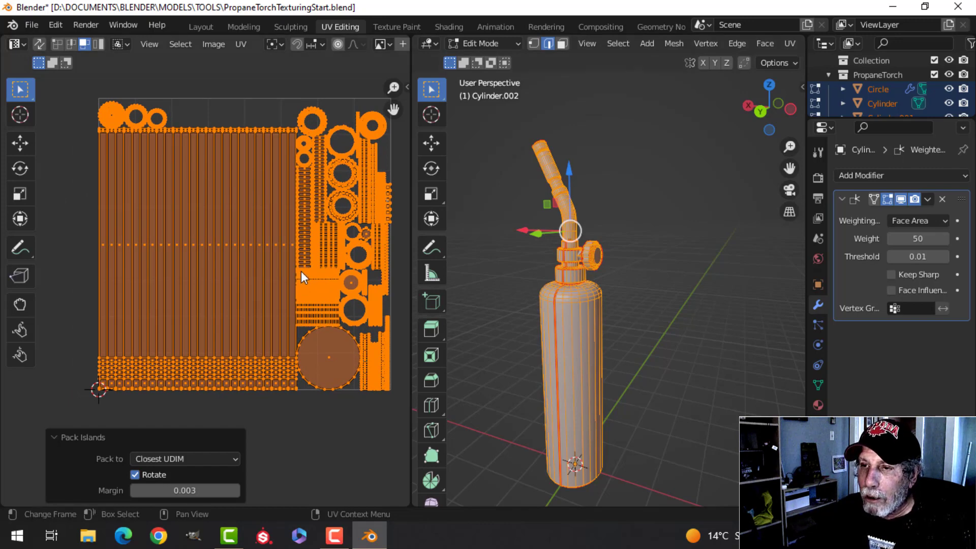
# Clear the UV selection and check the spacing of the lengthwise and crosswise strip islands beside the cylinder body
pyautogui.hotkey('alt', 'a')
pyautogui.scroll(2, 301, 272)
pyautogui.moveTo(299, 274); pyautogui.dragTo(129, 308, button='middle')
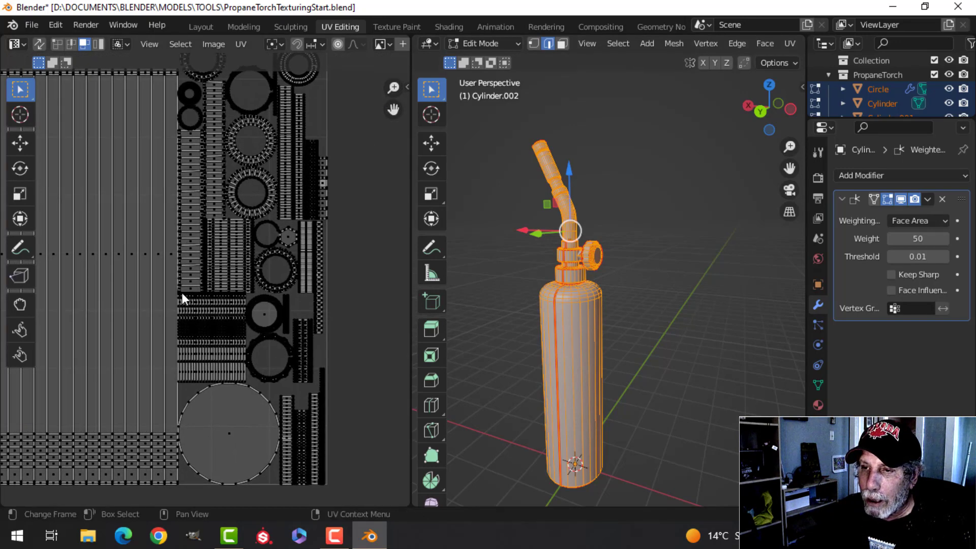
pyautogui.scroll(5, 238, 312)
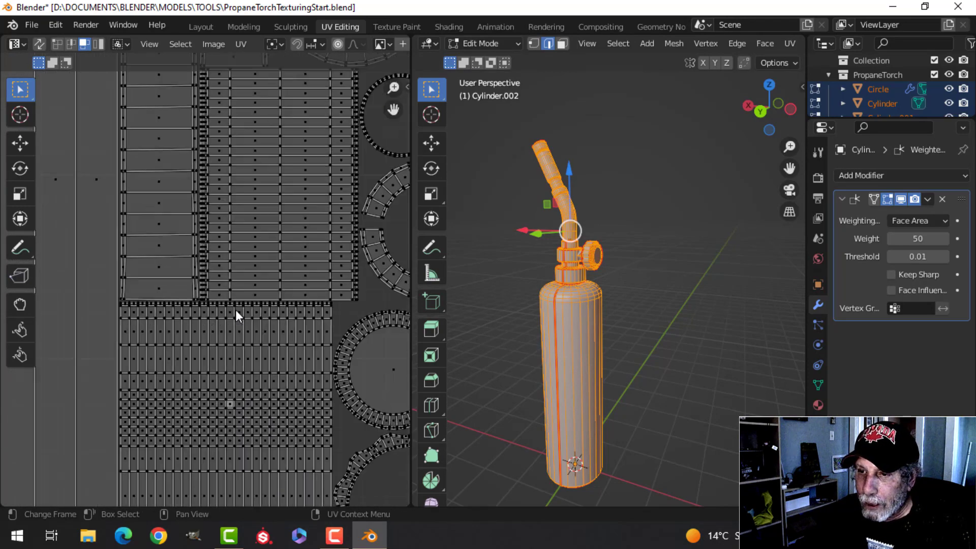
pyautogui.scroll(-4, 235, 310)
pyautogui.scroll(-3, 605, 285)
# Turn on UV sync selection and select all the geometry linked to the ridged knob
pyautogui.moveTo(605, 286); pyautogui.dragTo(630, 285, button='middle')
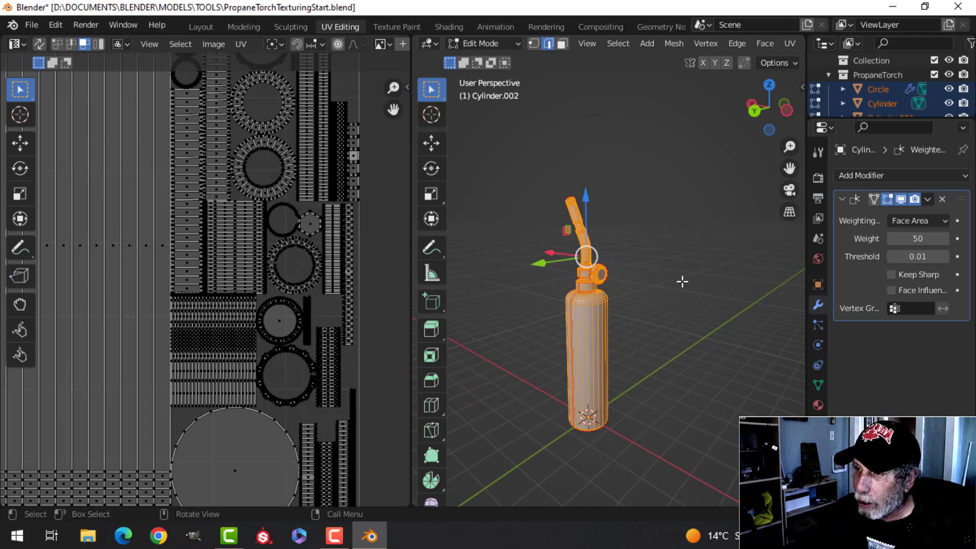
pyautogui.scroll(3, 660, 289)
pyautogui.hotkey('alt', 'a')
pyautogui.scroll(3, 612, 300)
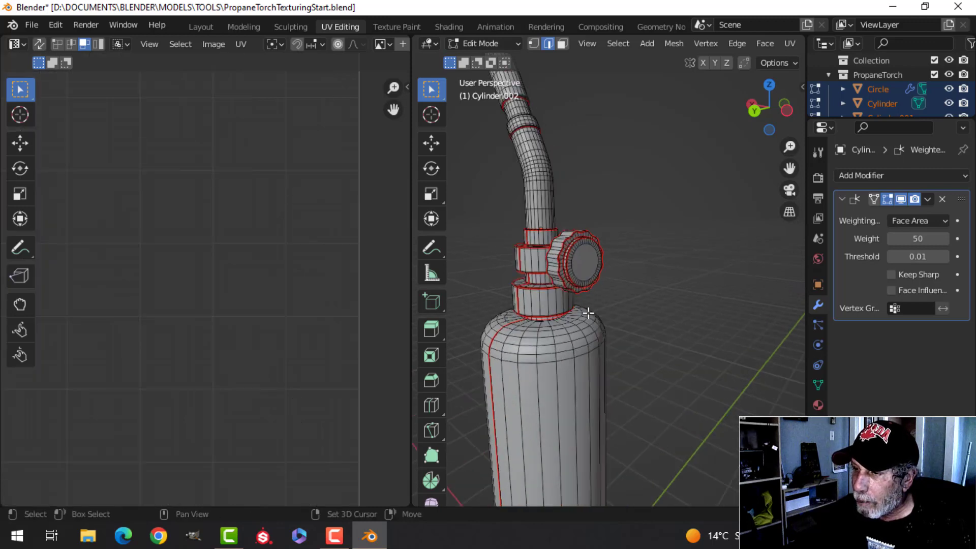
pyautogui.keyDown('shift'); pyautogui.moveTo(588, 313); pyautogui.dragTo(654, 261, button='middle'); pyautogui.keyUp('shift')
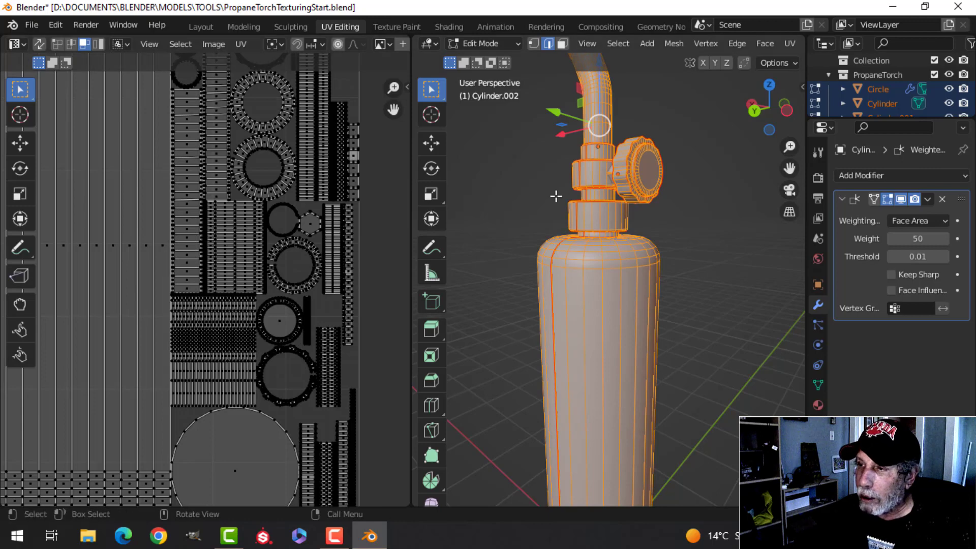
pyautogui.click(39, 44)
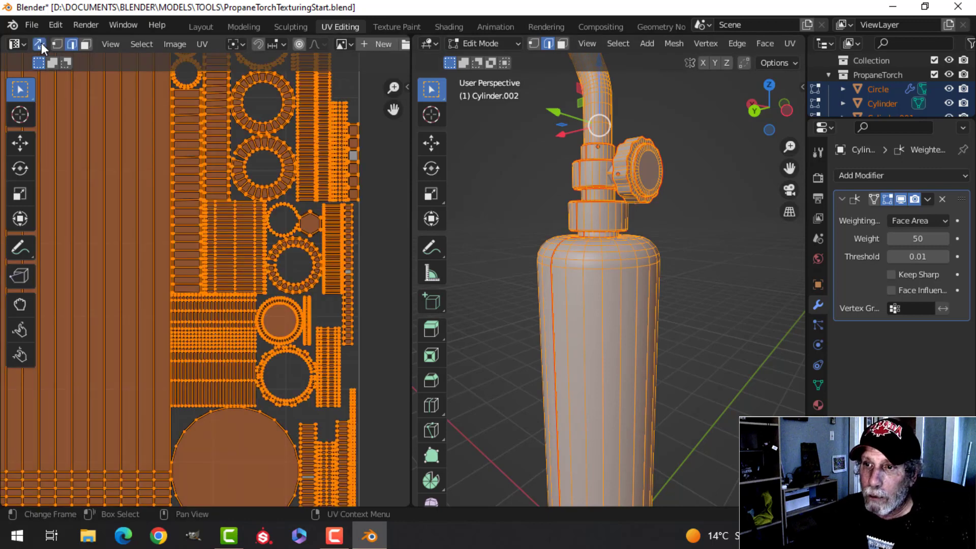
pyautogui.click(638, 162)
pyautogui.hotkey('ctrl', 'l')
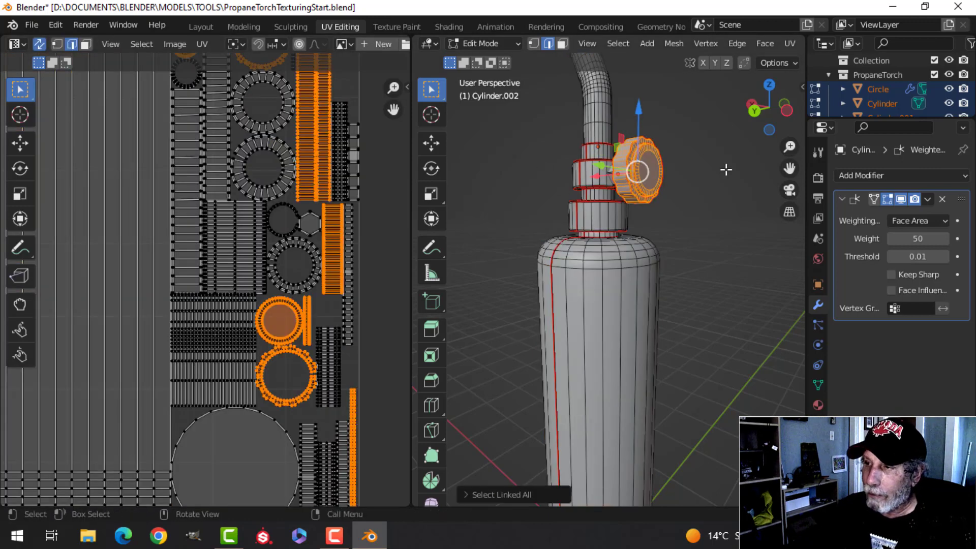
# Examine where the knob's selected islands lie in the packed UV layout relative to the other parts
pyautogui.scroll(-4, 325, 260)
pyautogui.scroll(2, 273, 274)
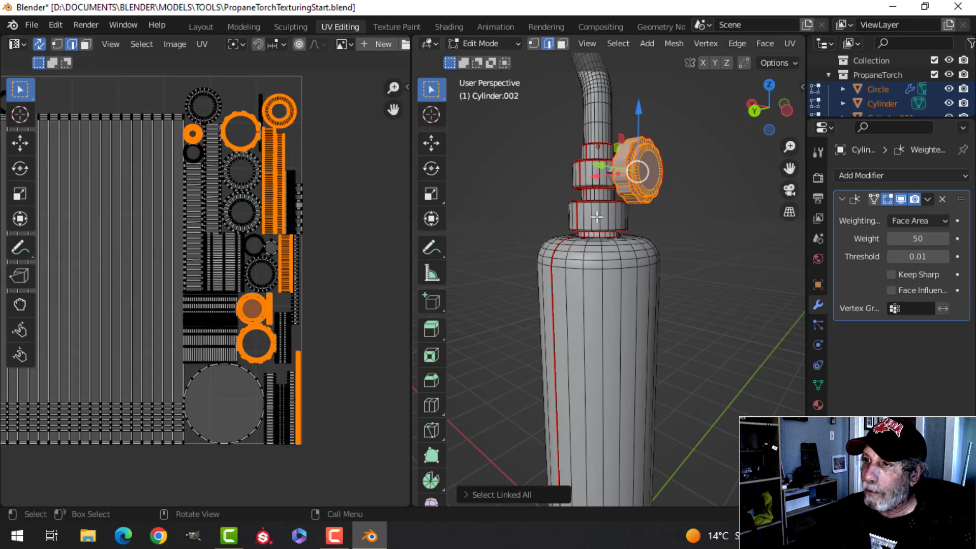
pyautogui.scroll(2, 457, 280)
pyautogui.scroll(-2, 252, 243)
pyautogui.scroll(2, 276, 283)
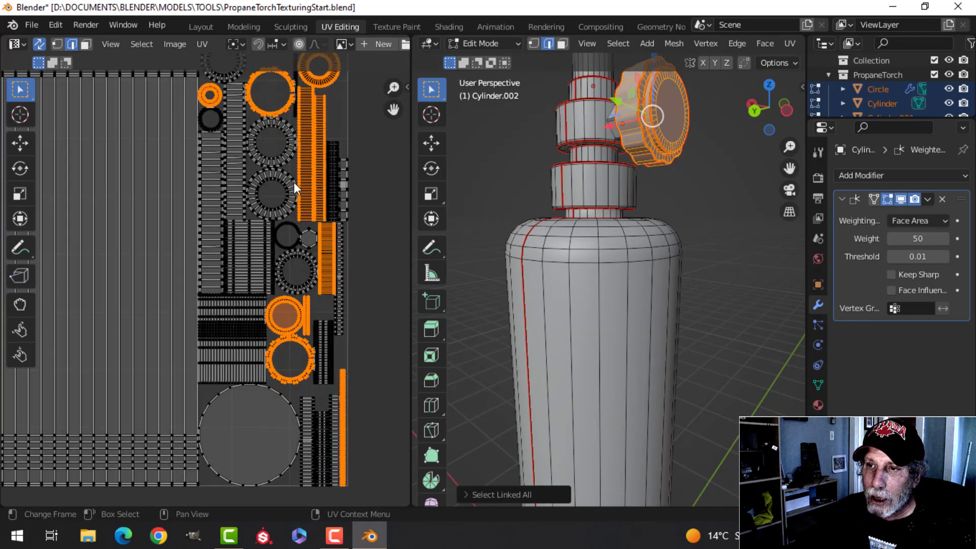
pyautogui.scroll(-2, 285, 193)
pyautogui.moveTo(279, 199); pyautogui.dragTo(326, 191, button='middle')
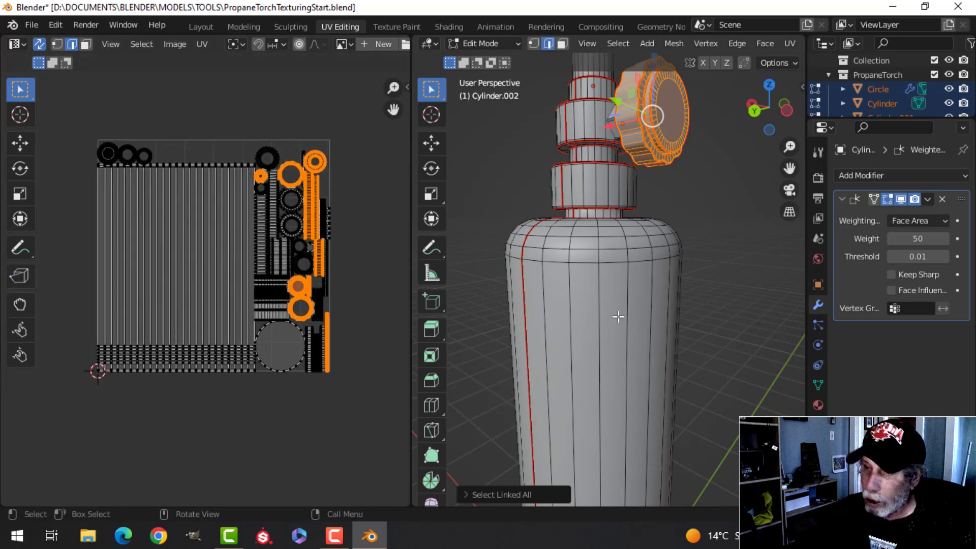
pyautogui.scroll(8, 283, 185)
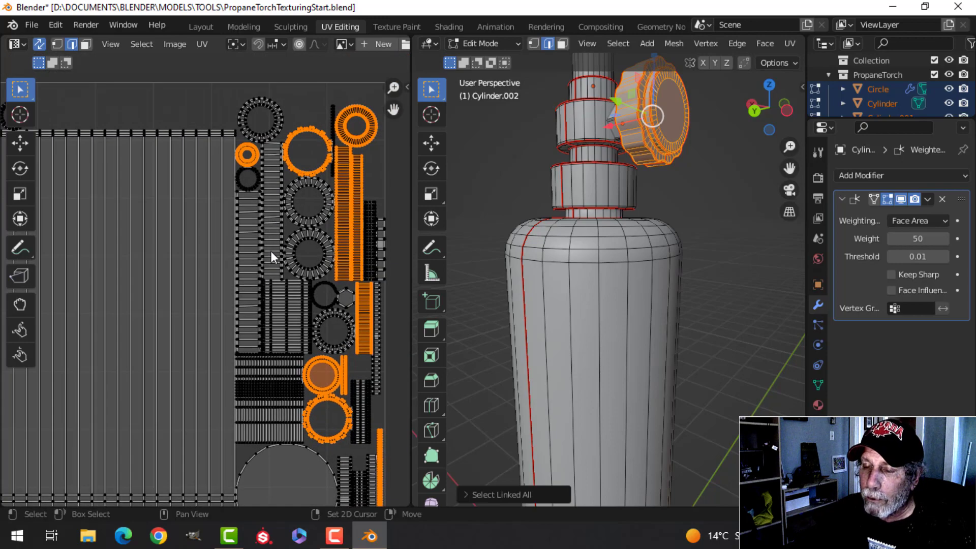
pyautogui.scroll(-6, 237, 301)
pyautogui.scroll(2, 250, 300)
pyautogui.moveTo(250, 300); pyautogui.dragTo(243, 225, button='middle')
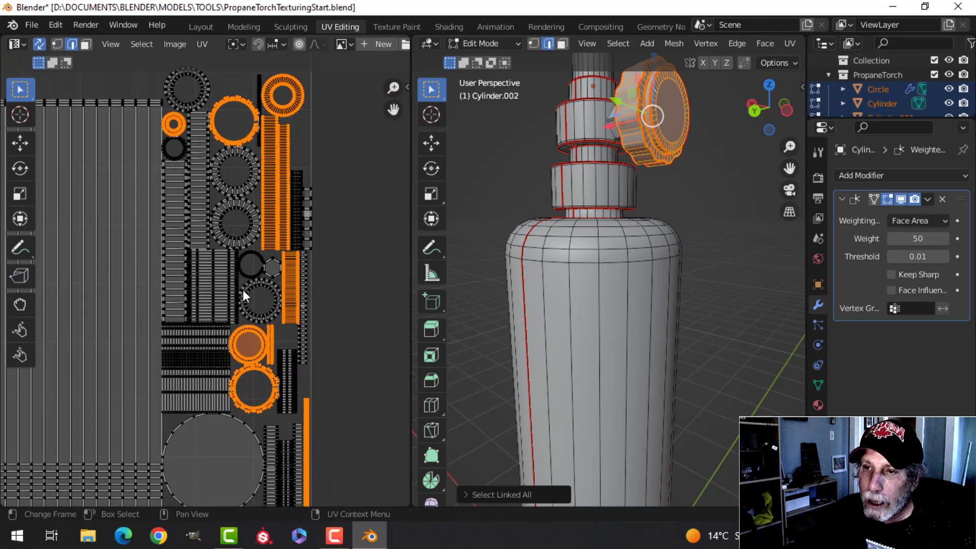
pyautogui.scroll(-6, 243, 290)
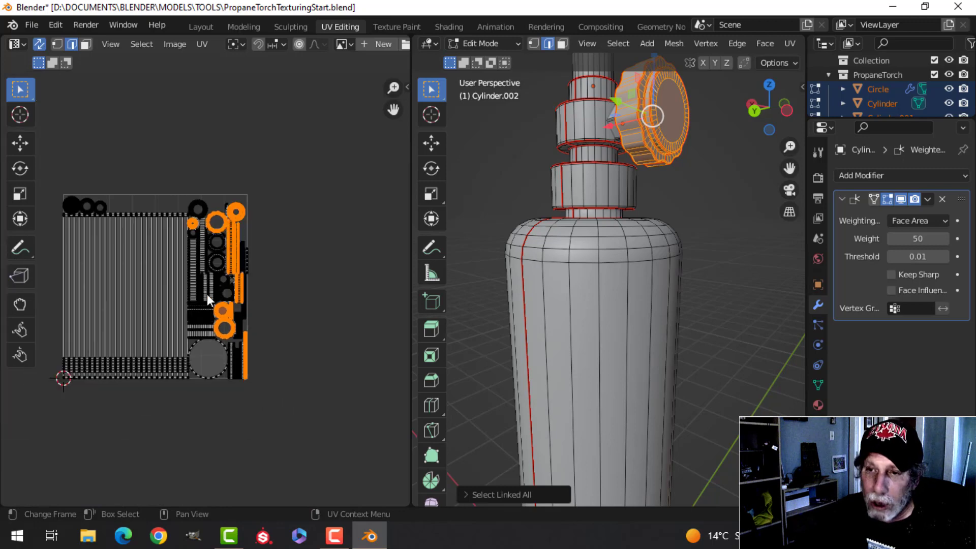
# Examine how small the knob's selected ring and strip islands are compared with the cylinder body in the UV layout
pyautogui.moveTo(208, 295); pyautogui.dragTo(257, 293, button='middle')
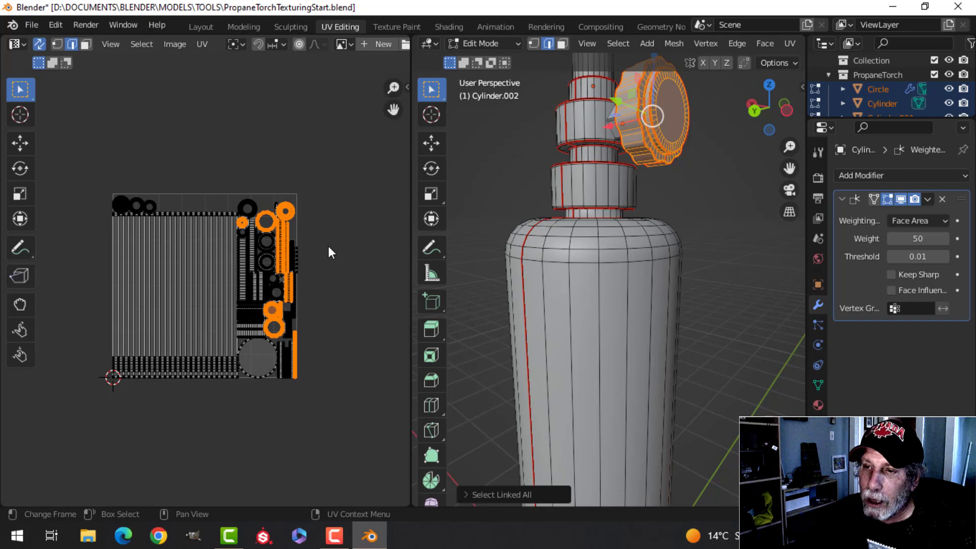
pyautogui.scroll(1, 329, 253)
pyautogui.scroll(-1, 342, 246)
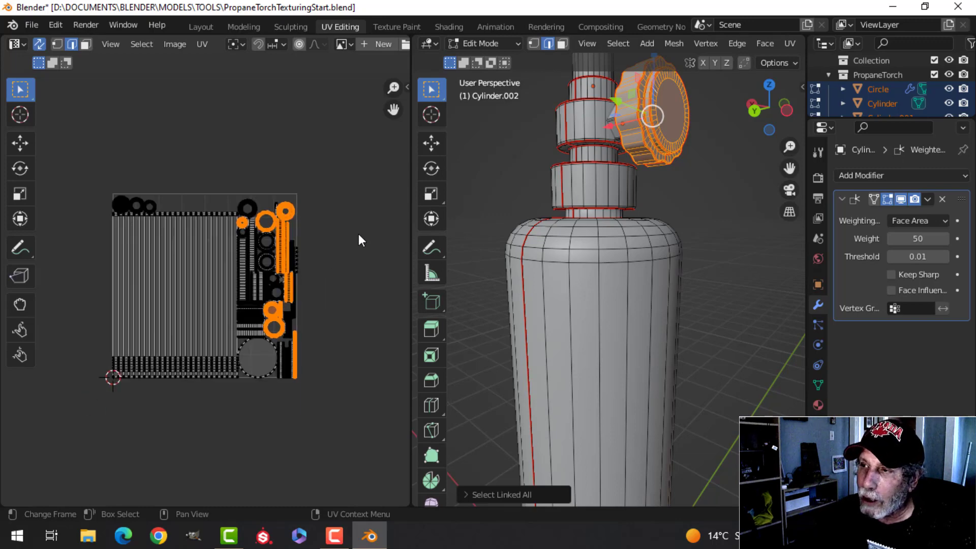
pyautogui.scroll(2, 358, 234)
pyautogui.moveTo(370, 239); pyautogui.dragTo(303, 256, button='middle')
pyautogui.scroll(3, 310, 251)
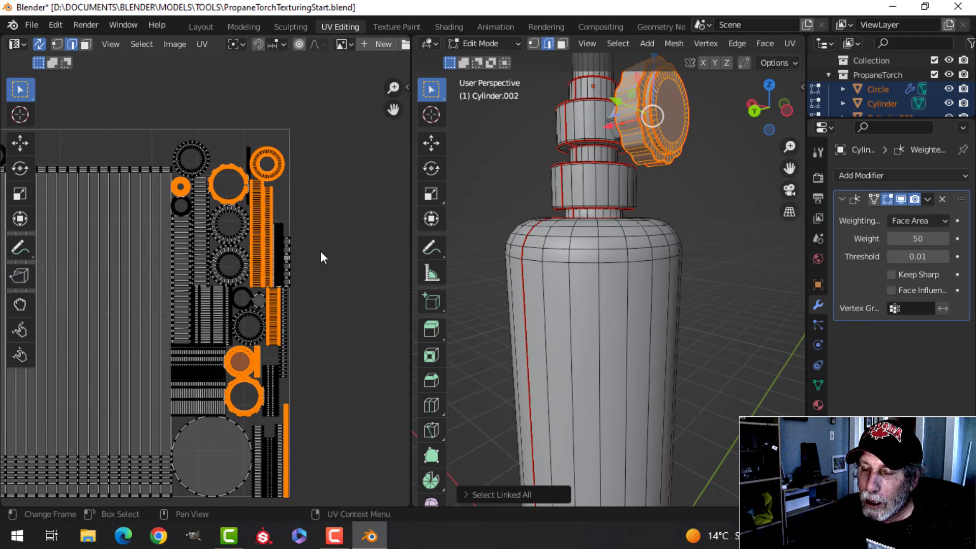
pyautogui.scroll(2, 322, 254)
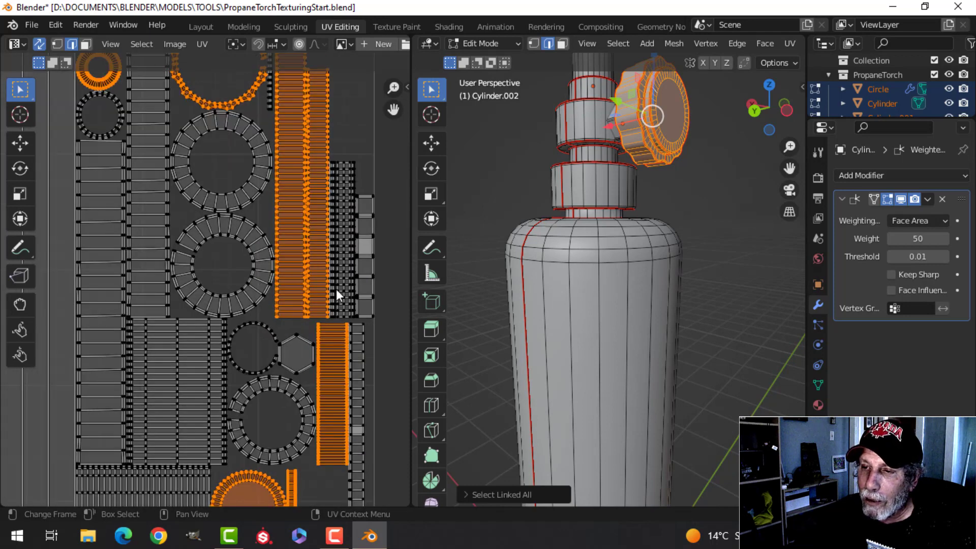
pyautogui.scroll(-1, 342, 311)
# Select only the face loop around the knob's ridged rim and compare its strip island with the rest of the UV layout
pyautogui.keyDown('shift'); pyautogui.moveTo(618, 174); pyautogui.dragTo(630, 216, button='middle'); pyautogui.keyUp('shift')
pyautogui.hotkey('alt', 'a')
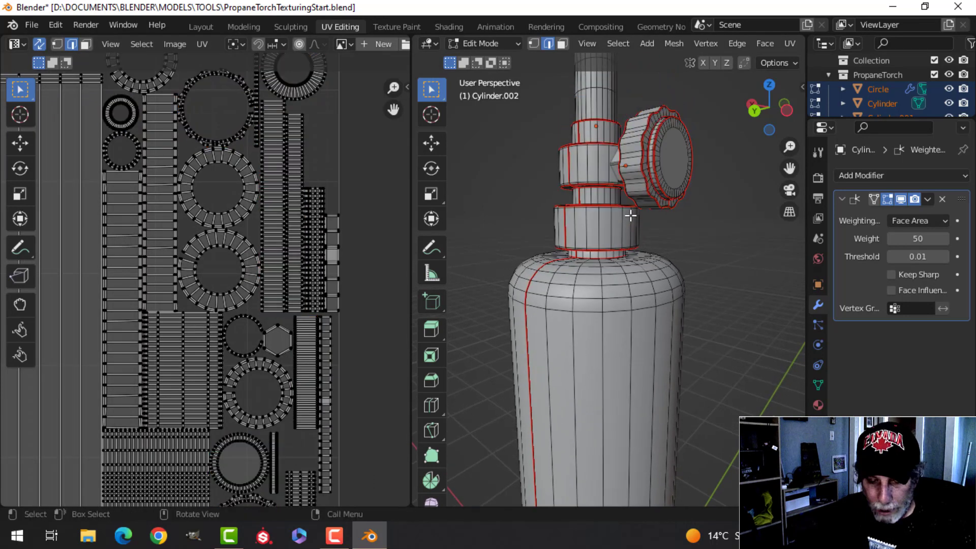
pyautogui.press('3')
pyautogui.keyDown('alt'); pyautogui.click(633, 169); pyautogui.keyUp('alt')
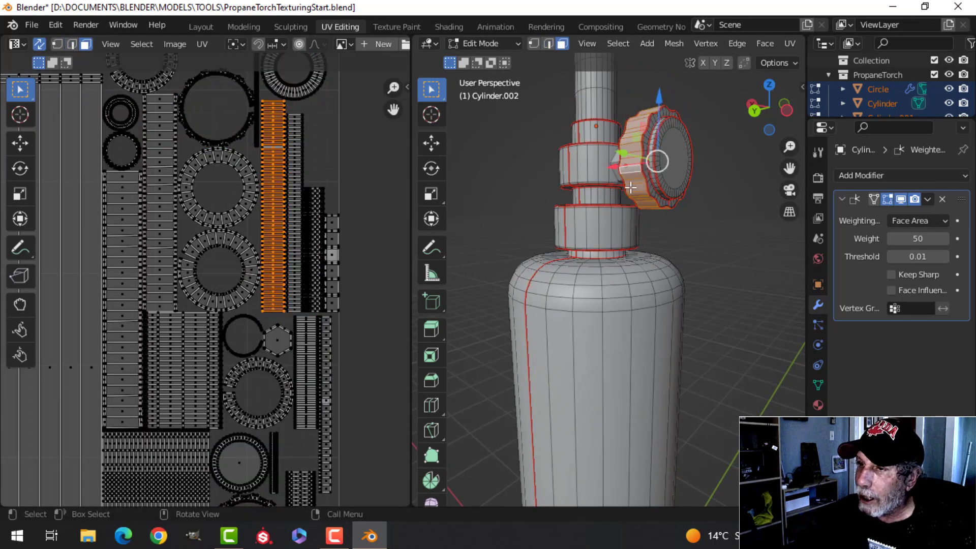
pyautogui.scroll(-4, 245, 255)
pyautogui.scroll(5, 240, 271)
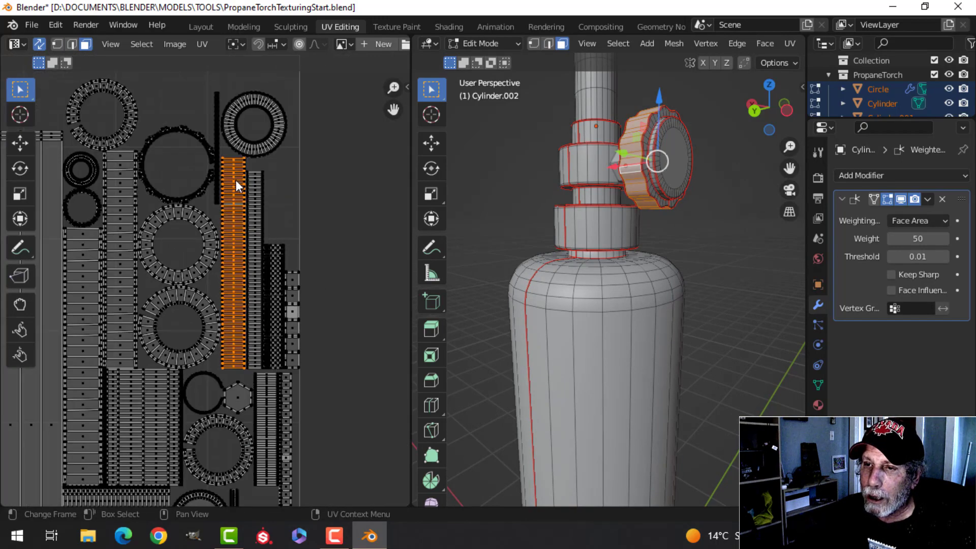
pyautogui.scroll(2, 229, 262)
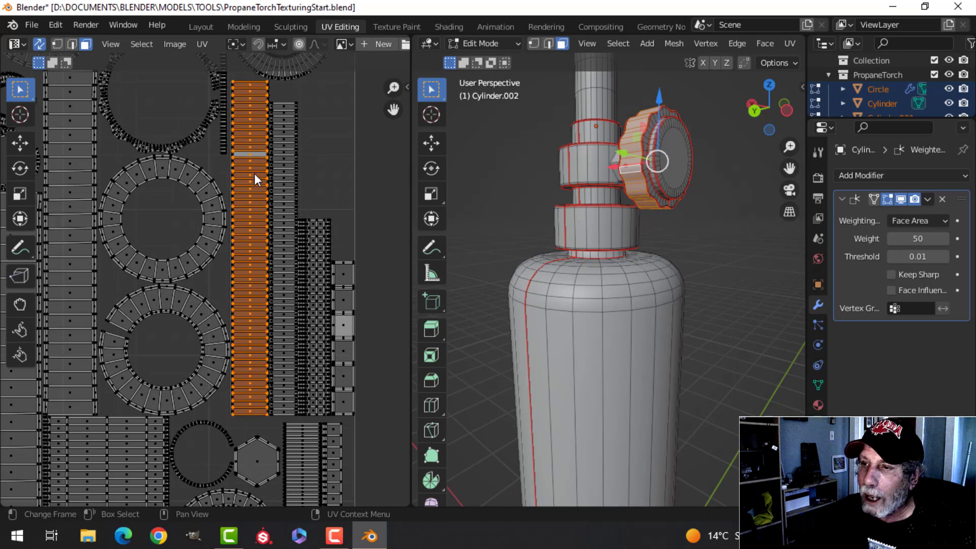
pyautogui.scroll(-4, 252, 249)
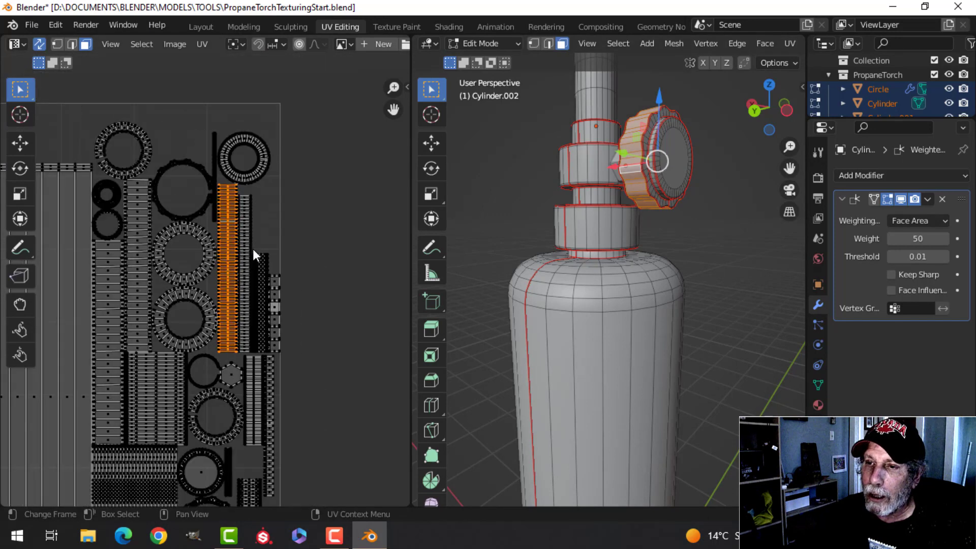
pyautogui.scroll(-5, 226, 269)
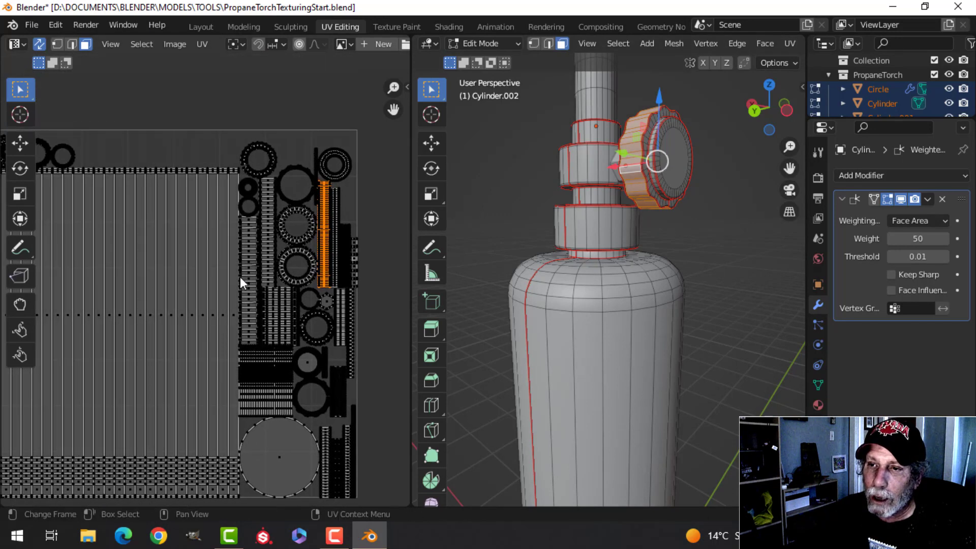
pyautogui.scroll(2, 241, 277)
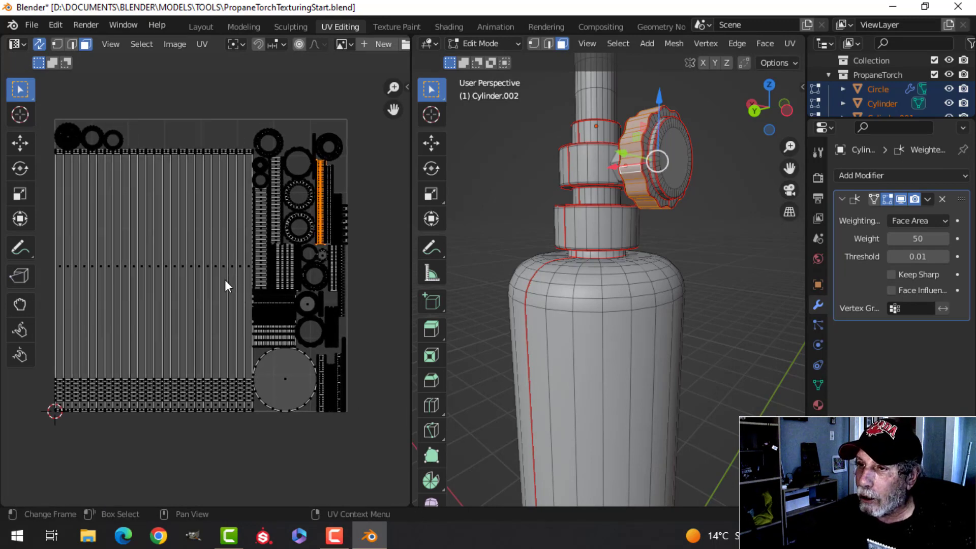
pyautogui.scroll(-1, 233, 279)
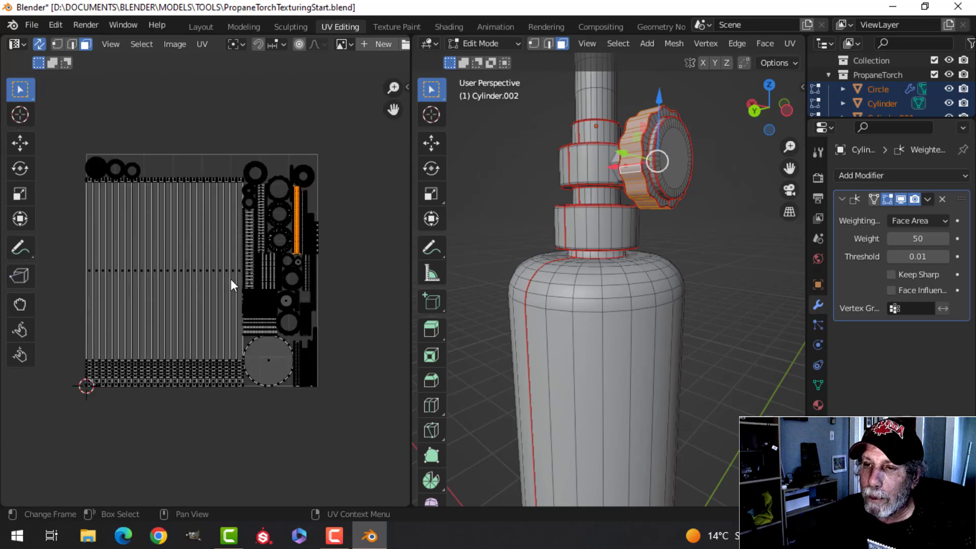
# Select the whole cylinder body island and scale it down to about 0.723 in the UV layout
pyautogui.moveTo(61, 217); pyautogui.dragTo(180, 314)
pyautogui.hotkey('ctrl', 'l')
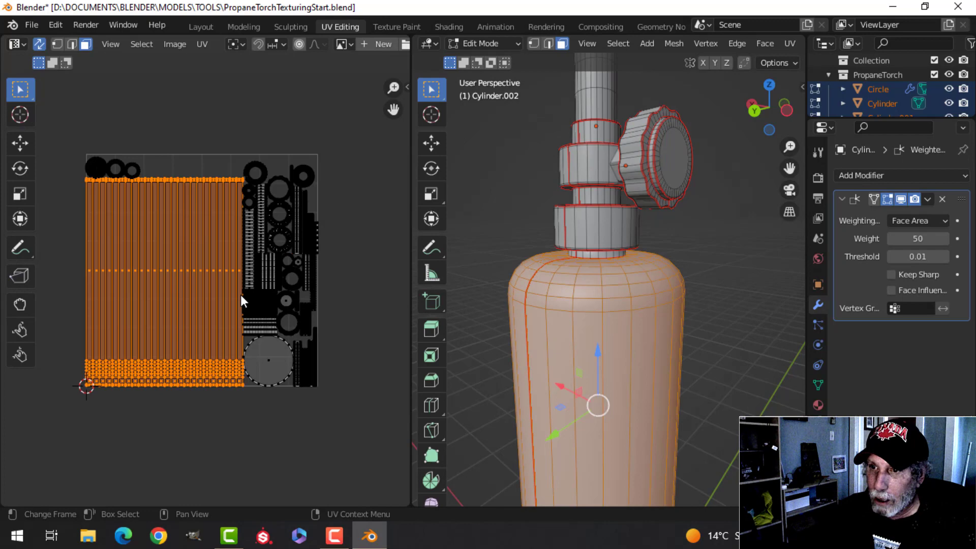
pyautogui.press('s')
pyautogui.click(224, 275)
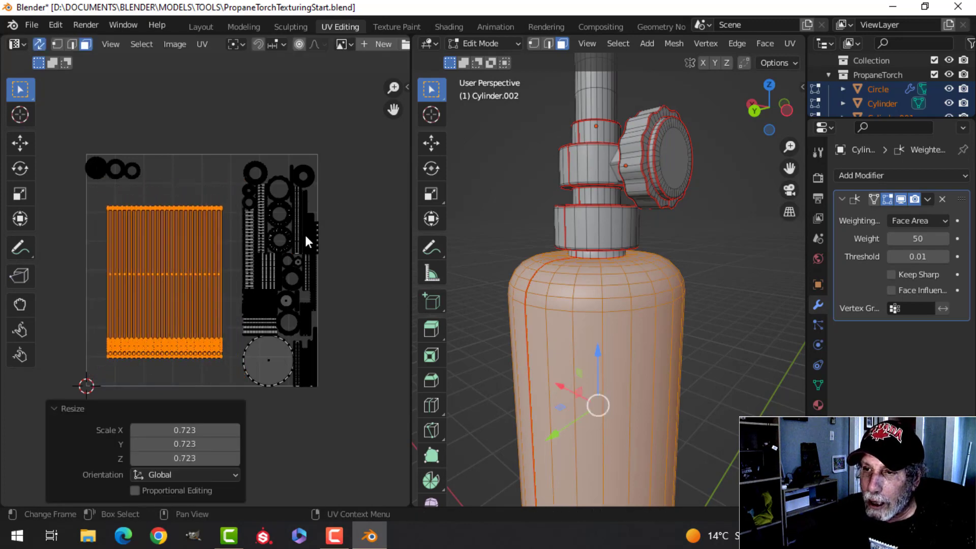
# Select the knob's ridged rim strip island, scale it up by about 1.445 and rotate it 90°
pyautogui.scroll(4, 304, 233)
pyautogui.click(315, 237)
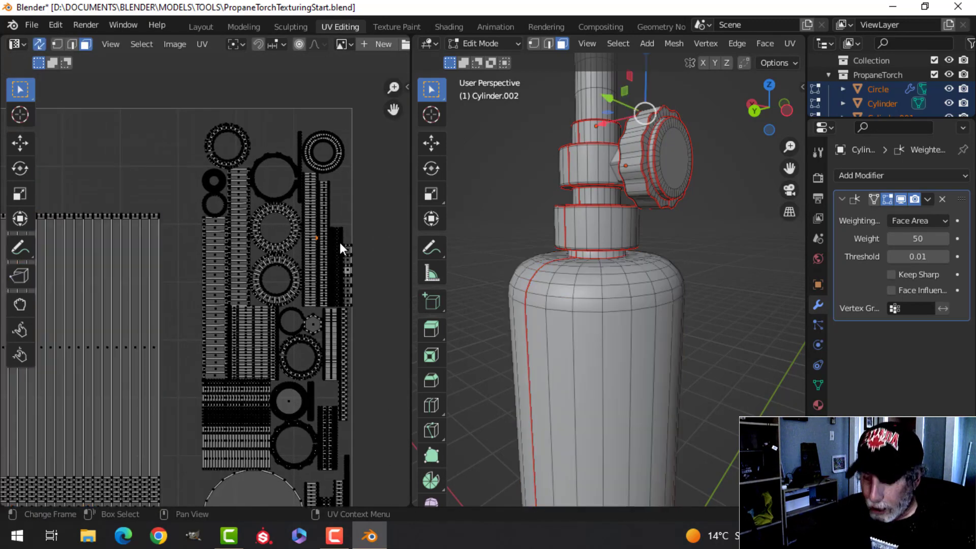
pyautogui.press('l')
pyautogui.scroll(-3, 330, 249)
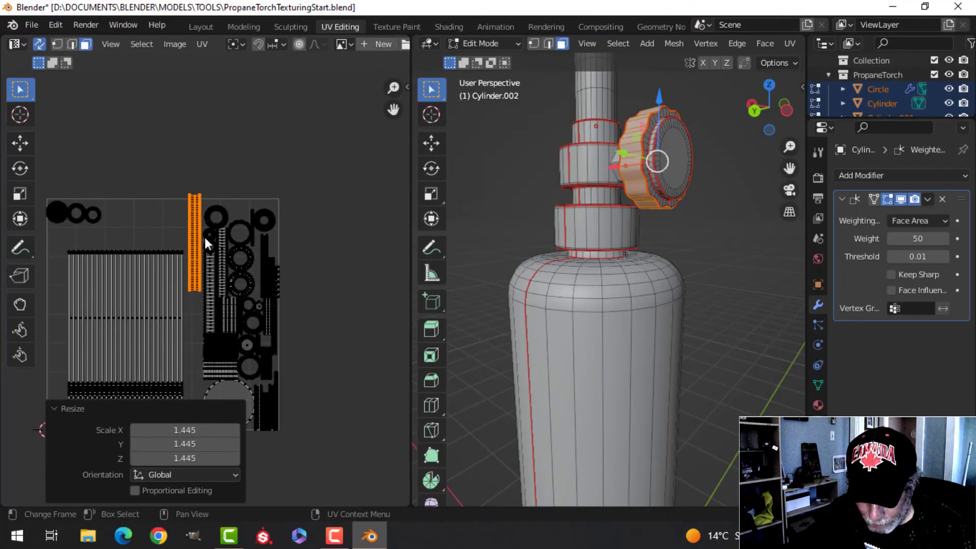
pyautogui.write('r')
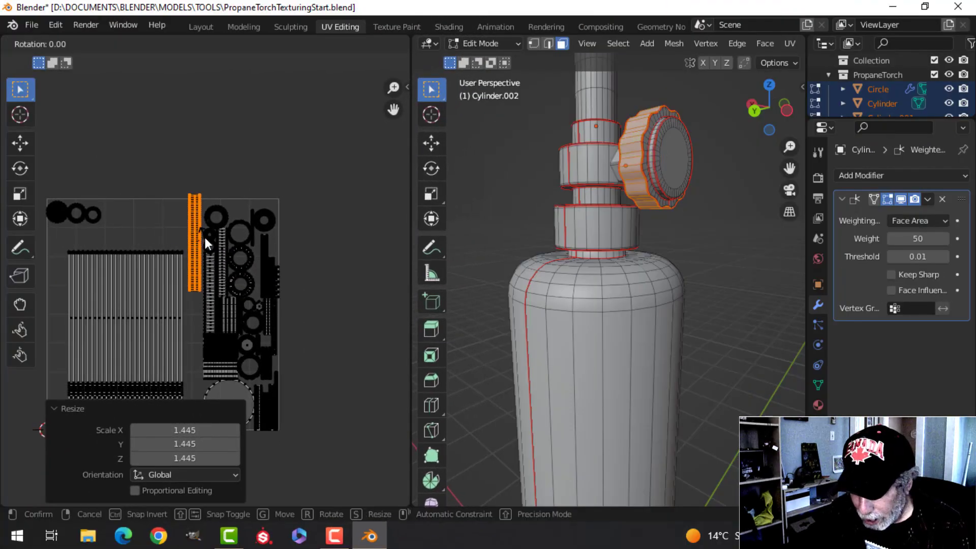
pyautogui.write('90')
pyautogui.press('Return')
# Move the rotated rim strip above the shrunken cylinder body island and enlarge it by about 1.457 more
pyautogui.press('g')
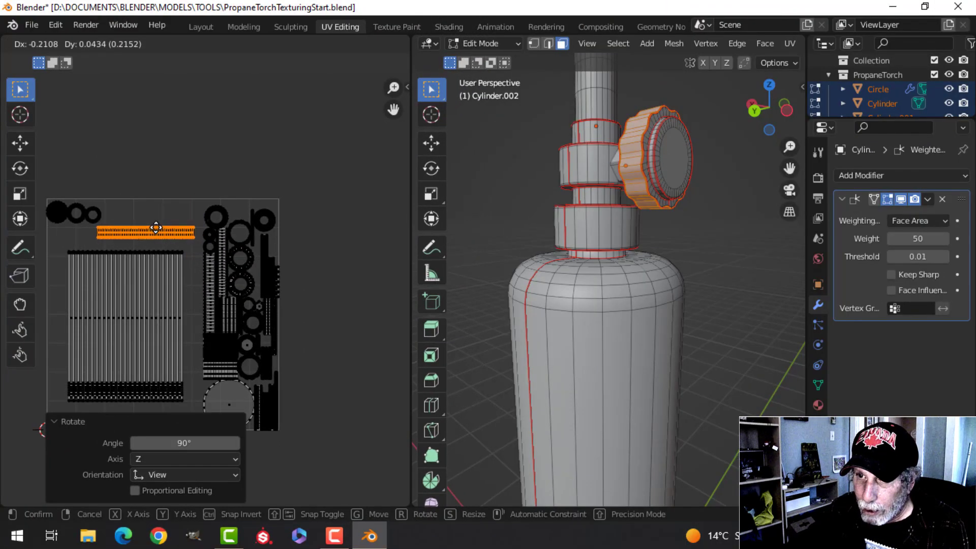
pyautogui.click(152, 228)
pyautogui.press('s')
pyautogui.click(149, 233)
pyautogui.press('g')
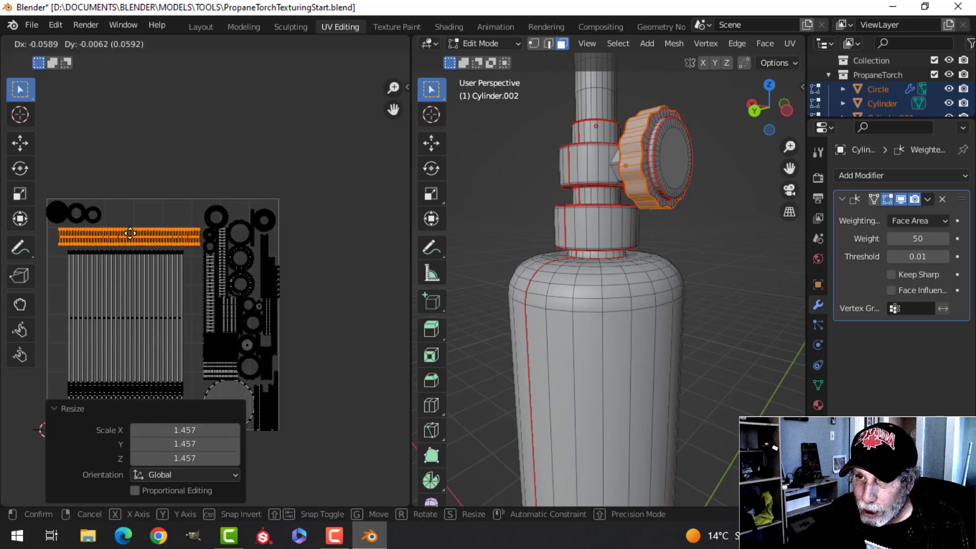
pyautogui.click(125, 234)
# Review the resized islands in the UV layout and compare them with the knob, neck and nozzle on the torch model
pyautogui.scroll(3, 107, 247)
pyautogui.moveTo(105, 246); pyautogui.dragTo(230, 246, button='middle')
pyautogui.scroll(-2, 188, 240)
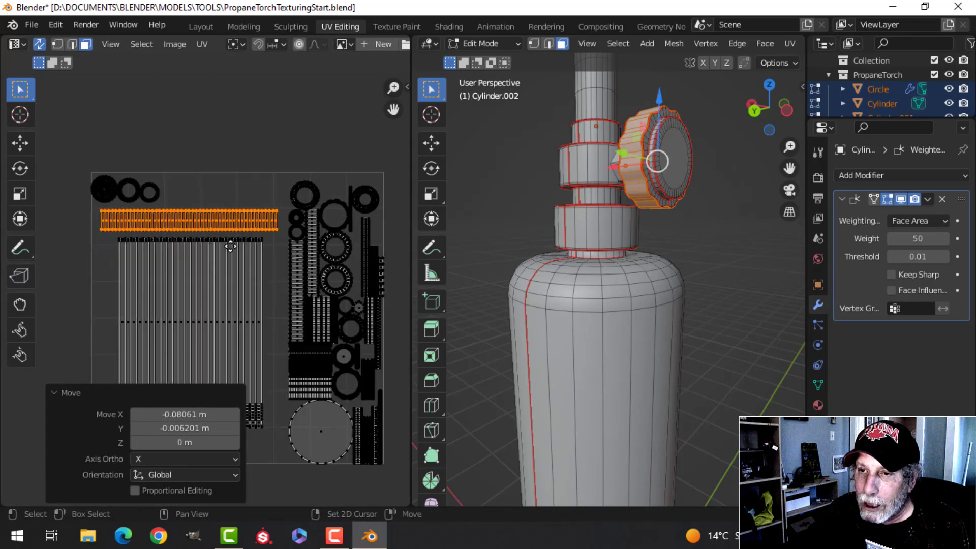
pyautogui.scroll(-2, 230, 246)
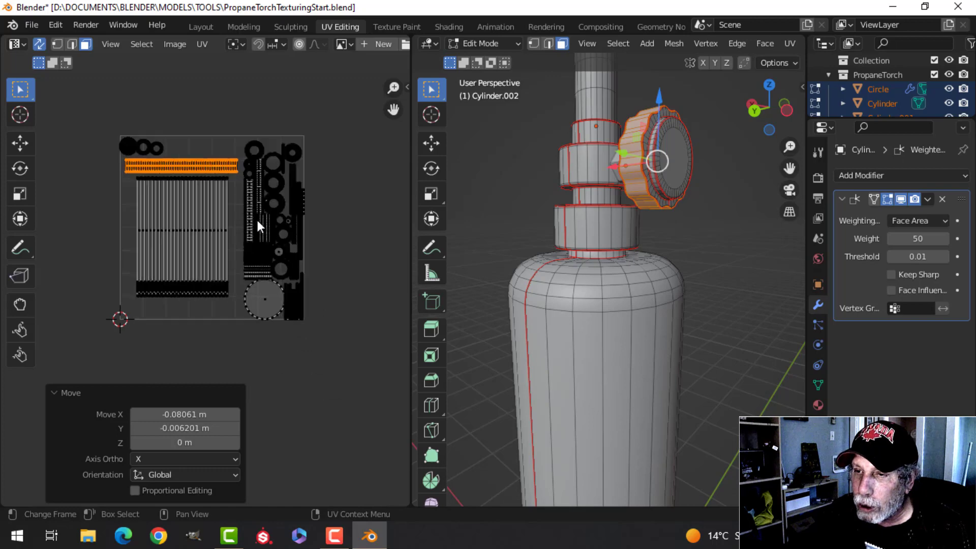
pyautogui.scroll(1, 252, 221)
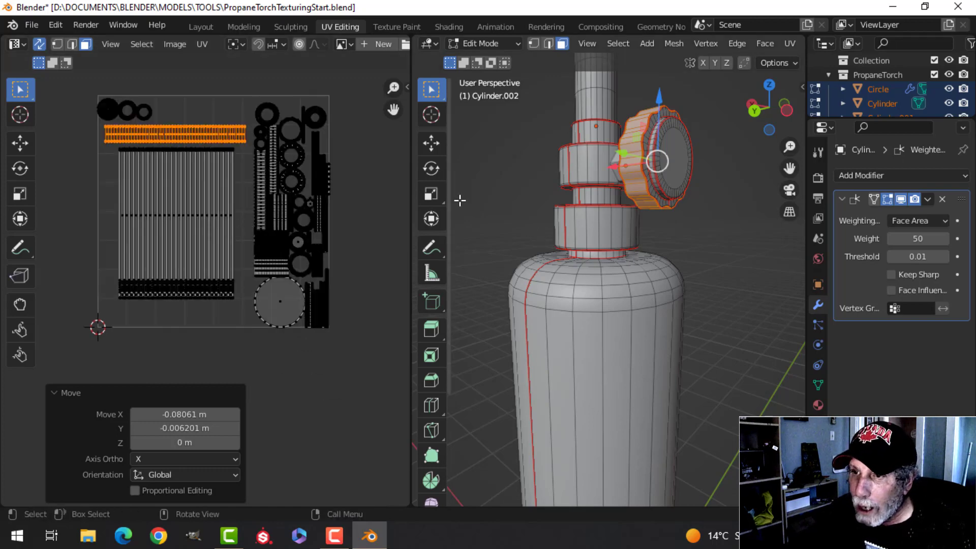
pyautogui.scroll(-1, 239, 208)
pyautogui.scroll(-2, 567, 190)
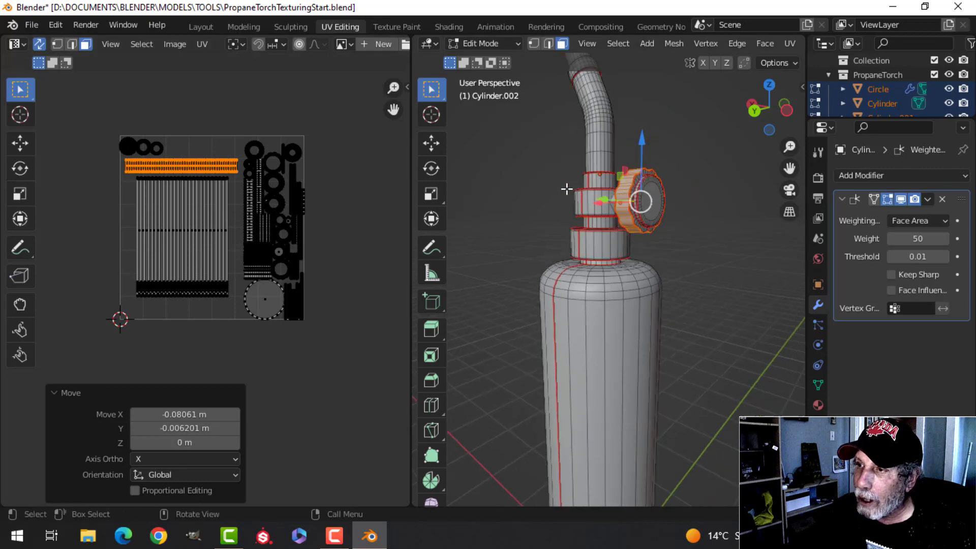
pyautogui.keyDown('shift'); pyautogui.moveTo(566, 190); pyautogui.dragTo(624, 243, button='middle'); pyautogui.keyUp('shift')
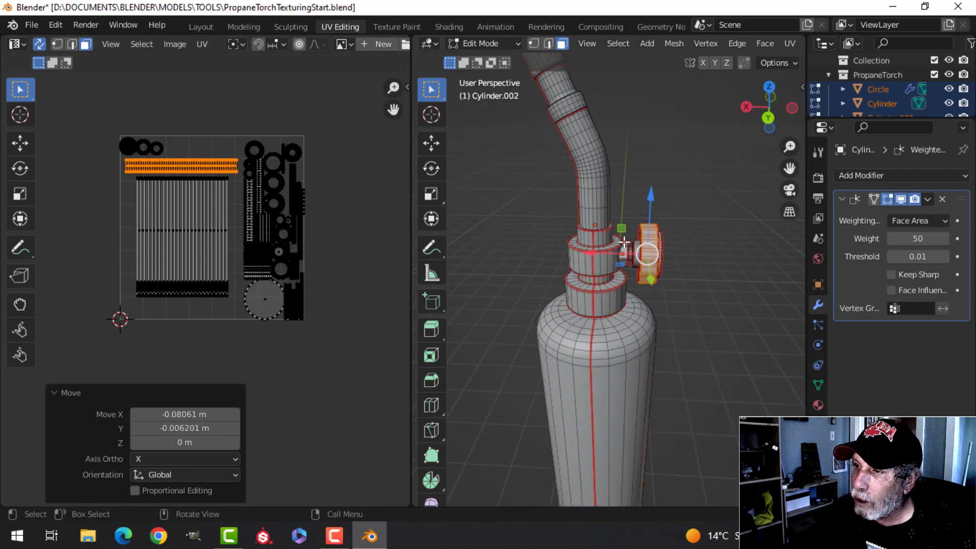
pyautogui.moveTo(604, 195); pyautogui.dragTo(635, 202, button='middle')
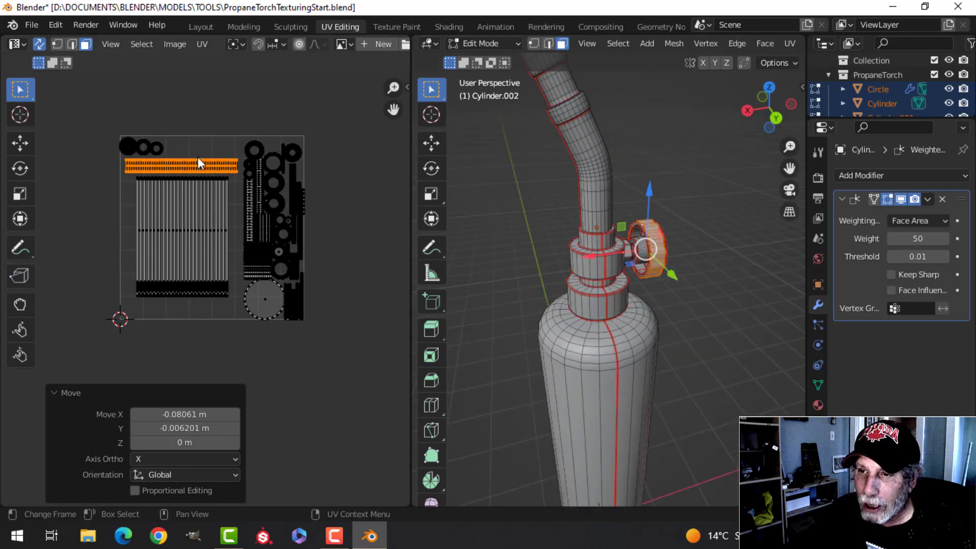
pyautogui.keyDown('shift'); pyautogui.moveTo(664, 251); pyautogui.dragTo(630, 277, button='middle'); pyautogui.keyUp('shift')
pyautogui.scroll(2, 605, 279)
pyautogui.scroll(-2, 612, 263)
# Clear the selection, then select an edge loop inside the torch nozzle and fill it with a face
pyautogui.hotkey('alt', 'a')
pyautogui.scroll(4, 617, 285)
pyautogui.scroll(-5, 615, 279)
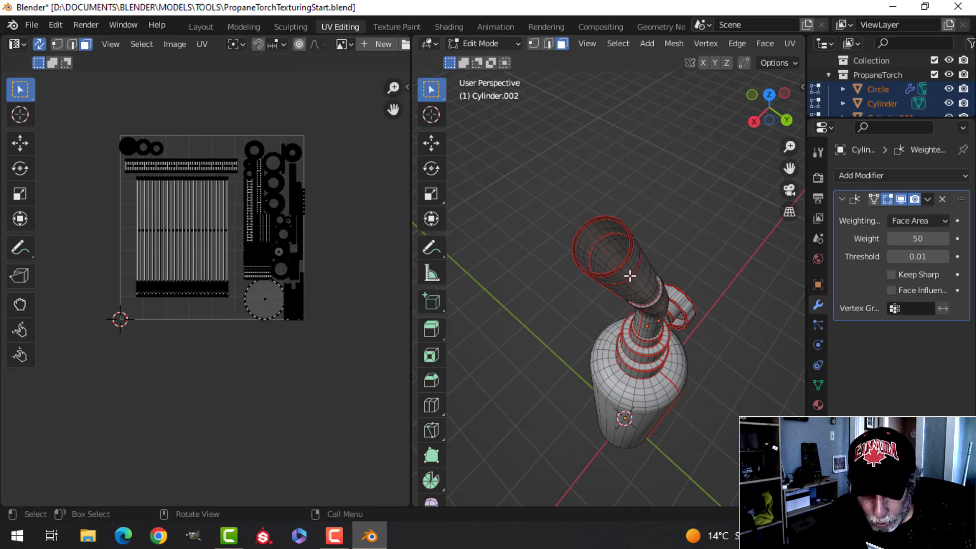
pyautogui.press('2')
pyautogui.scroll(2, 619, 265)
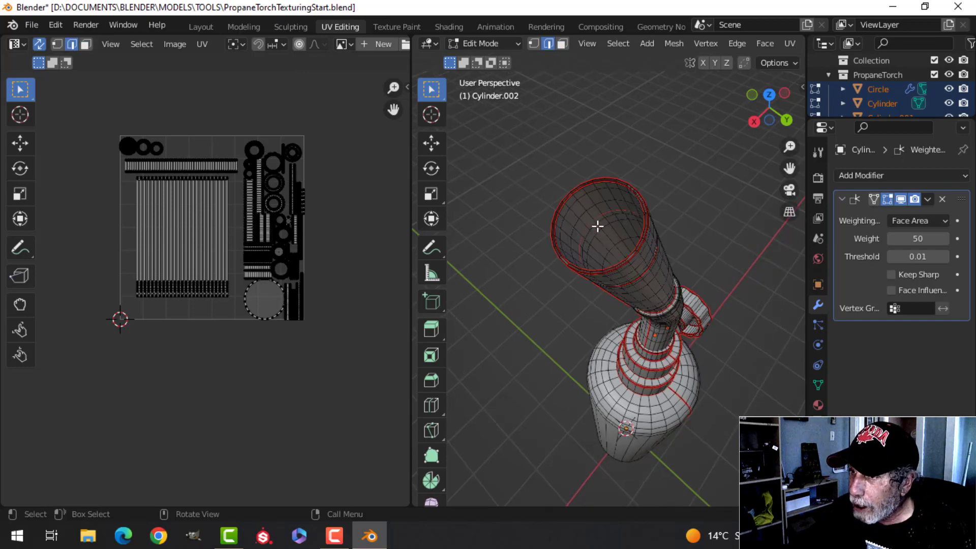
pyautogui.keyDown('alt'); pyautogui.click(597, 218); pyautogui.keyUp('alt')
pyautogui.scroll(5, 625, 249)
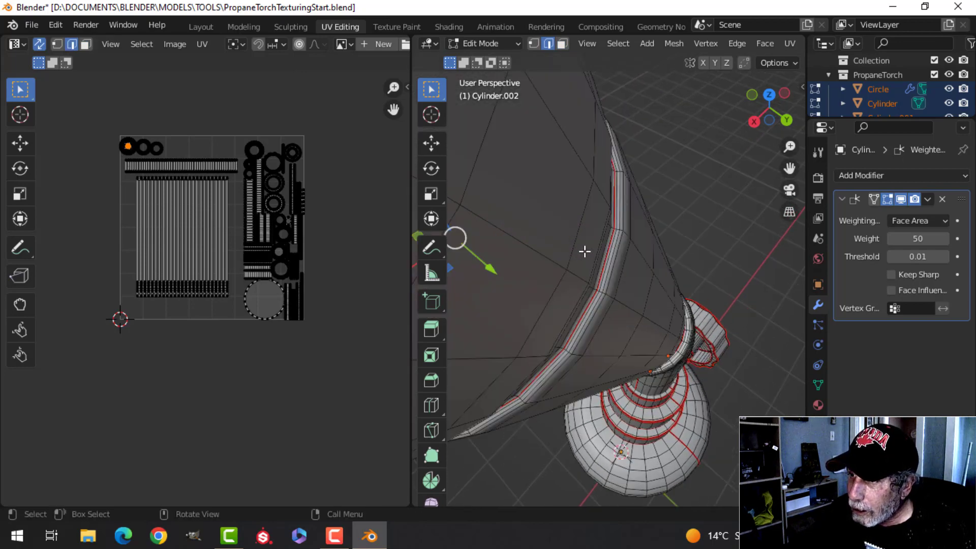
pyautogui.moveTo(584, 251); pyautogui.dragTo(595, 224, button='middle')
pyautogui.hotkey('alt', 'a')
pyautogui.keyDown('alt'); pyautogui.click(660, 206); pyautogui.keyUp('alt')
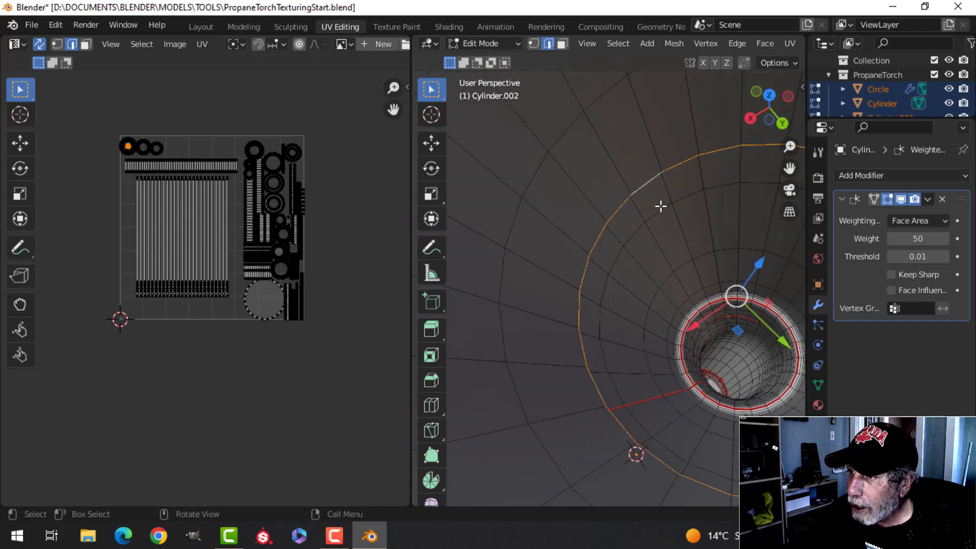
pyautogui.scroll(-5, 660, 206)
pyautogui.press('f')
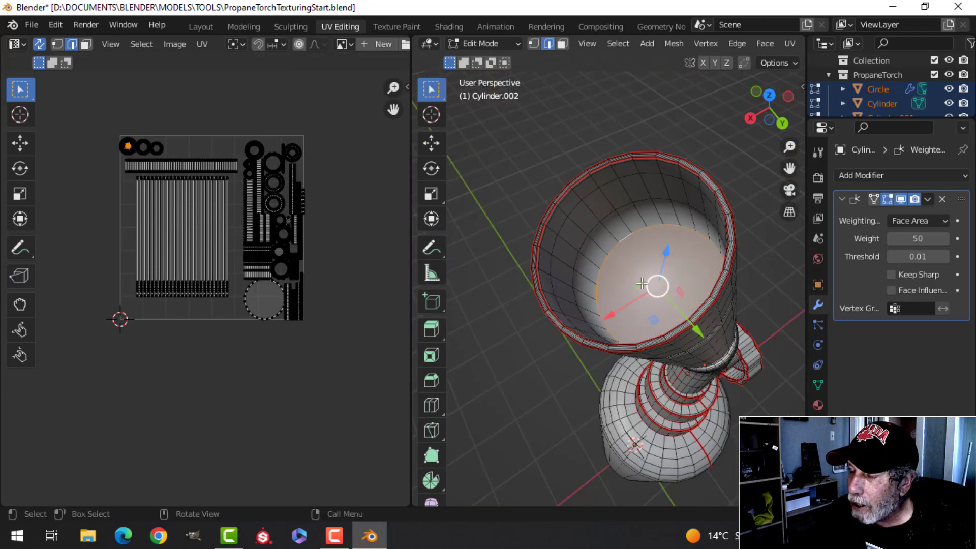
# Inspect the filled torch nozzle from several angles and delete the face inside it
pyautogui.scroll(-3, 647, 283)
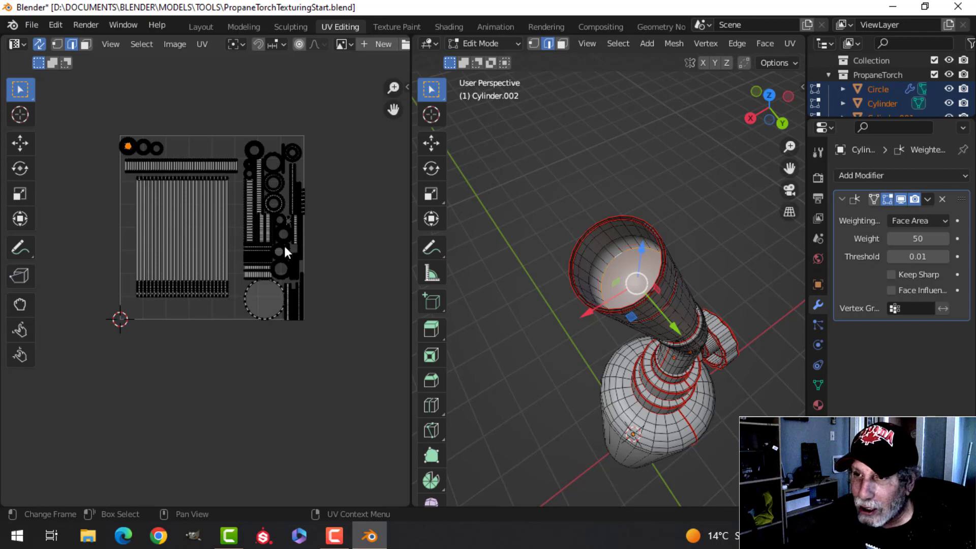
pyautogui.scroll(1, 320, 248)
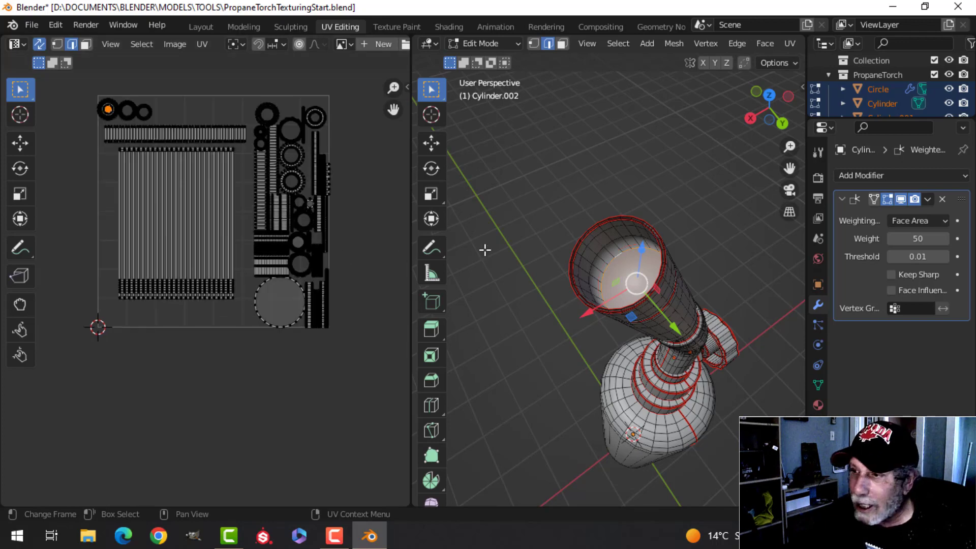
pyautogui.scroll(-1, 637, 295)
pyautogui.moveTo(637, 295); pyautogui.dragTo(614, 238, button='middle')
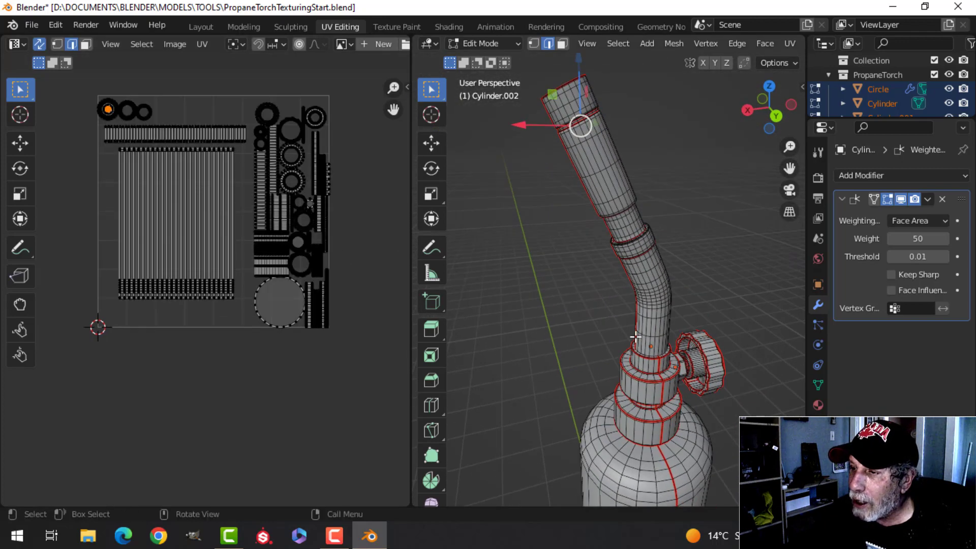
pyautogui.keyDown('shift'); pyautogui.moveTo(633, 335); pyautogui.dragTo(585, 241, button='middle'); pyautogui.keyUp('shift')
pyautogui.scroll(2, 612, 283)
pyautogui.scroll(-4, 612, 283)
pyautogui.moveTo(612, 283); pyautogui.dragTo(614, 330, button='middle')
pyautogui.press('x')
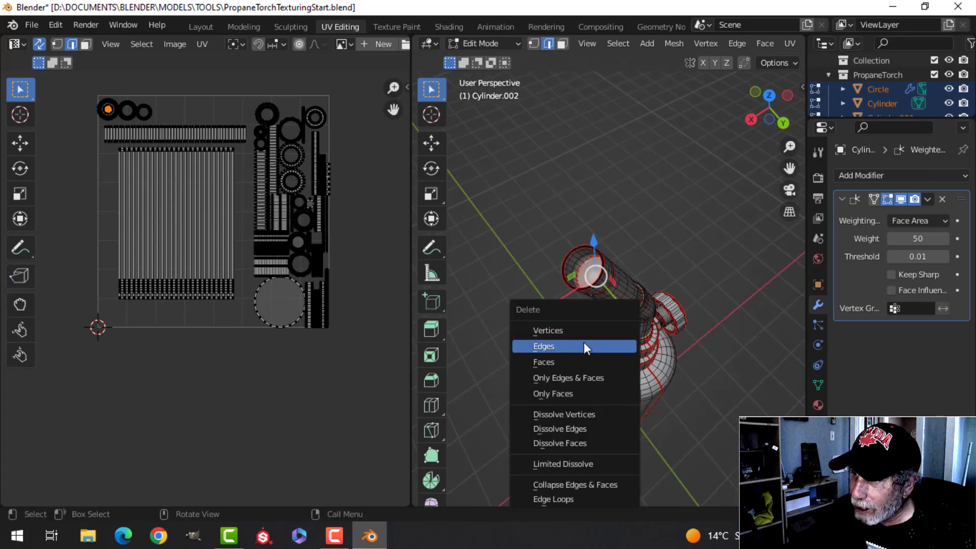
pyautogui.click(562, 360)
# Return to Object Mode and view the open nozzle on the assembled torch
pyautogui.press('Tab')
pyautogui.moveTo(628, 312); pyautogui.dragTo(617, 269, button='middle')
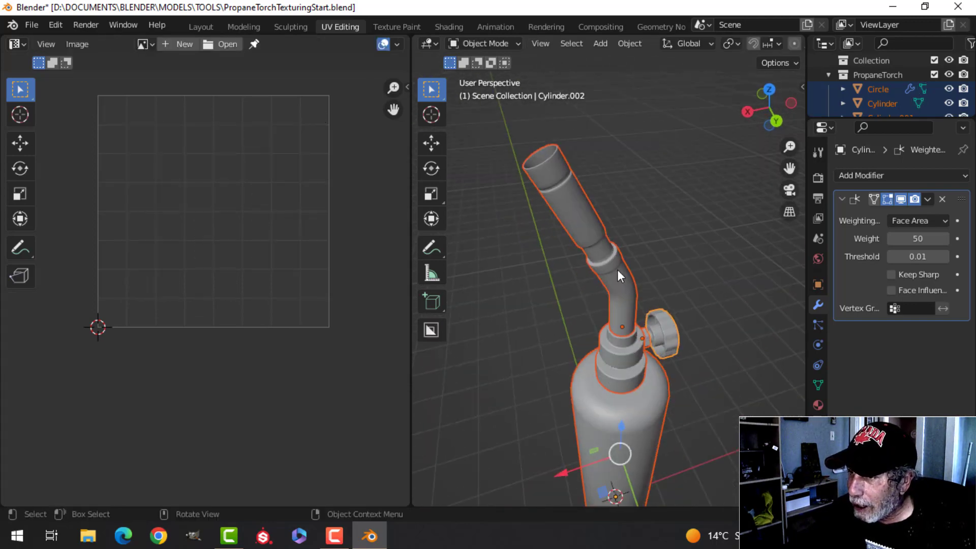
# Isolate the torch's neck and nozzle part in Local View, inspect it from another angle, then restore the full model
pyautogui.click(617, 269)
pyautogui.press('KP_Divide')
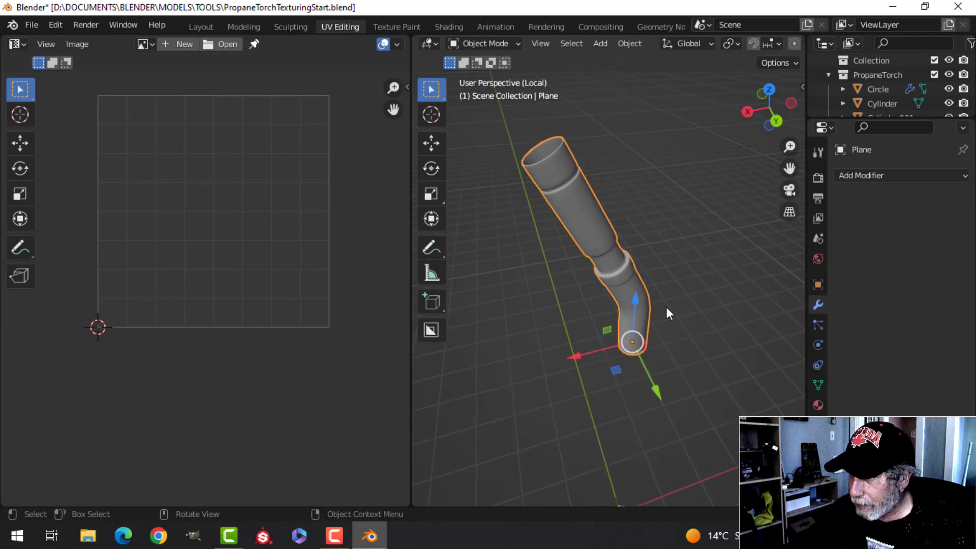
pyautogui.moveTo(666, 307); pyautogui.dragTo(483, 148, button='middle')
pyautogui.keyDown('shift'); pyautogui.moveTo(484, 256); pyautogui.dragTo(541, 224, button='middle'); pyautogui.keyUp('shift')
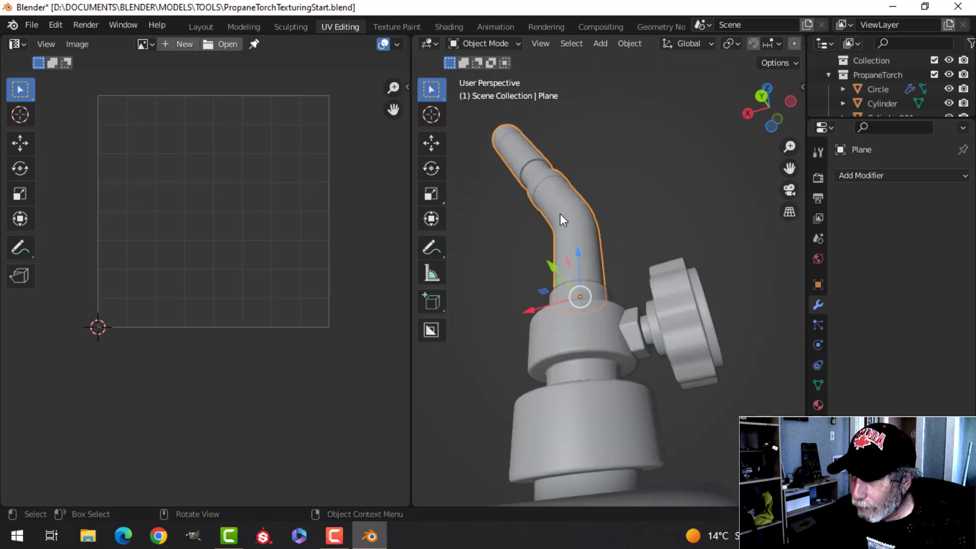
pyautogui.press('KP_Divide')
# Isolate the stepped collar below the neck in Local View, inspect its outside and opening, then restore the full torch
pyautogui.click(620, 339)
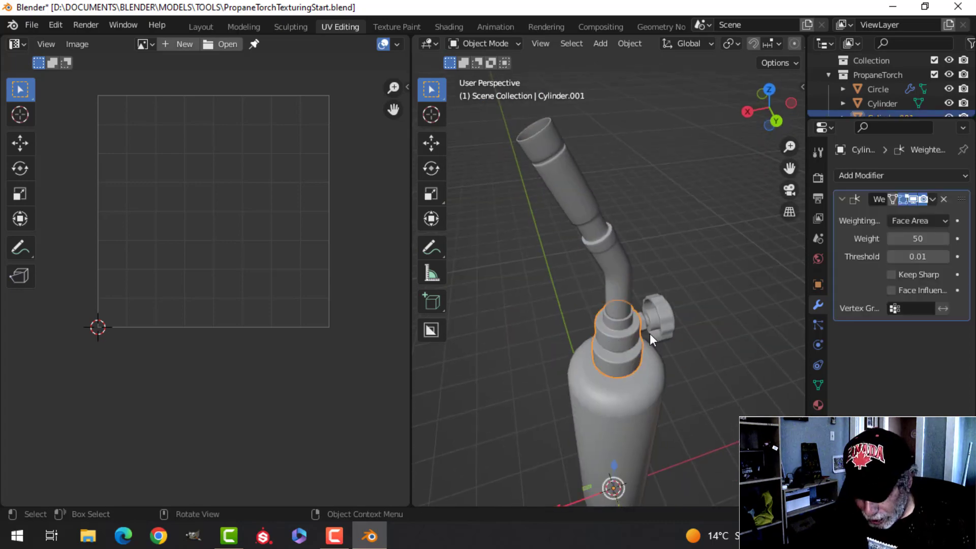
pyautogui.press('KP_Divide')
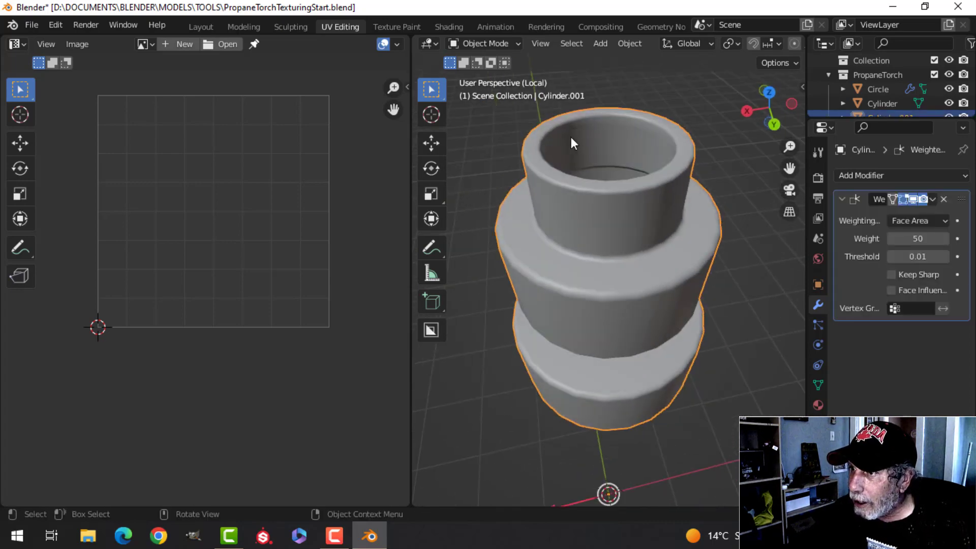
pyautogui.moveTo(621, 340); pyautogui.dragTo(624, 406, button='middle')
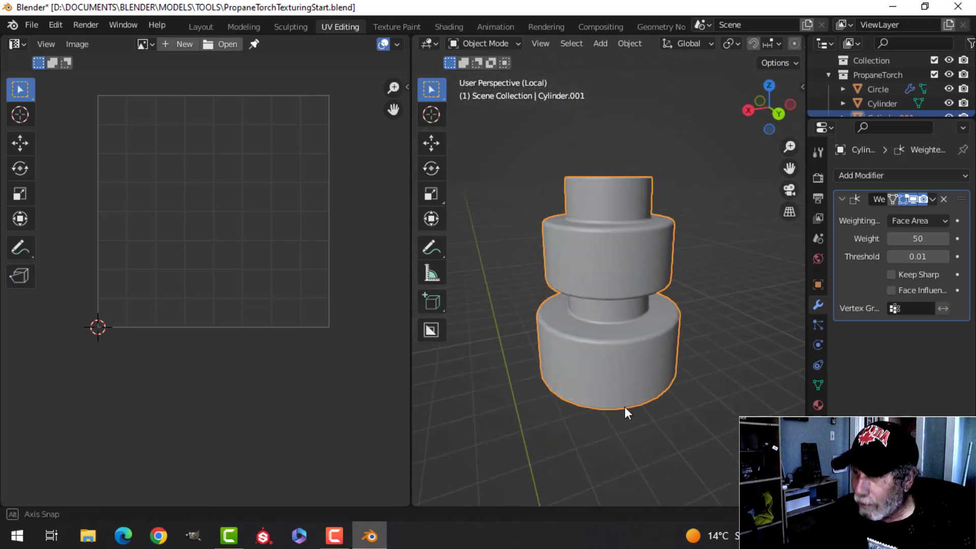
pyautogui.press('KP_Divide')
pyautogui.scroll(-2, 645, 340)
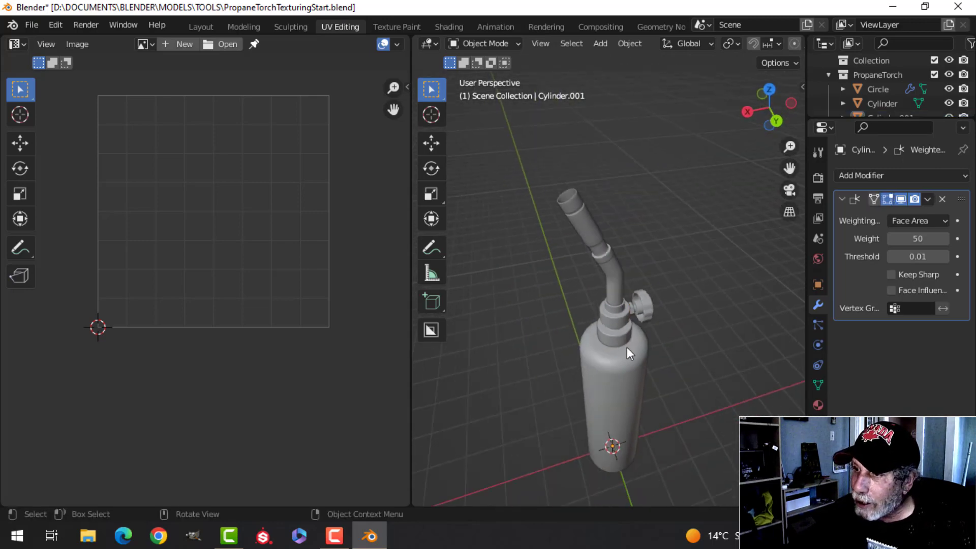
# Select all torch parts, enter Edit Mode and average the scale of all their UV islands
pyautogui.press('a')
pyautogui.press('Tab')
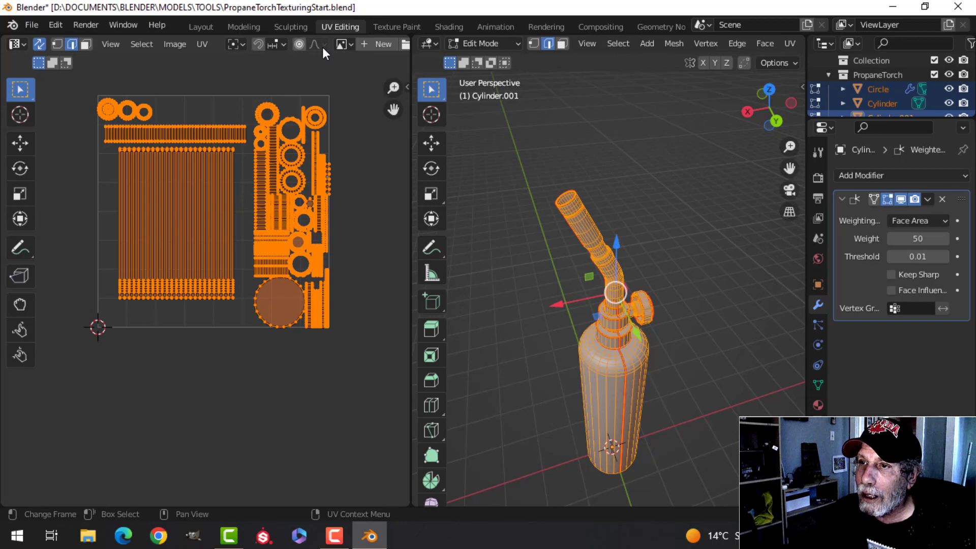
pyautogui.click(200, 45)
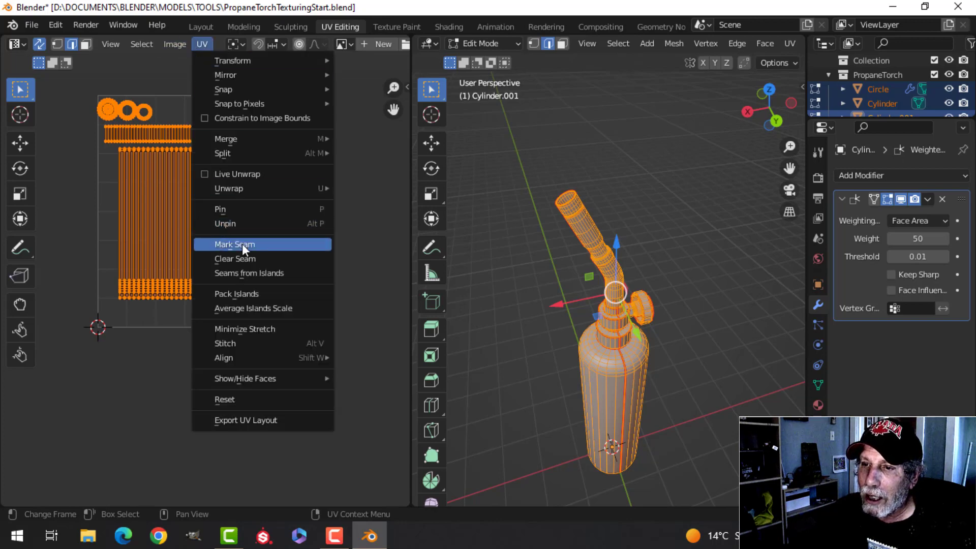
pyautogui.click(252, 307)
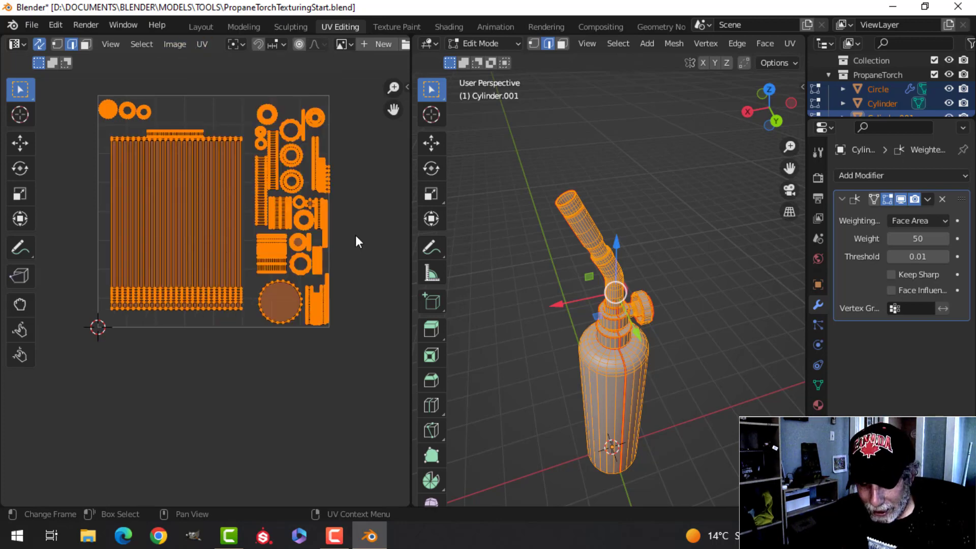
# Pack all UV islands with UVPackmaster in Single Tile mode with a 0.003 margin and check the packed layout
pyautogui.press('n')
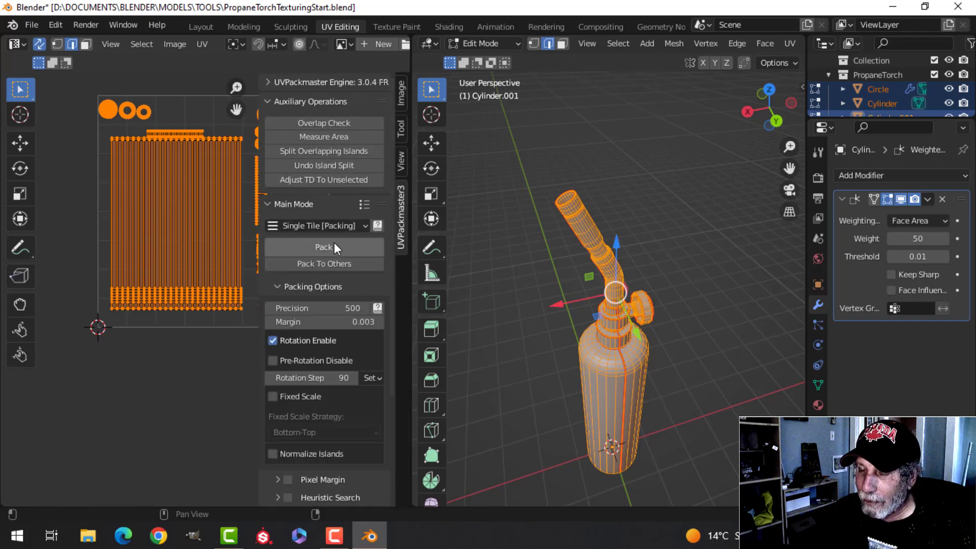
pyautogui.click(334, 244)
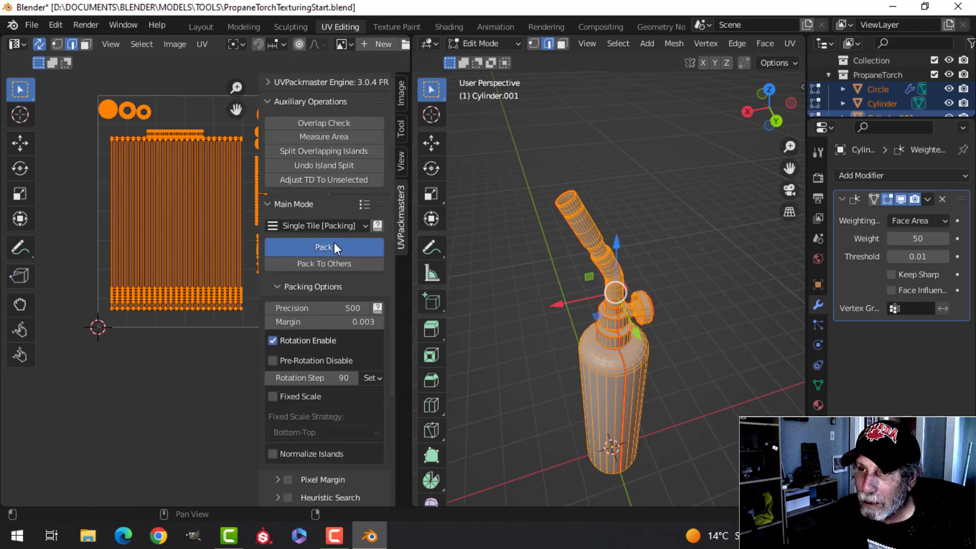
pyautogui.press('n')
pyautogui.scroll(1, 330, 245)
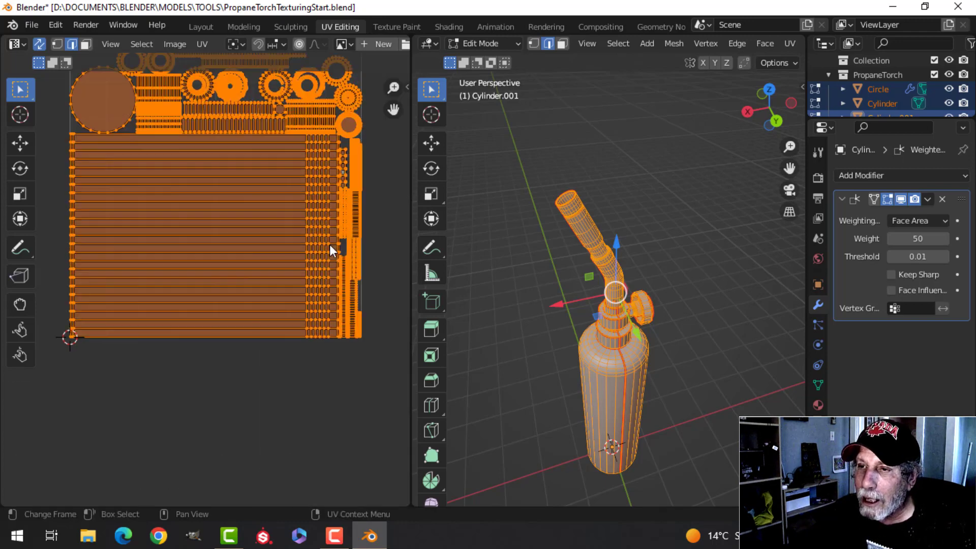
pyautogui.moveTo(295, 224); pyautogui.dragTo(223, 325, button='middle')
pyautogui.scroll(-1, 281, 248)
pyautogui.scroll(3, 279, 248)
pyautogui.scroll(4, 224, 328)
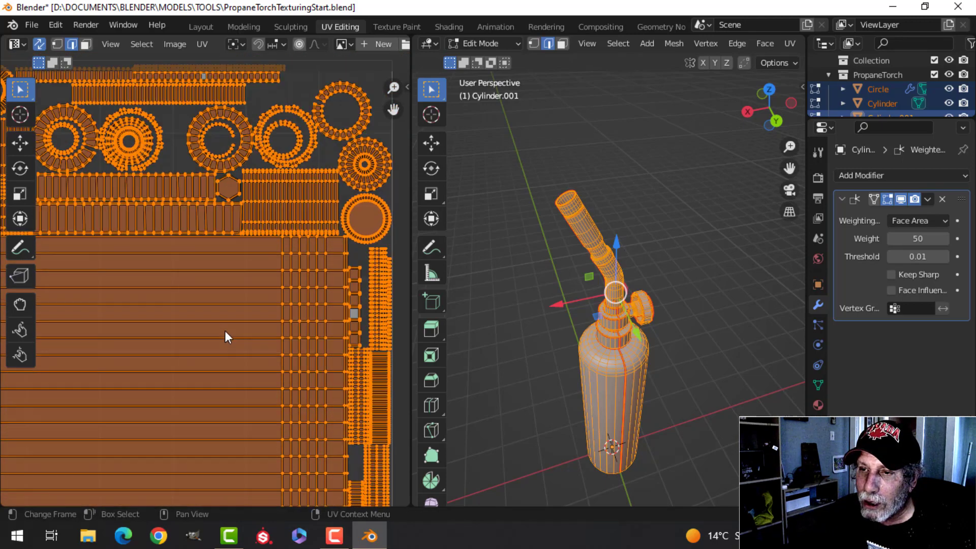
# Clear the selection and examine the tank's base and the seams around the collar and knob
pyautogui.moveTo(656, 365); pyautogui.dragTo(635, 355, button='middle')
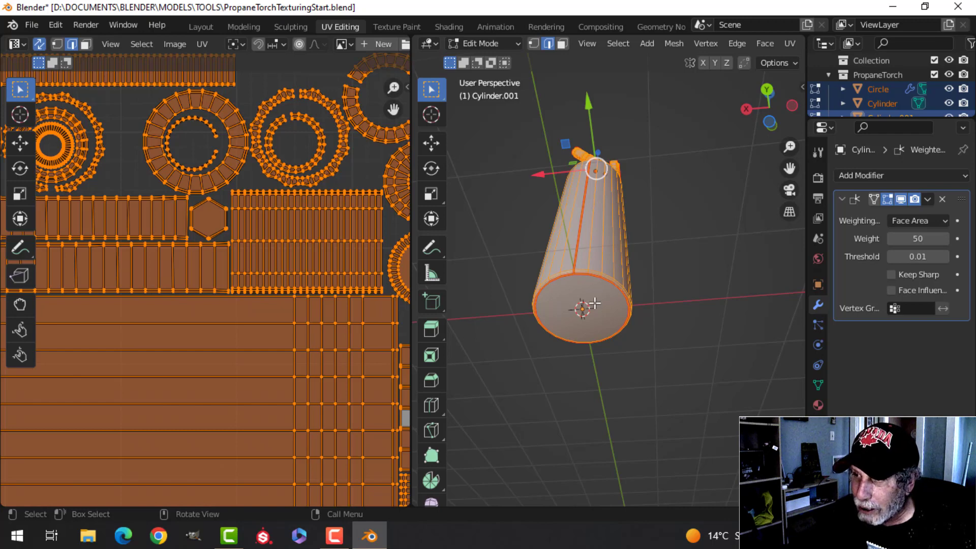
pyautogui.moveTo(602, 294); pyautogui.dragTo(635, 330, button='middle')
pyautogui.hotkey('alt', 'a')
pyautogui.scroll(2, 245, 252)
pyautogui.scroll(-1, 245, 242)
pyautogui.scroll(-2, 244, 241)
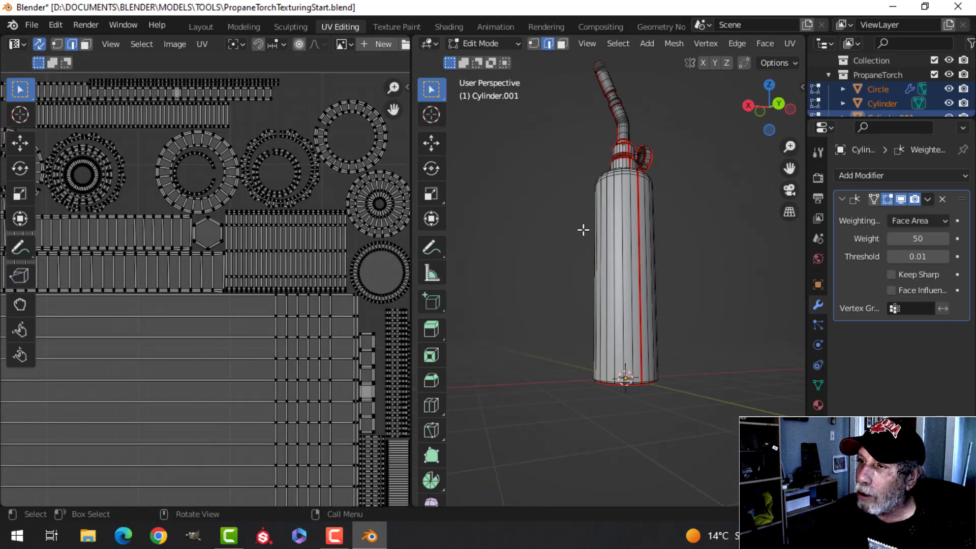
pyautogui.scroll(-2, 615, 215)
pyautogui.moveTo(615, 216); pyautogui.dragTo(626, 296, button='middle')
pyautogui.scroll(4, 579, 289)
pyautogui.scroll(7, 626, 297)
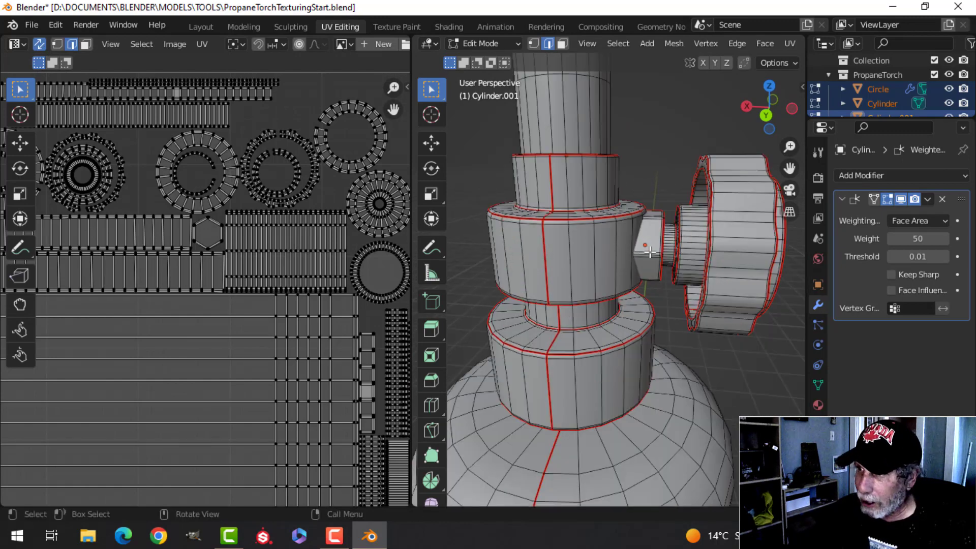
# In face select mode, select the hex nut's side, then its hexagonal end face, to locate their islands in the UV layout
pyautogui.press('3')
pyautogui.click(647, 250)
pyautogui.scroll(-1, 209, 284)
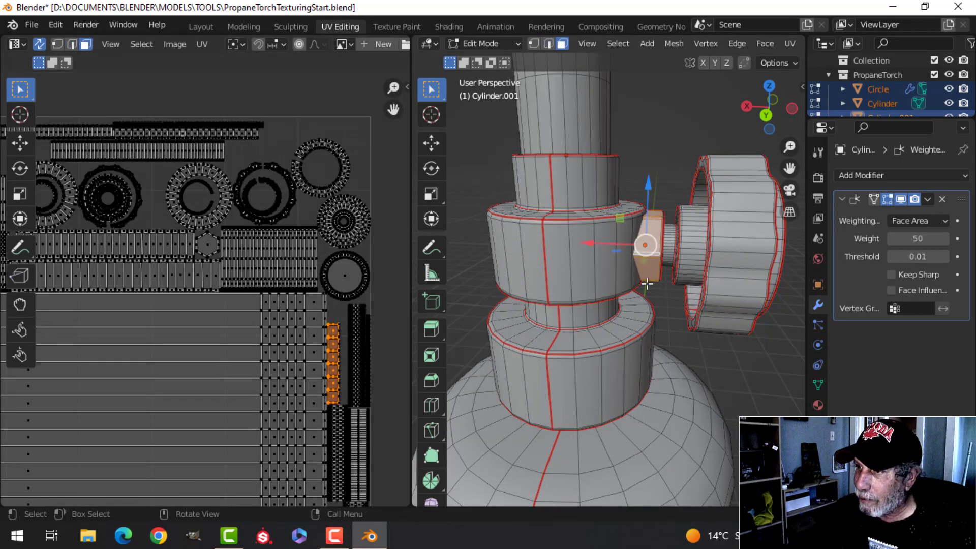
pyautogui.hotkey('alt', 'a')
pyautogui.moveTo(647, 283); pyautogui.dragTo(586, 262, button='middle')
pyautogui.click(593, 267)
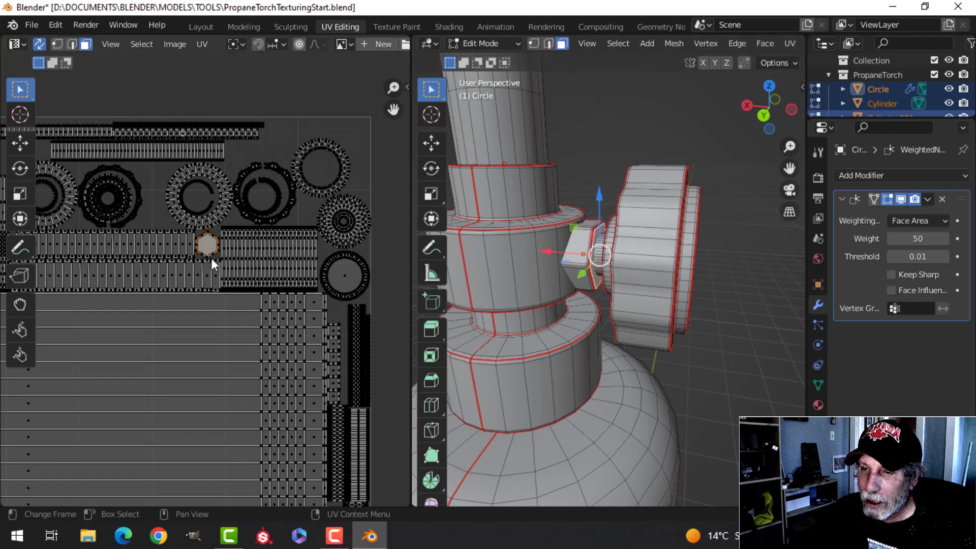
pyautogui.scroll(2, 208, 257)
pyautogui.scroll(-3, 209, 265)
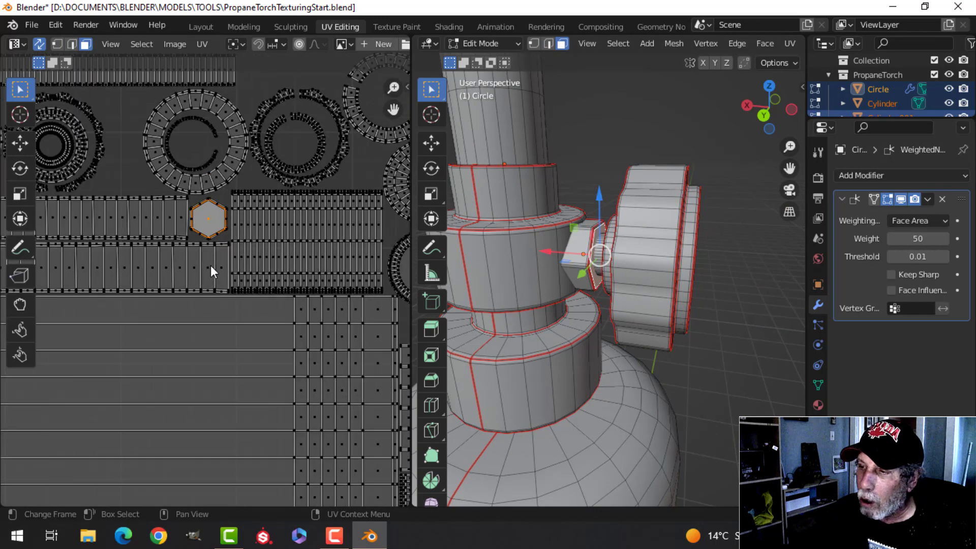
pyautogui.scroll(-5, 563, 261)
pyautogui.scroll(2, 594, 278)
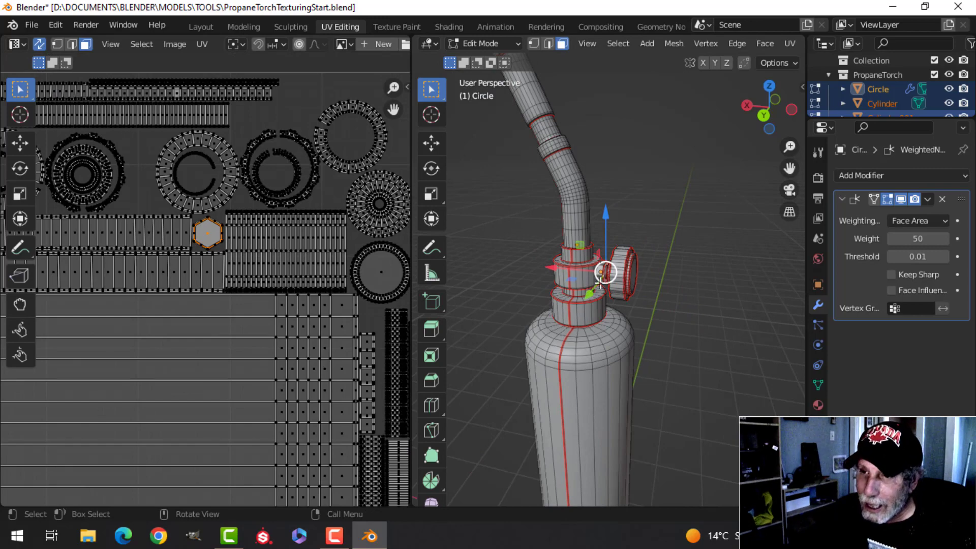
# Select the hex nut end's whole island and move it about 0.123 in X and 0.180 in Y into the layout's empty upper area
pyautogui.scroll(6, 600, 285)
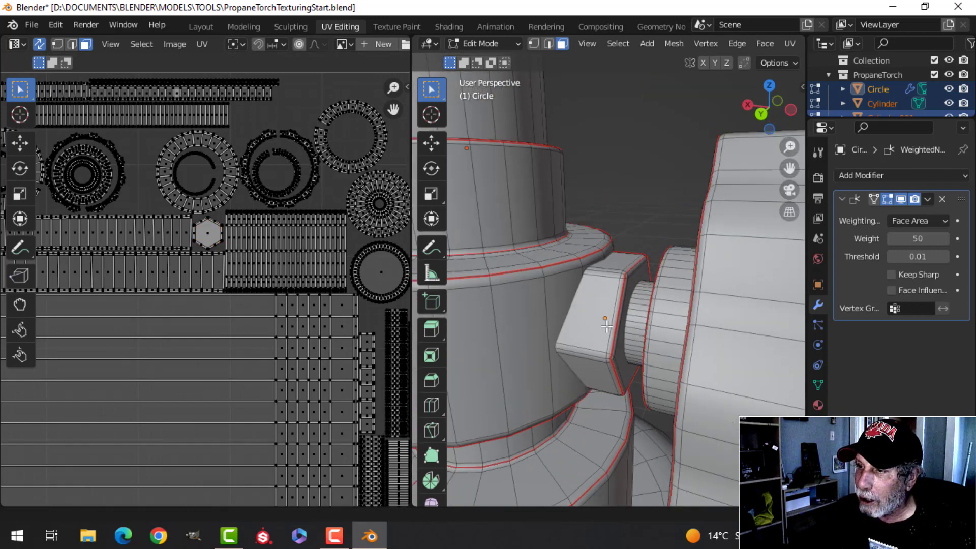
pyautogui.scroll(-3, 605, 327)
pyautogui.scroll(3, 579, 283)
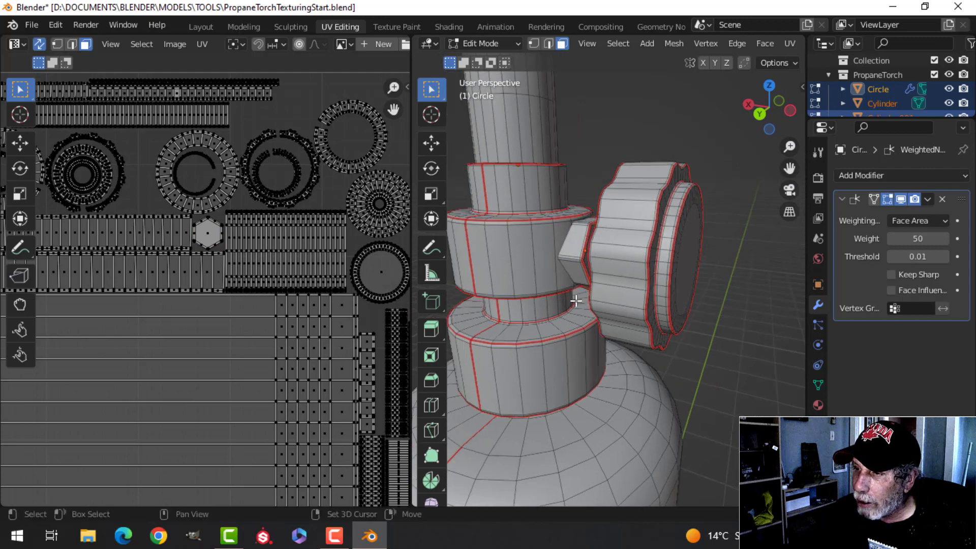
pyautogui.scroll(4, 576, 301)
pyautogui.scroll(-4, 584, 303)
pyautogui.keyDown('shift'); pyautogui.moveTo(581, 303); pyautogui.dragTo(604, 314, button='middle'); pyautogui.keyUp('shift')
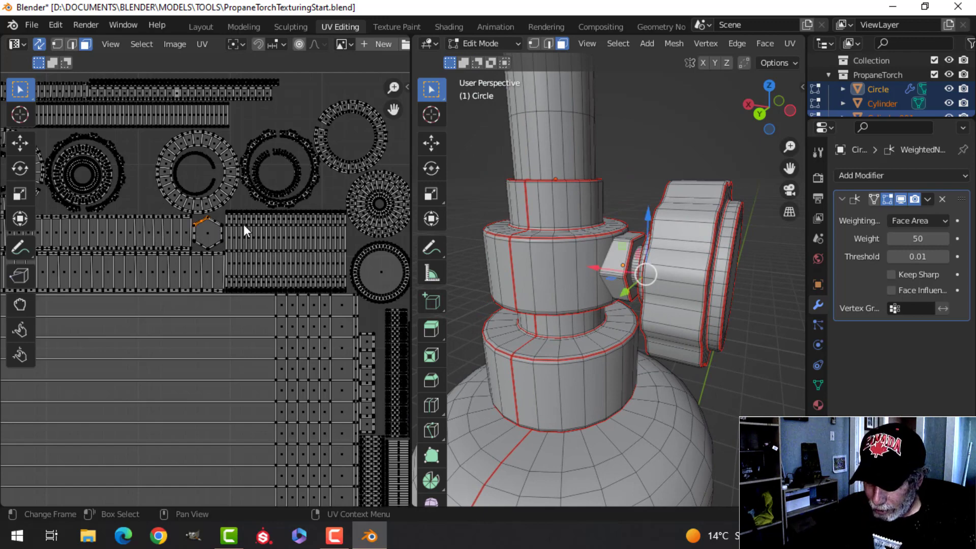
pyautogui.hotkey('ctrl', 'l')
pyautogui.scroll(-4, 243, 228)
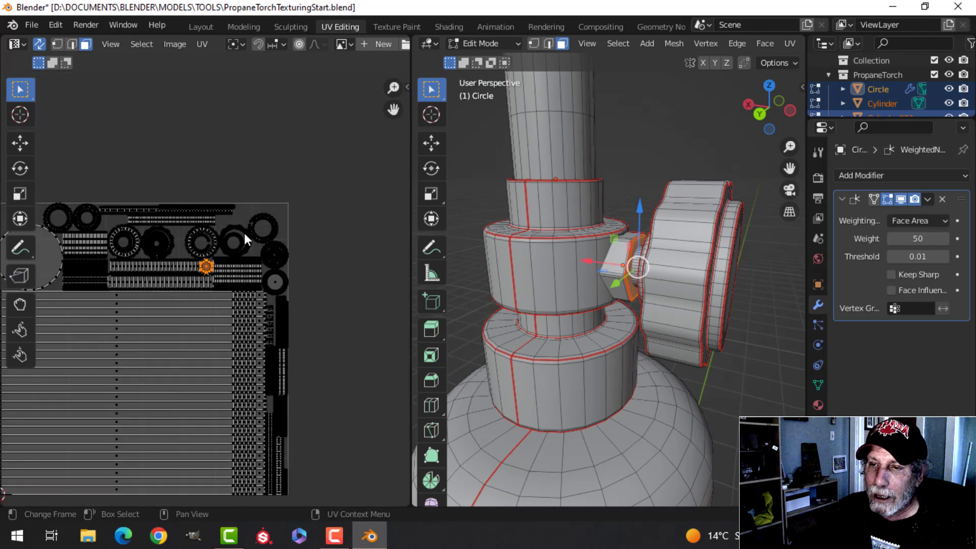
pyautogui.scroll(3, 229, 279)
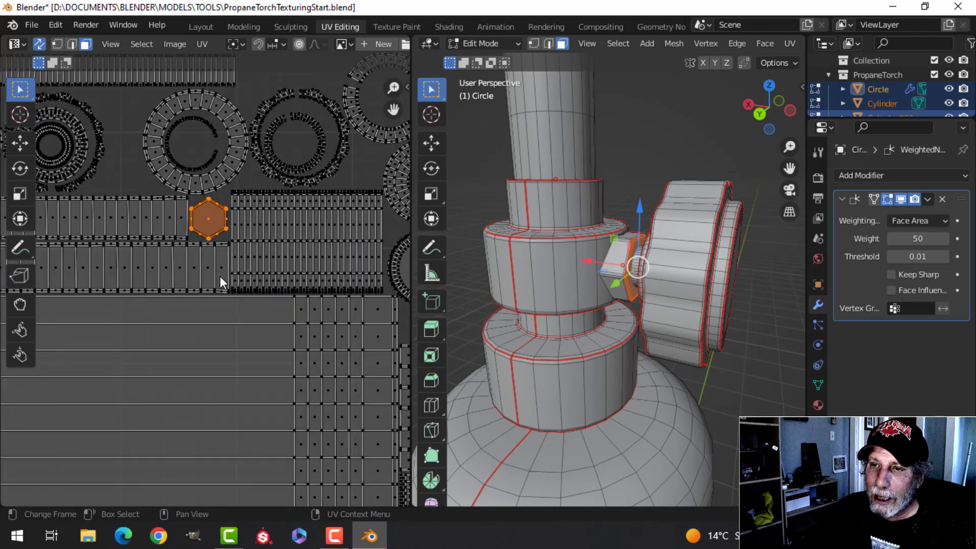
pyautogui.press('g')
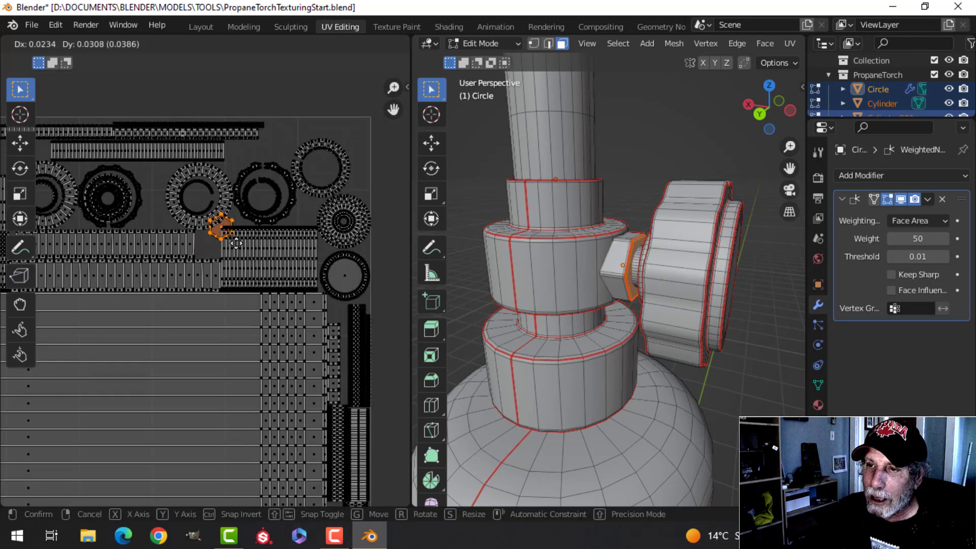
pyautogui.click(289, 164)
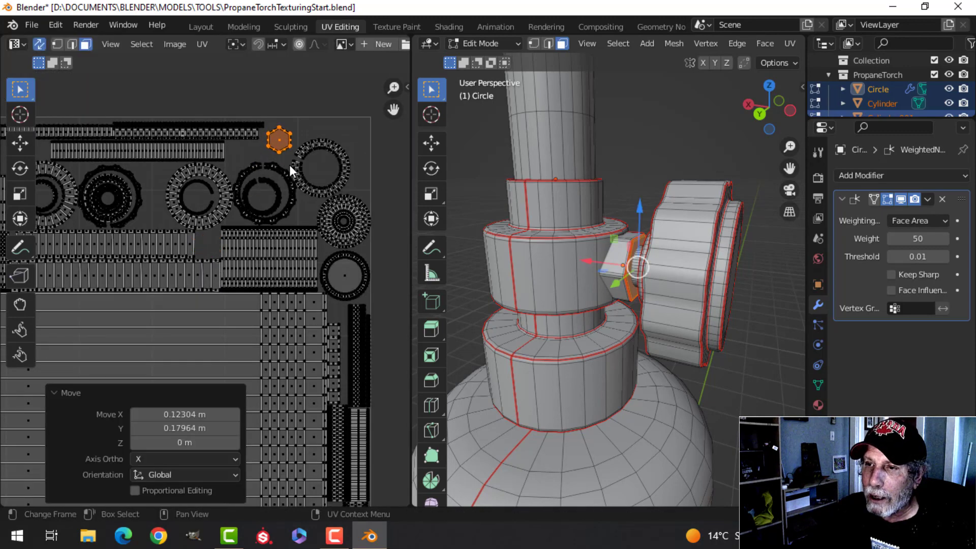
# Scale the hexagonal island up by 1.548, then reduce it by a factor of 0.898 to fit beside its neighbours
pyautogui.scroll(3, 337, 176)
pyautogui.press('s')
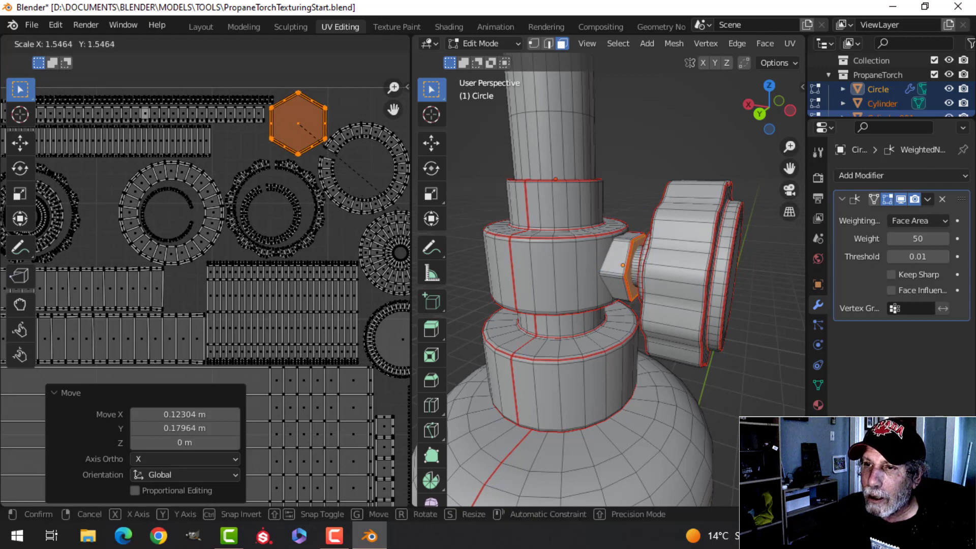
pyautogui.click(325, 152)
pyautogui.scroll(-6, 179, 224)
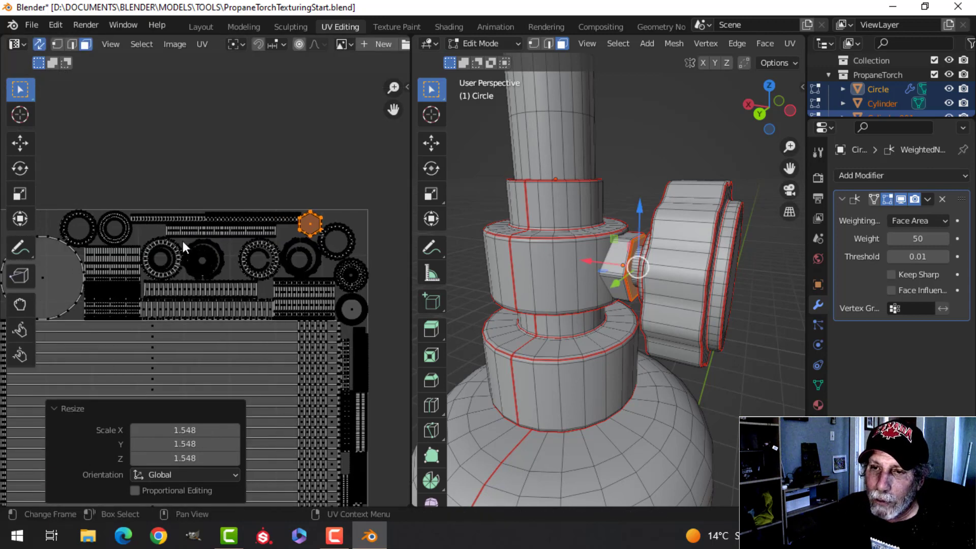
pyautogui.scroll(8, 219, 251)
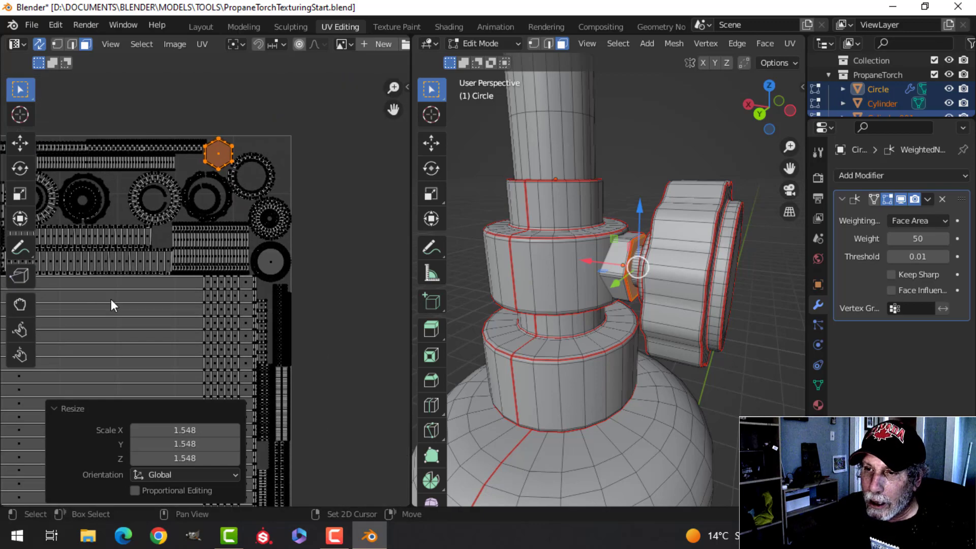
pyautogui.scroll(-5, 153, 315)
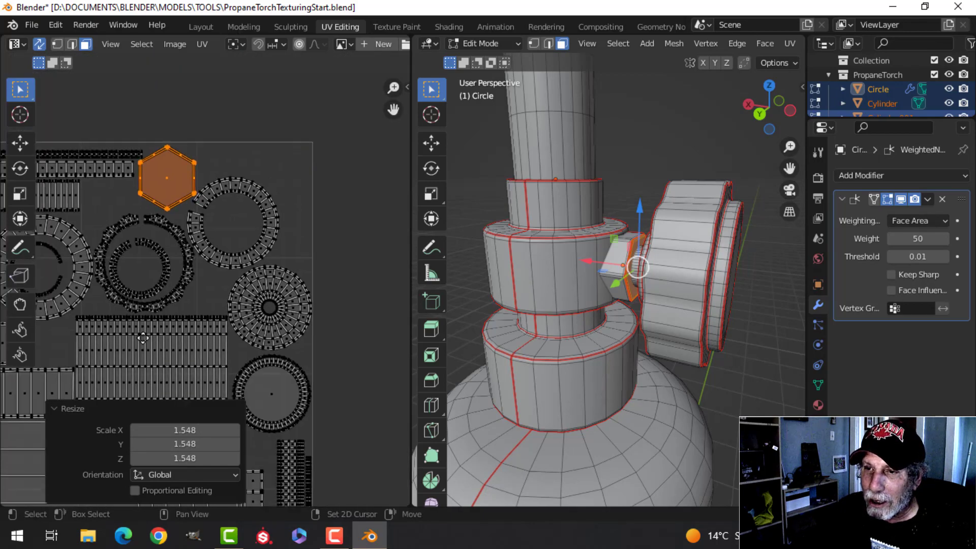
pyautogui.scroll(2, 145, 326)
pyautogui.scroll(-3, 221, 285)
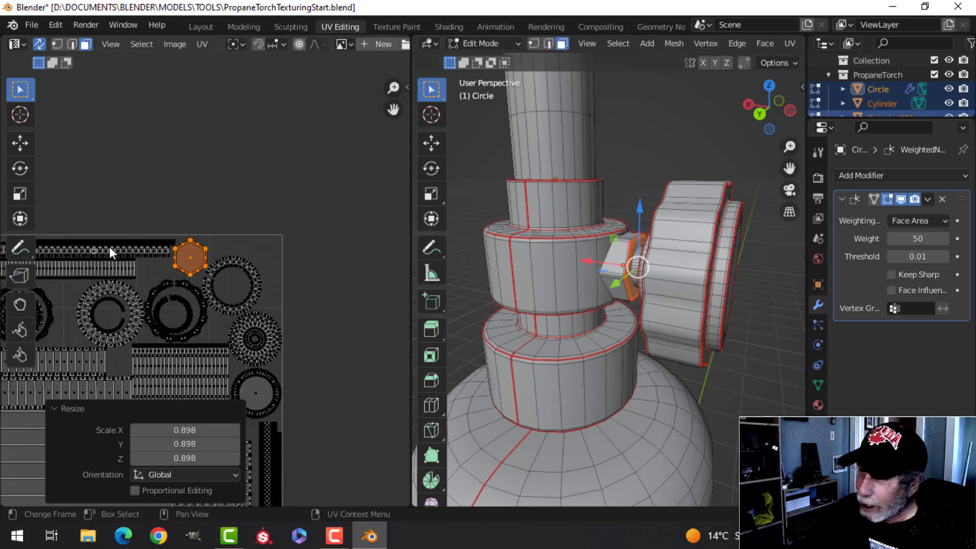
pyautogui.click(154, 406)
# Move the large circular island out of the UV tile into the empty space above it
pyautogui.scroll(-4, 153, 406)
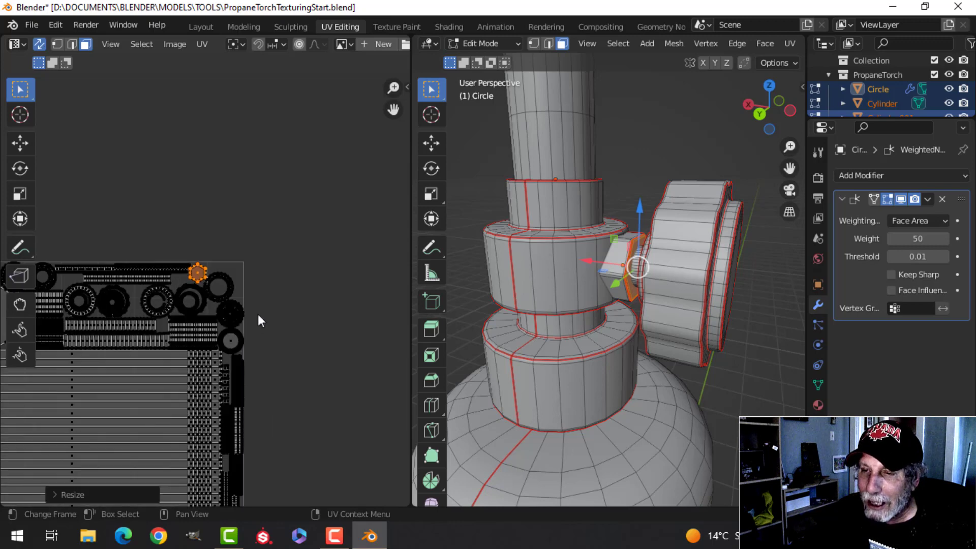
pyautogui.scroll(-1, 165, 288)
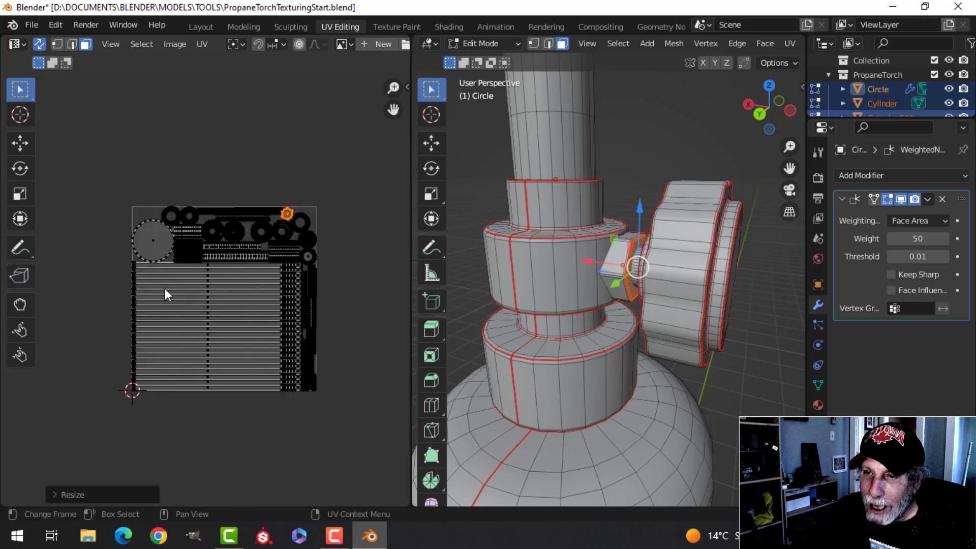
pyautogui.click(169, 248)
pyautogui.press('g')
pyautogui.click(165, 172)
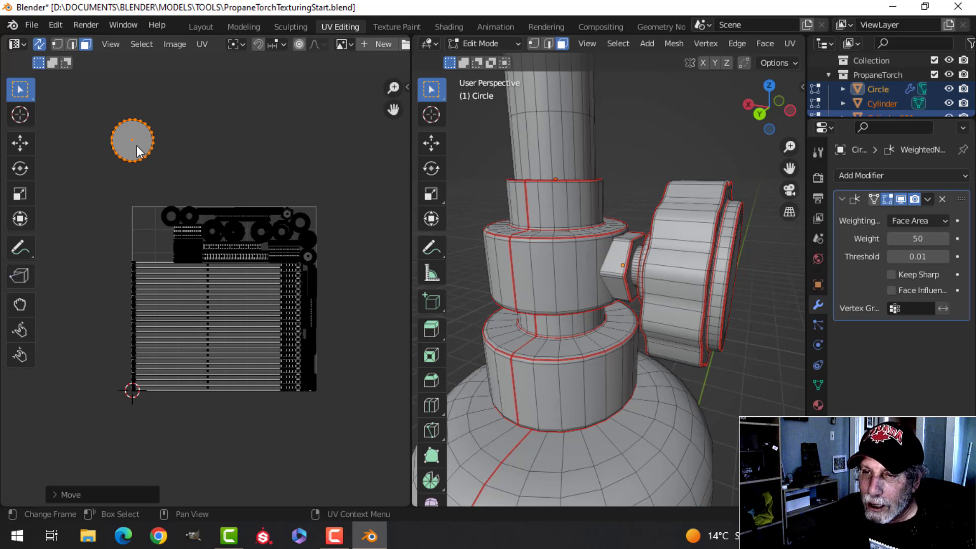
# Try scaling down the large circular island and moving it into the UV tile, then undo back to its original size and placement
pyautogui.press('s')
pyautogui.click(184, 121)
pyautogui.press('g')
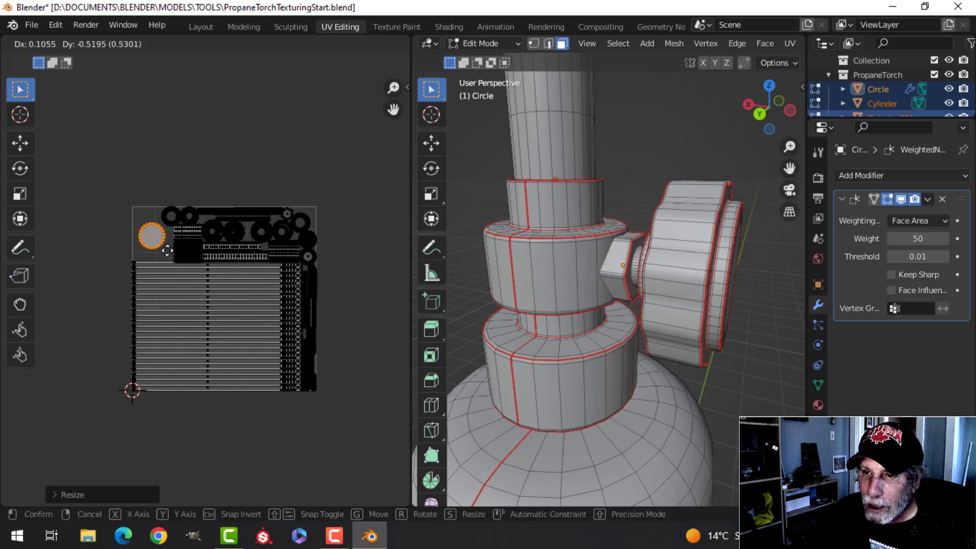
pyautogui.click(206, 218)
pyautogui.hotkey('ctrl', 'z')
pyautogui.hotkey('ctrl', 'z')
pyautogui.hotkey('ctrl', 'z')
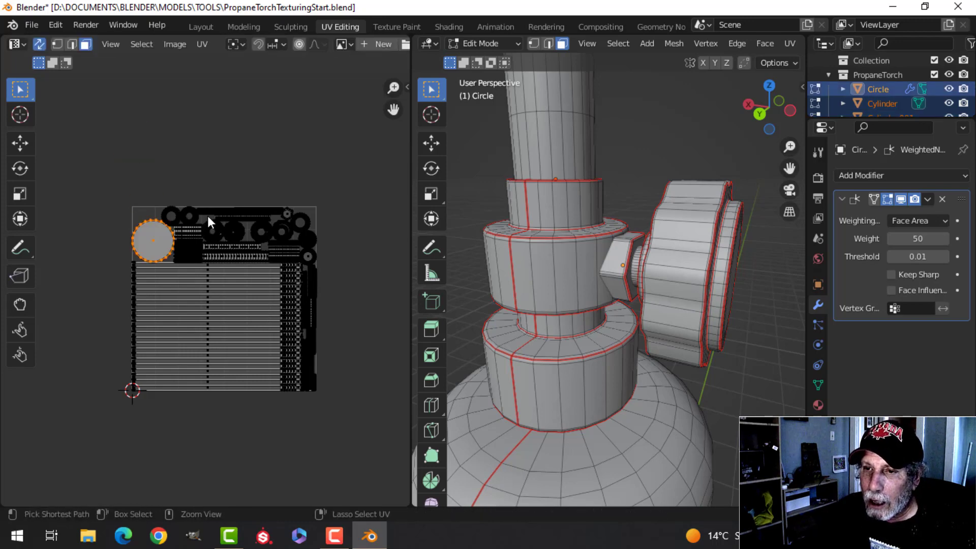
# Return the torch parts to Object Mode and save the file
pyautogui.press('Tab')
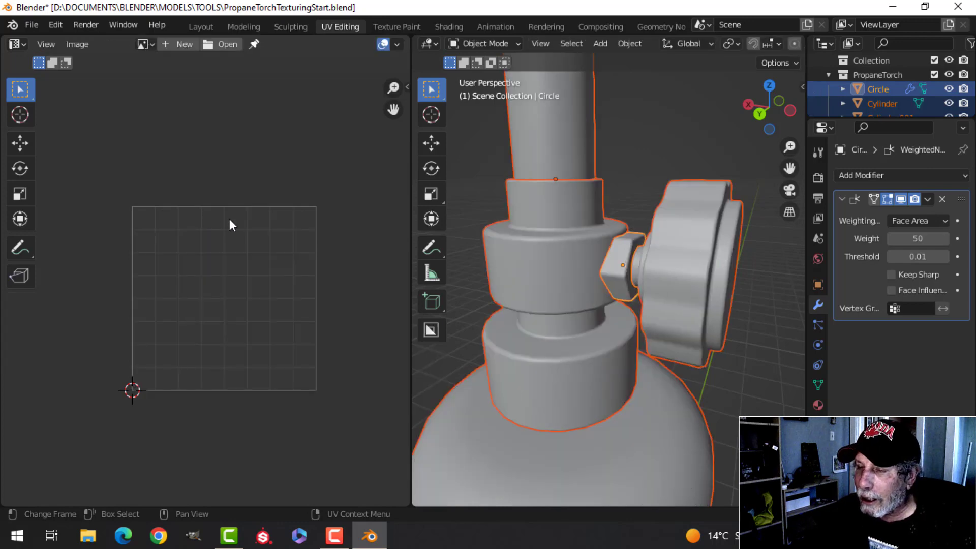
pyautogui.scroll(-3, 364, 233)
pyautogui.scroll(-6, 605, 243)
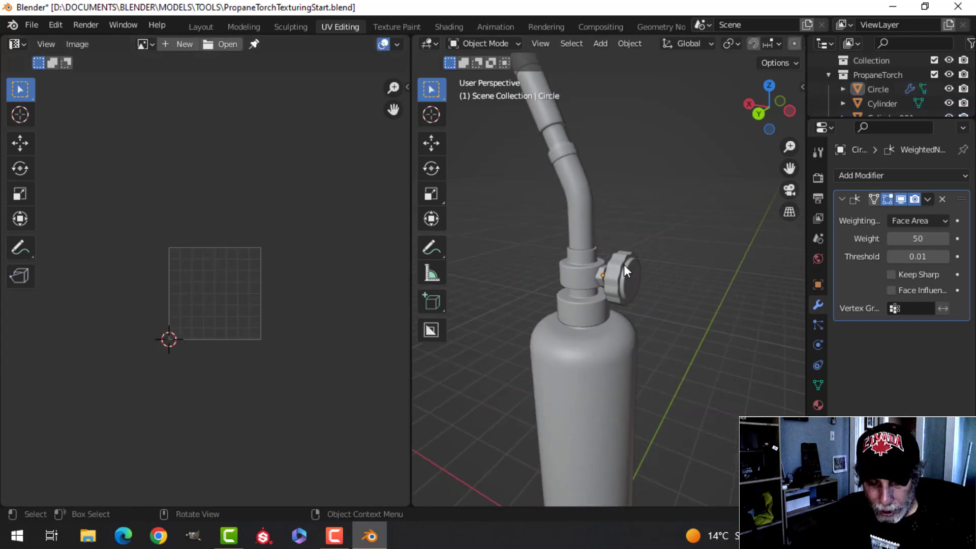
pyautogui.hotkey('ctrl', 's')
# Check the UV map entries in the mesh data of the gas tank, the valve body and the bent nozzle tube
pyautogui.scroll(-4, 622, 265)
pyautogui.click(590, 309)
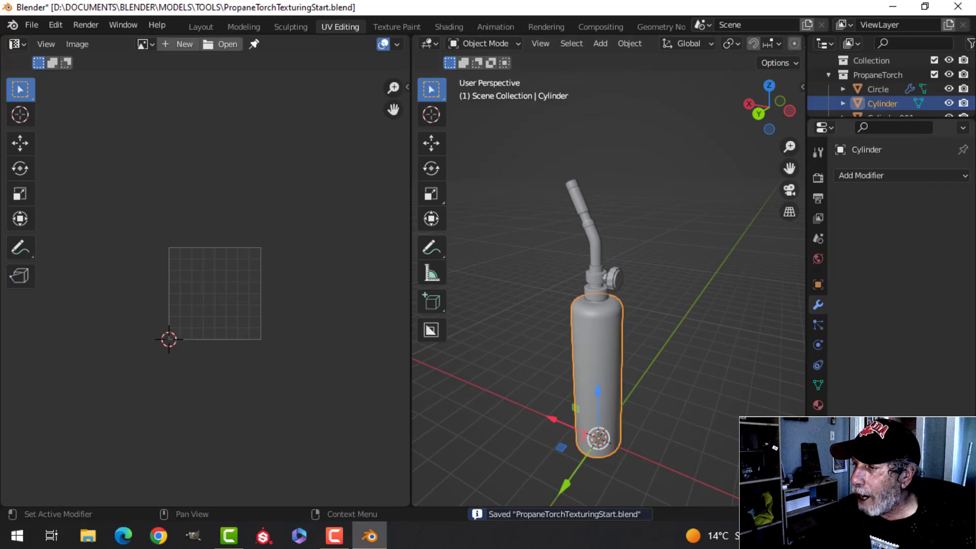
pyautogui.click(817, 385)
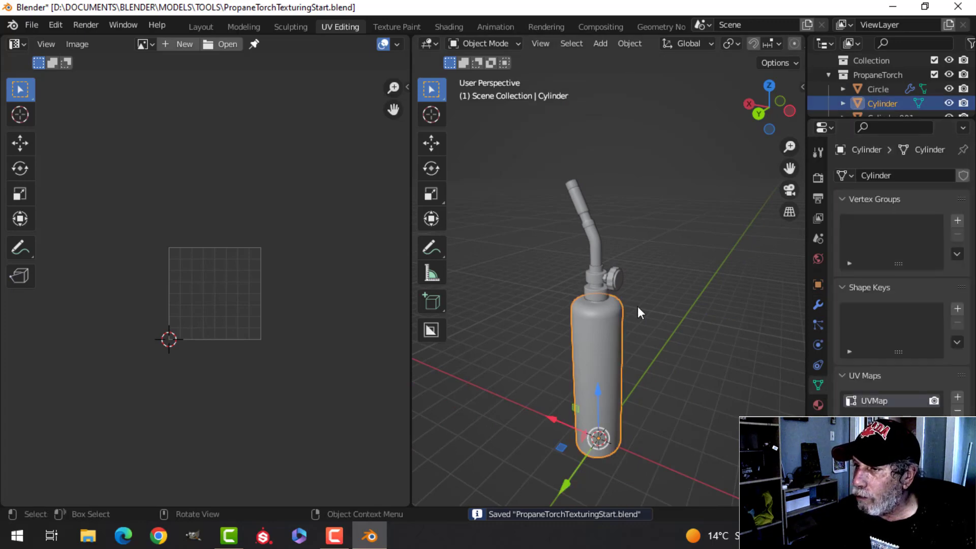
pyautogui.click(600, 283)
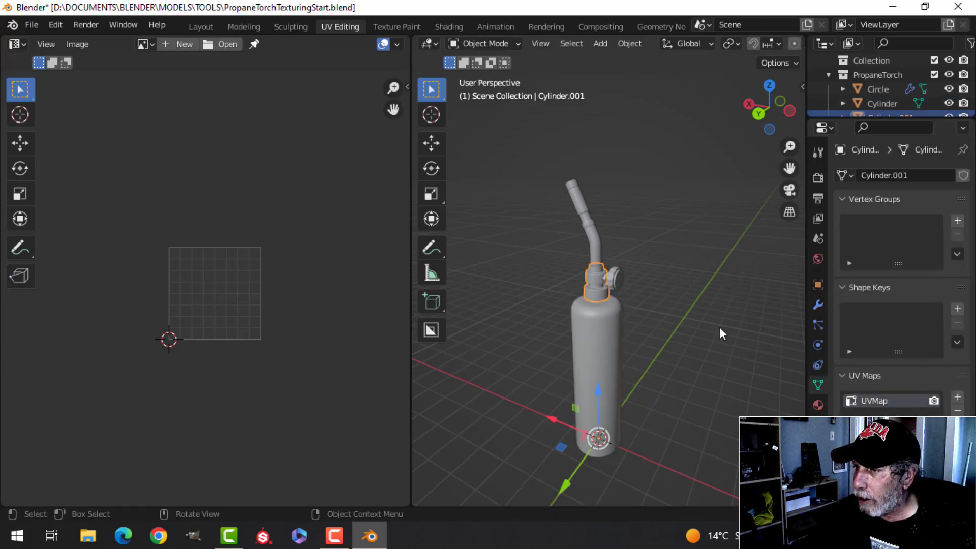
pyautogui.click(593, 237)
pyautogui.scroll(-4, 658, 373)
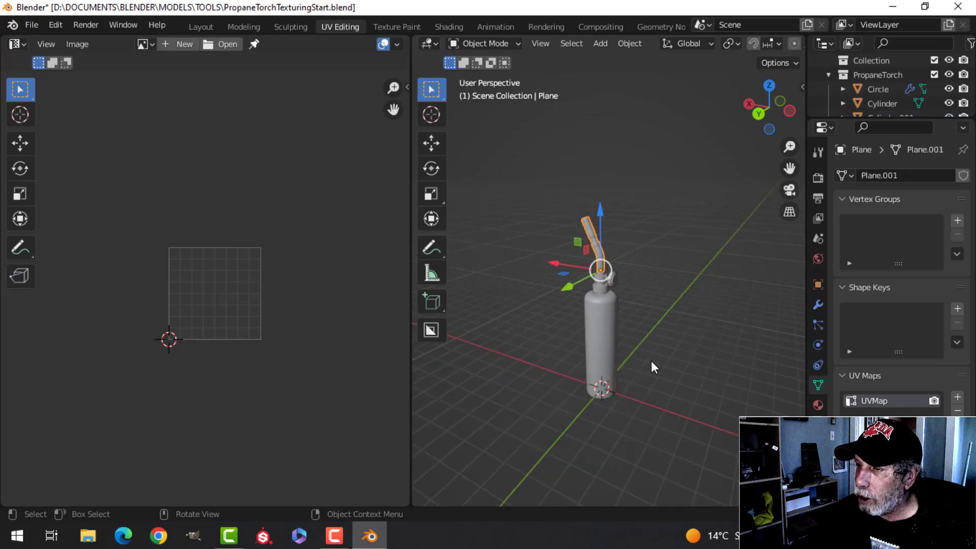
pyautogui.scroll(3, 629, 346)
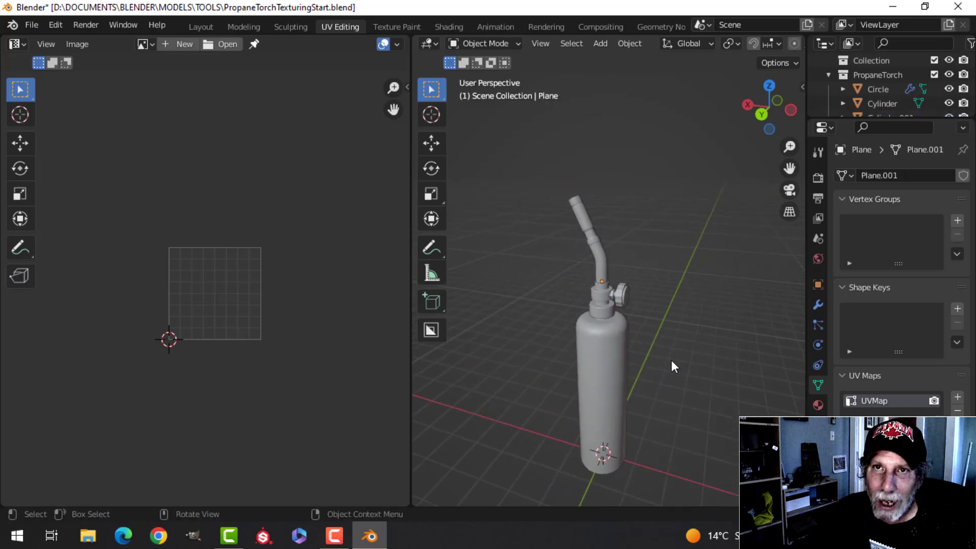